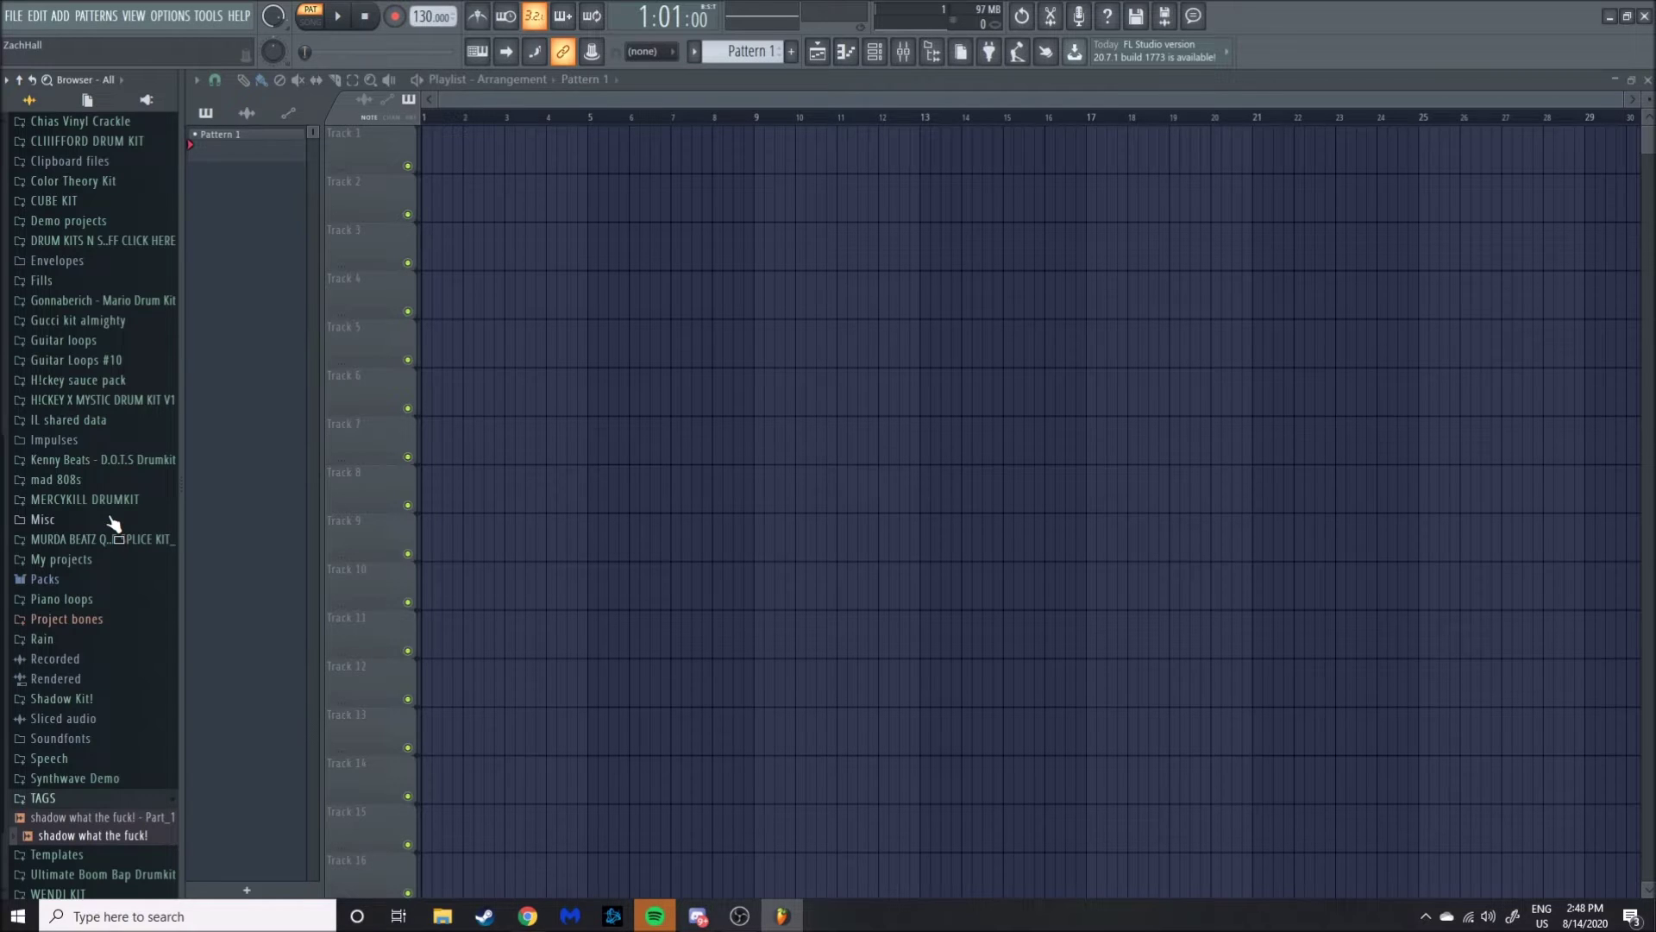
# Open 'nascar tutorial beat' from the August sessions > 8-12 session folder.
pyautogui.click(13, 16)
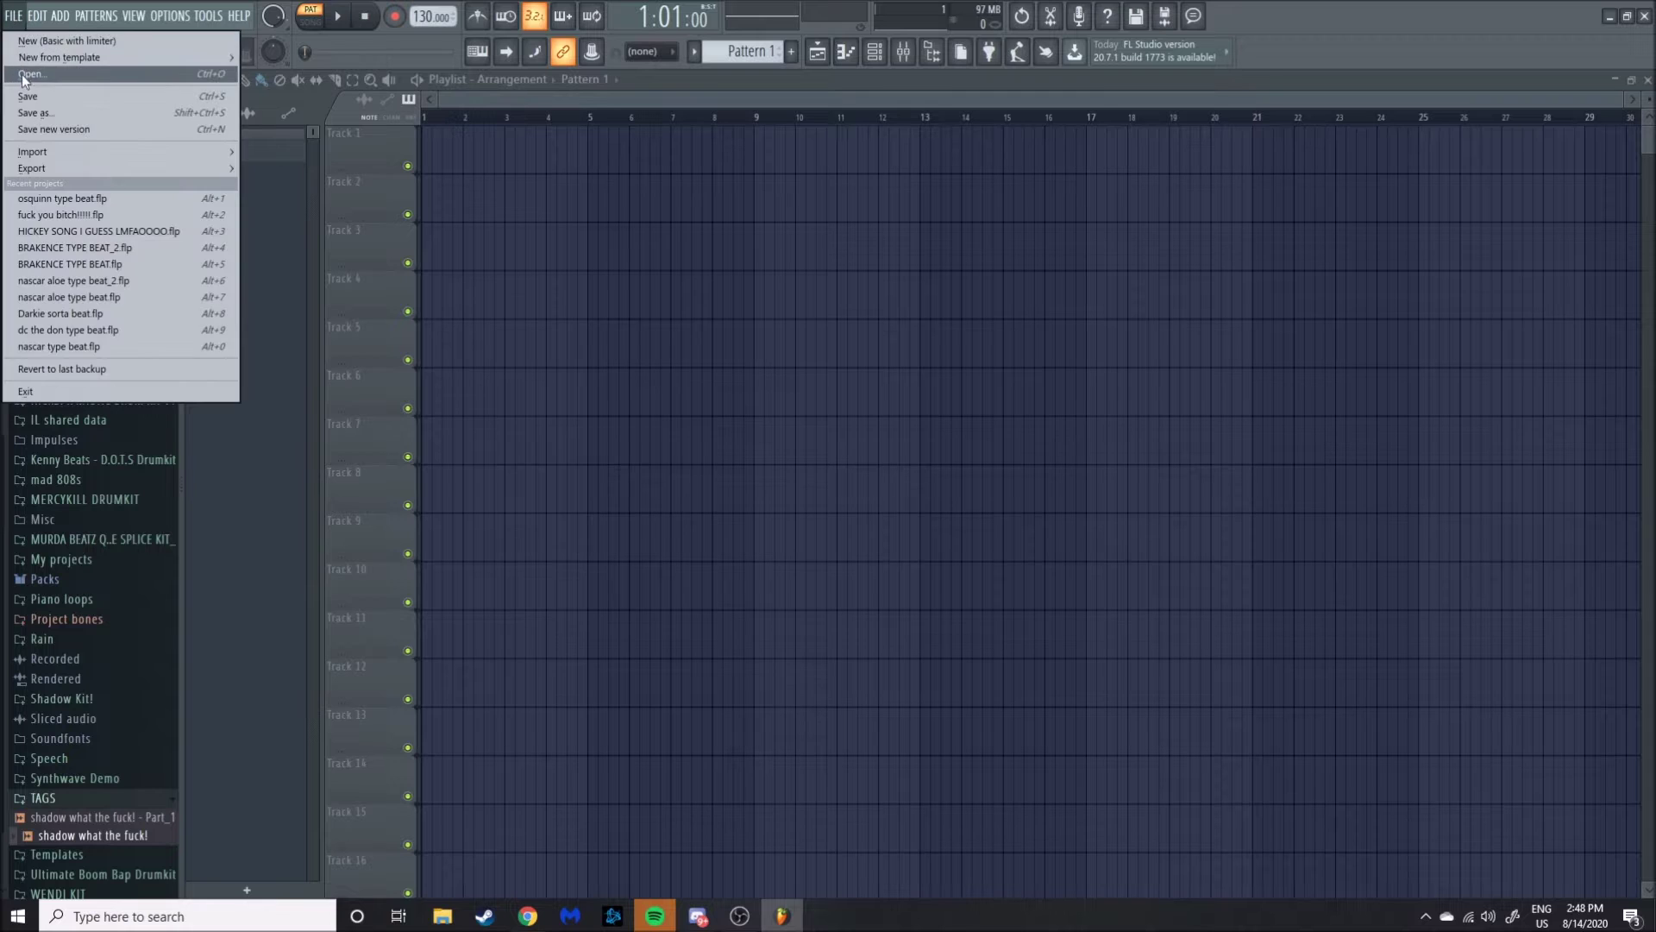
pyautogui.click(23, 74)
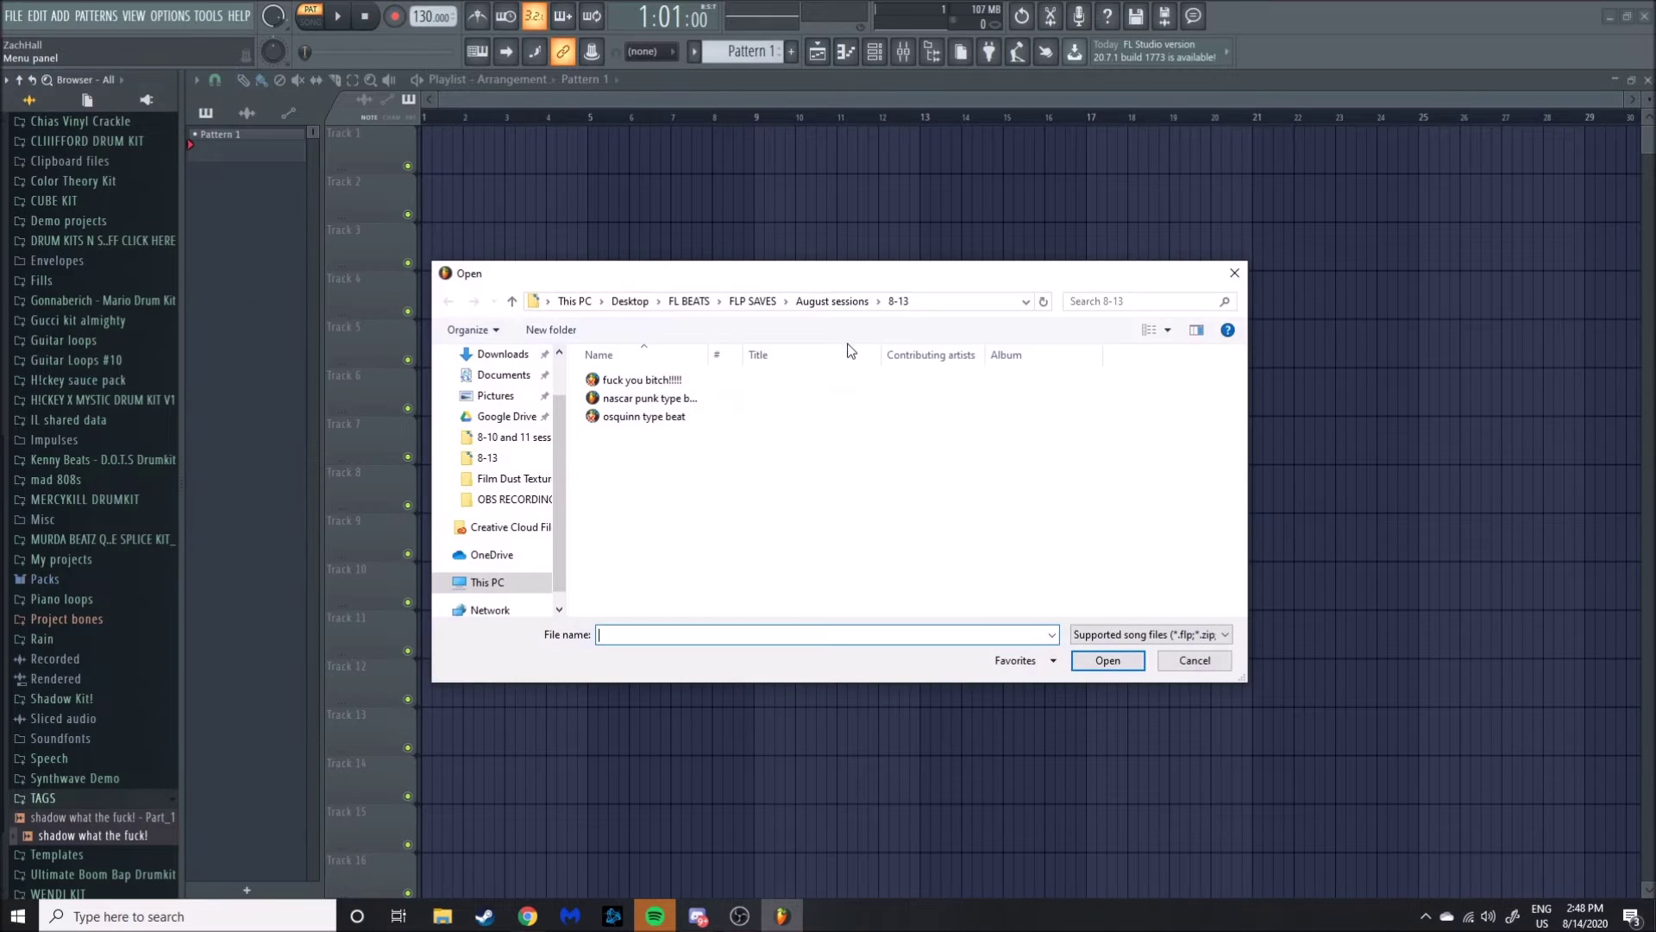
pyautogui.click(833, 301)
pyautogui.doubleClick(659, 467)
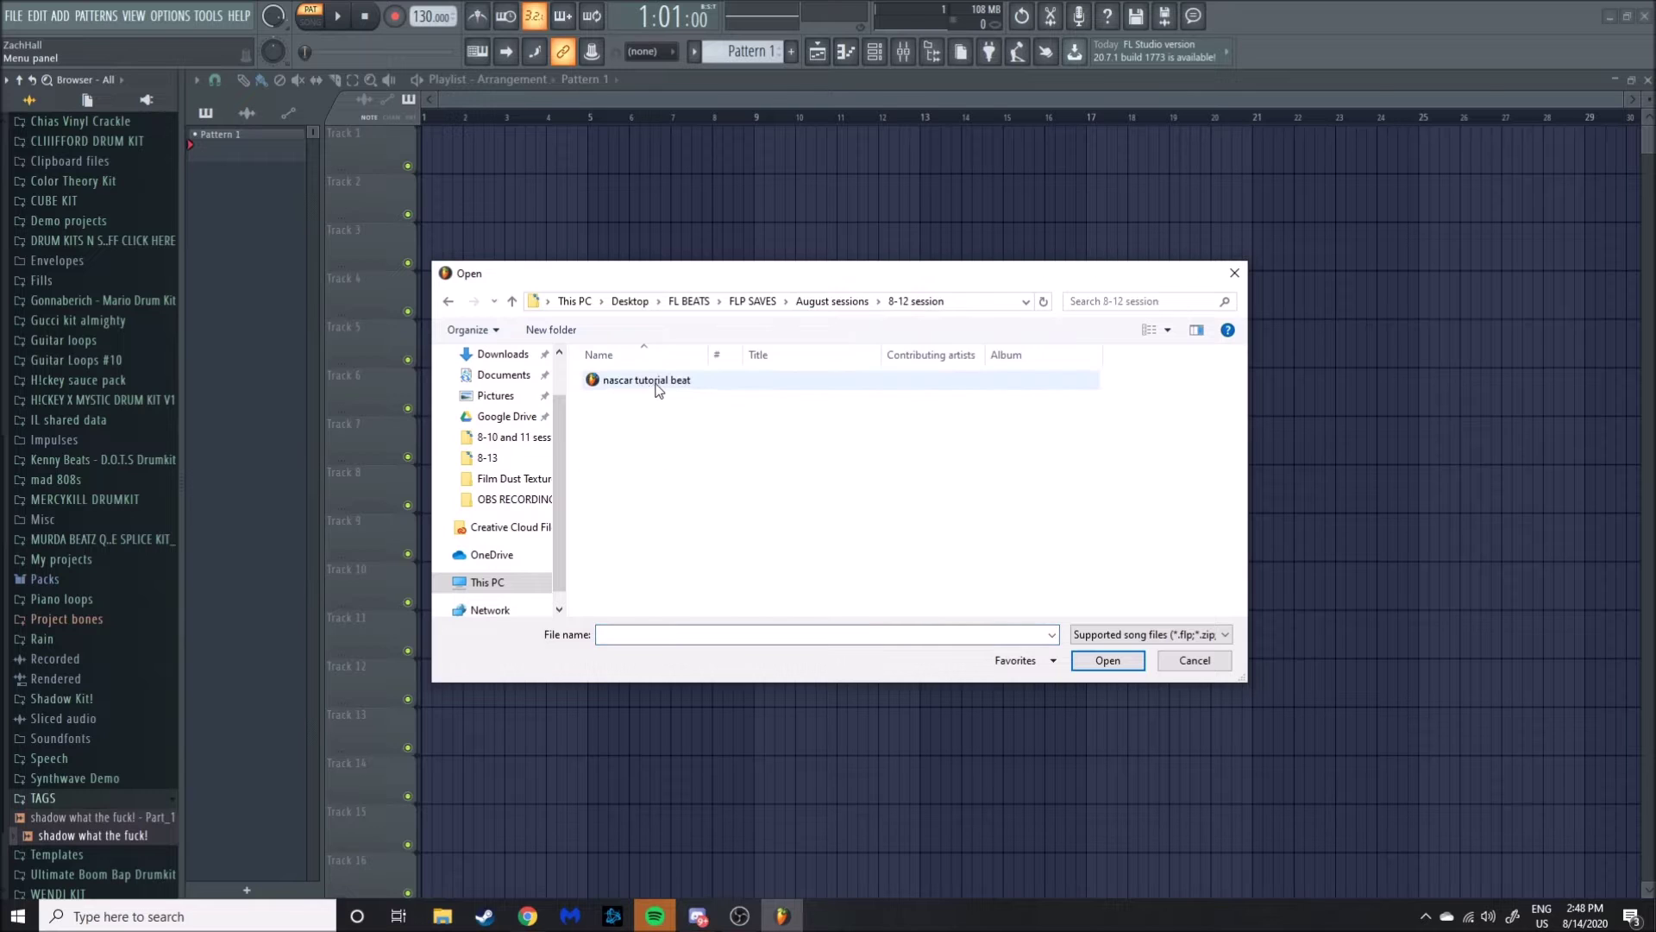
pyautogui.doubleClick(658, 385)
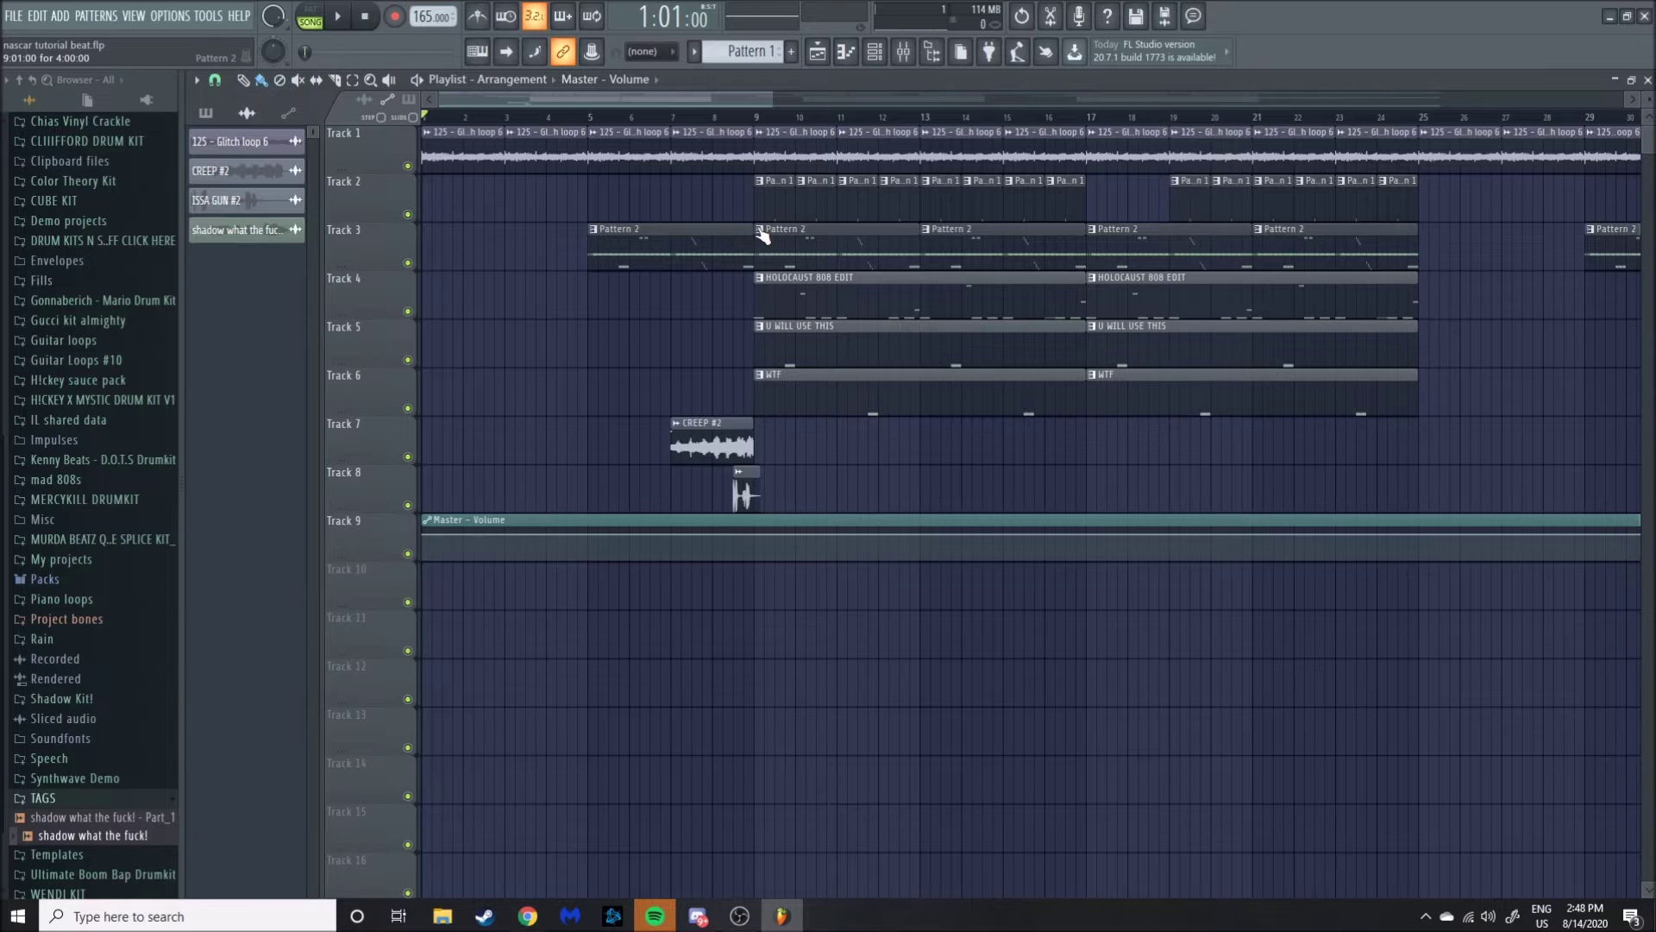
pyautogui.scroll(-5, 741, 231)
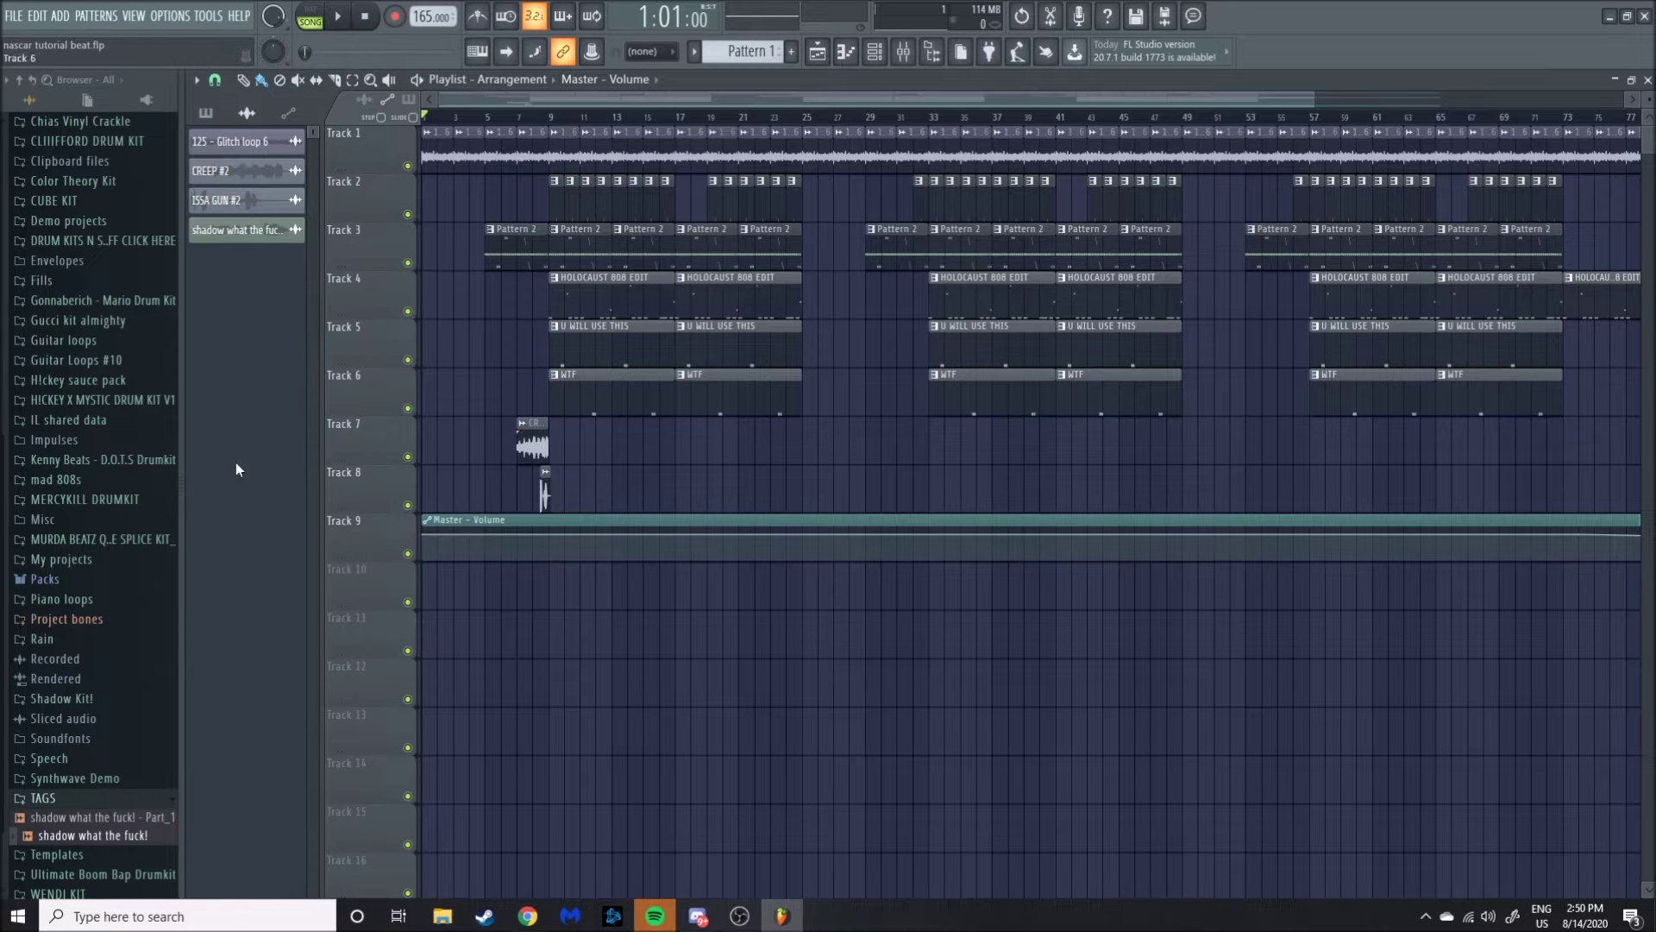
# Bring Shadow Kit!'s 808, clap, hi-hat, glitch loop, kick and perc folders into view in the browser.
pyautogui.scroll(-2, 70, 555)
pyautogui.moveTo(136, 773); pyautogui.dragTo(131, 651)
# Locate the 125 - Glitch loop 6 sample in the browser, then play and pause the beat.
pyautogui.scroll(-3, 98, 701)
pyautogui.scroll(-6, 86, 662)
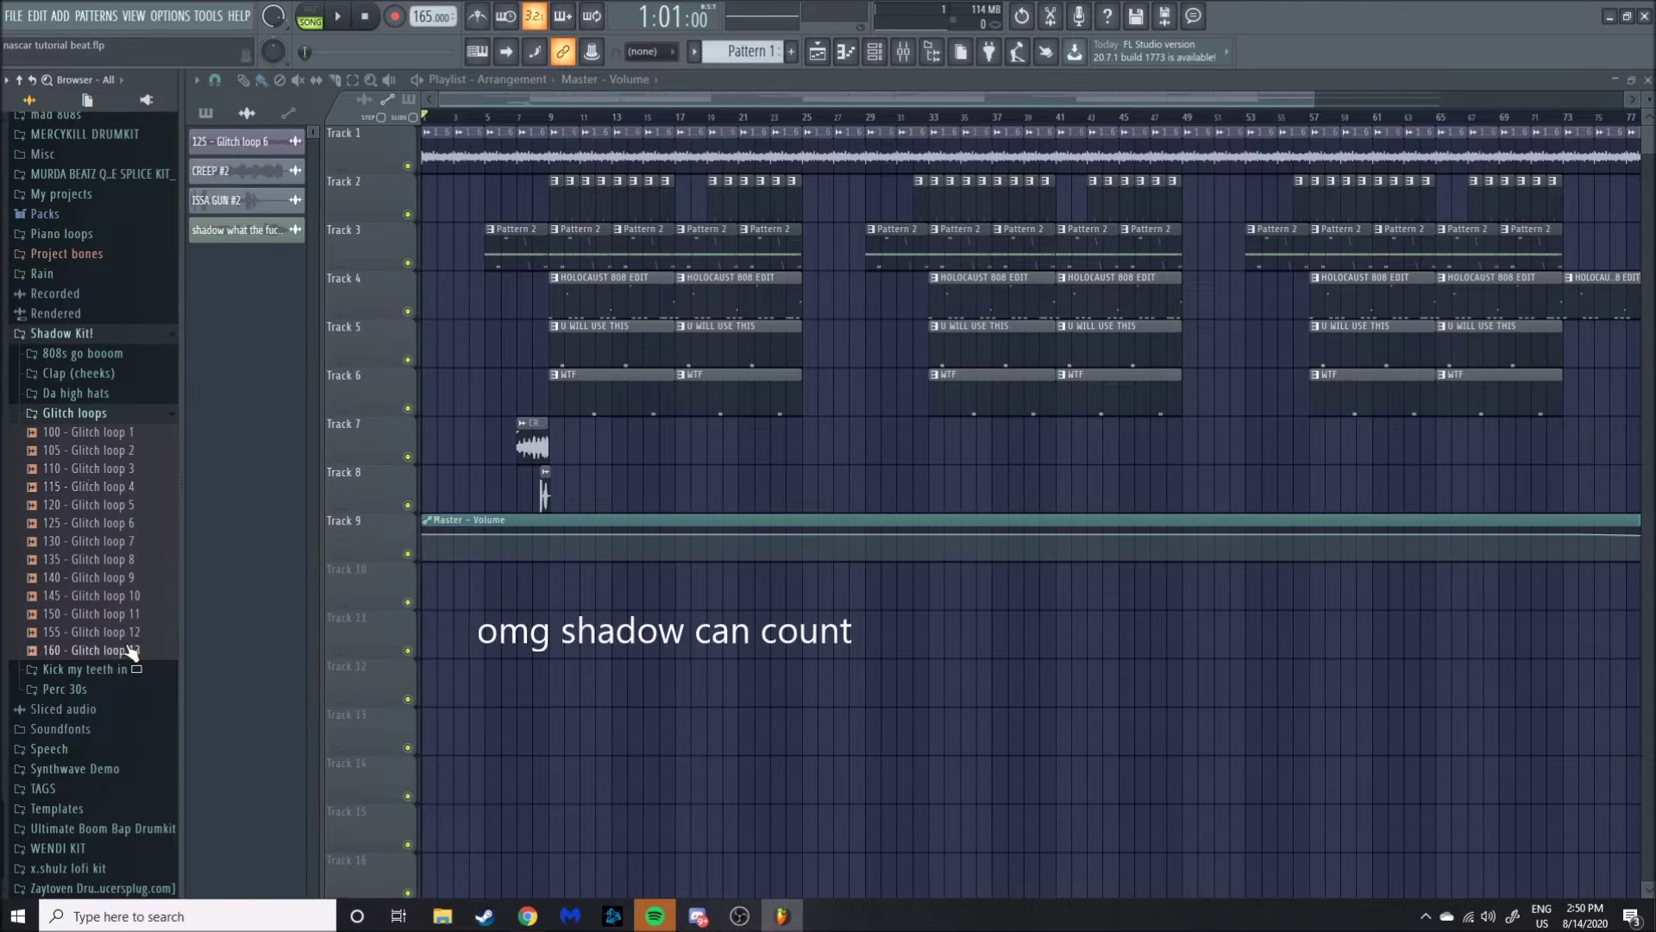
pyautogui.click(264, 148)
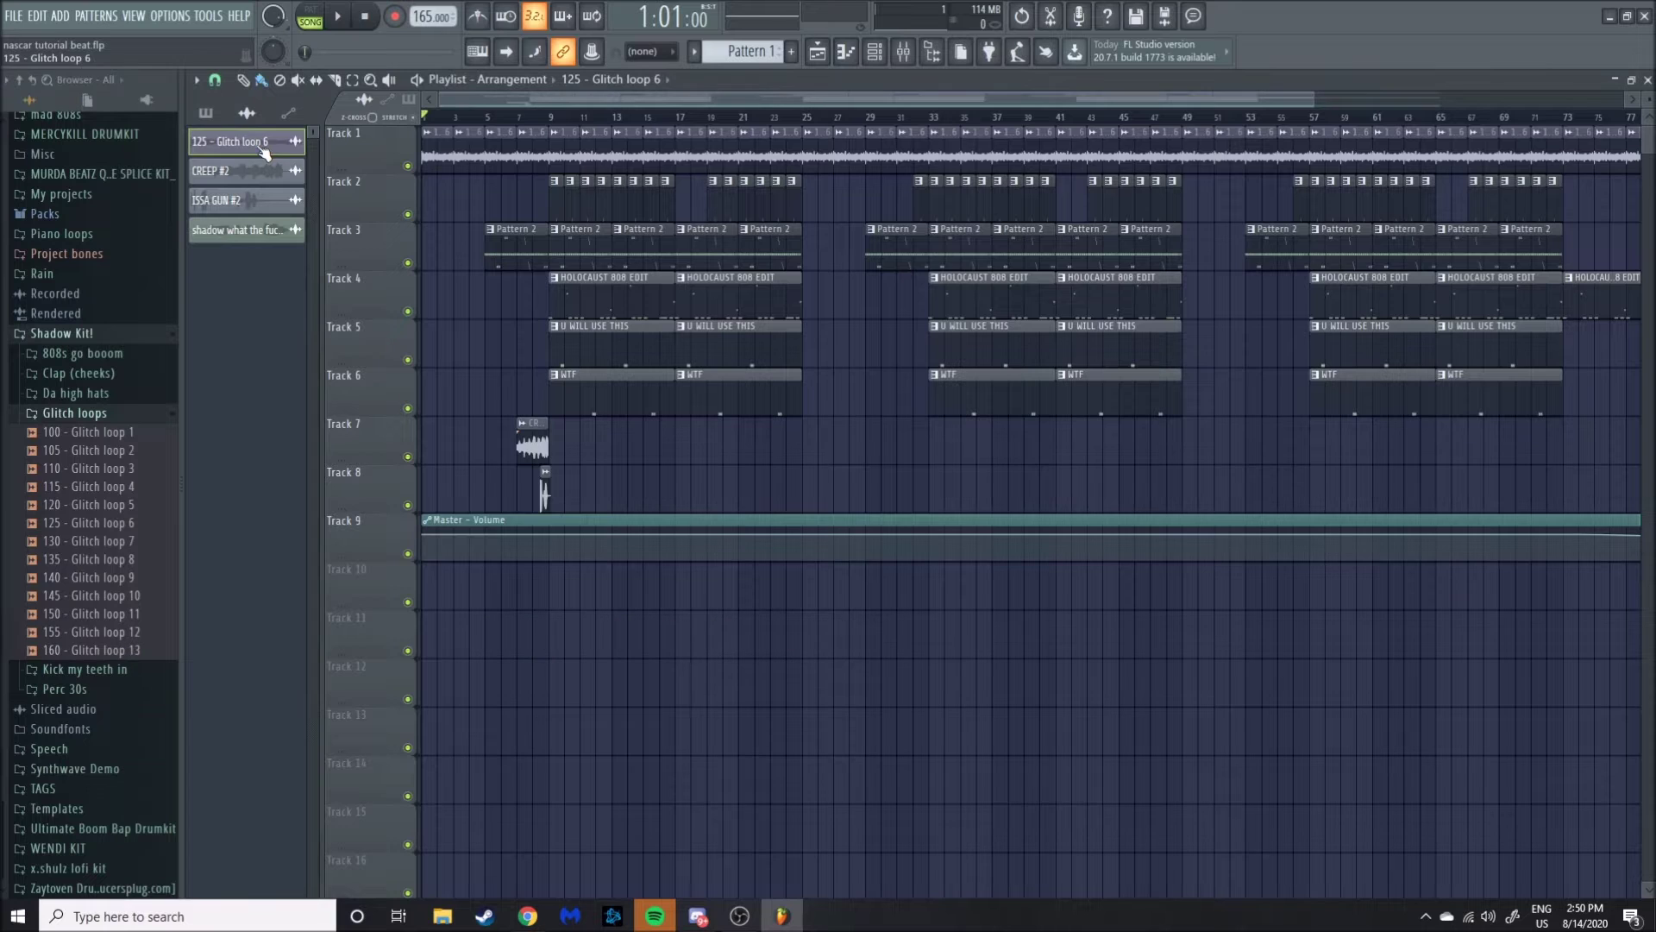
pyautogui.moveTo(264, 149); pyautogui.dragTo(130, 533)
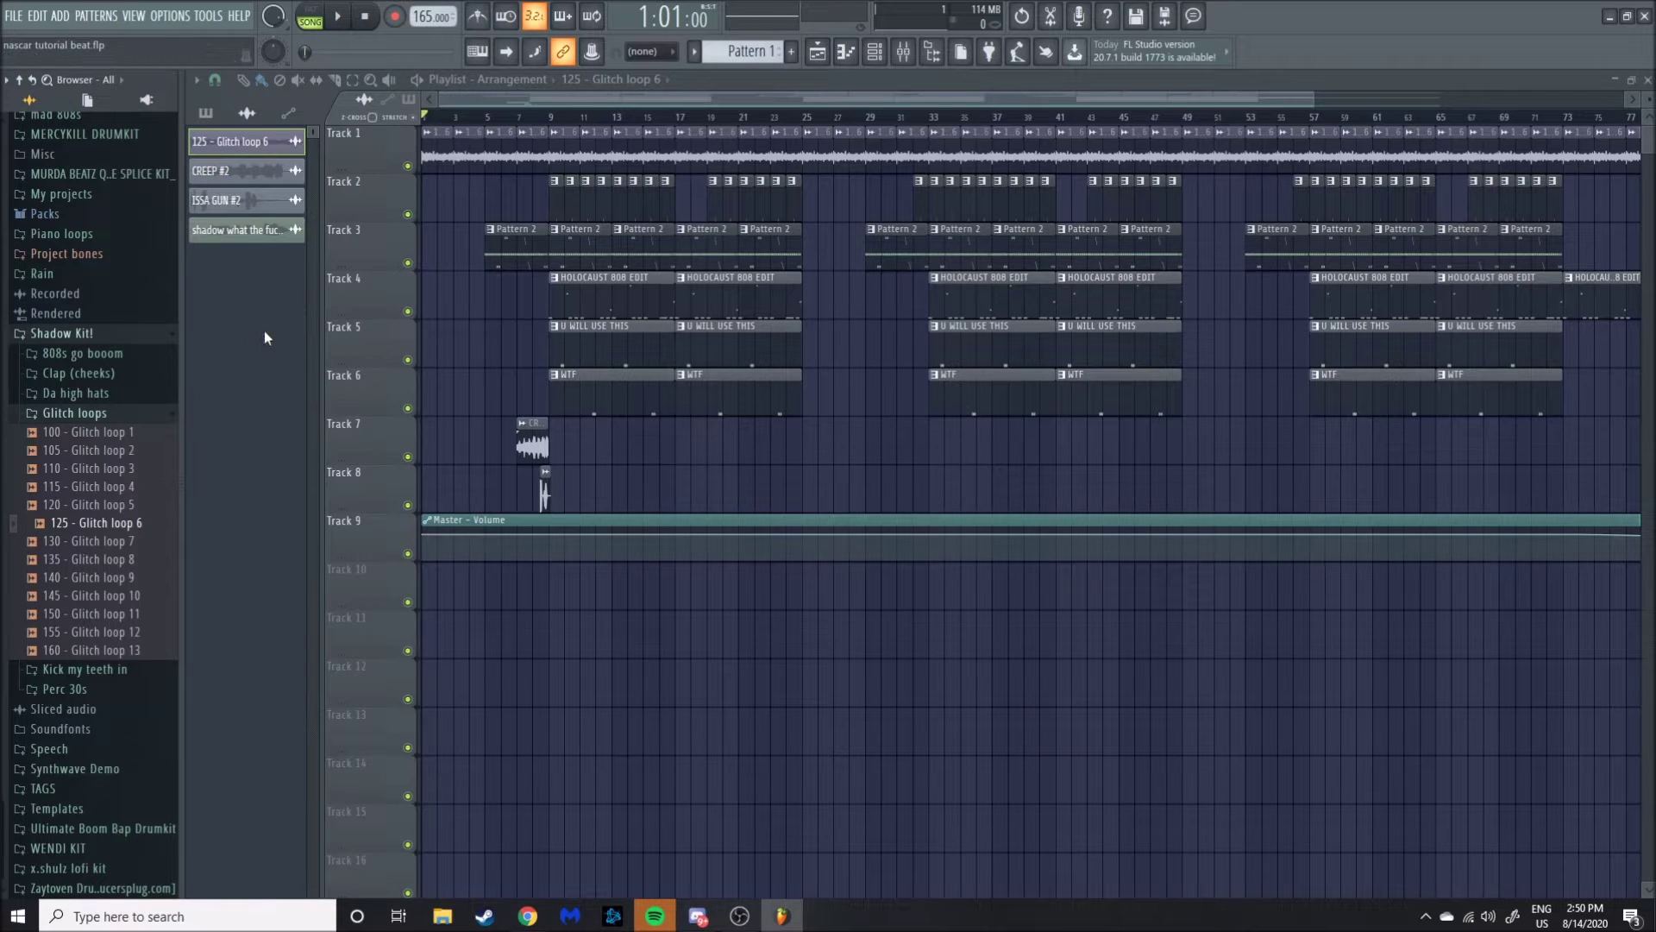
pyautogui.click(342, 18)
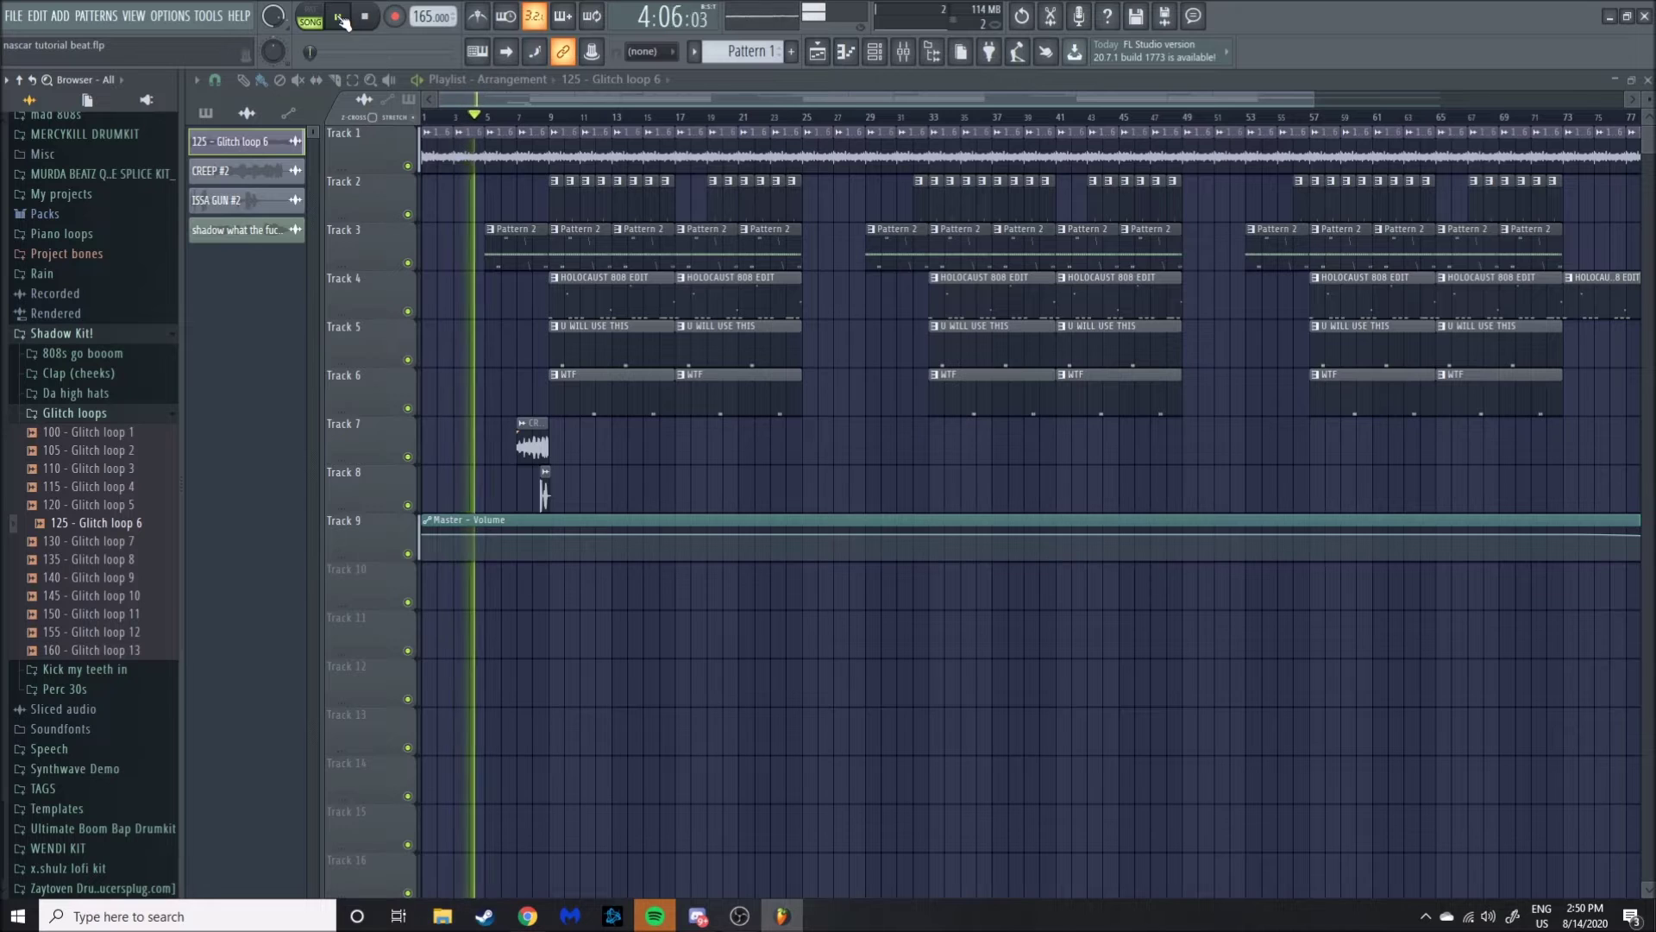
pyautogui.click(341, 18)
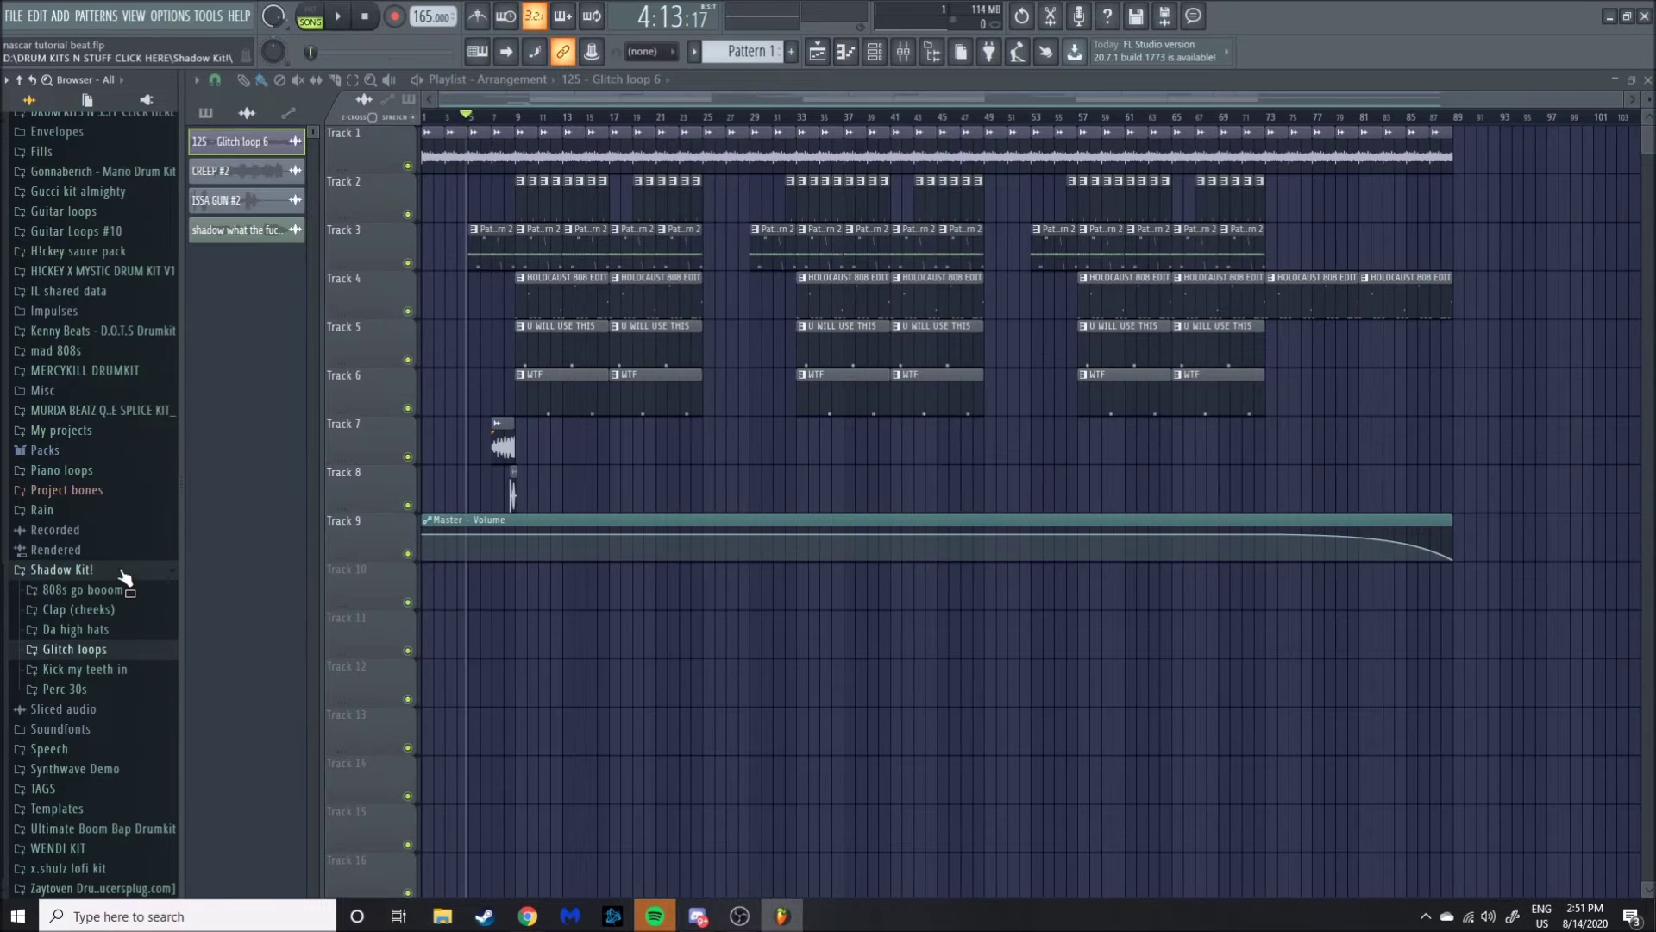
# Collapse Shadow Kit!, open H!ckey sauce pack > 808'S and audition HOLOCAUST 808 EDIT.
pyautogui.click(126, 578)
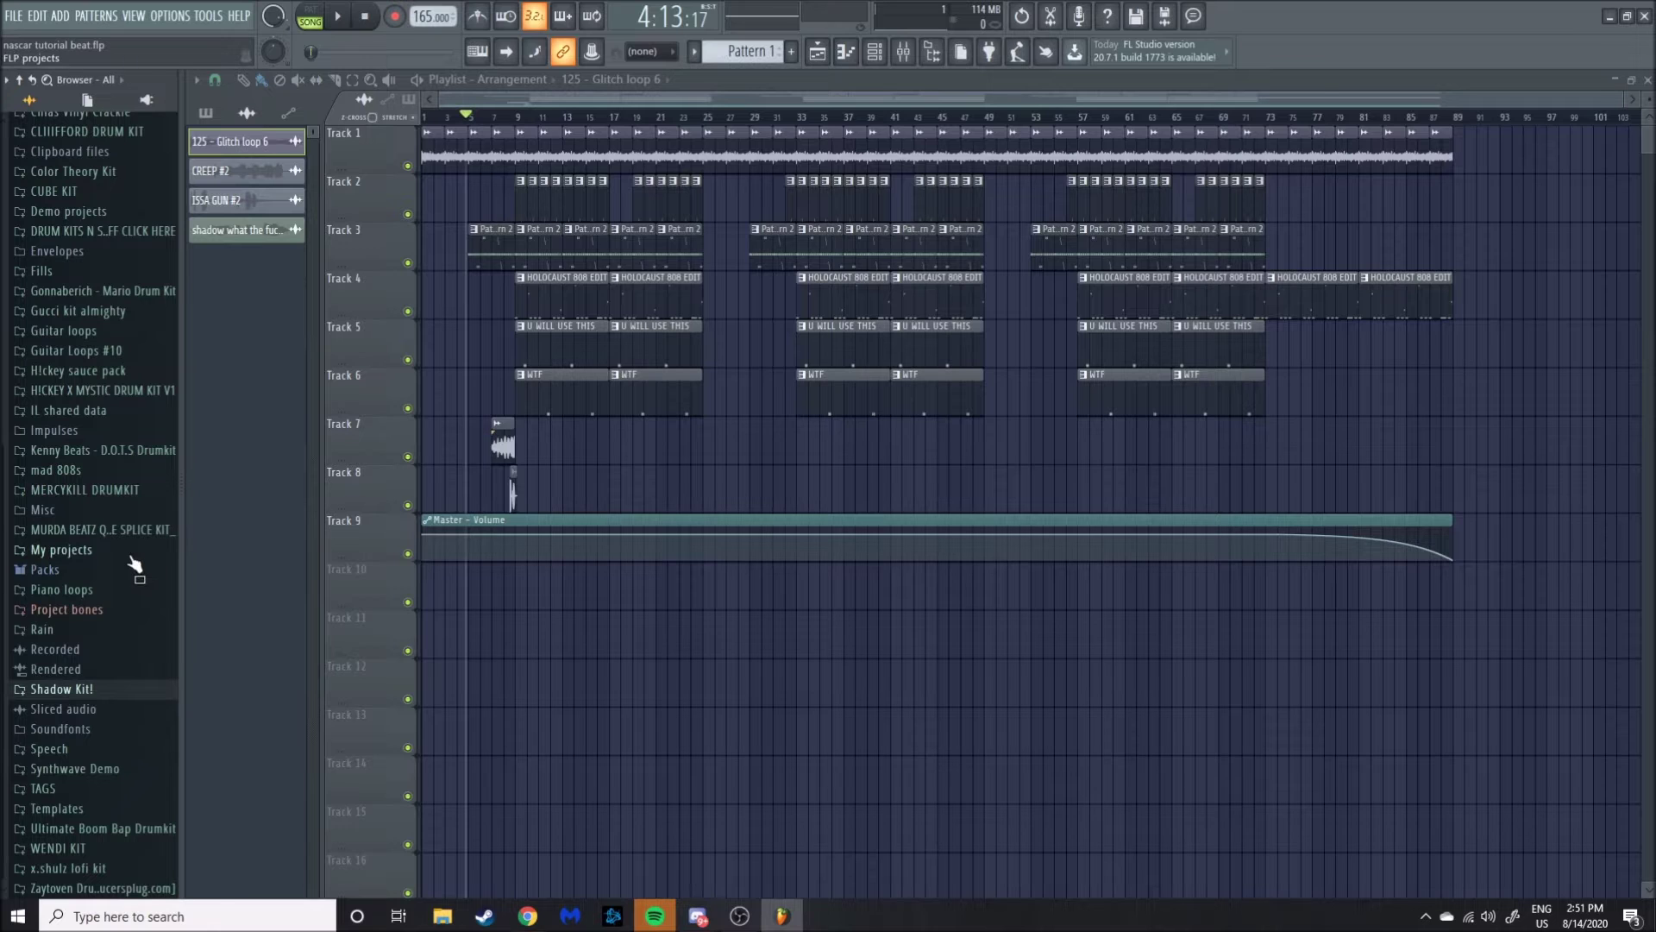
pyautogui.scroll(3, 134, 557)
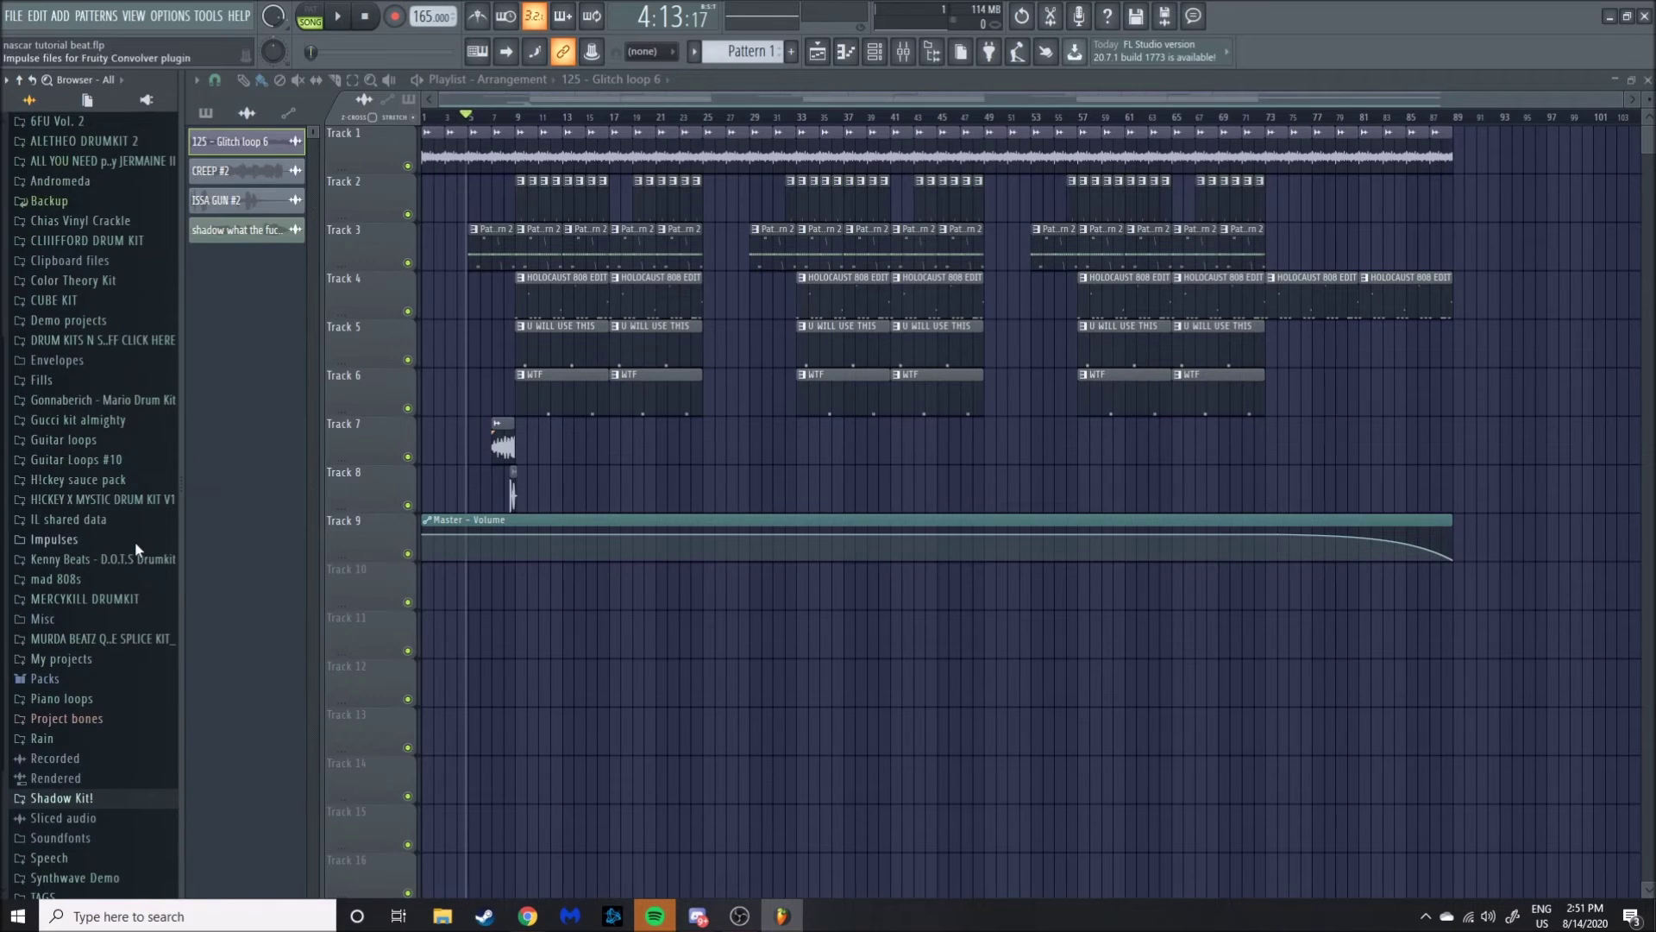
pyautogui.click(118, 483)
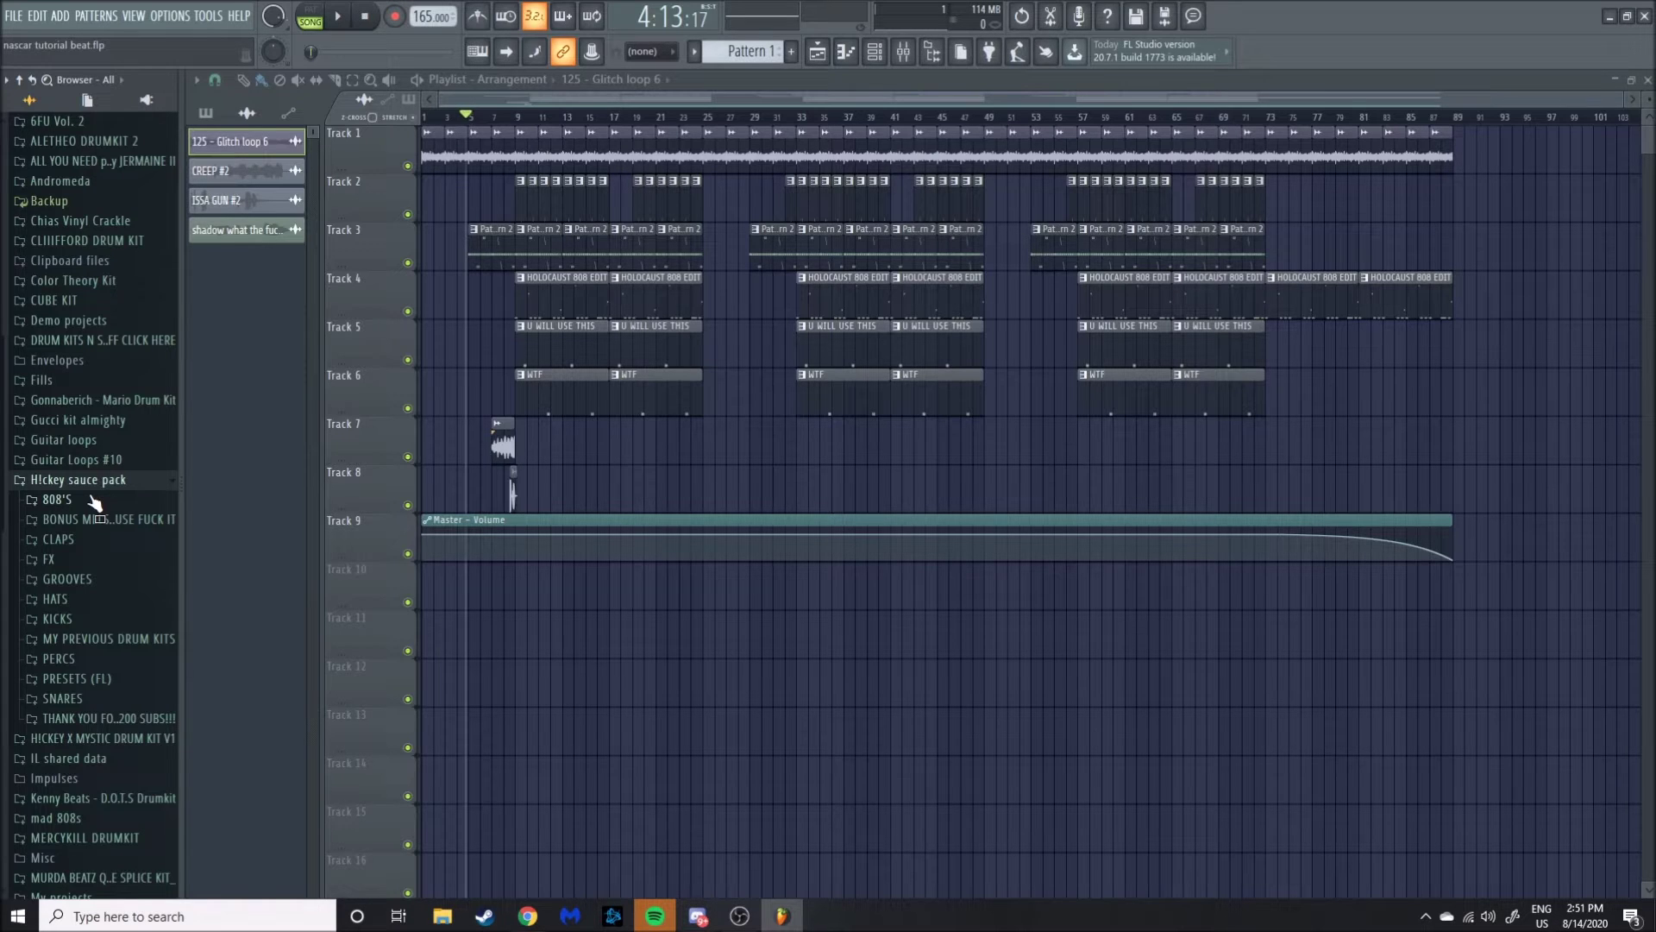
pyautogui.click(95, 500)
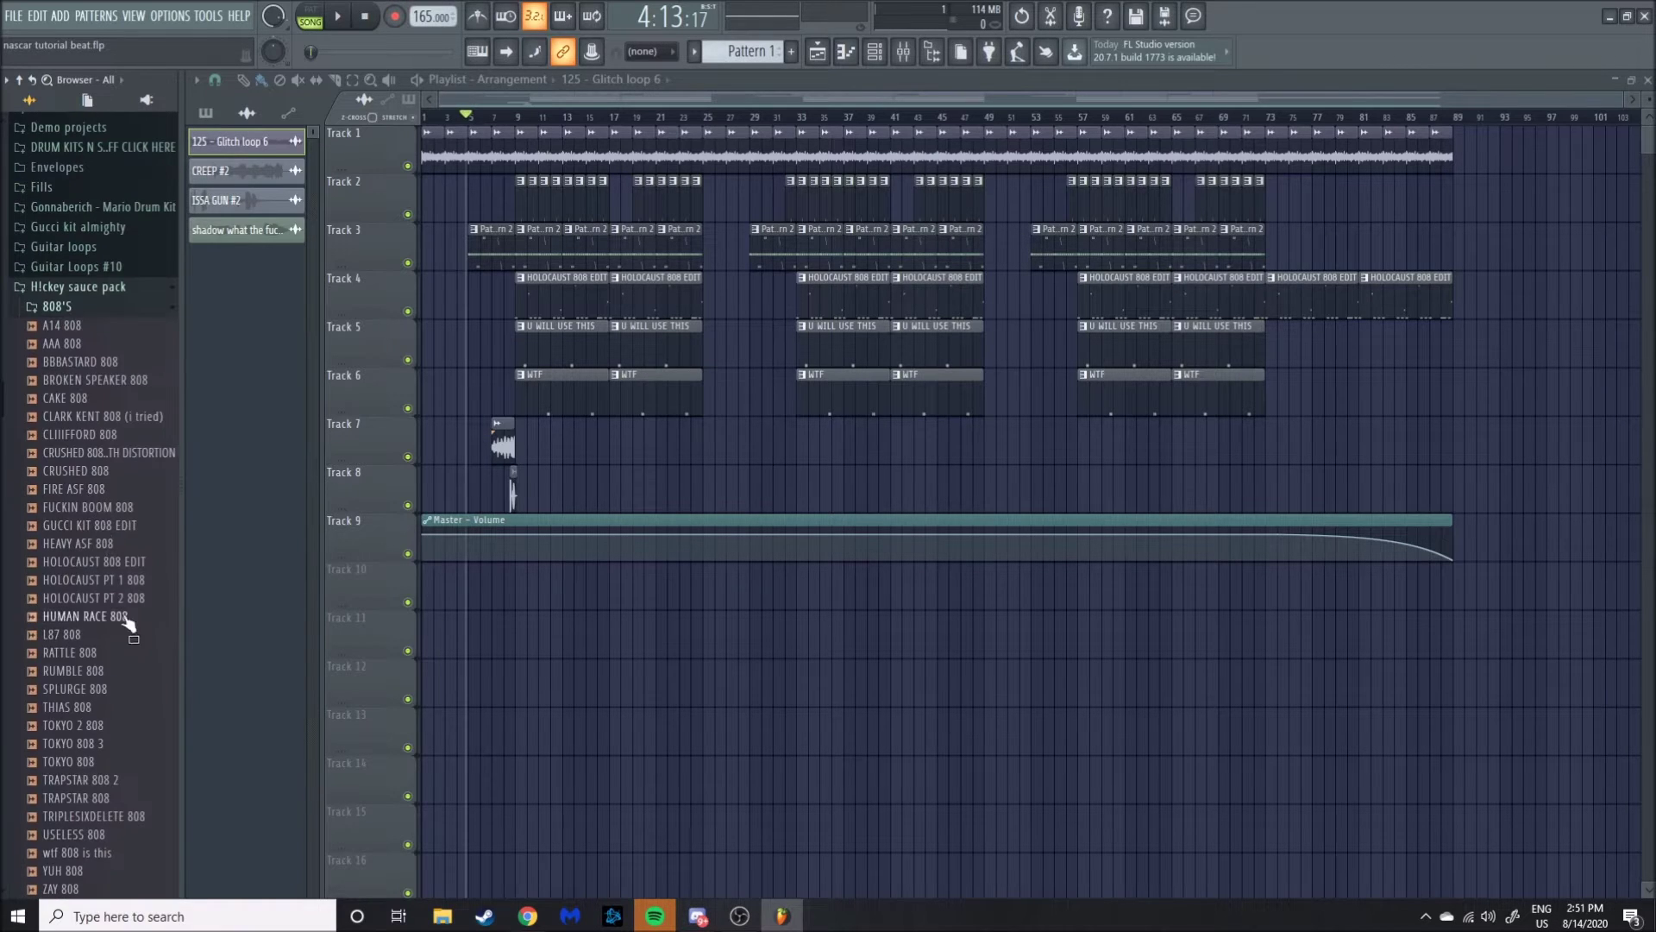
pyautogui.click(121, 565)
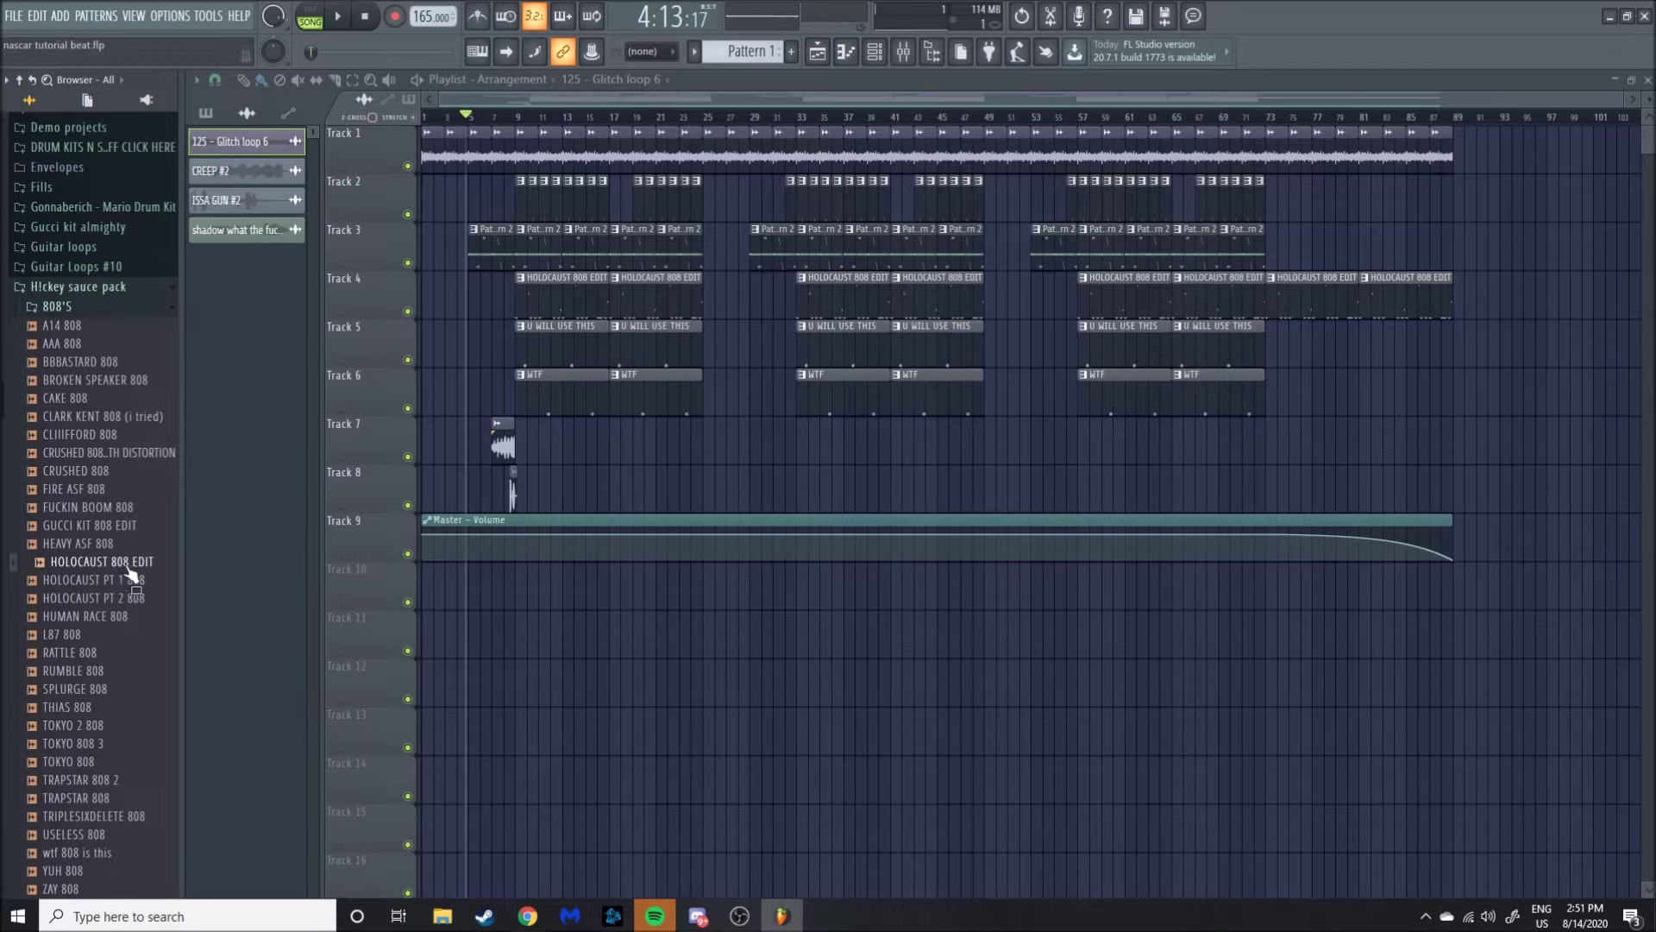
pyautogui.click(131, 571)
pyautogui.click(129, 578)
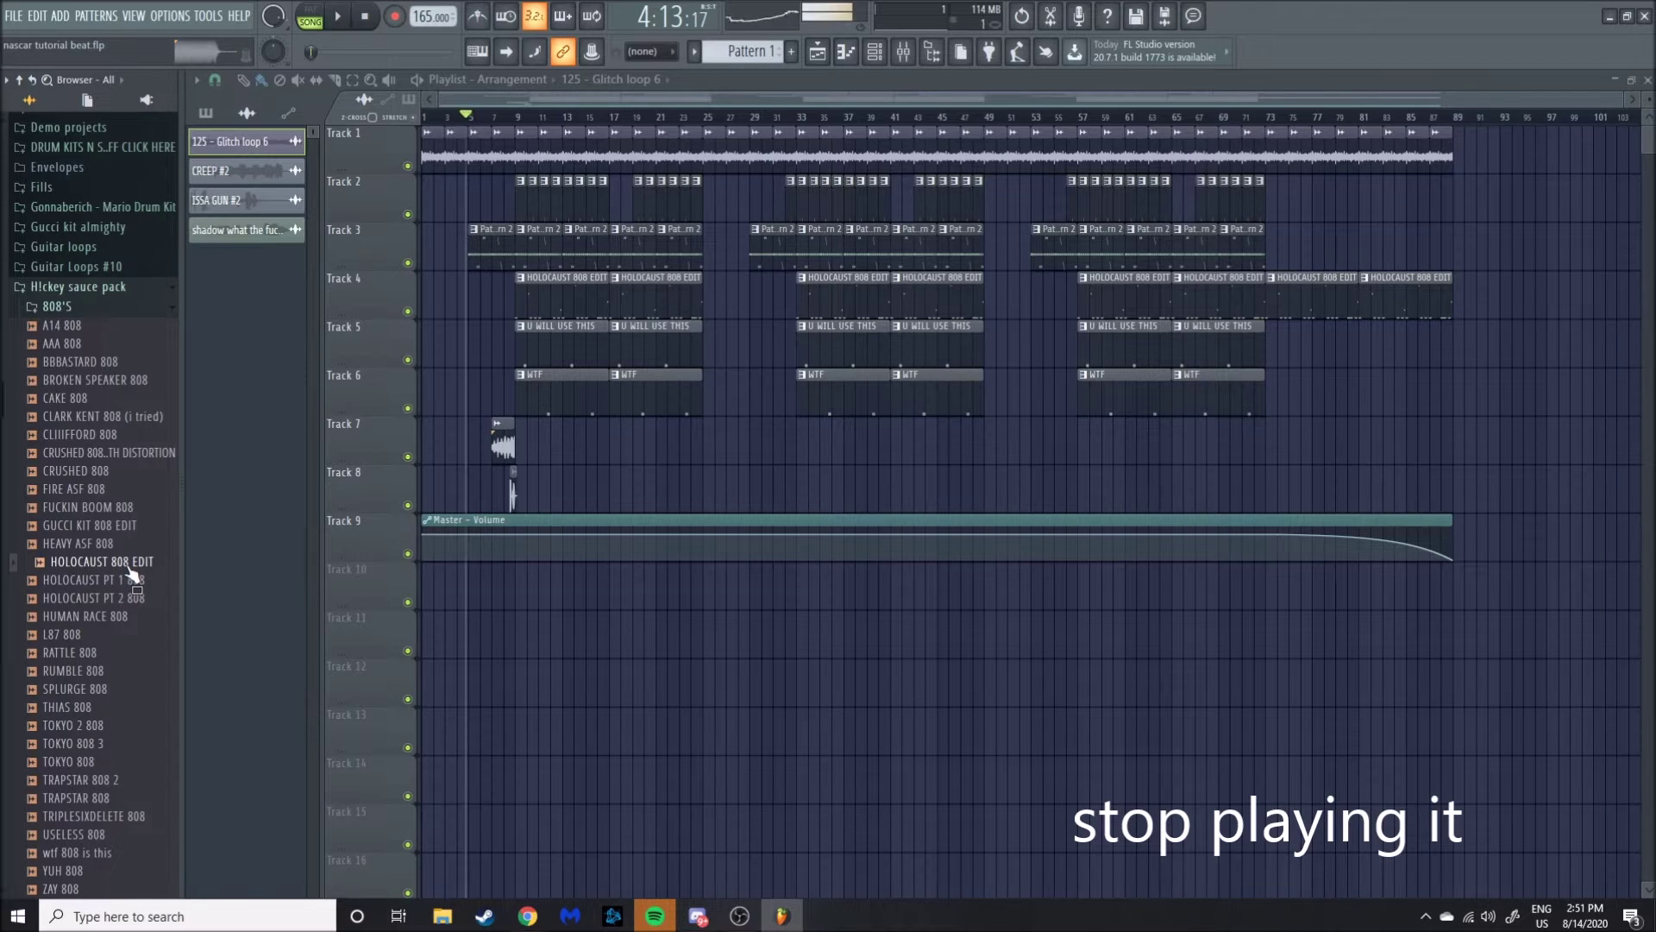
# Open the channel rack filtered to All and drop HOLOCAUST 808 EDIT into it.
pyautogui.press('F6')
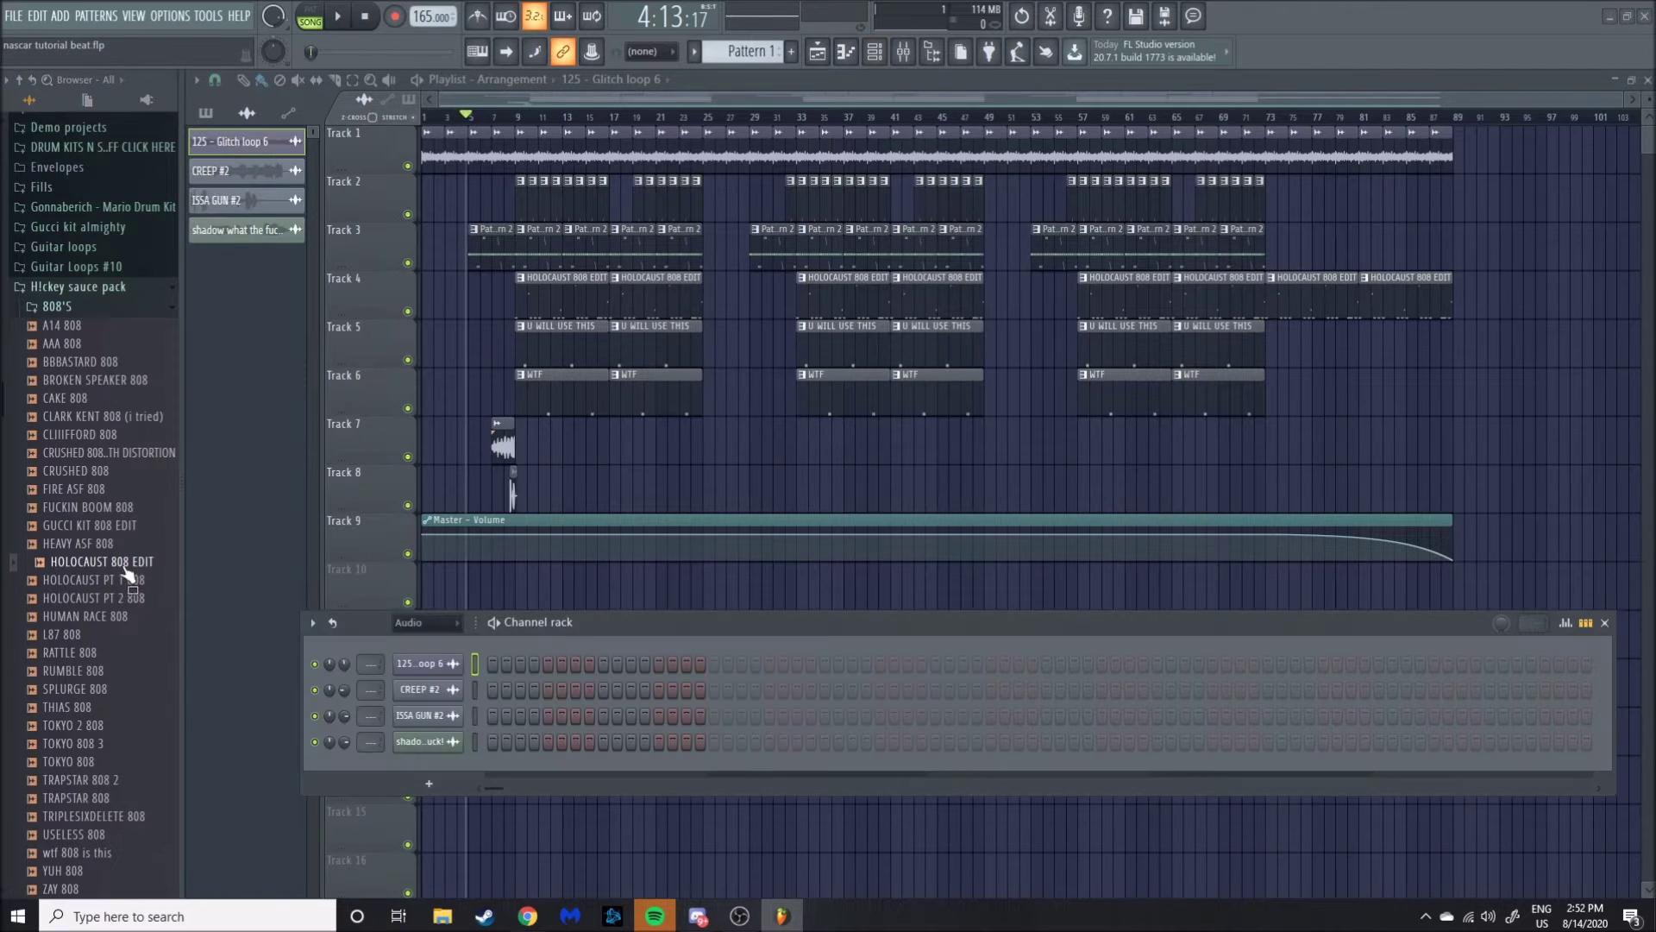
pyautogui.click(431, 637)
pyautogui.click(412, 649)
pyautogui.moveTo(120, 563); pyautogui.dragTo(448, 819)
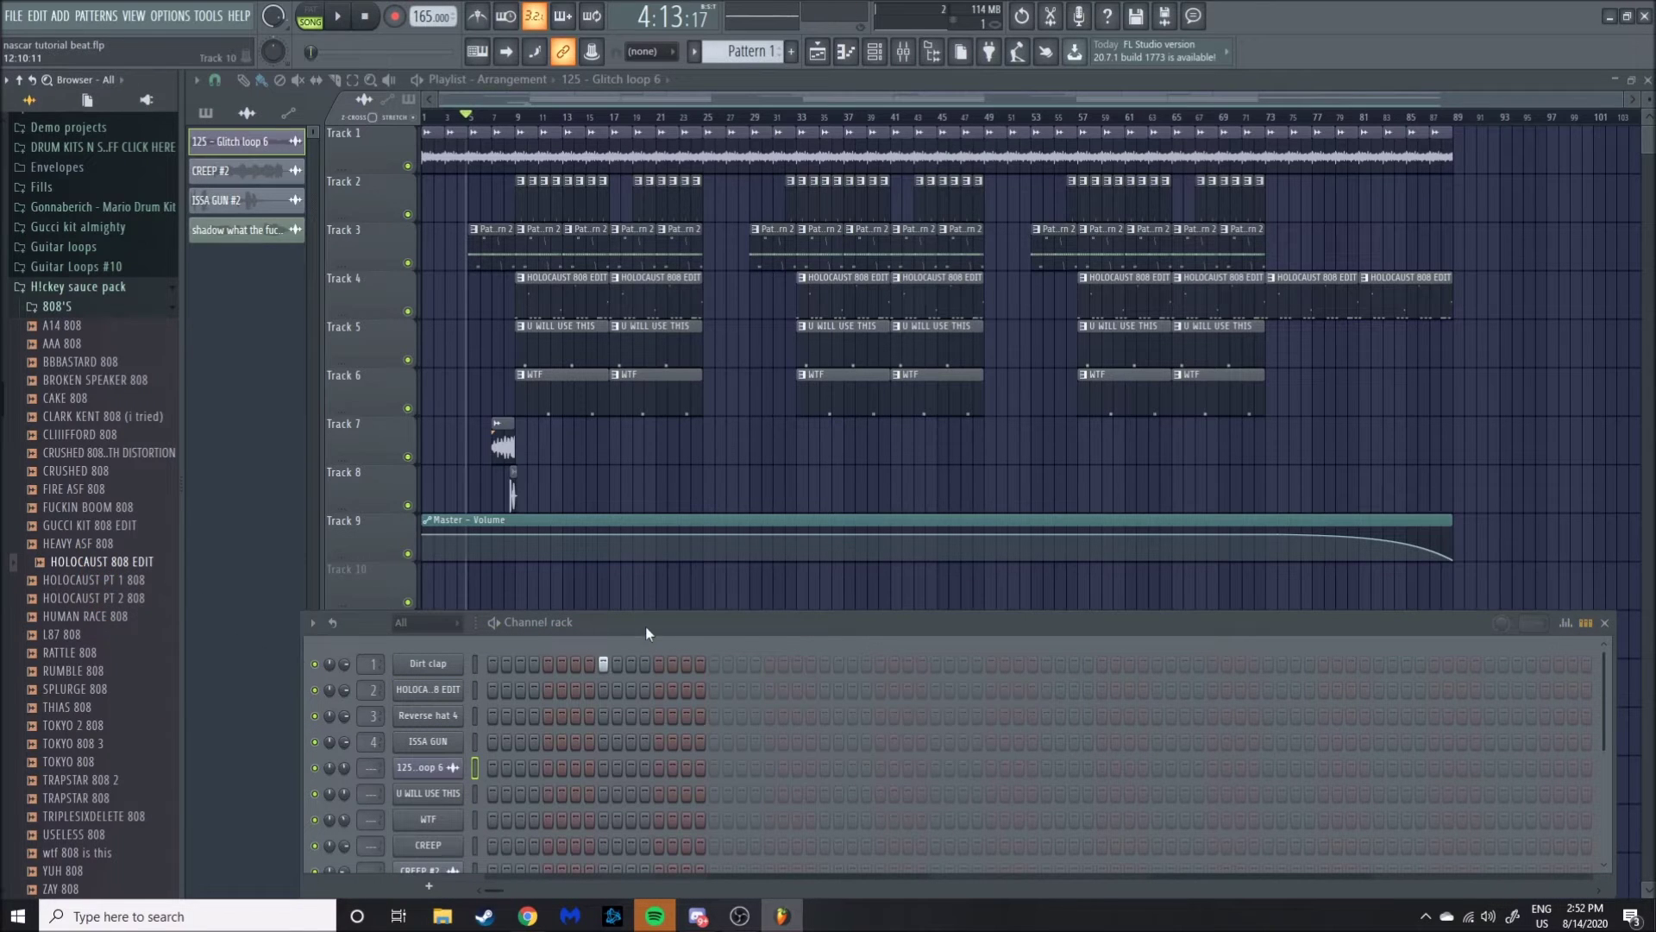
# Move the channel rack higher, collapse 808'S, and show the Dirt clap channel settings.
pyautogui.moveTo(645, 626); pyautogui.dragTo(768, 419)
pyautogui.click(93, 308)
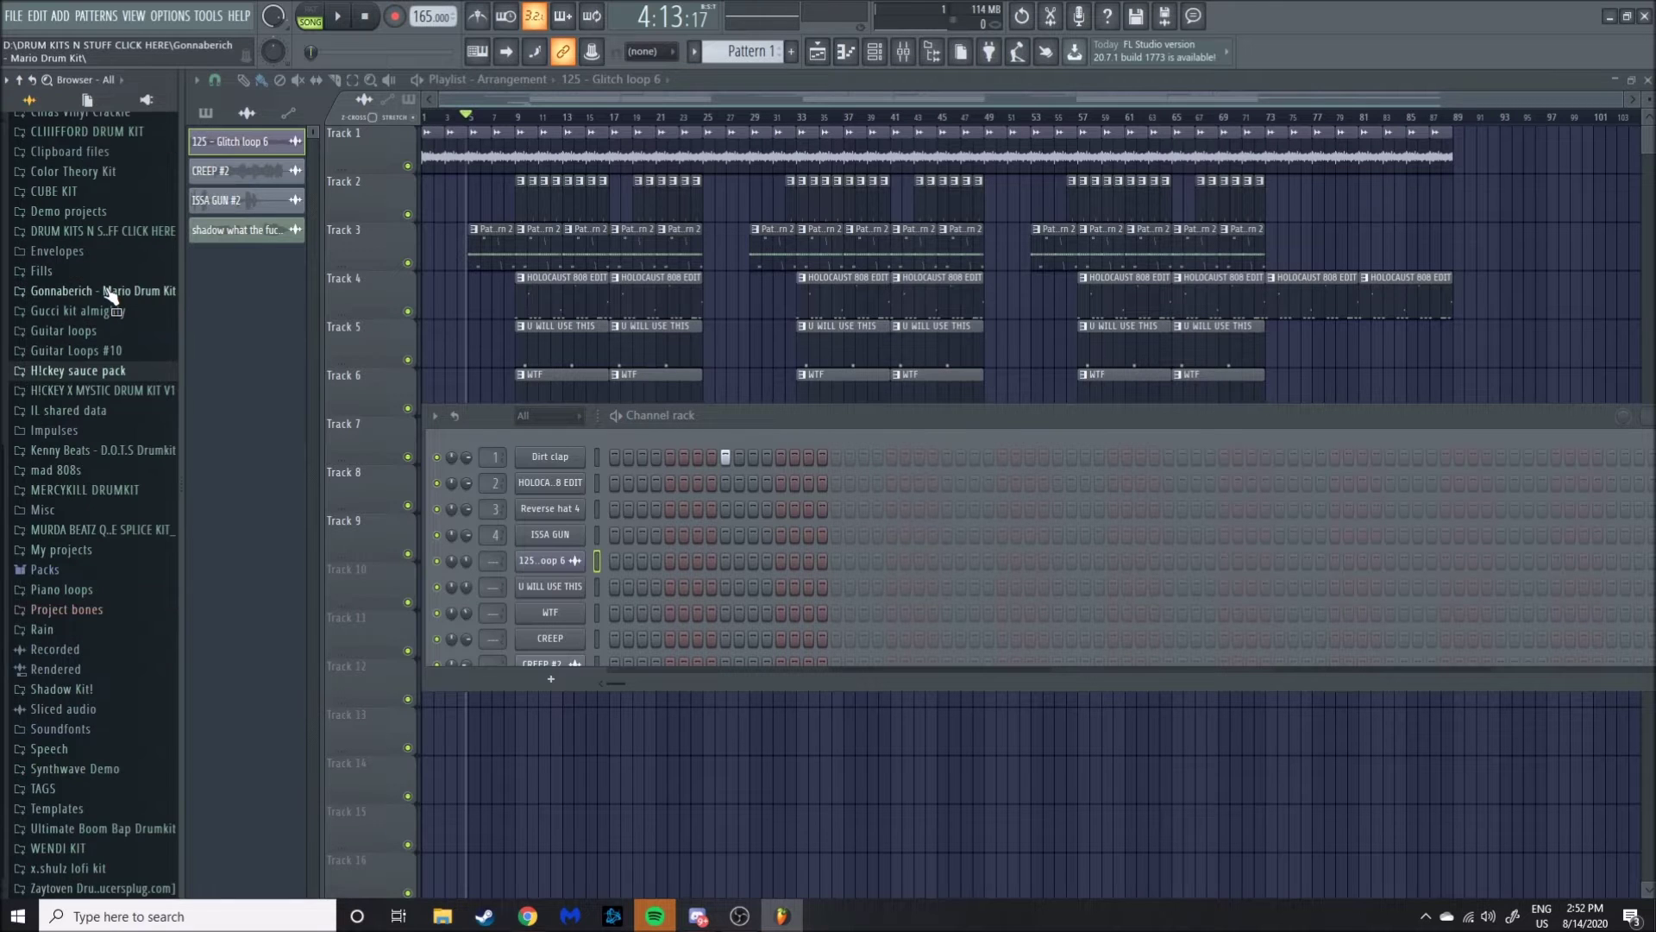
pyautogui.click(559, 458)
# Preview Dirt clap and find its source in Shadow Kit!'s Clap (cheeks) folder.
pyautogui.click(363, 529)
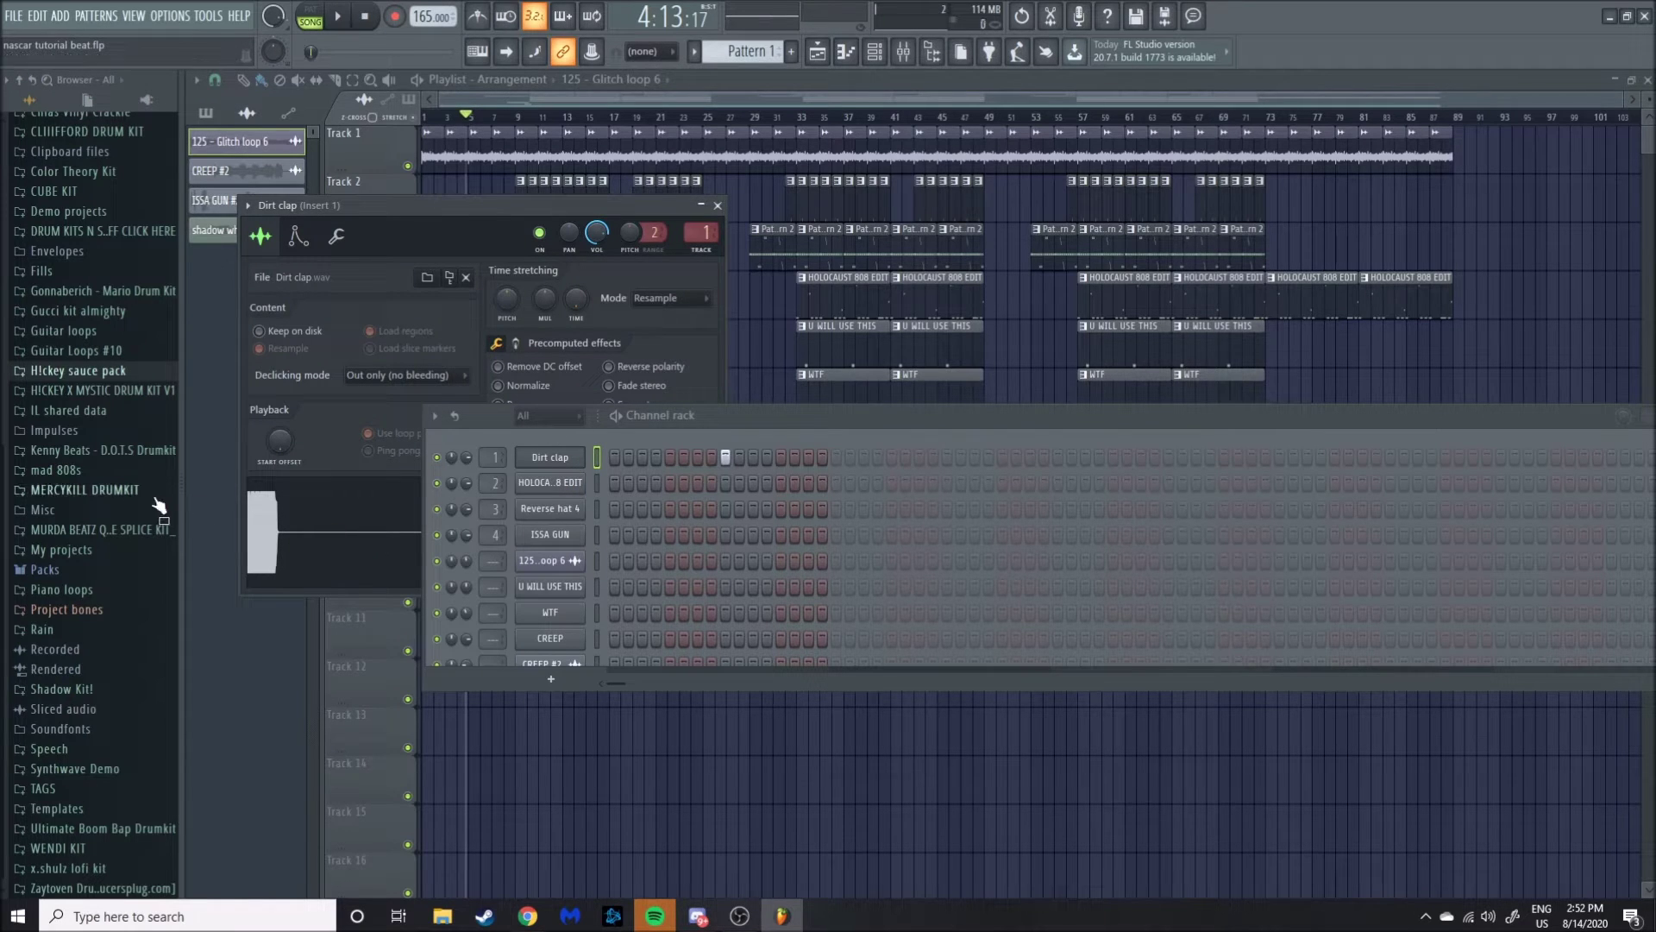
pyautogui.click(106, 372)
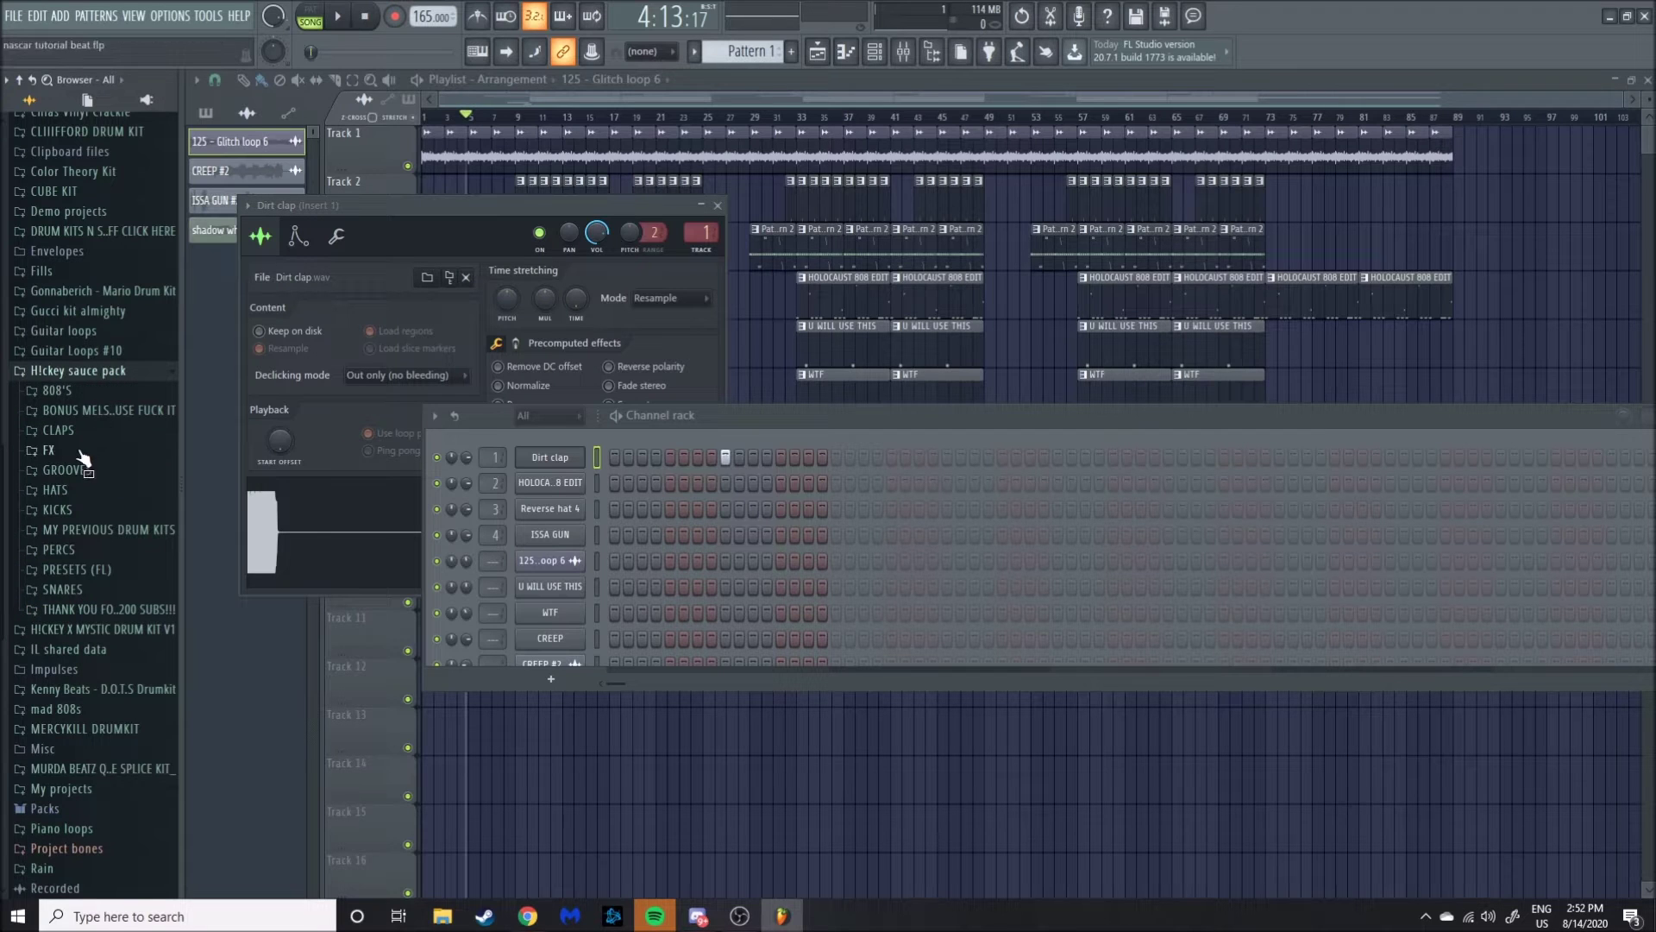
pyautogui.click(106, 371)
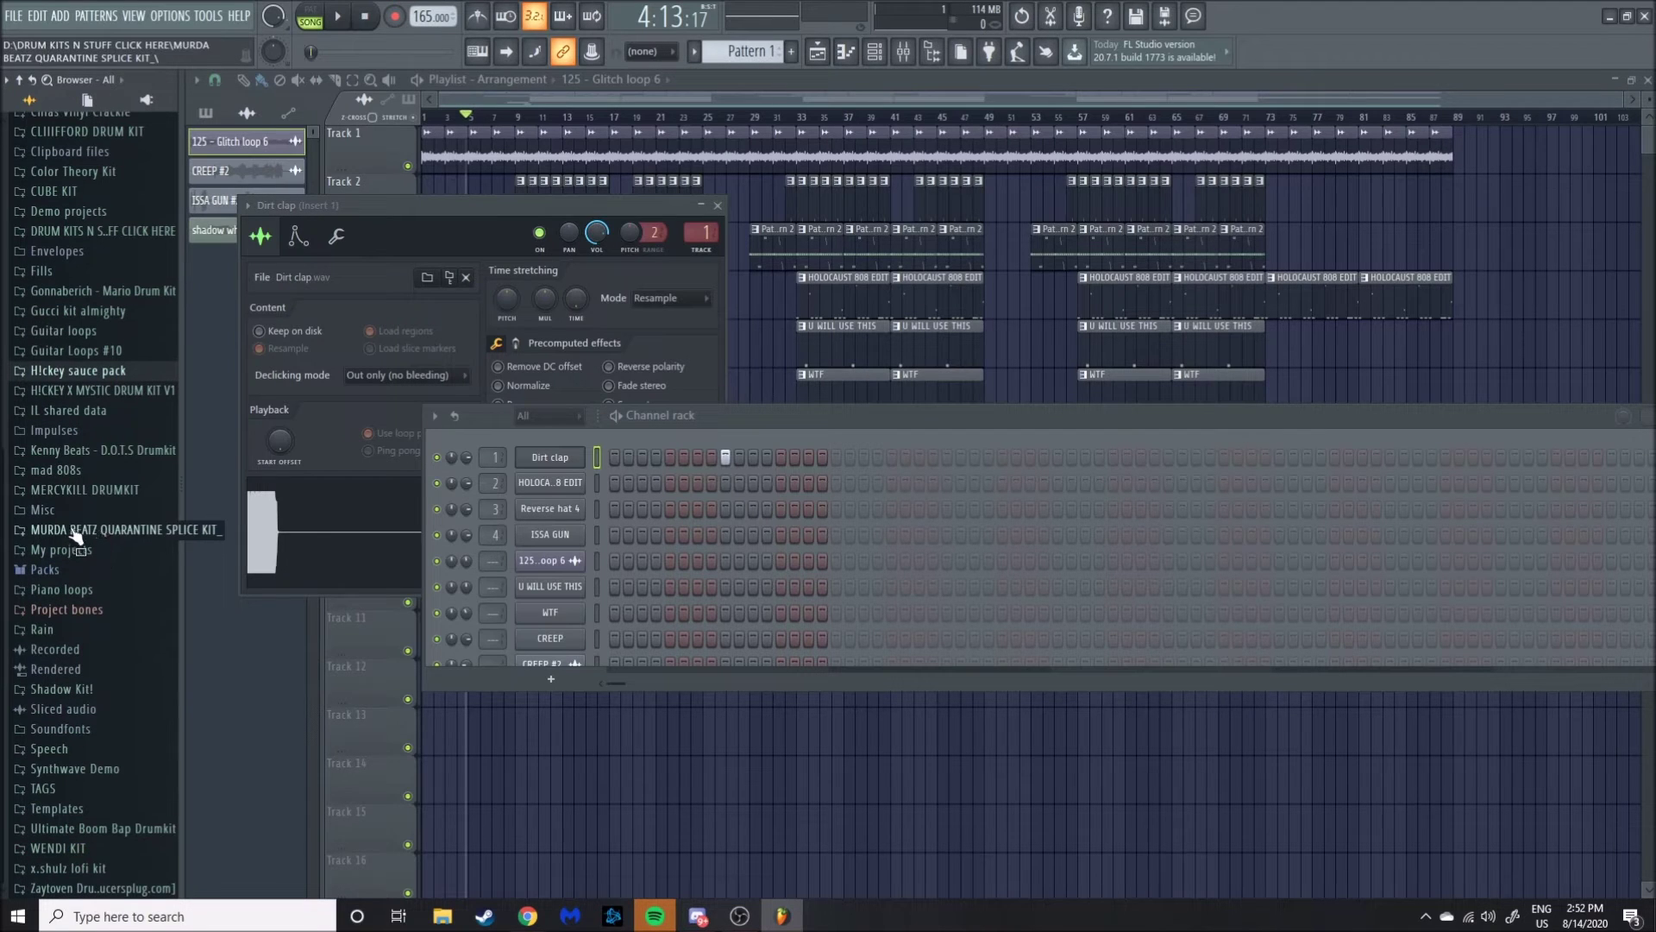
pyautogui.click(69, 687)
pyautogui.click(82, 727)
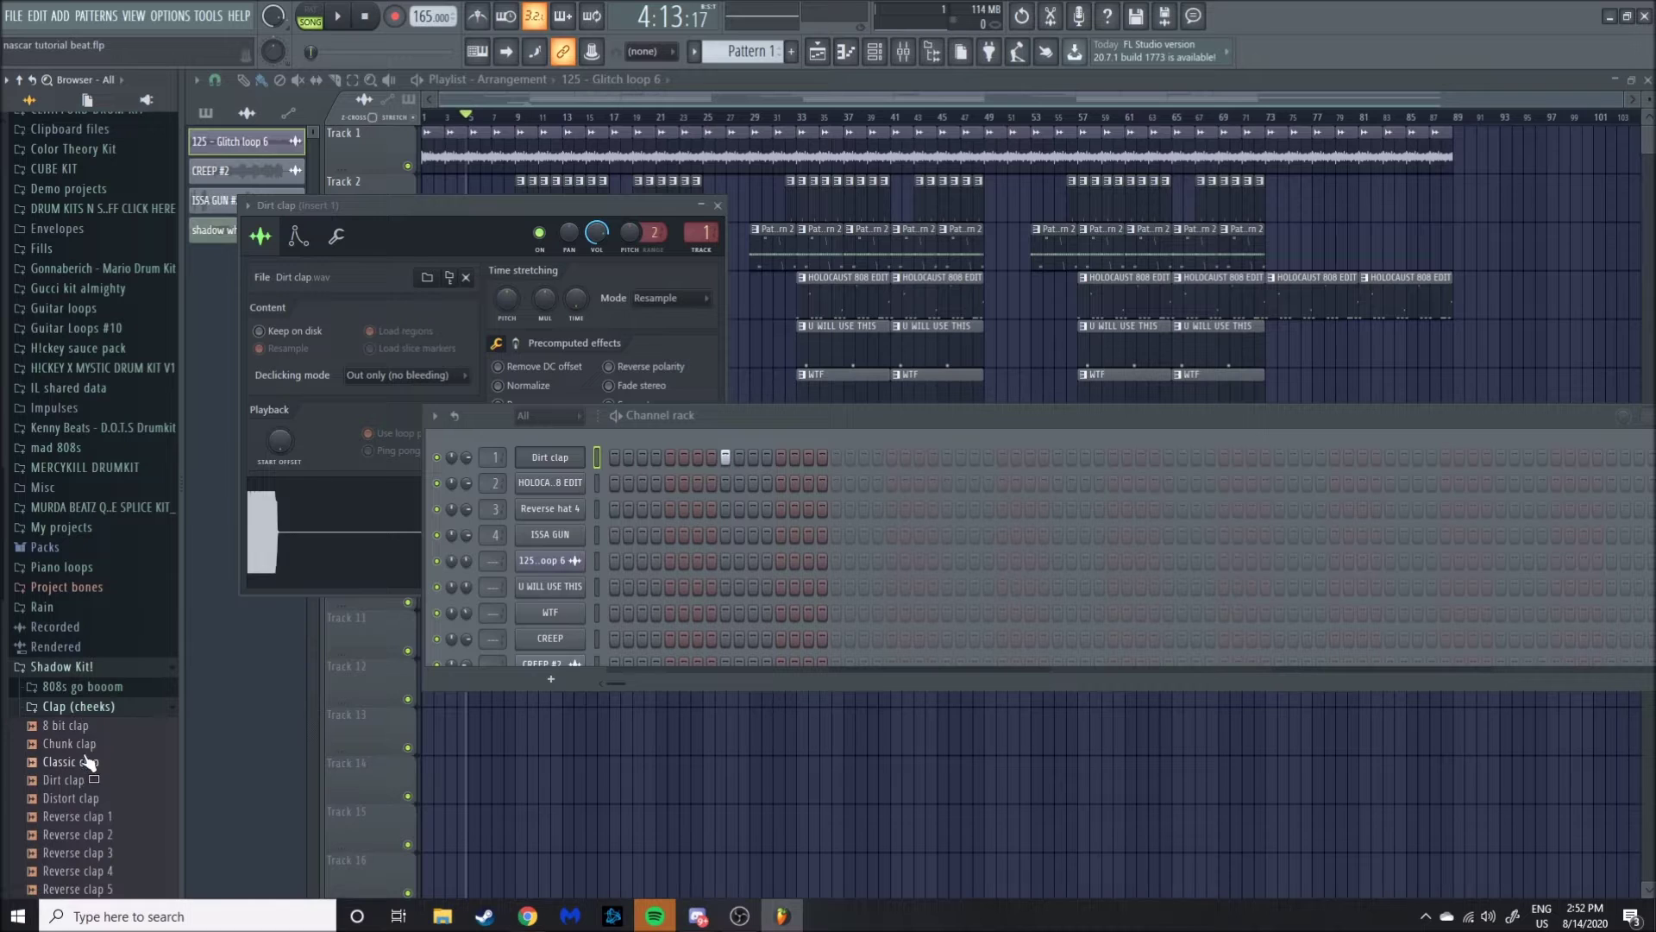
pyautogui.click(77, 780)
pyautogui.click(82, 705)
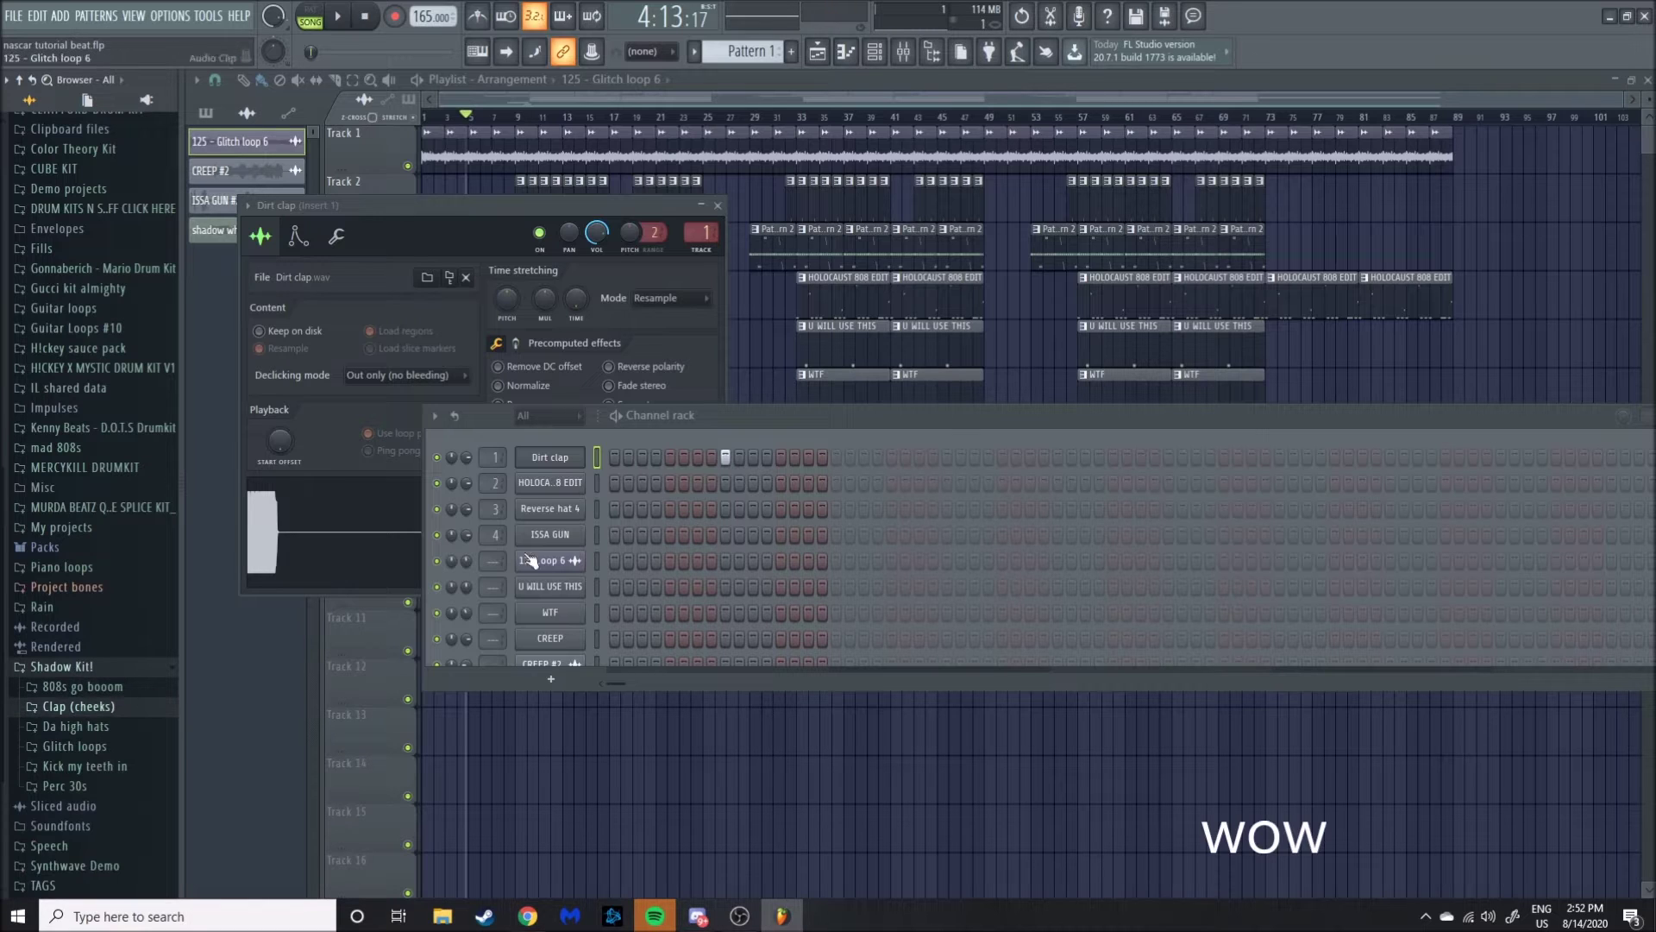
# Open Reverse hat 4's settings and audition Reverse hat 1–4 in the Da high hats folder.
pyautogui.click(551, 508)
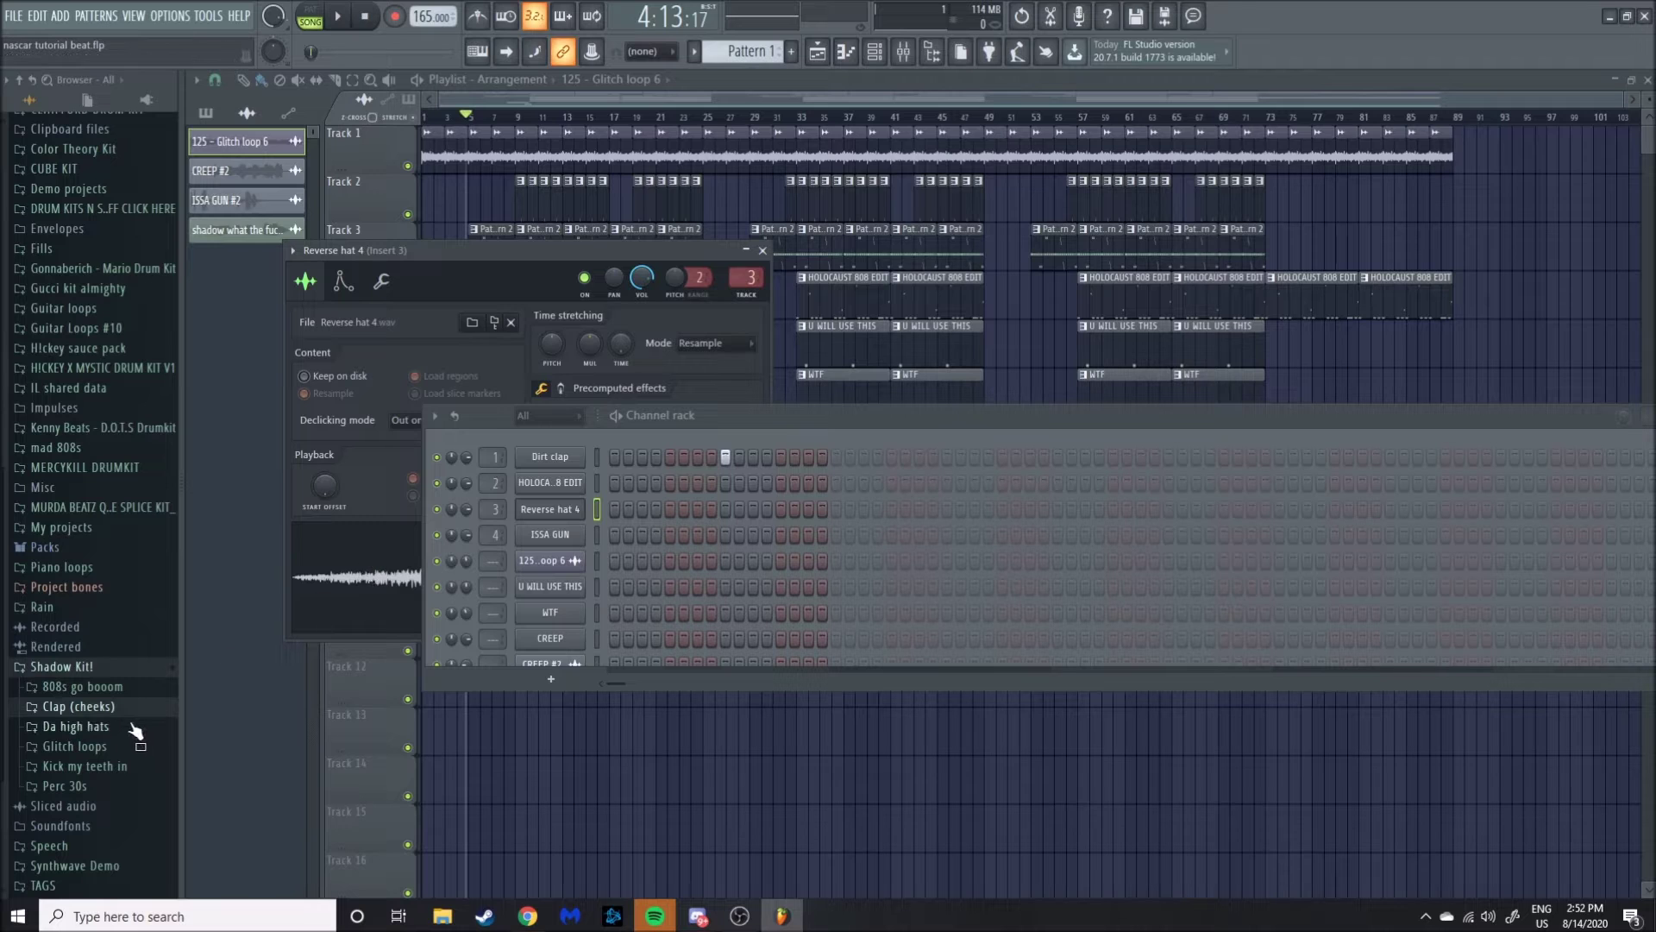
pyautogui.click(82, 727)
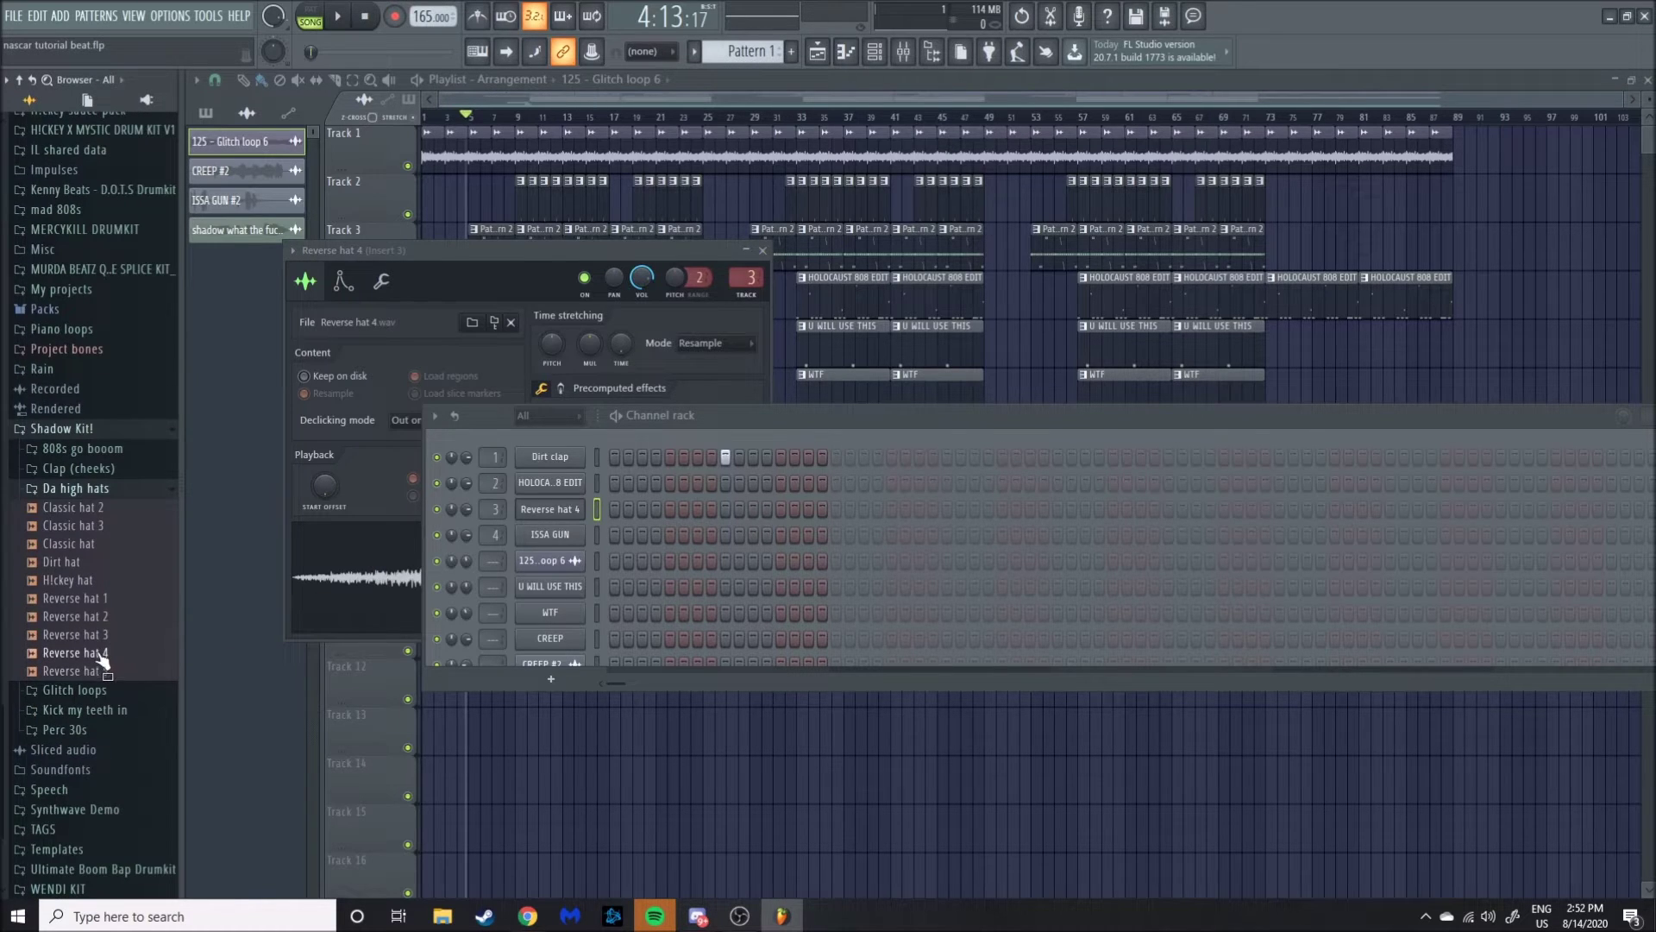
pyautogui.click(74, 653)
pyautogui.press('Up')
pyautogui.click(77, 670)
pyautogui.click(77, 634)
pyautogui.click(78, 616)
pyautogui.click(78, 598)
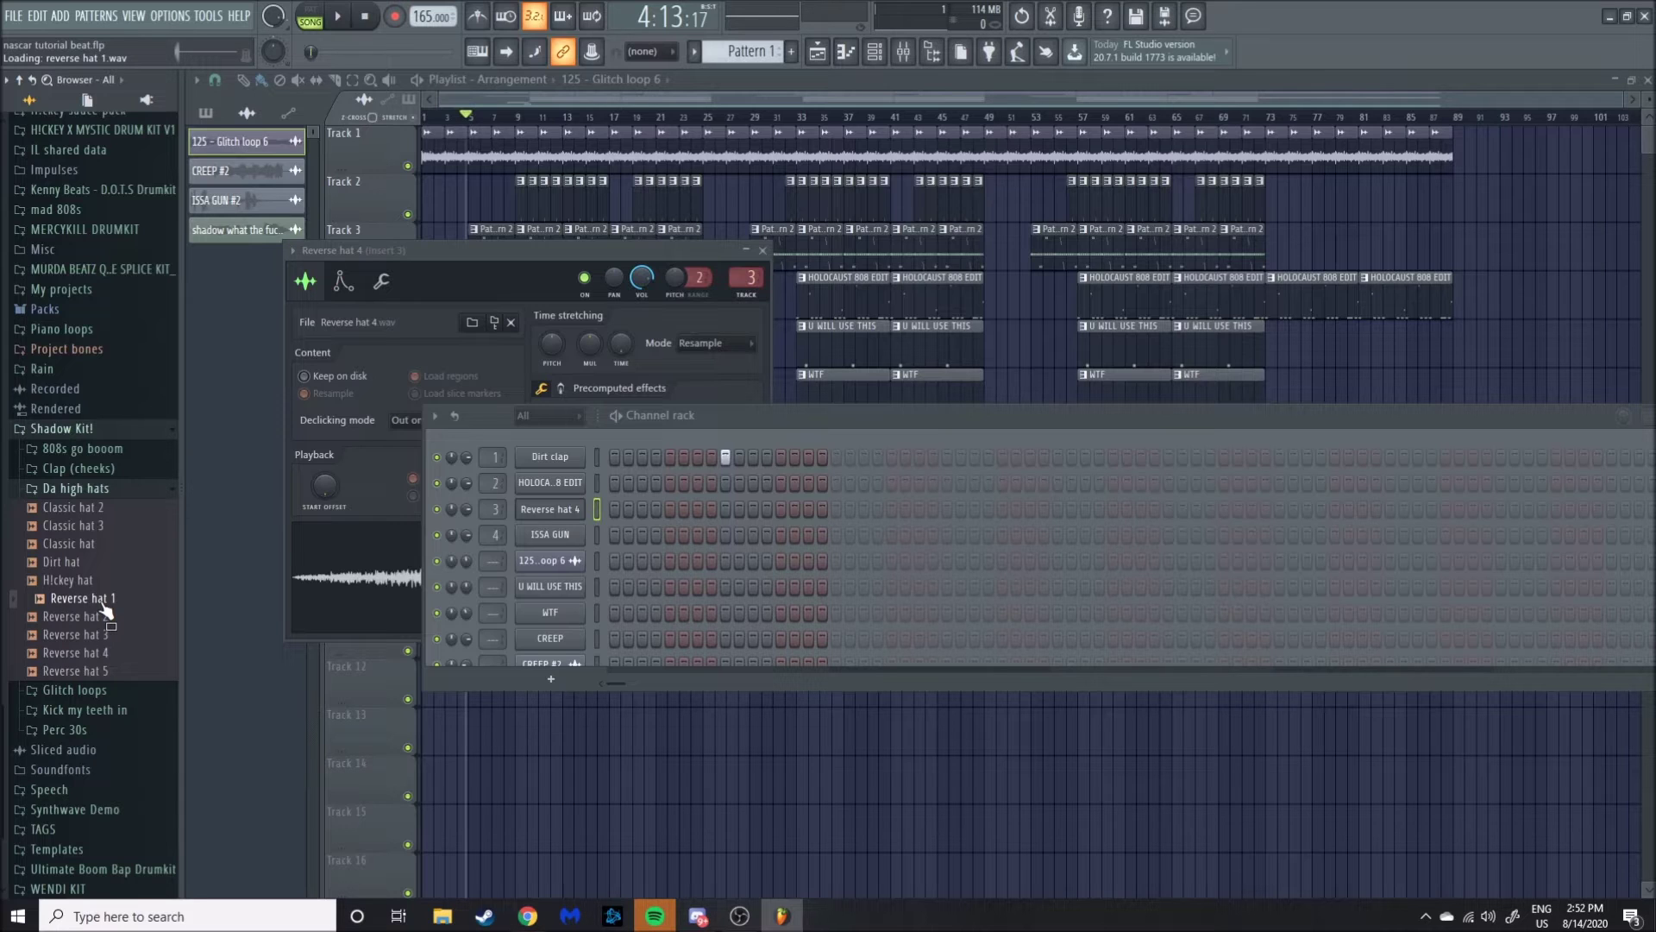
# Review the ISSA GUN, U WILL USE THIS and WTF channel settings, moving the window up.
pyautogui.click(550, 534)
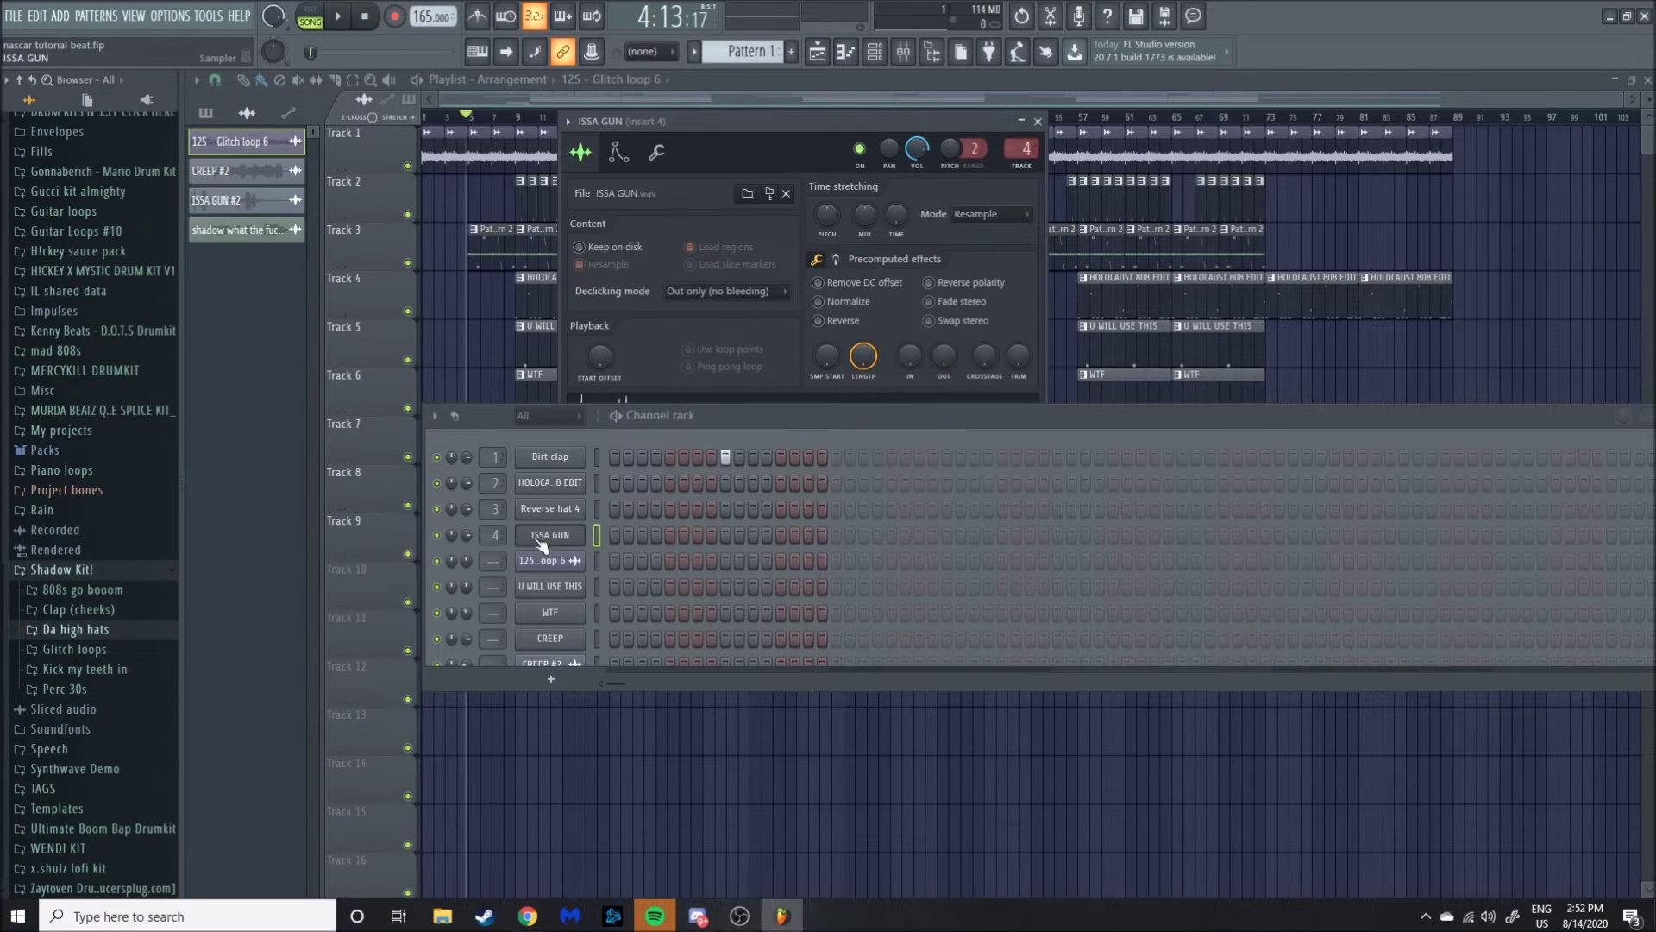
pyautogui.moveTo(836, 113); pyautogui.dragTo(1027, 80)
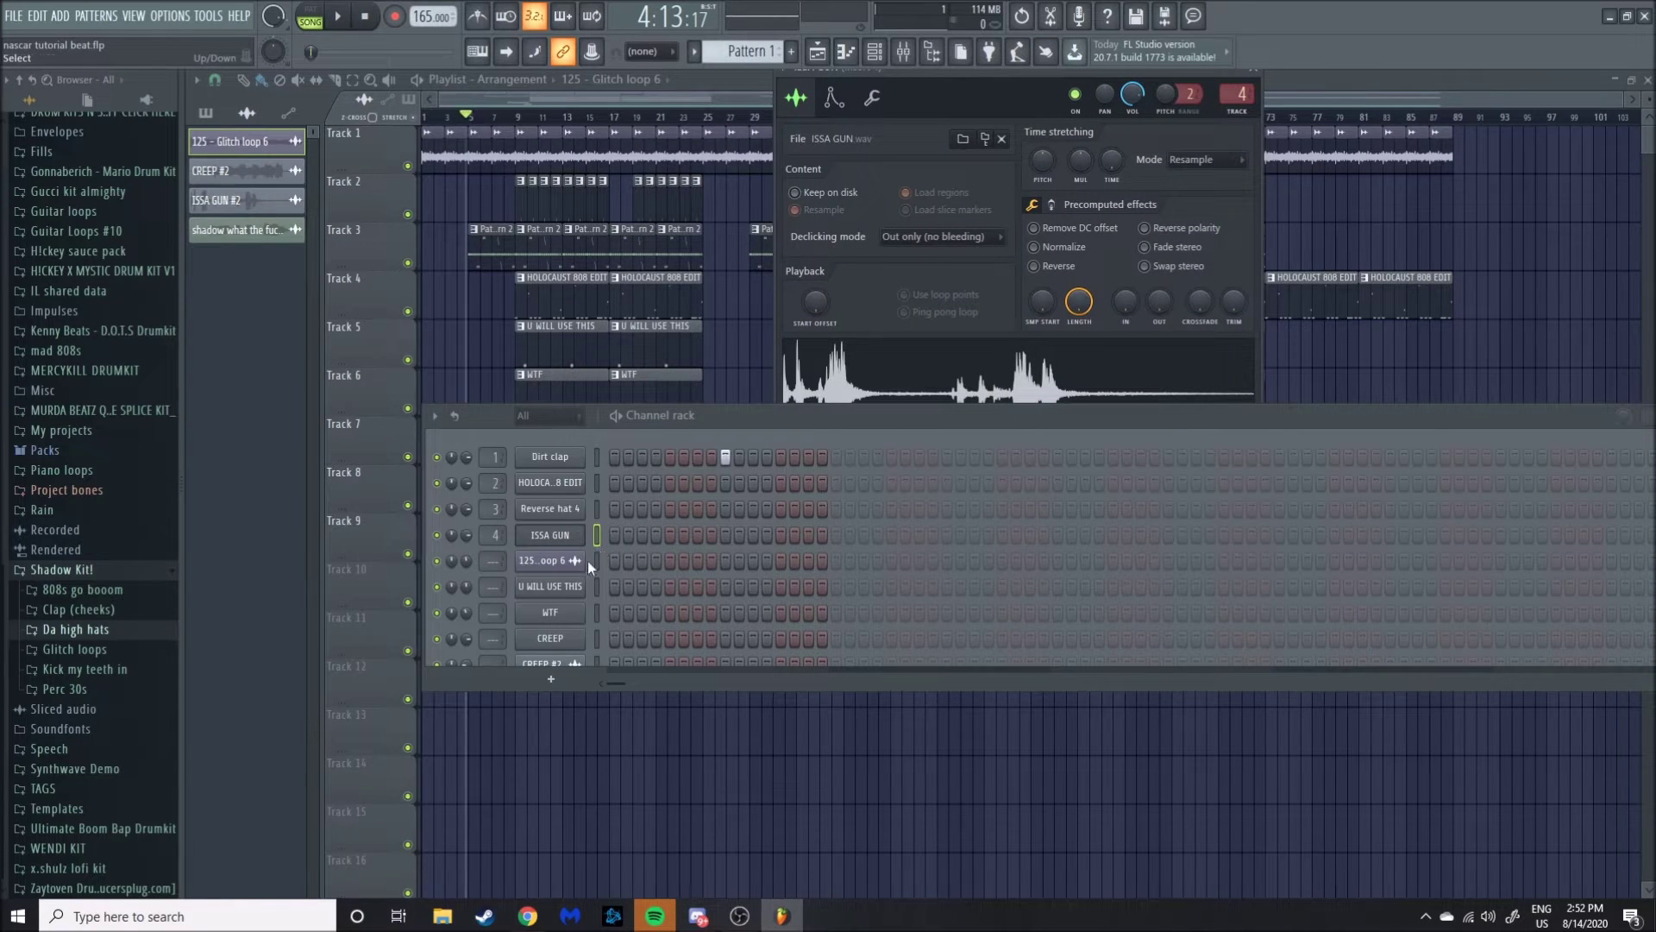
pyautogui.click(550, 587)
pyautogui.moveTo(681, 304); pyautogui.dragTo(842, 27)
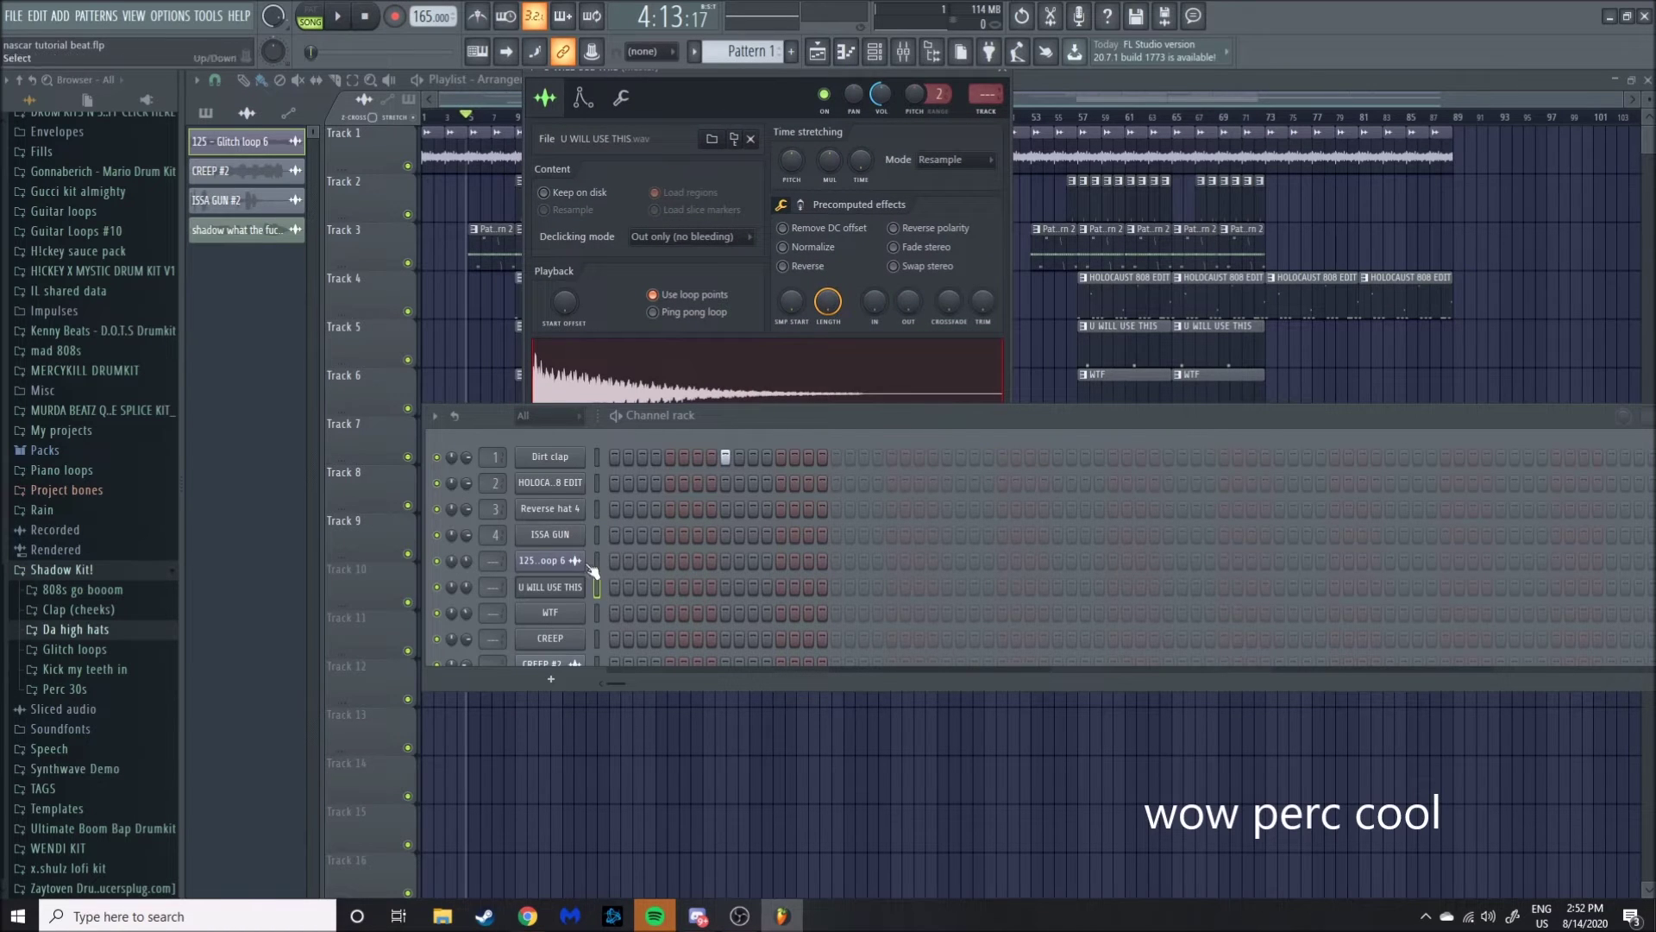
pyautogui.press('Up')
pyautogui.press('Down')
pyautogui.press('Down')
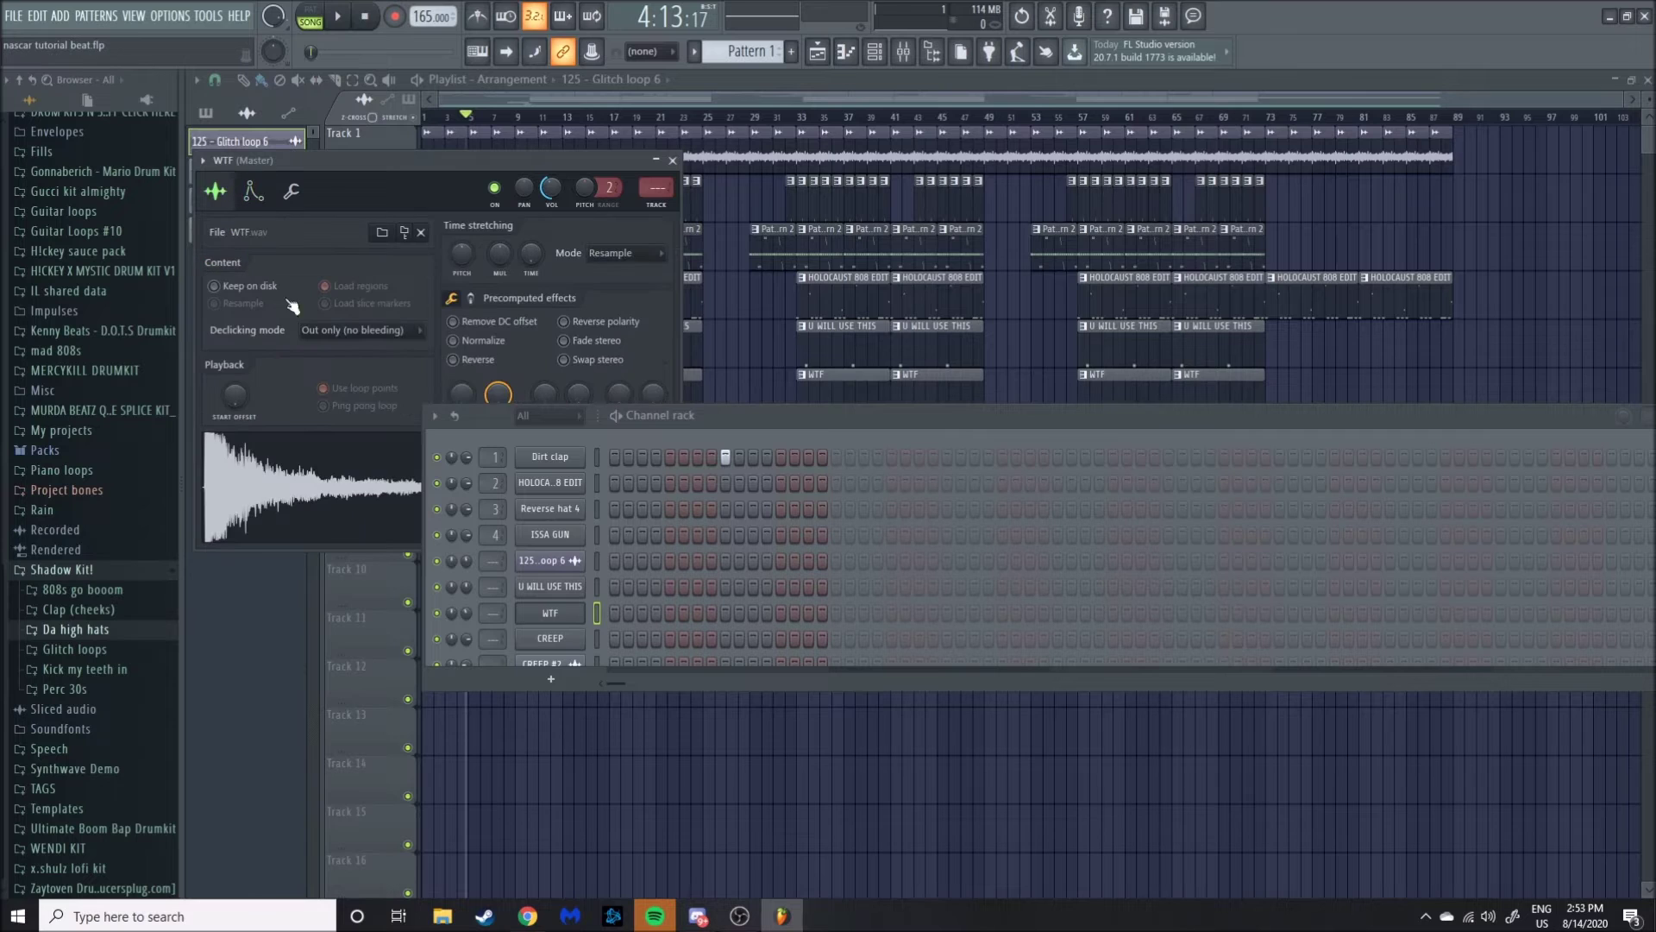
# Review the CREEP, Dirt clap and Reverse hat 4 channel settings, previewing Dirt clap.
pyautogui.click(552, 638)
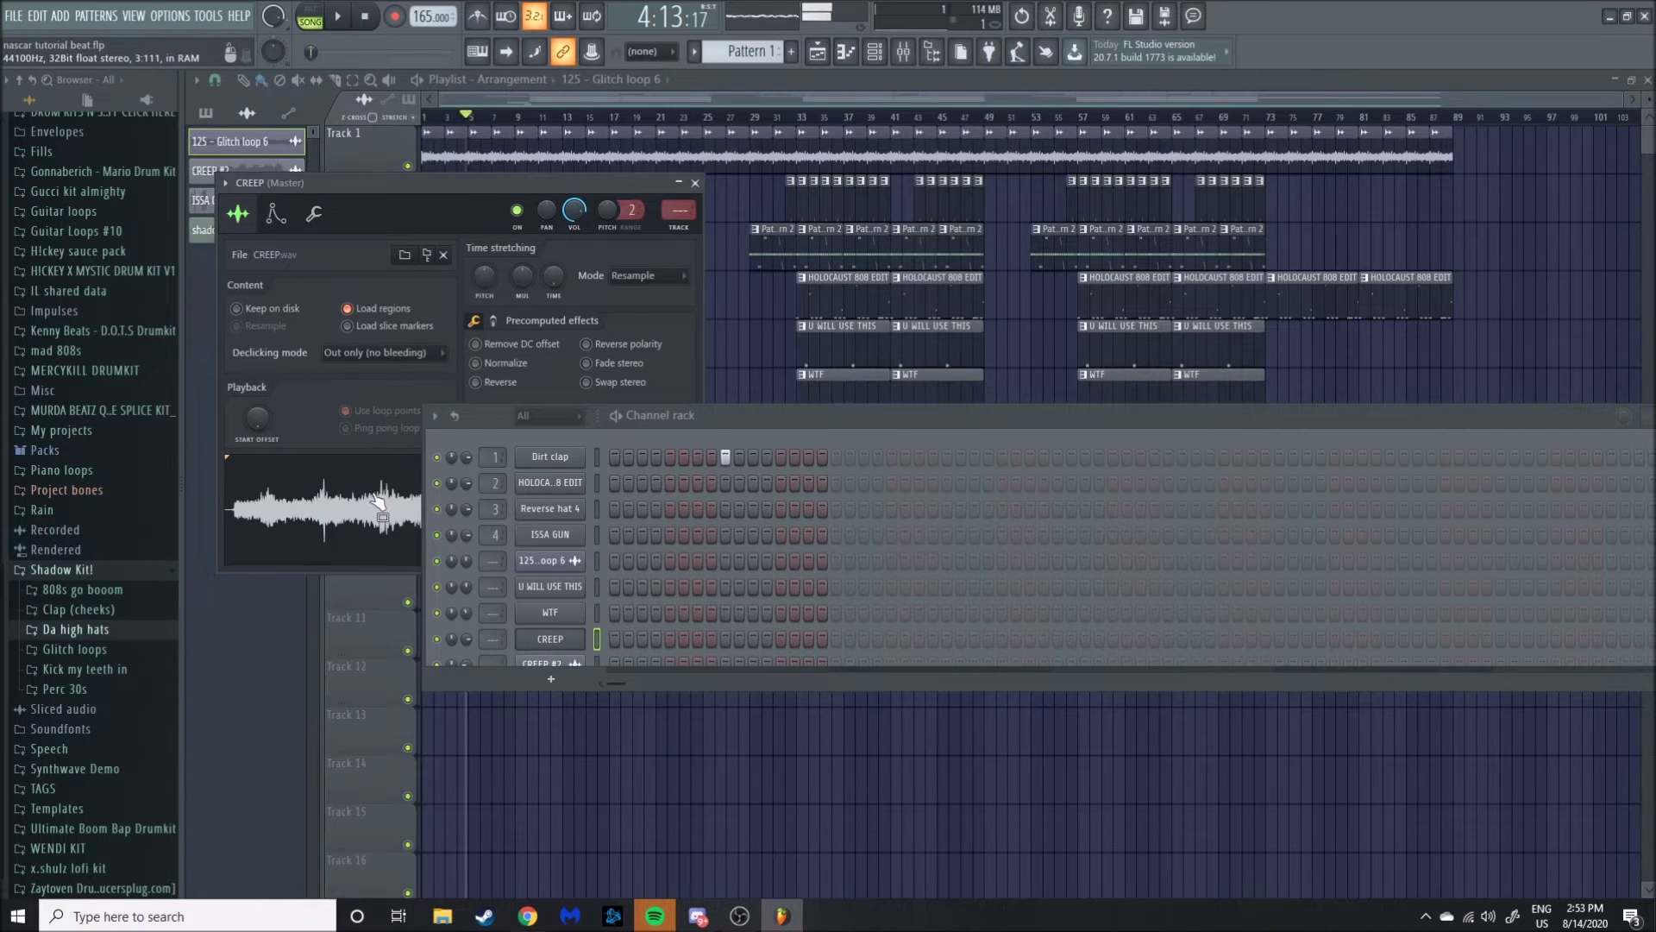
pyautogui.moveTo(940, 427); pyautogui.dragTo(1003, 324)
pyautogui.scroll(-3, 636, 444)
pyautogui.scroll(3, 646, 469)
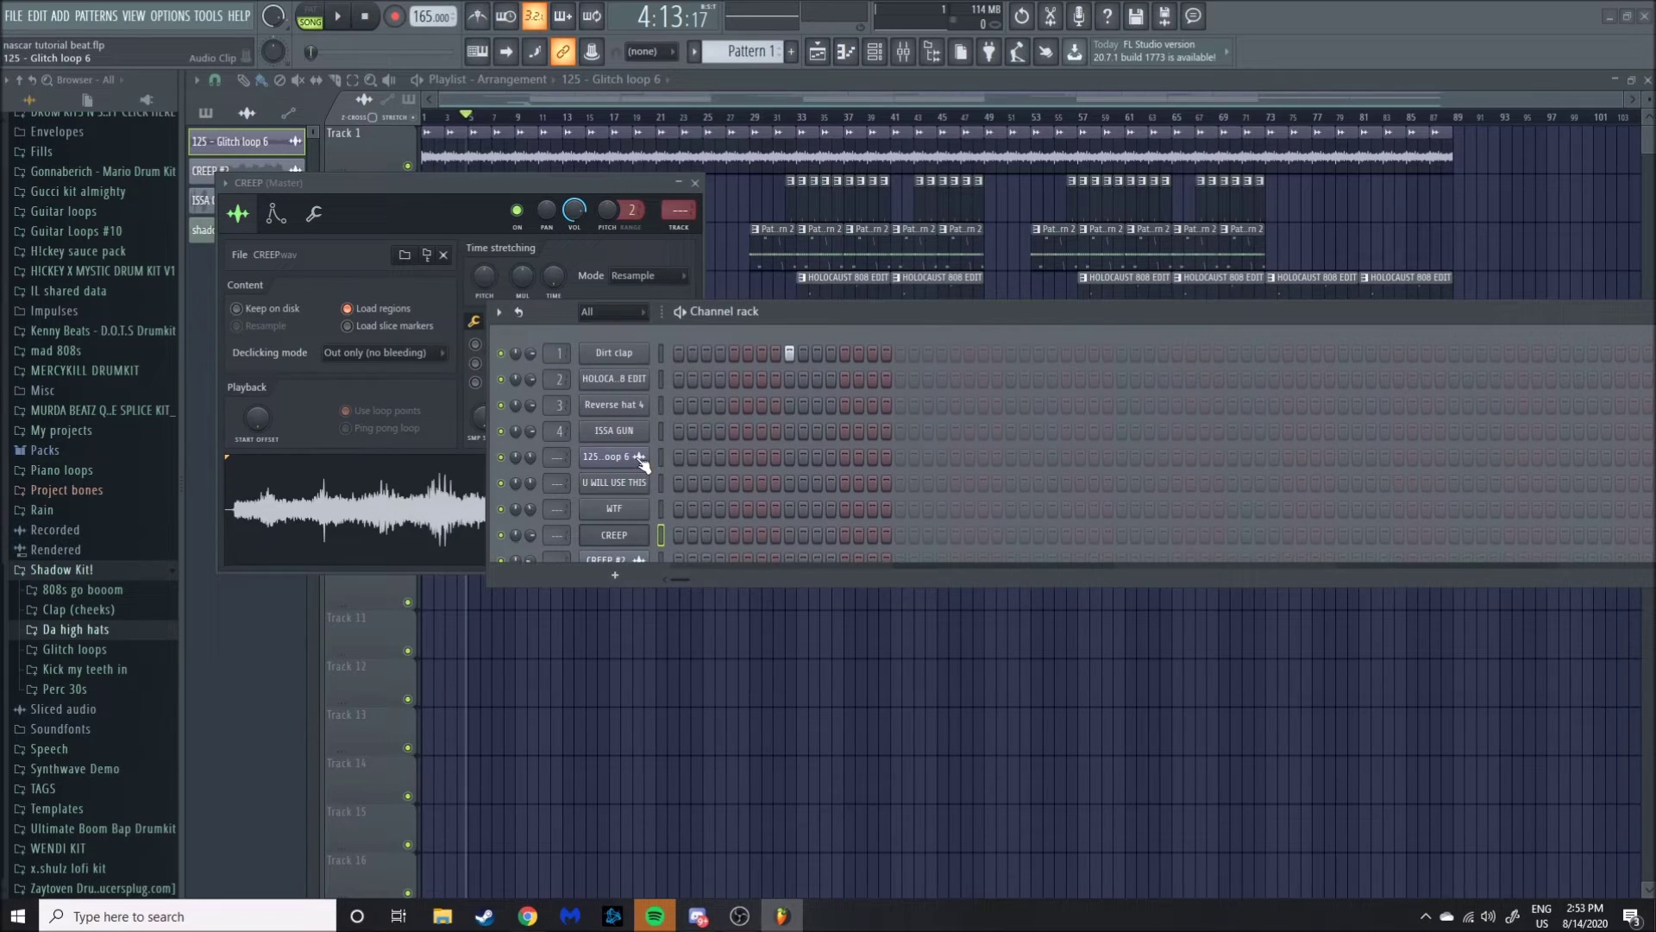
pyautogui.click(622, 360)
pyautogui.click(445, 524)
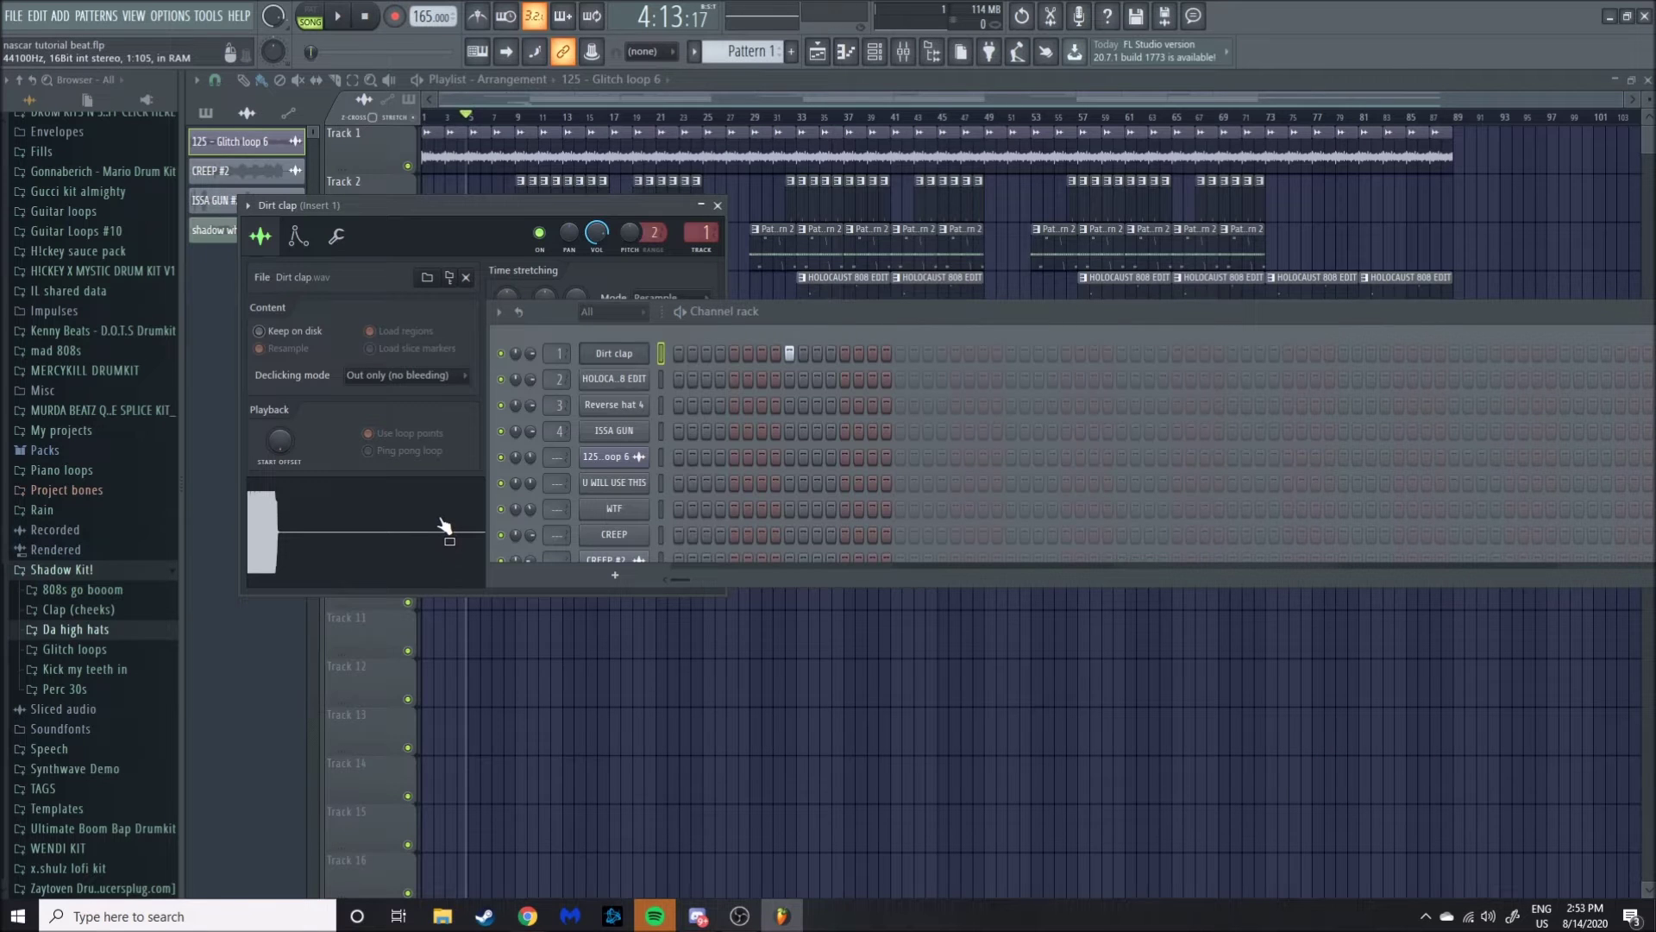
pyautogui.press('Down')
pyautogui.press('Down')
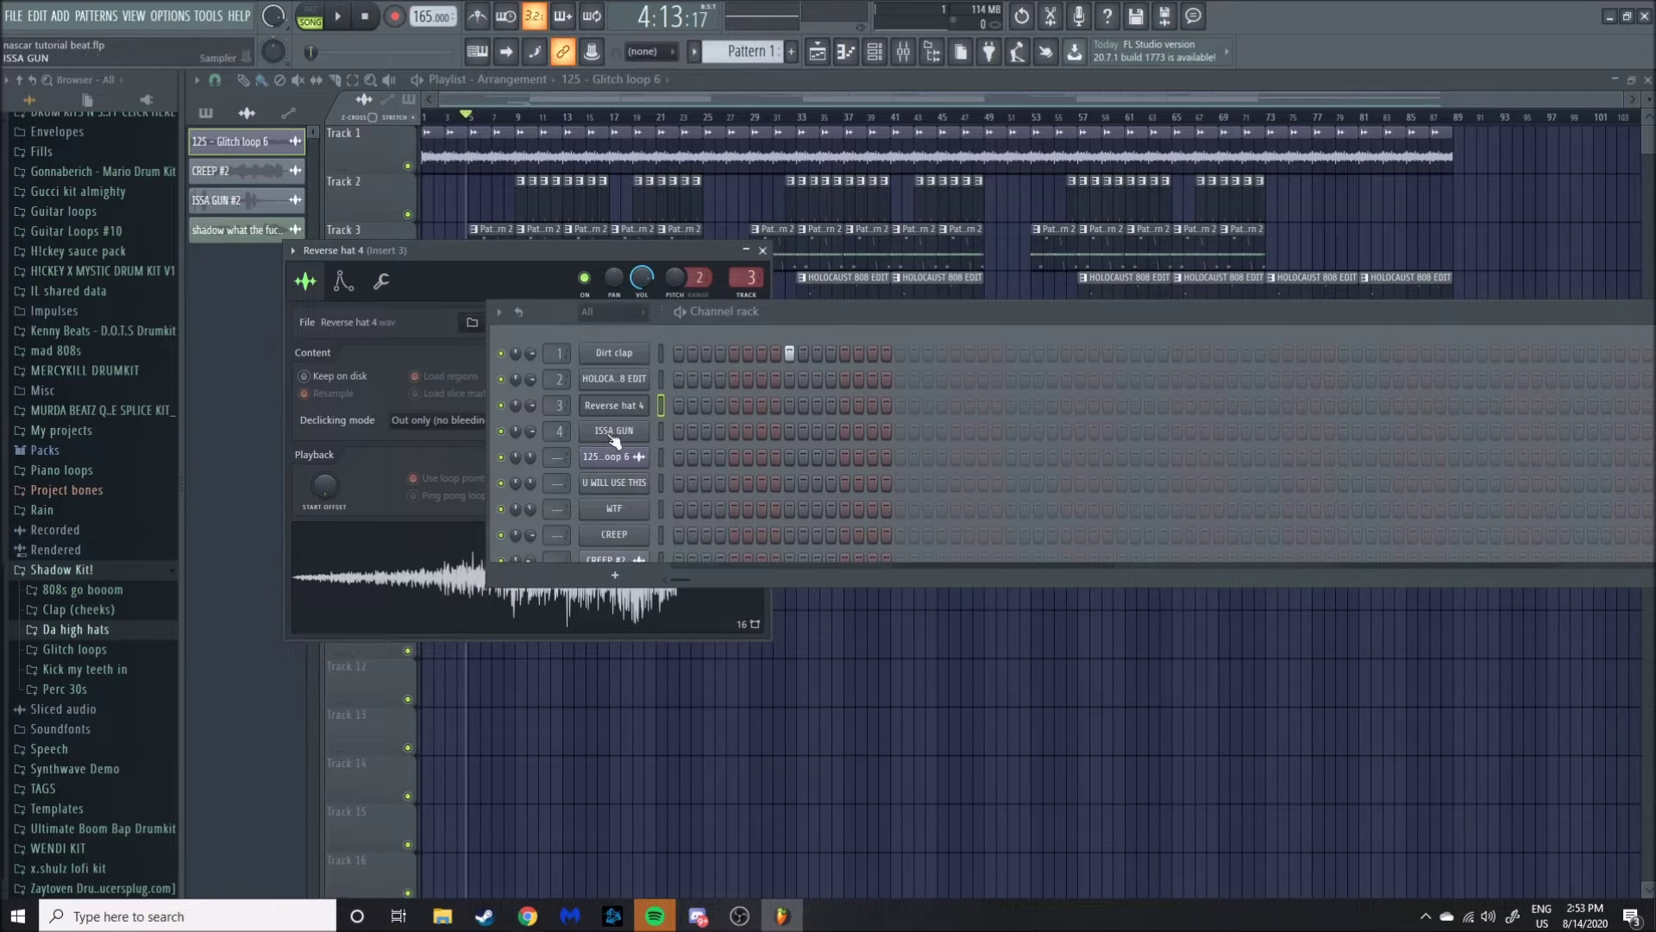
# Close the settings window and channel rack and open Pattern 2's hi-hat notes in the piano roll.
pyautogui.click(763, 251)
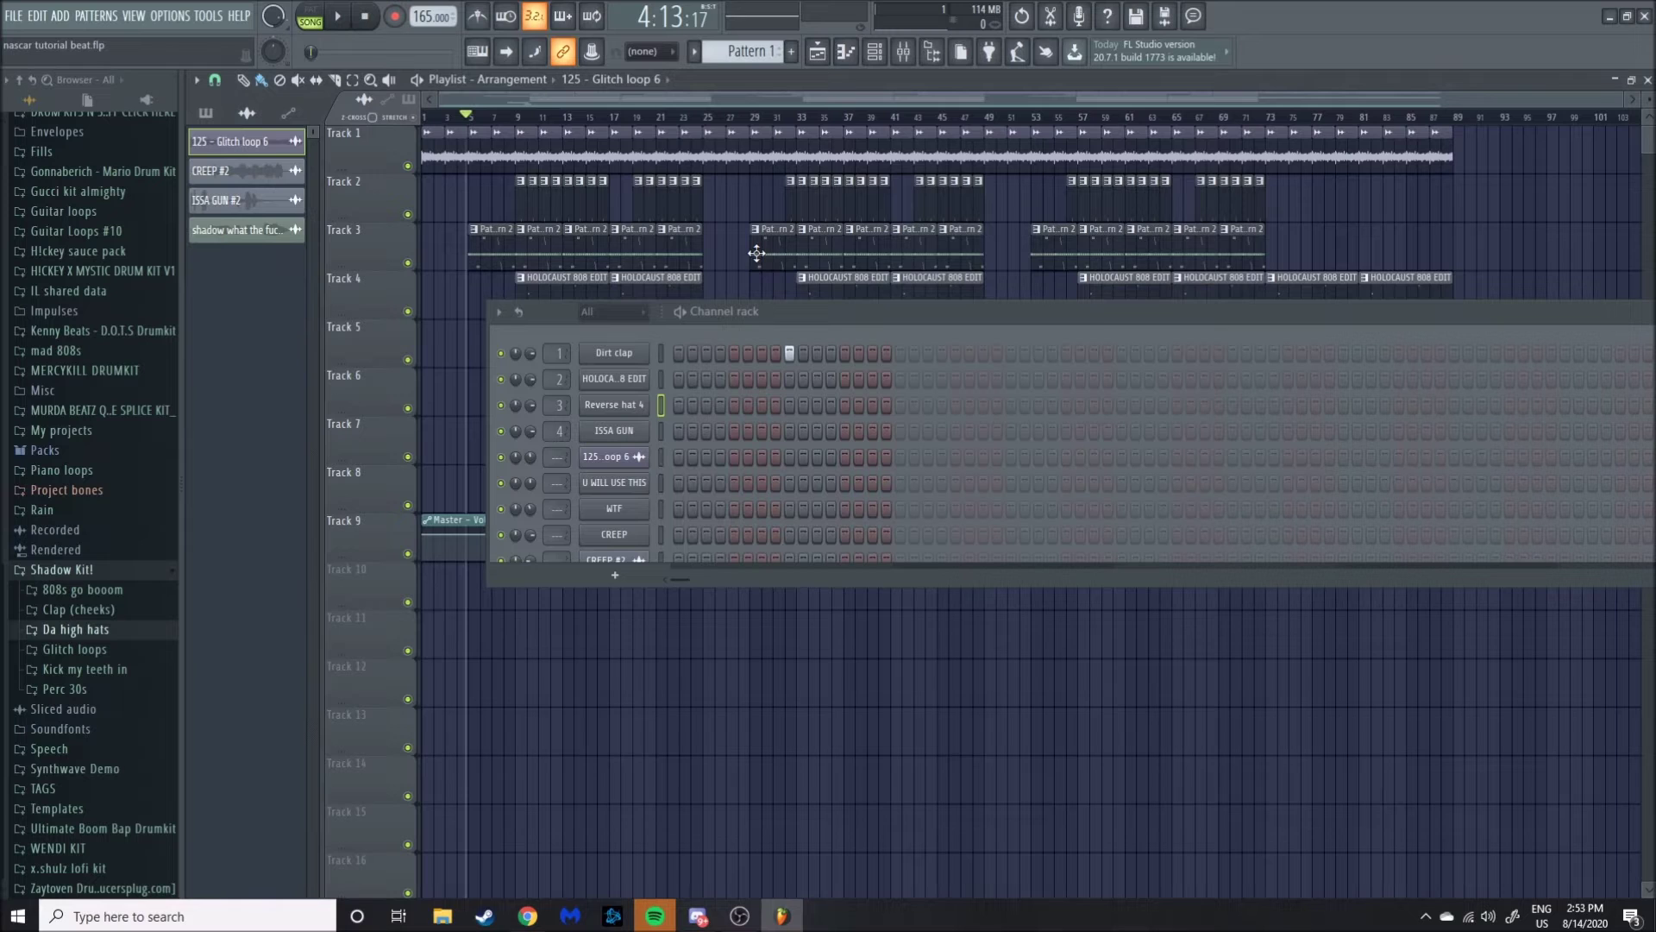
pyautogui.moveTo(1607, 311); pyautogui.dragTo(1510, 334)
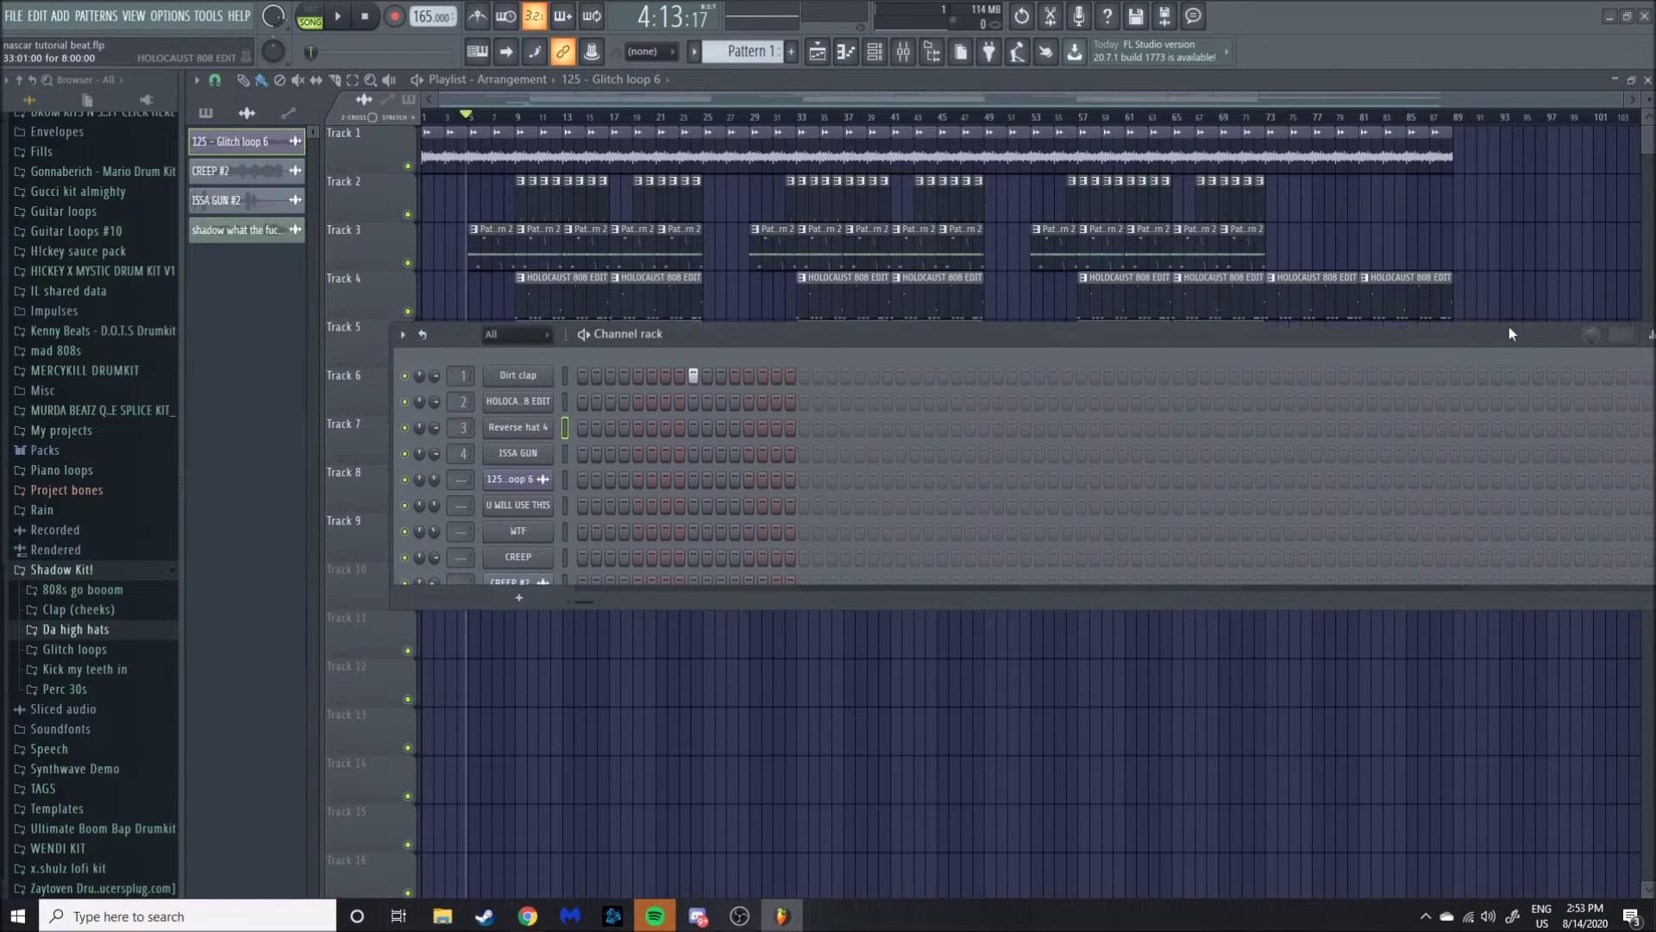
pyautogui.click(1591, 335)
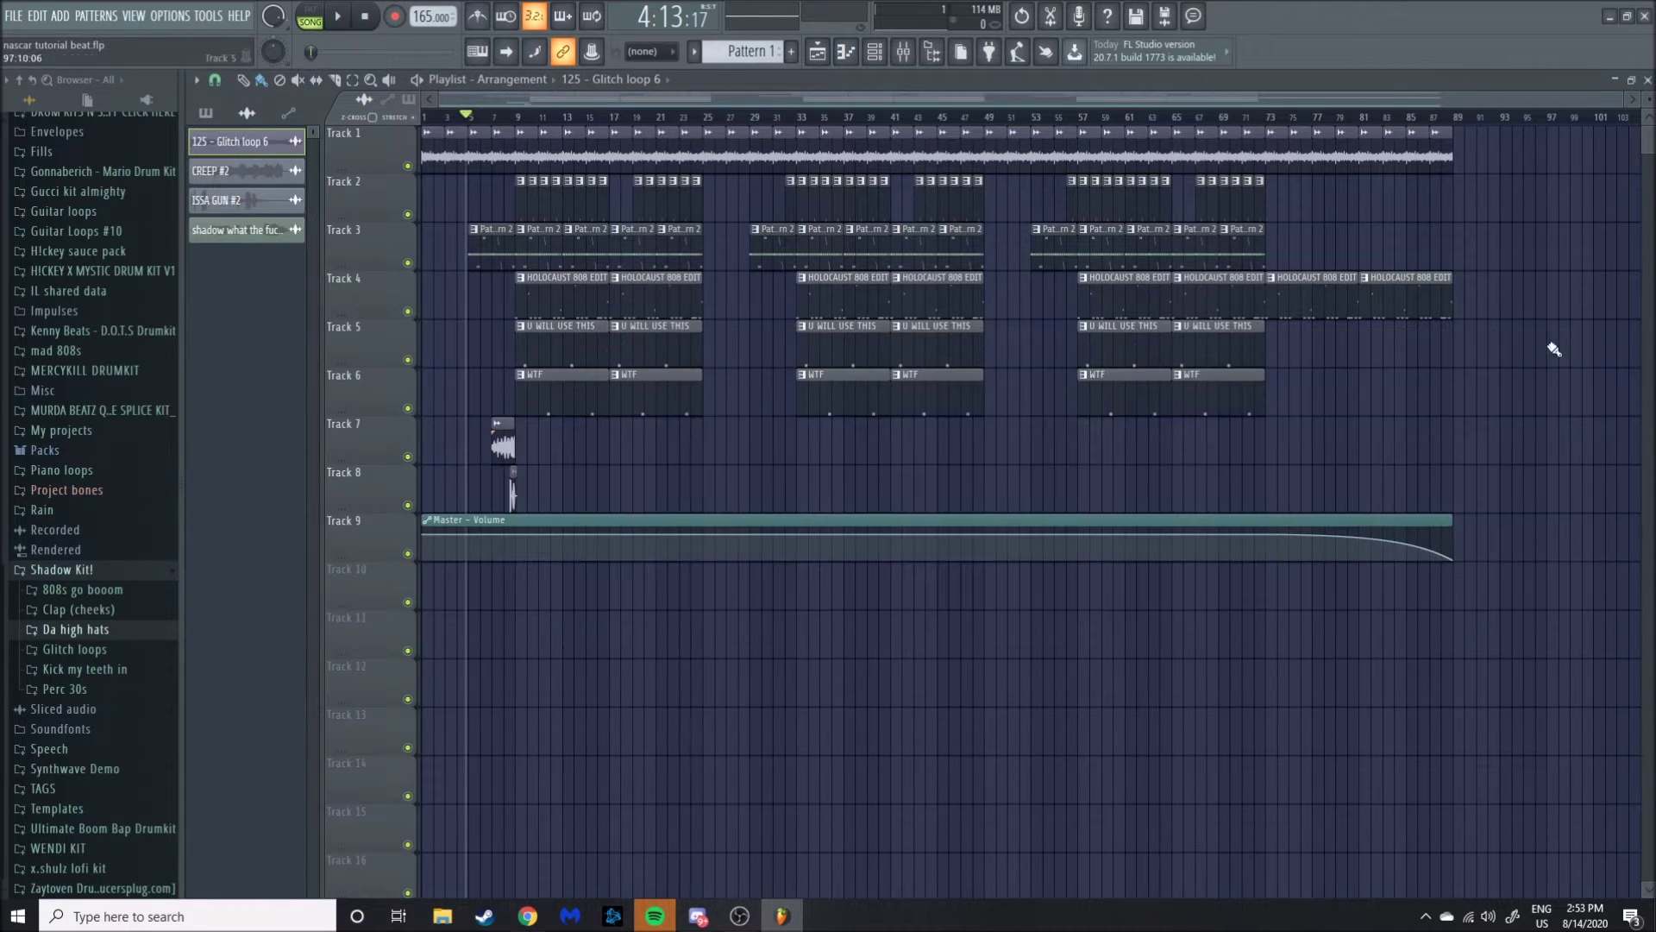
pyautogui.doubleClick(516, 265)
# Check the Reverse hat 4 channel's options in the channel rack, then close the rack unchanged.
pyautogui.scroll(5, 500, 114)
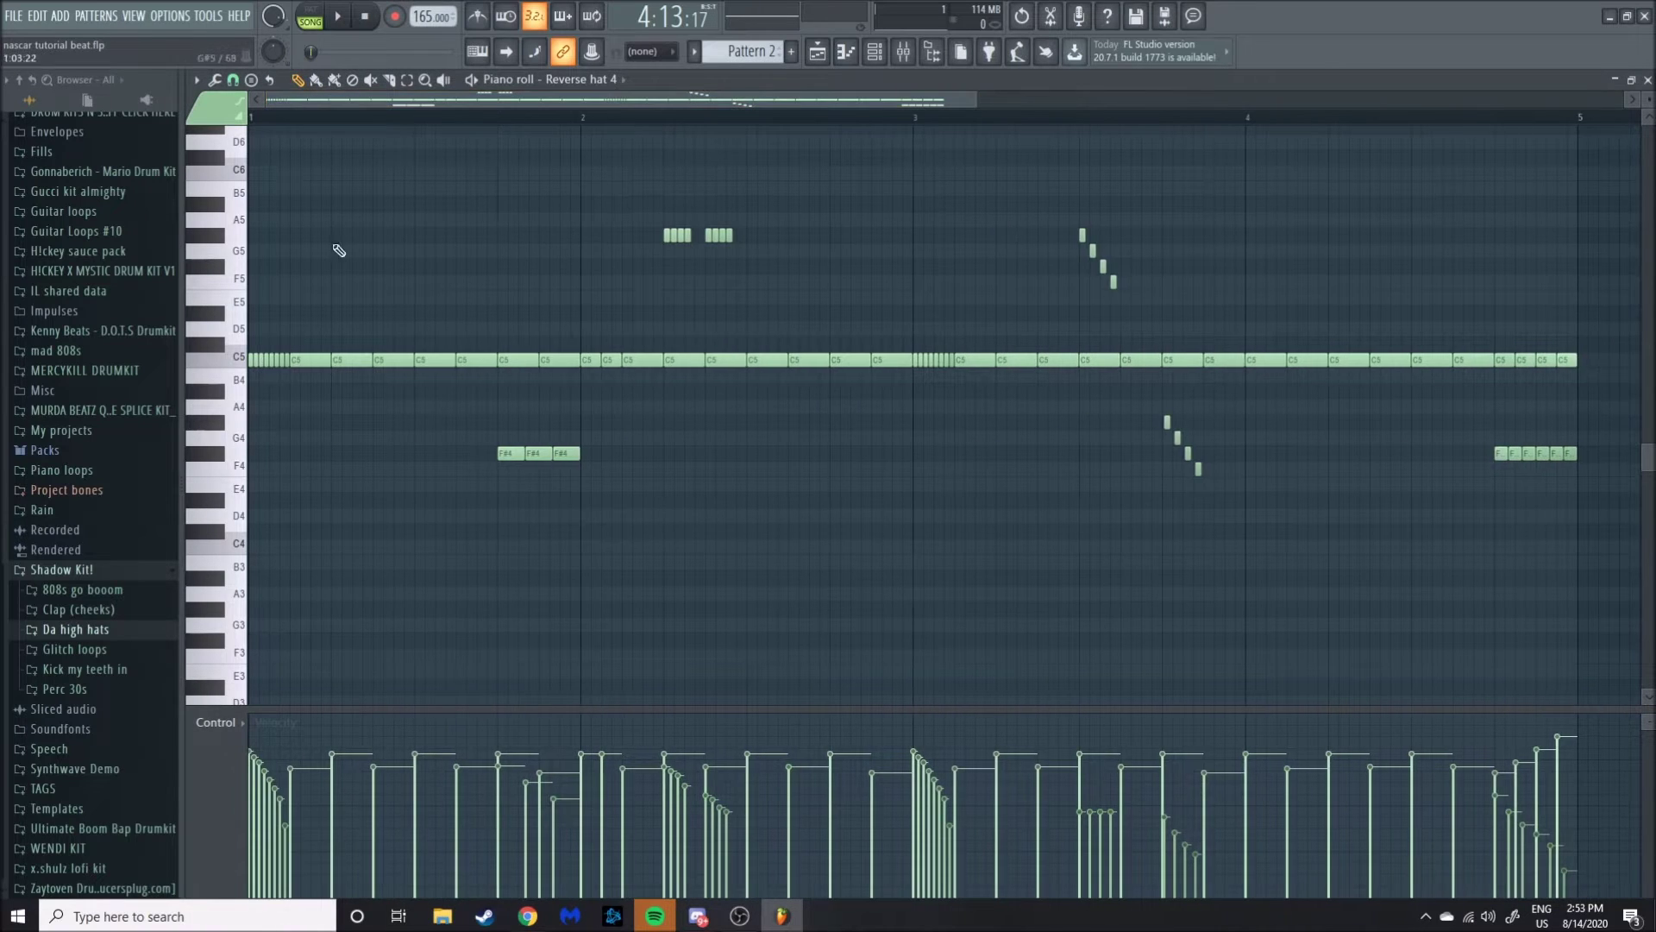
pyautogui.scroll(-4, 658, 355)
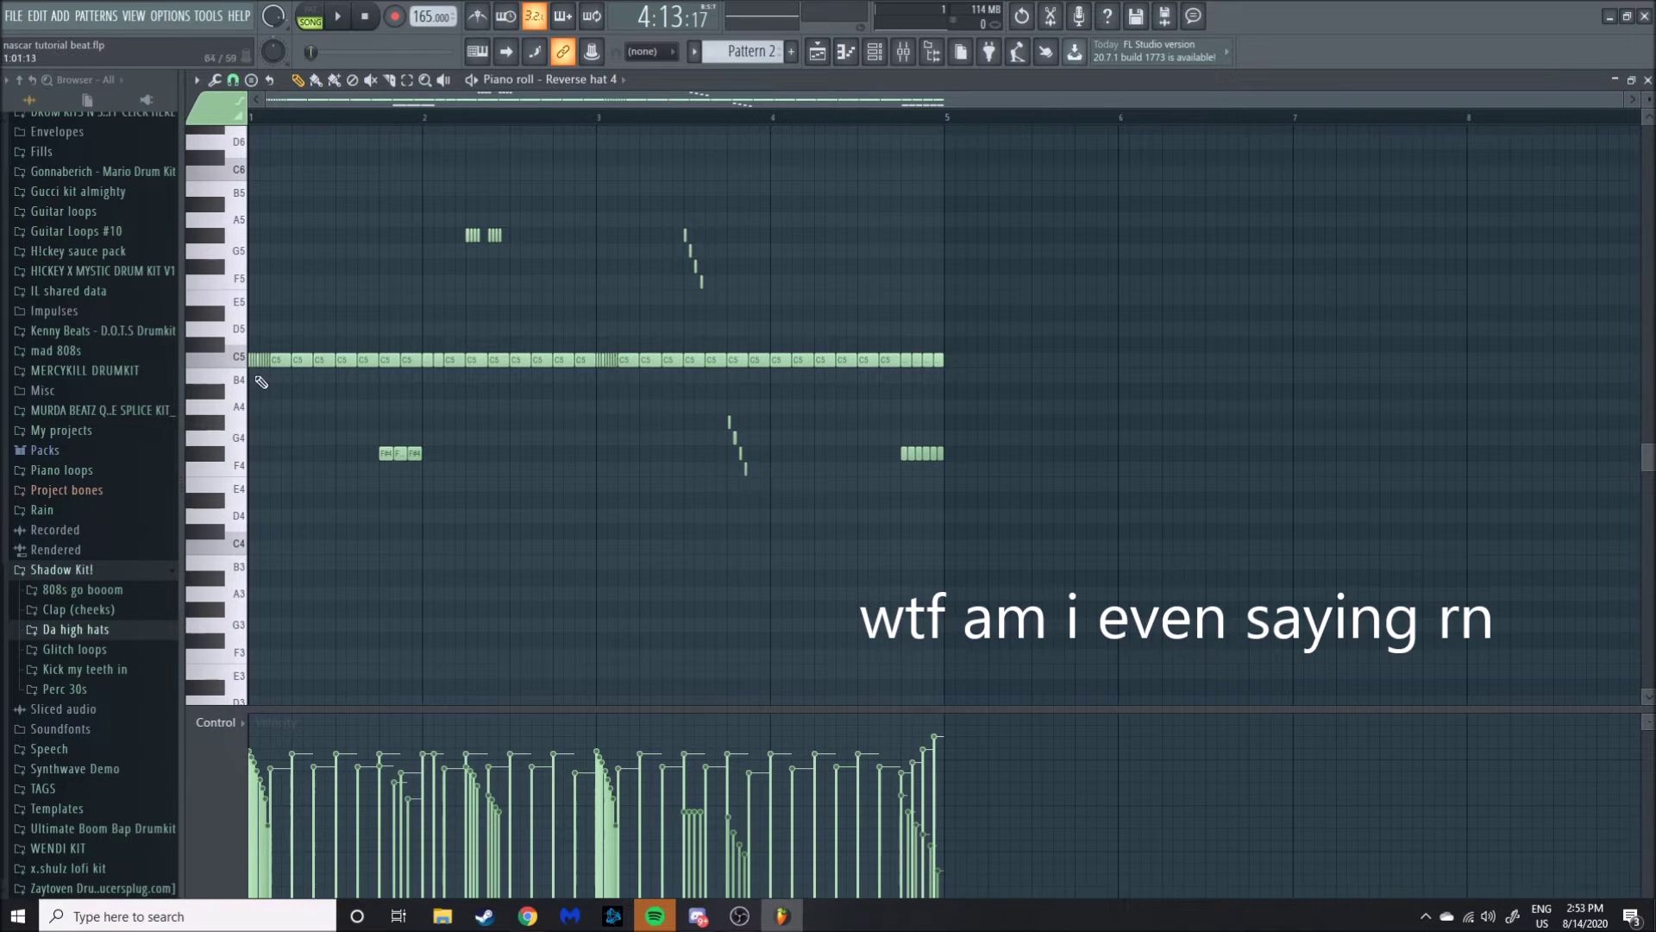
pyautogui.click(874, 51)
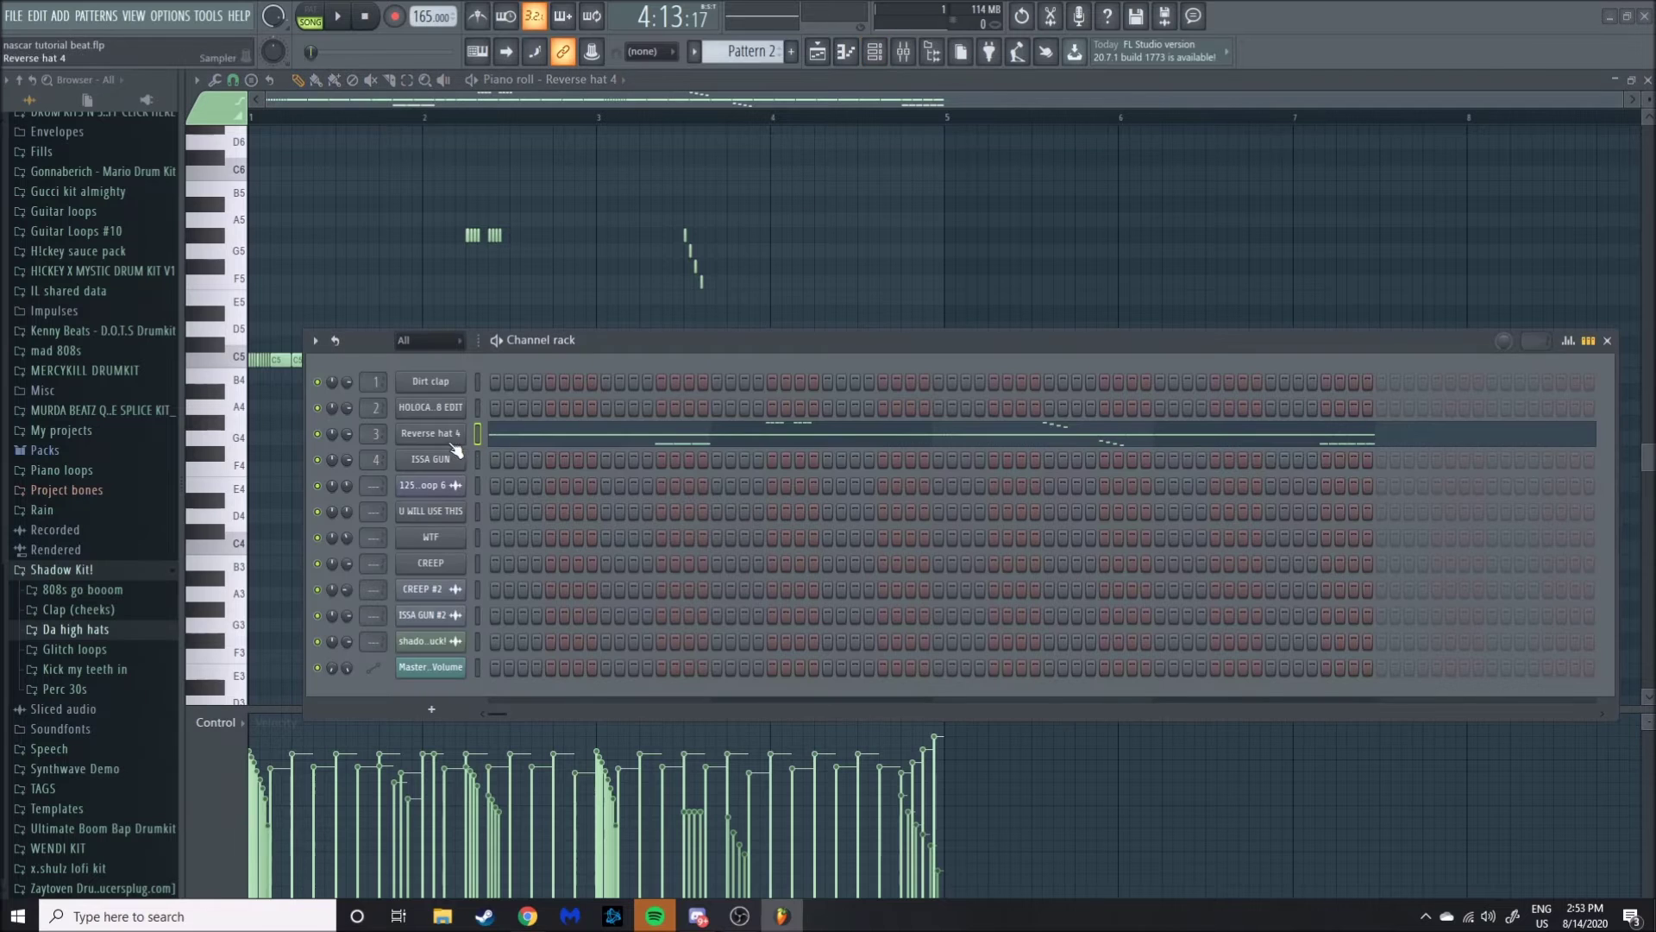
pyautogui.rightClick(452, 444)
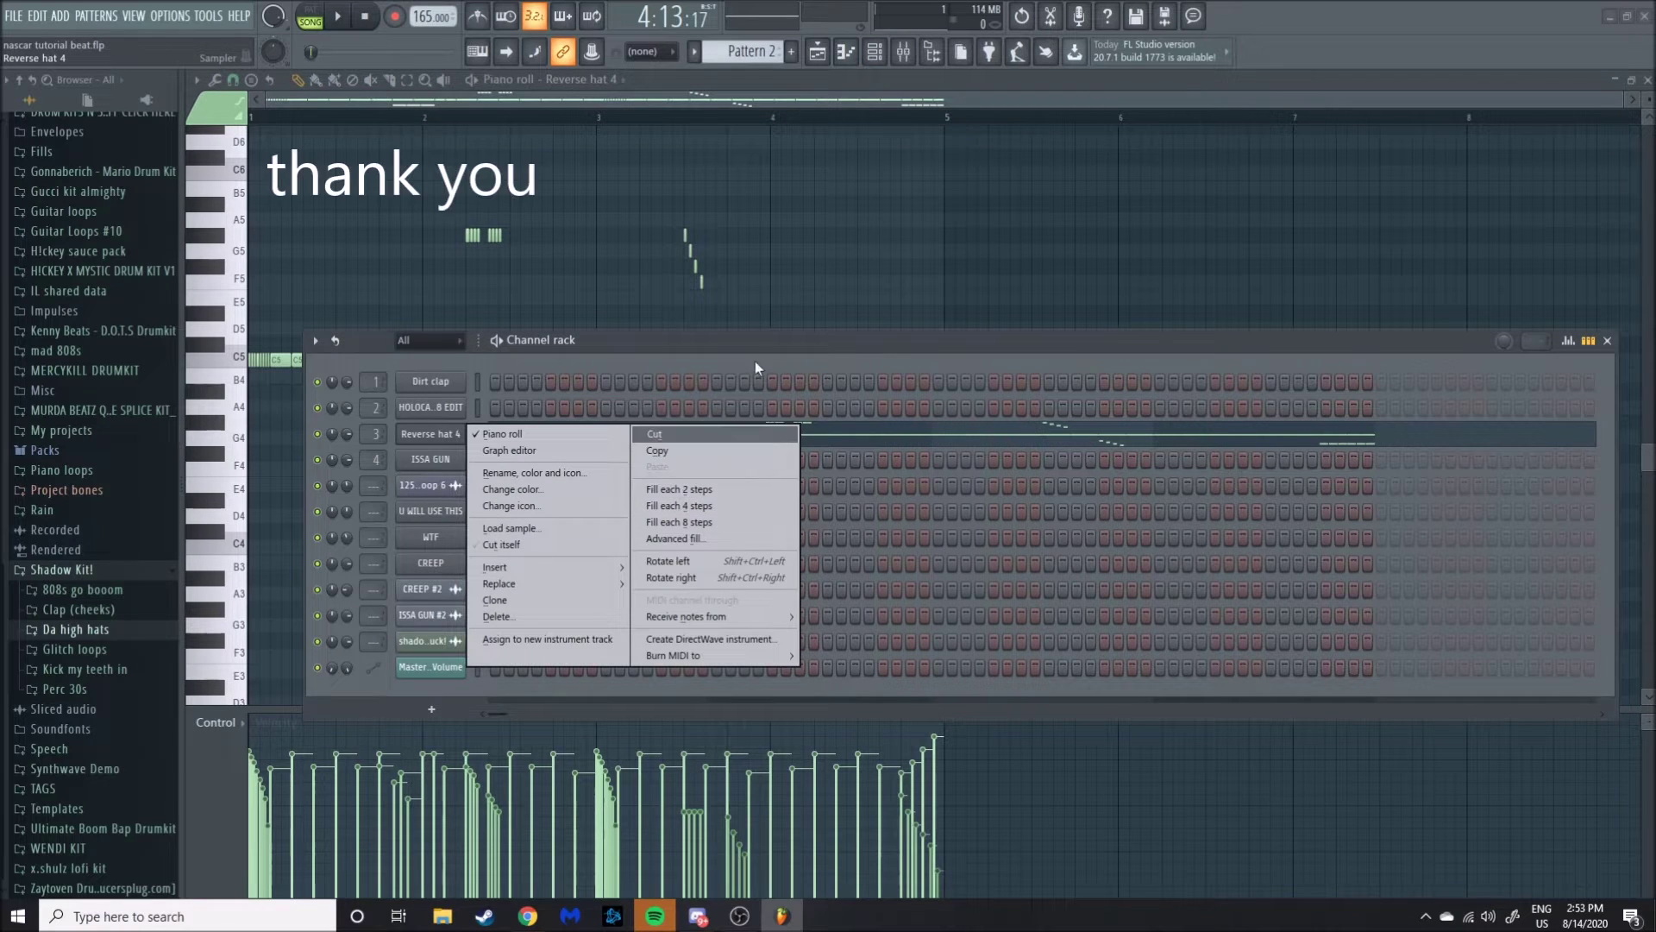
pyautogui.press('Escape')
pyautogui.click(1608, 343)
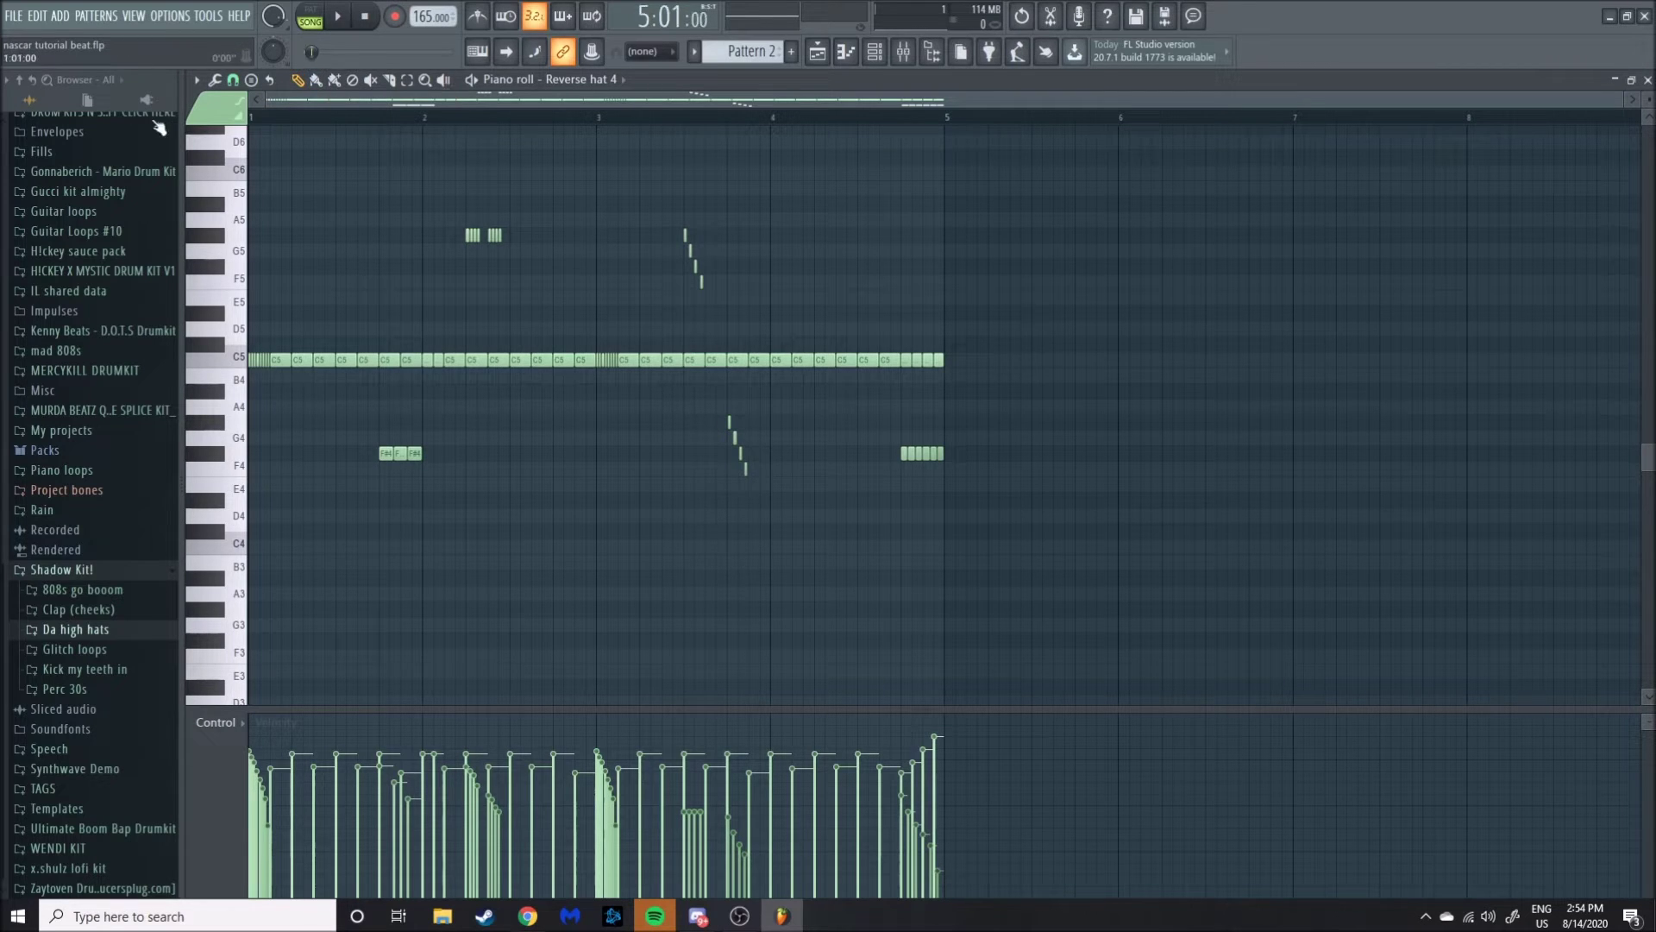
# Play the hi-hat pattern in pattern mode and stop it.
pyautogui.press('l')
pyautogui.click(341, 17)
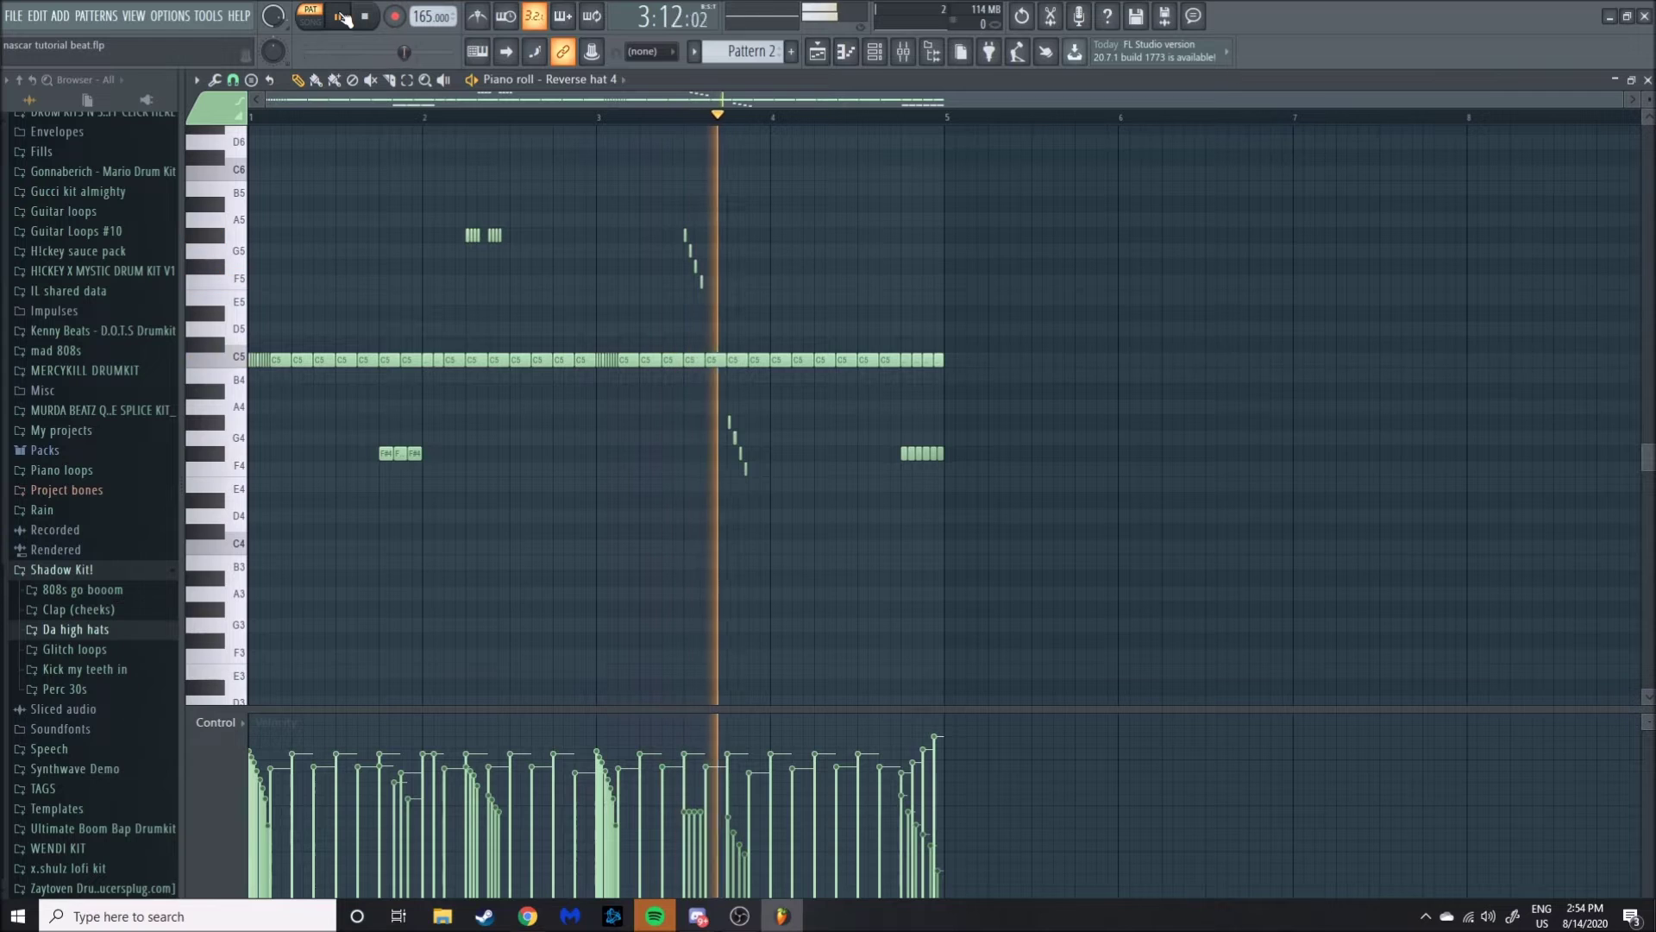
pyautogui.click(340, 18)
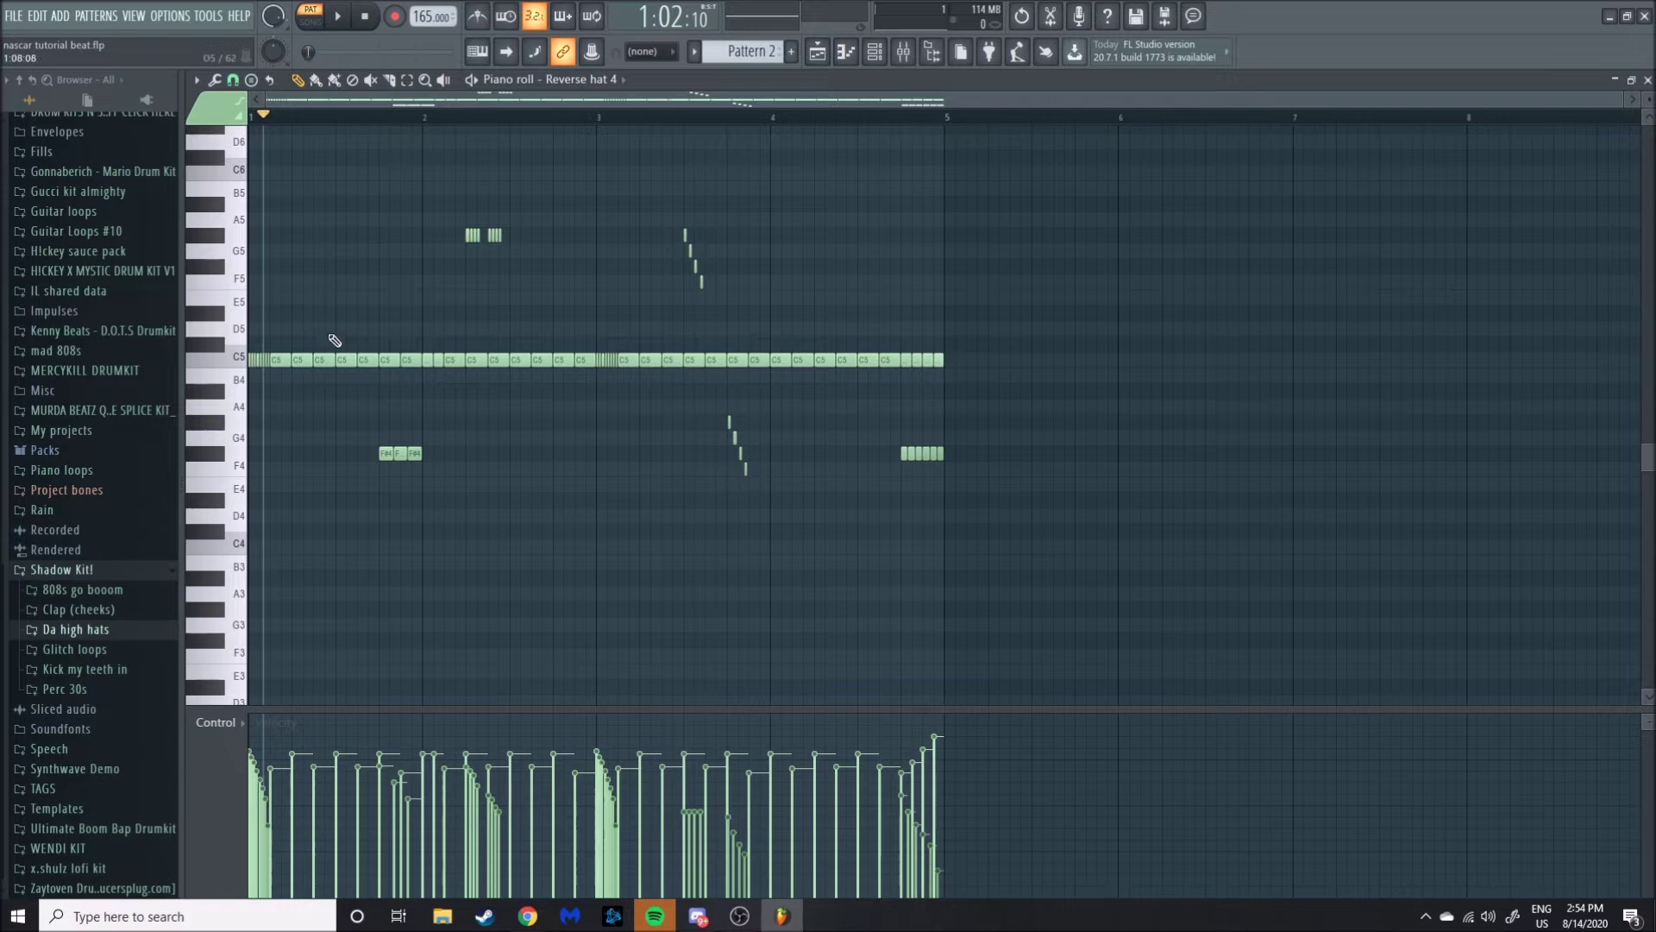
# Select the third C5 hi-hat note and chop it with Ctrl+U.
pyautogui.moveTo(320, 344)
pyautogui.mouseDown()
pyautogui.moveTo(379, 399)
pyautogui.moveTo(318, 355)
pyautogui.mouseUp()
pyautogui.moveTo(315, 344)
pyautogui.mouseDown()
pyautogui.moveTo(329, 380)
pyautogui.moveTo(328, 352)
pyautogui.mouseUp()
pyautogui.hotkey('ctrl', 'u')
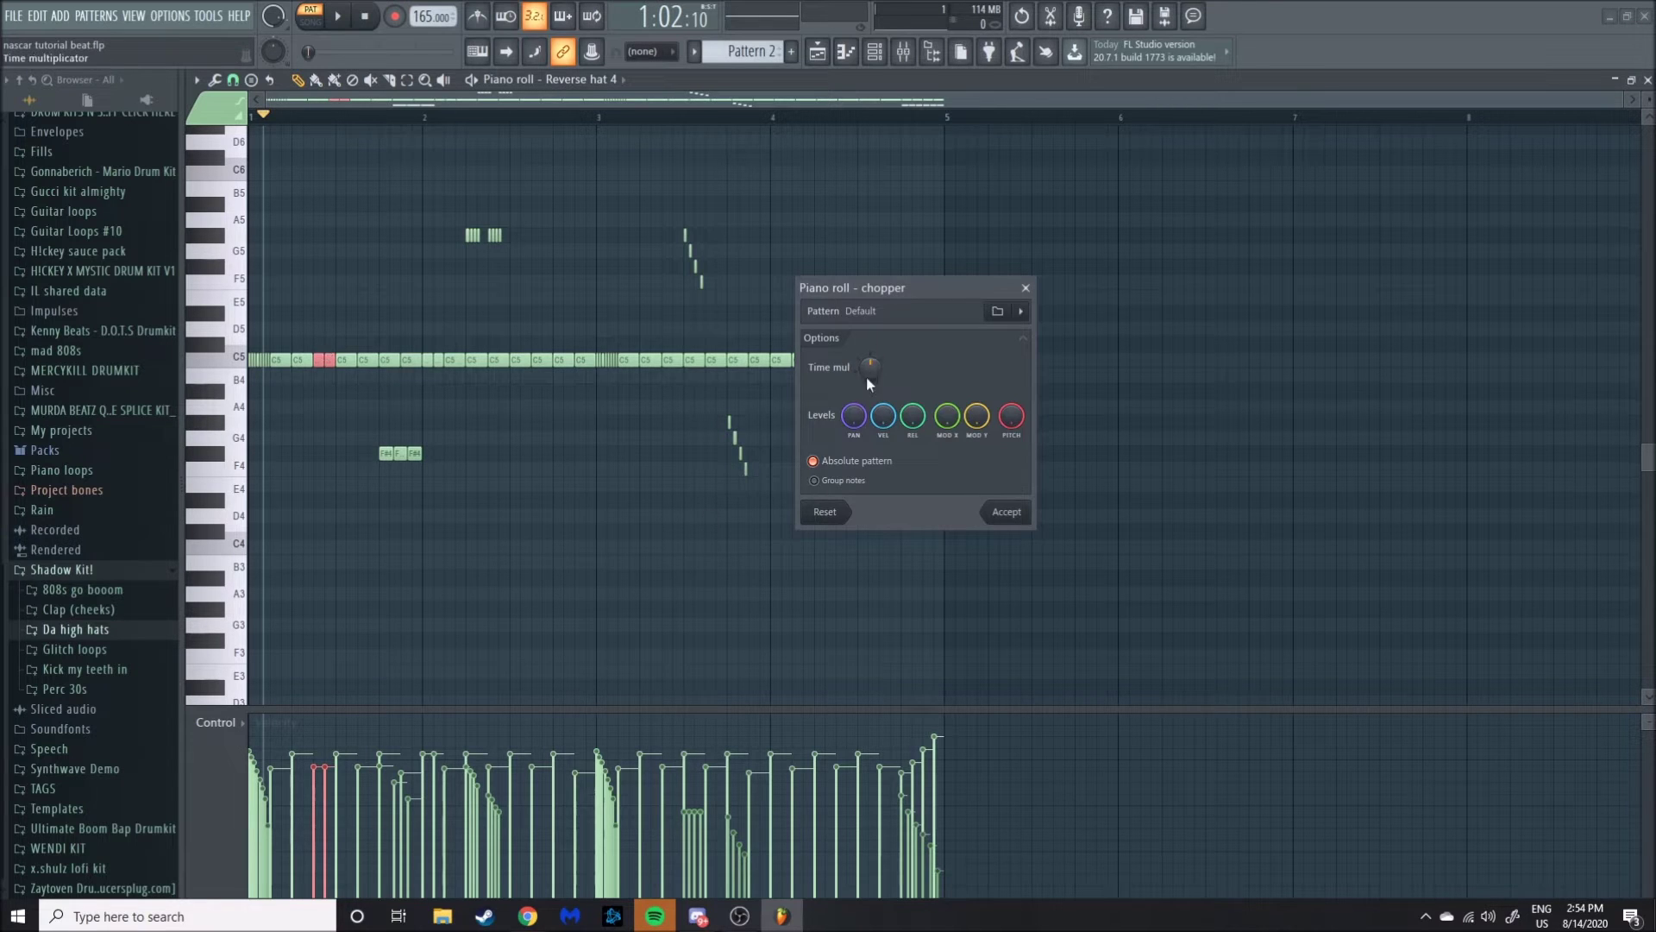
pyautogui.moveTo(870, 366)
pyautogui.mouseDown()
pyautogui.moveTo(870, 393)
pyautogui.moveTo(870, 371)
pyautogui.mouseUp()
pyautogui.click(1026, 288)
pyautogui.click(261, 113)
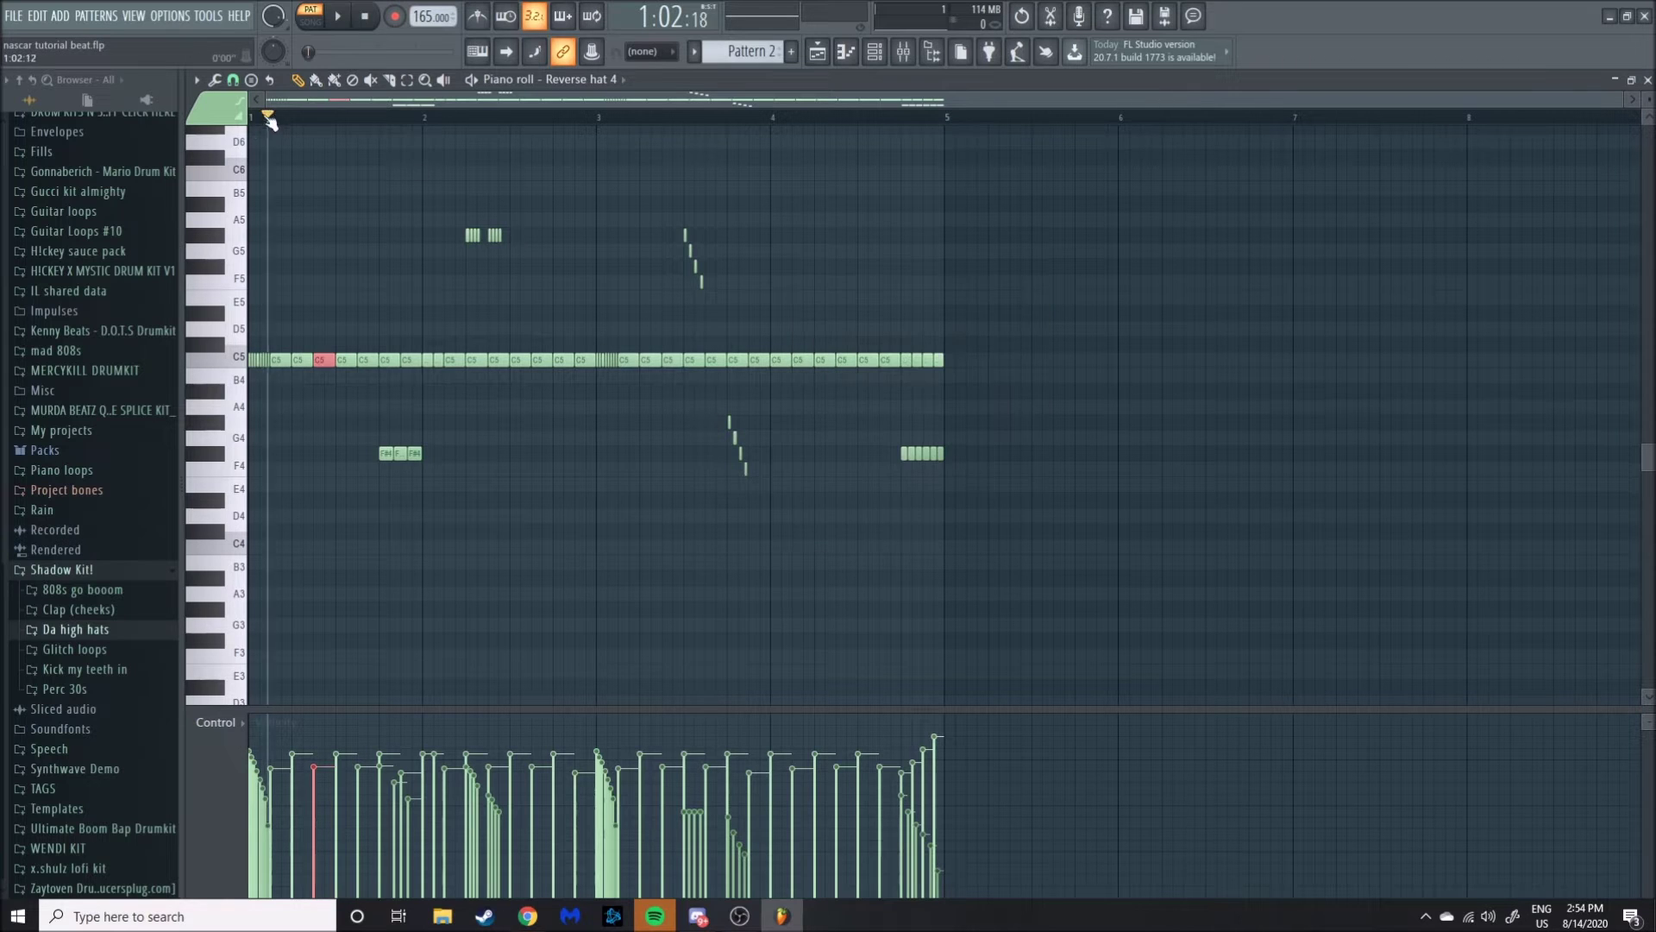
pyautogui.click(266, 338)
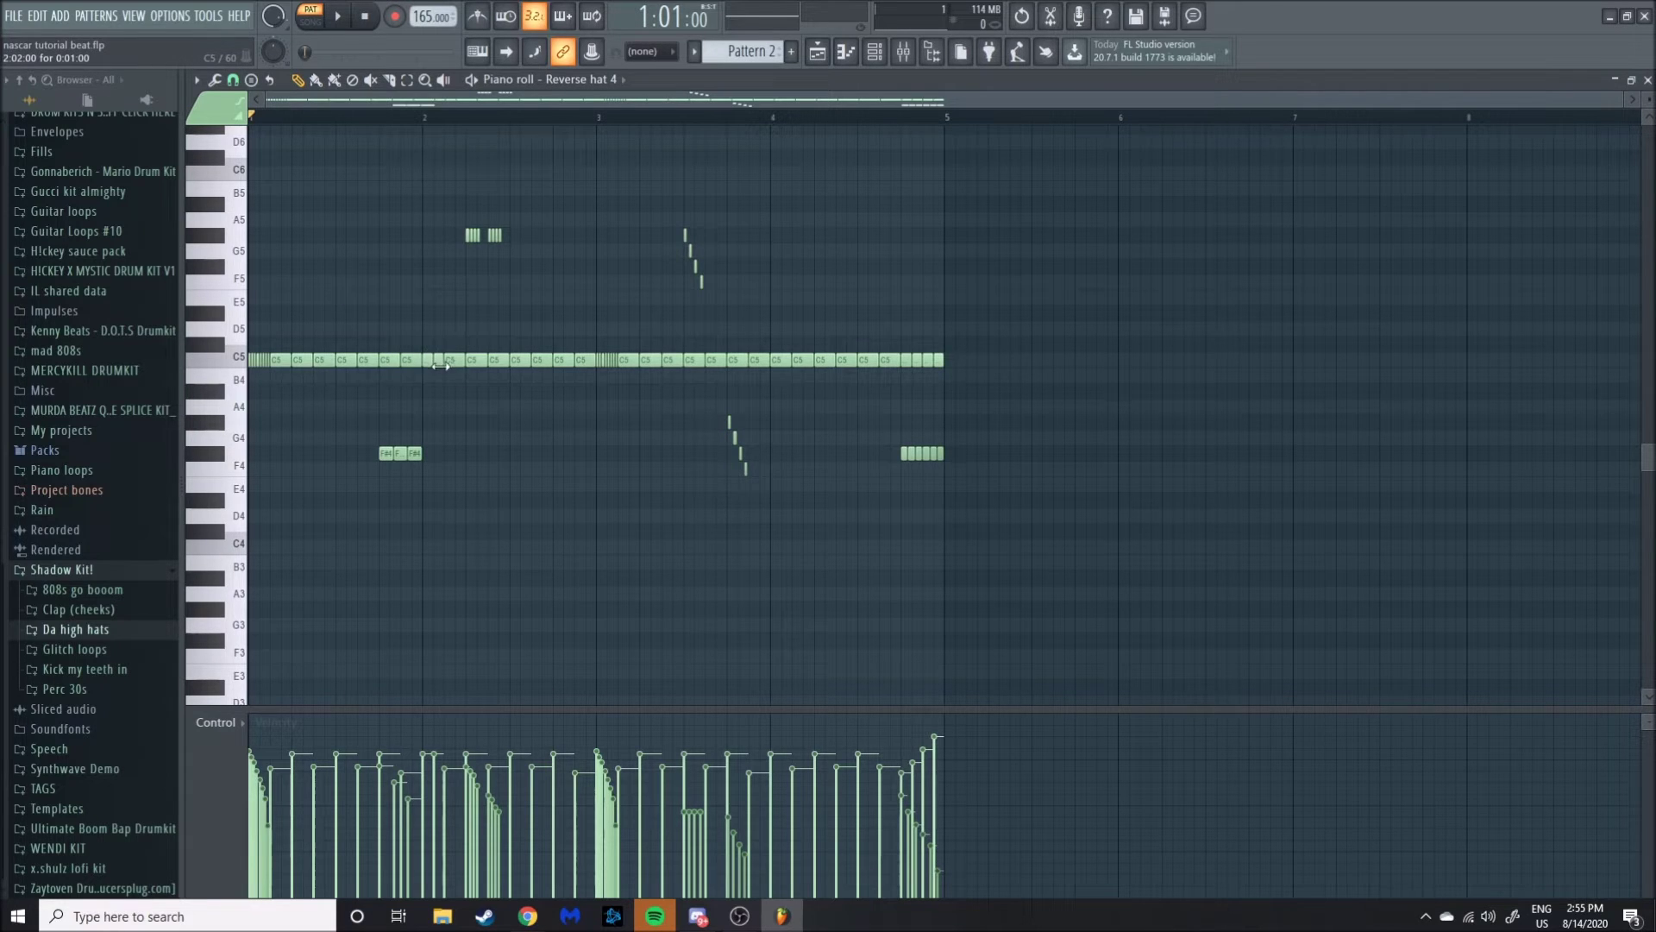
pyautogui.moveTo(440, 366); pyautogui.dragTo(432, 366)
pyautogui.moveTo(426, 184); pyautogui.dragTo(879, 311)
pyautogui.click(781, 213)
pyautogui.click(233, 81)
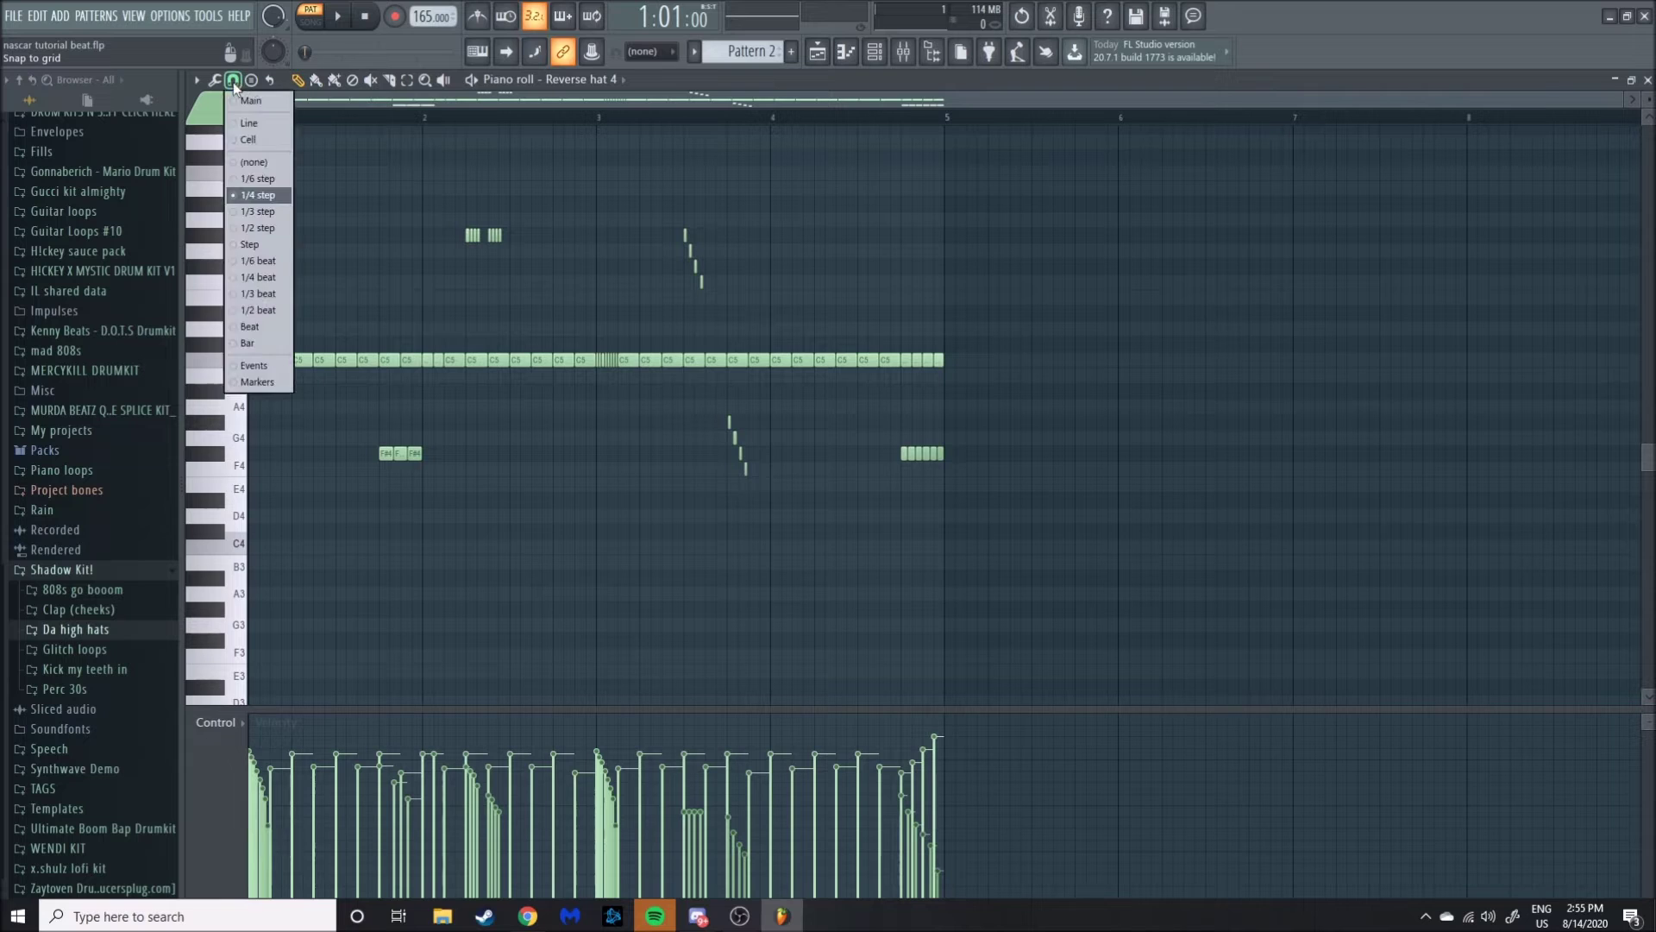
pyautogui.click(234, 82)
pyautogui.click(235, 82)
pyautogui.click(236, 83)
pyautogui.click(242, 83)
pyautogui.click(251, 210)
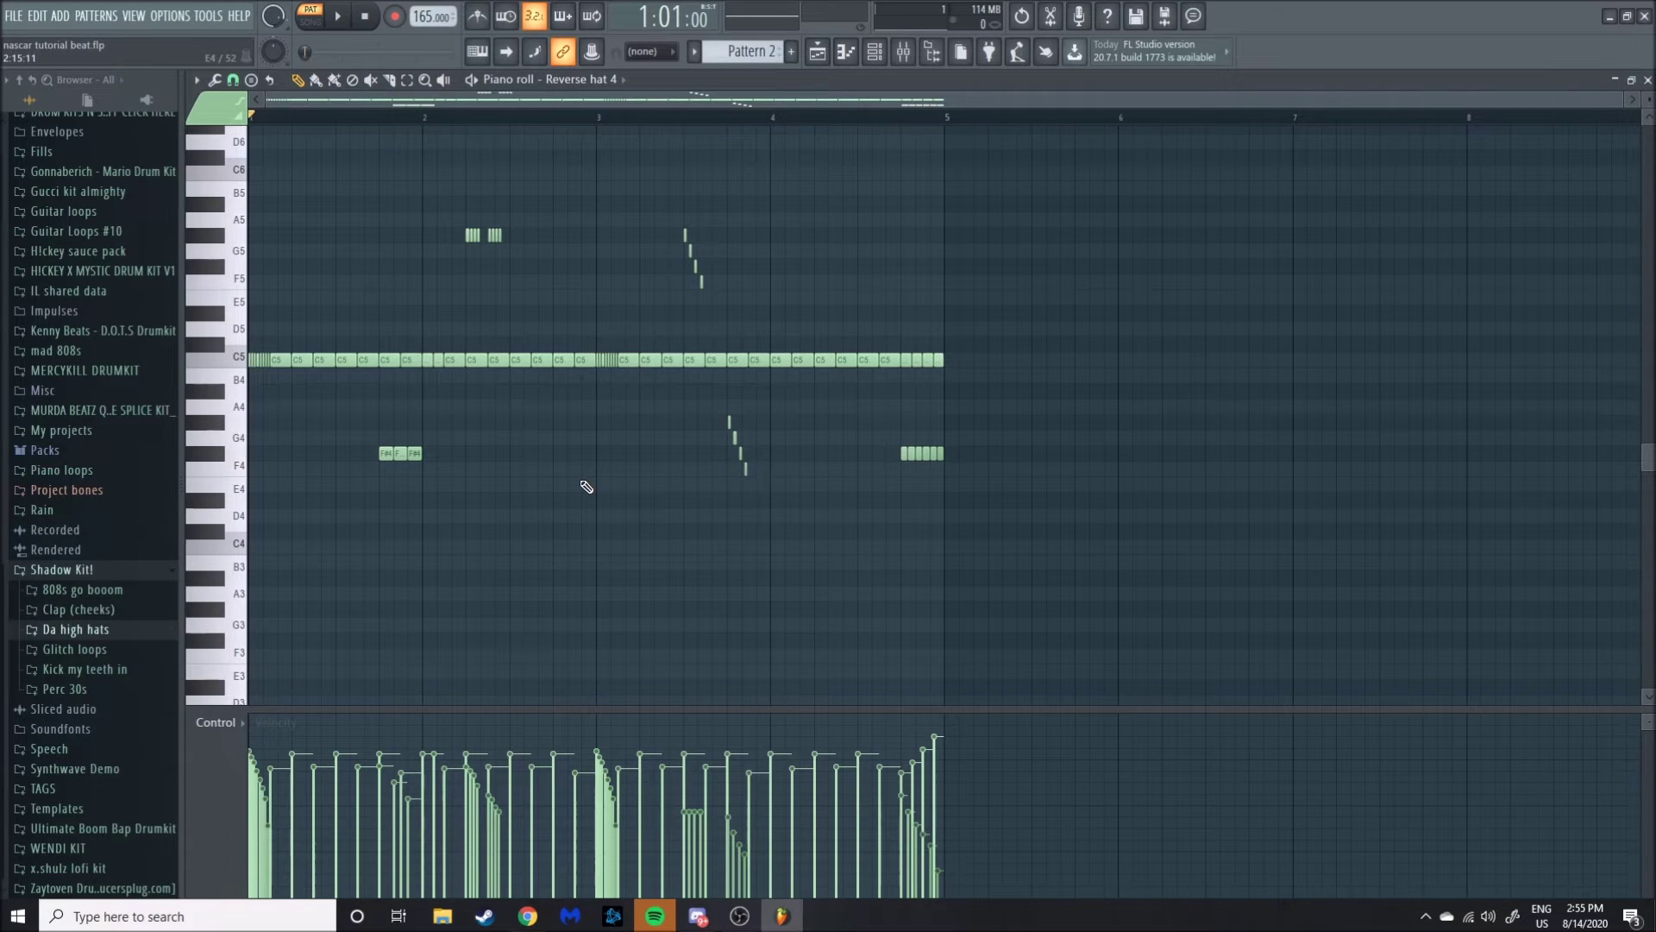
pyautogui.moveTo(448, 484); pyautogui.dragTo(303, 432)
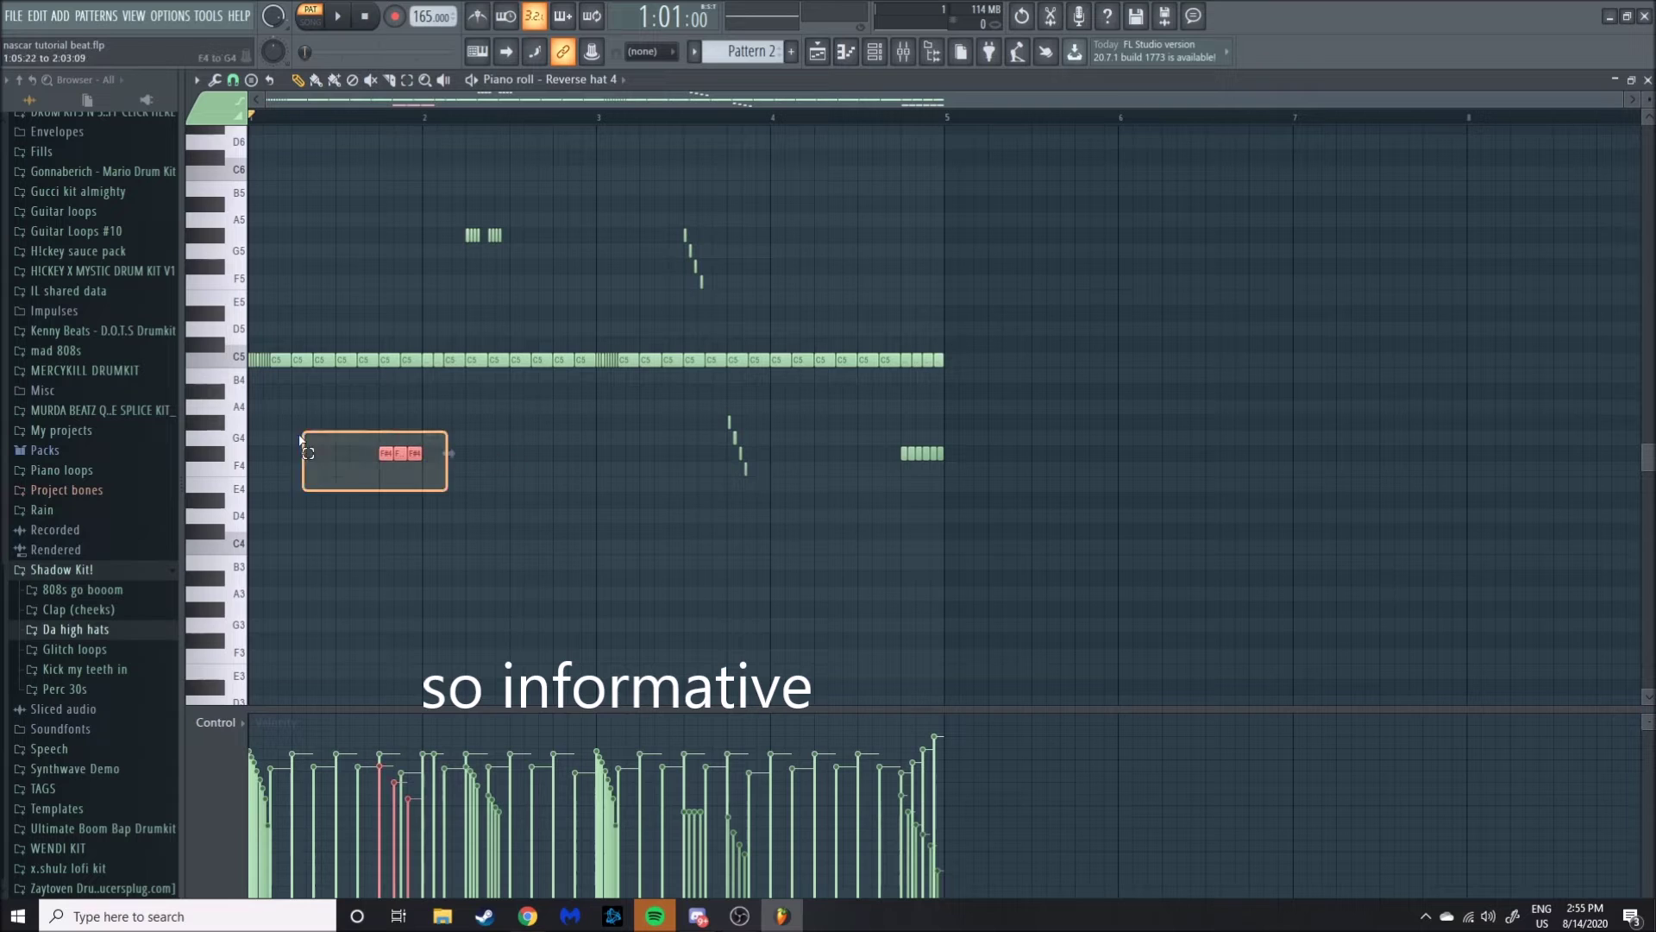
pyautogui.click(547, 432)
pyautogui.moveTo(988, 492); pyautogui.dragTo(902, 463)
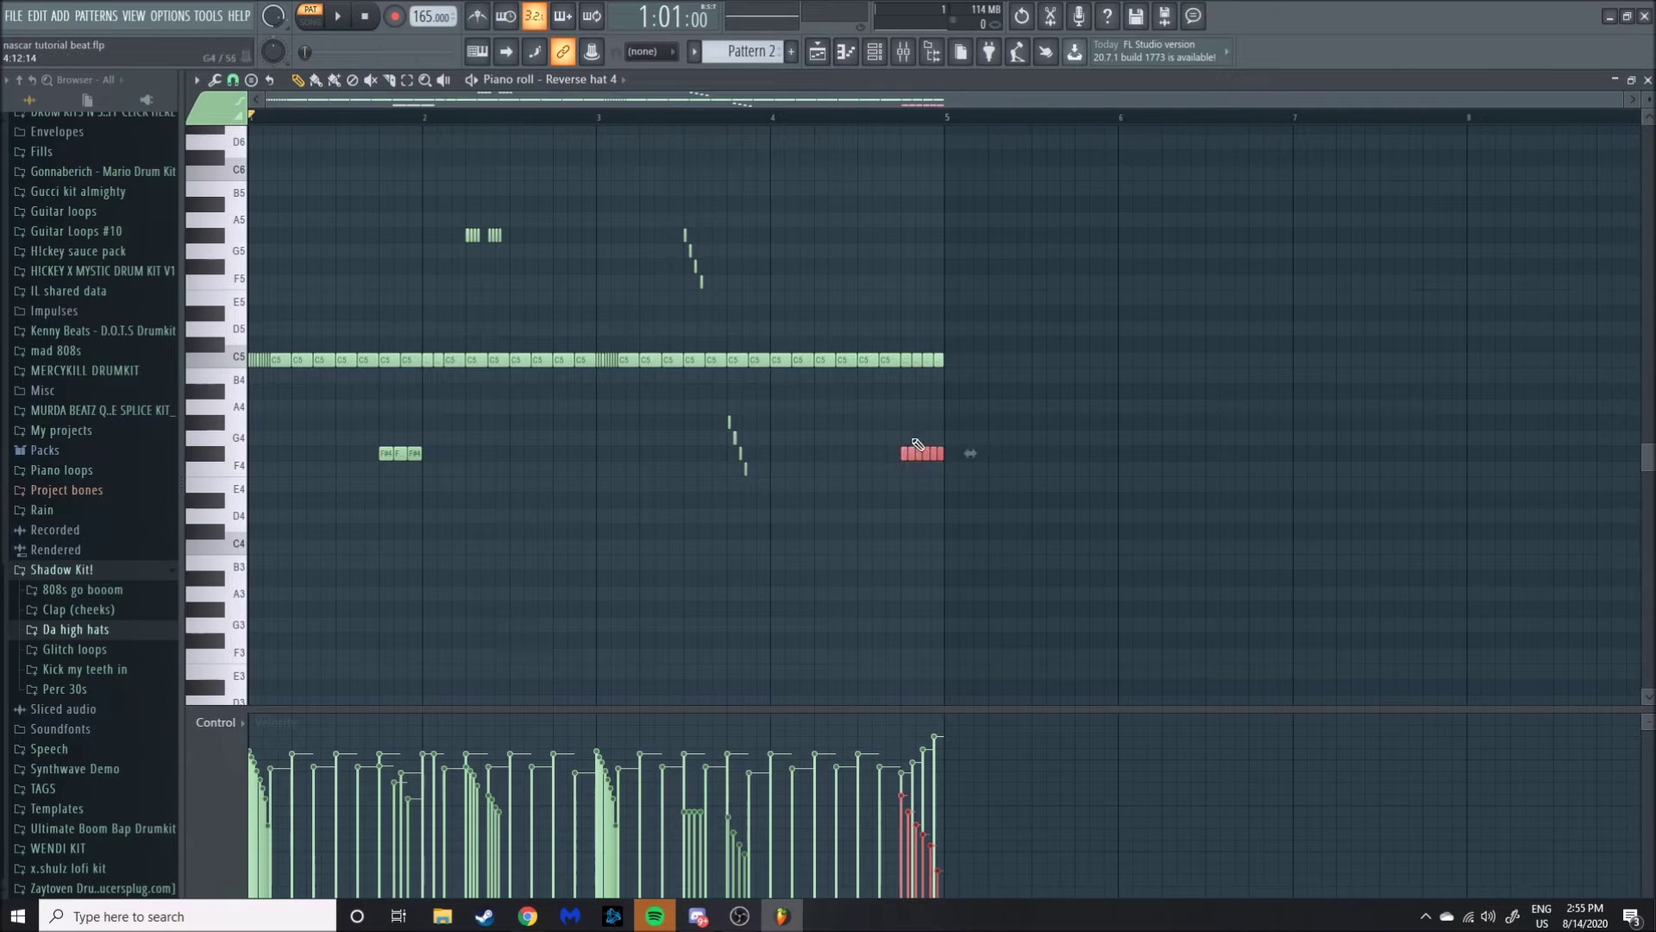
pyautogui.rightClick(799, 223)
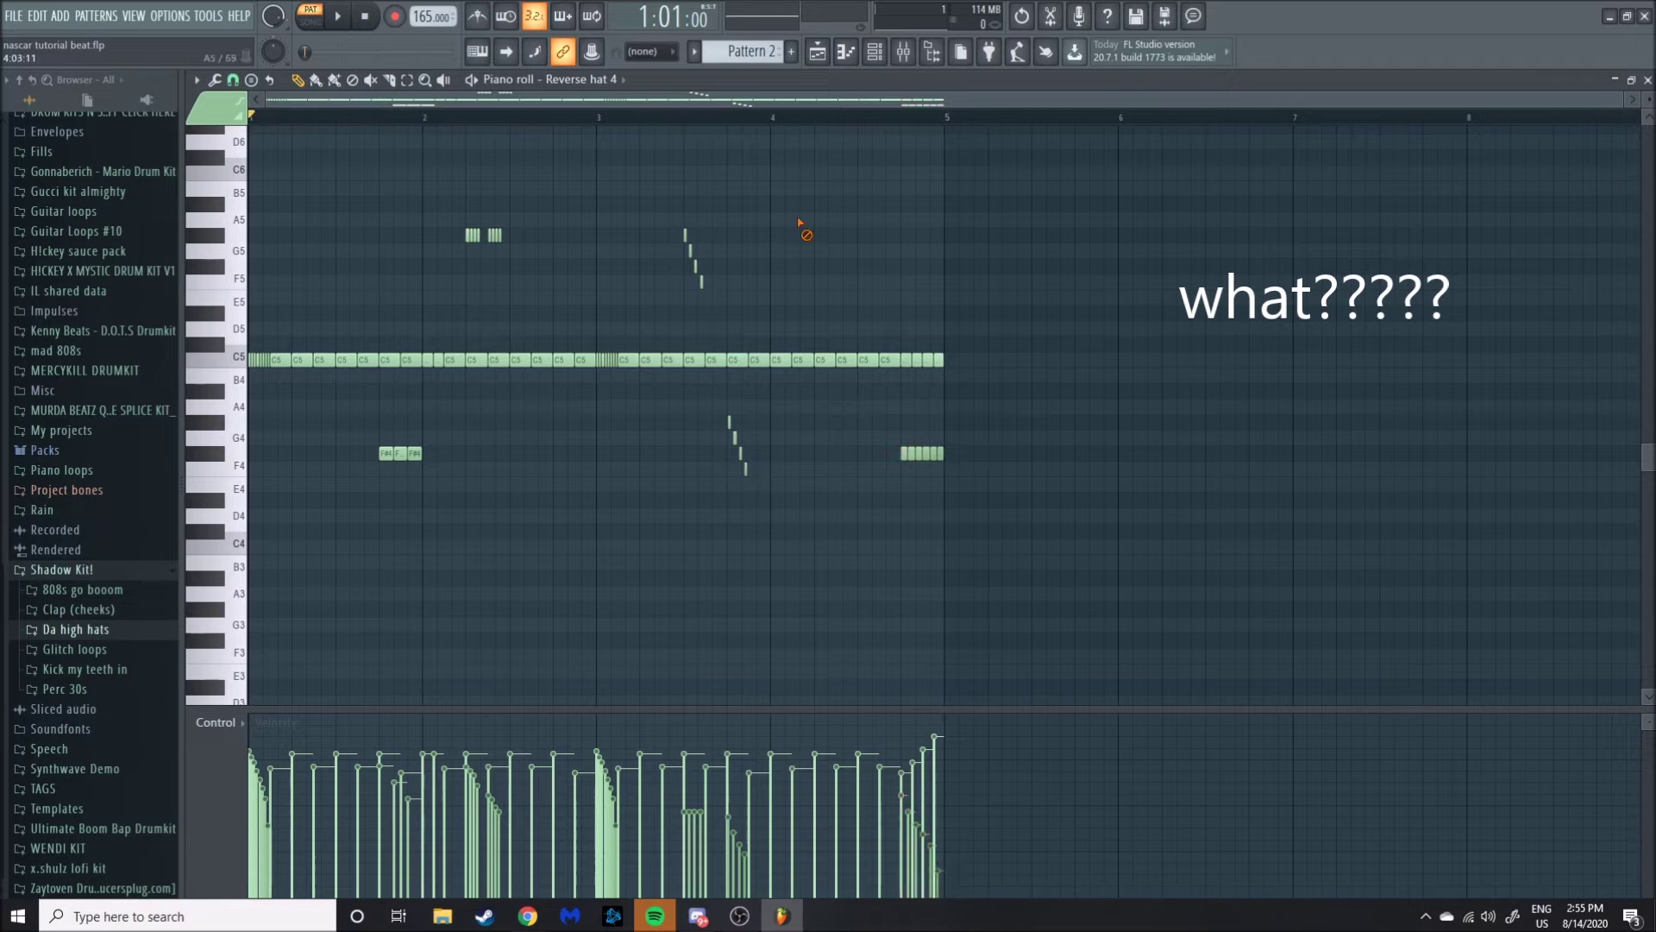
pyautogui.scroll(4, 457, 224)
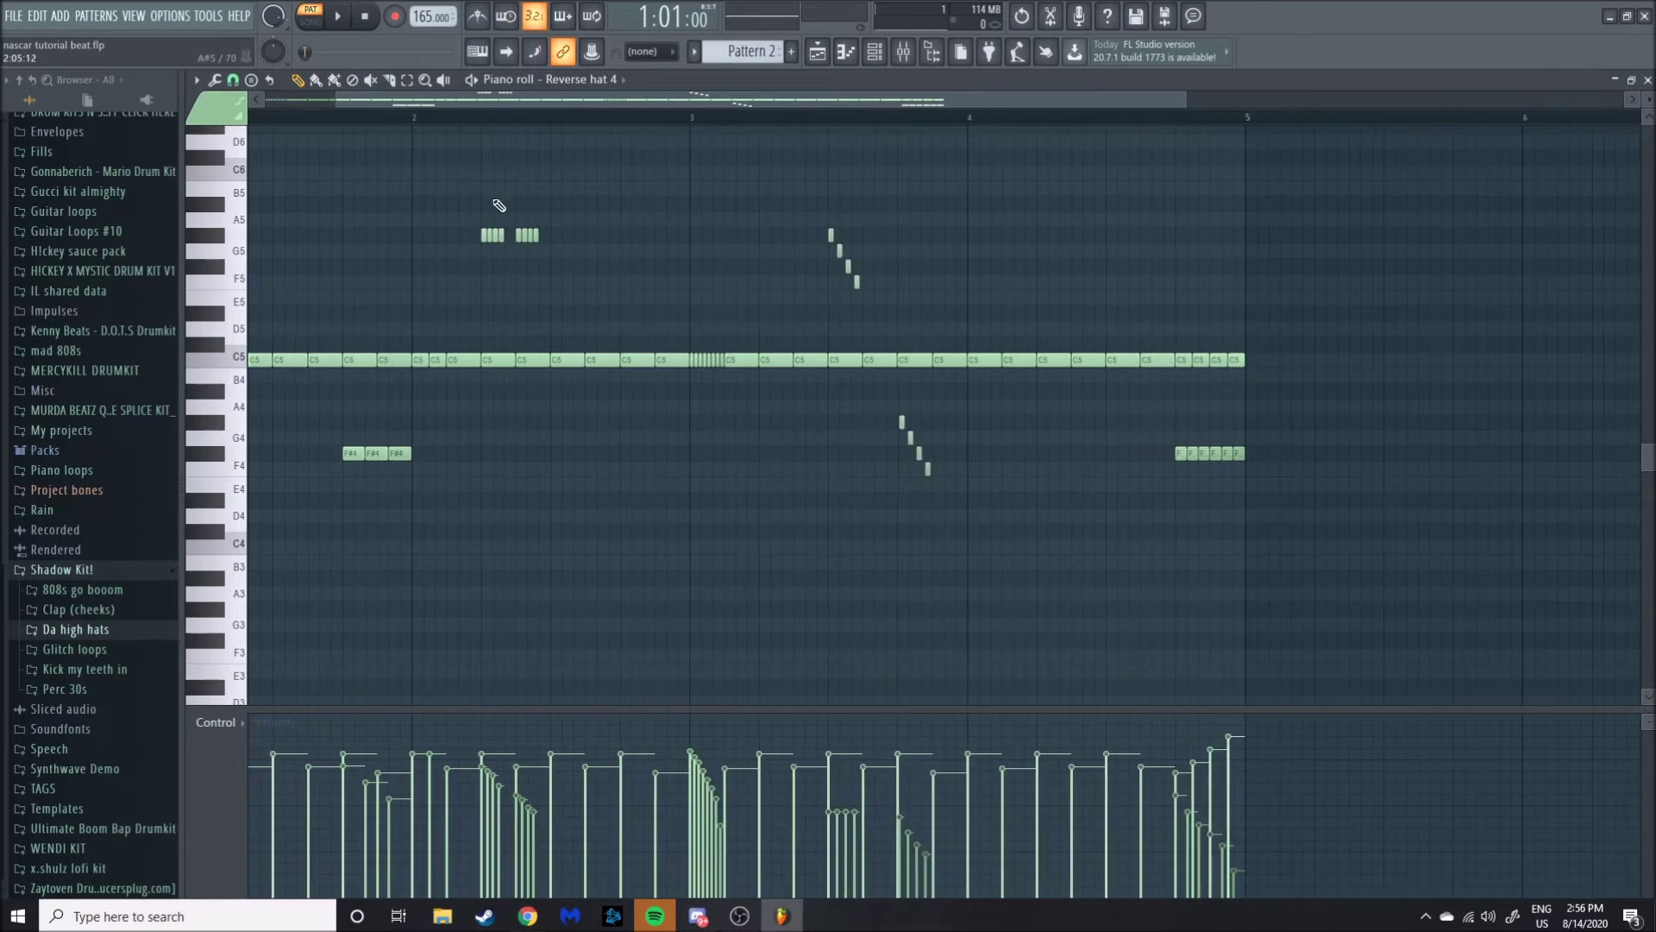
# Loop and audition the bar 2 section of the hat pattern, then clear the time range.
pyautogui.click(466, 116)
pyautogui.moveTo(466, 116); pyautogui.dragTo(593, 116)
pyautogui.click(338, 16)
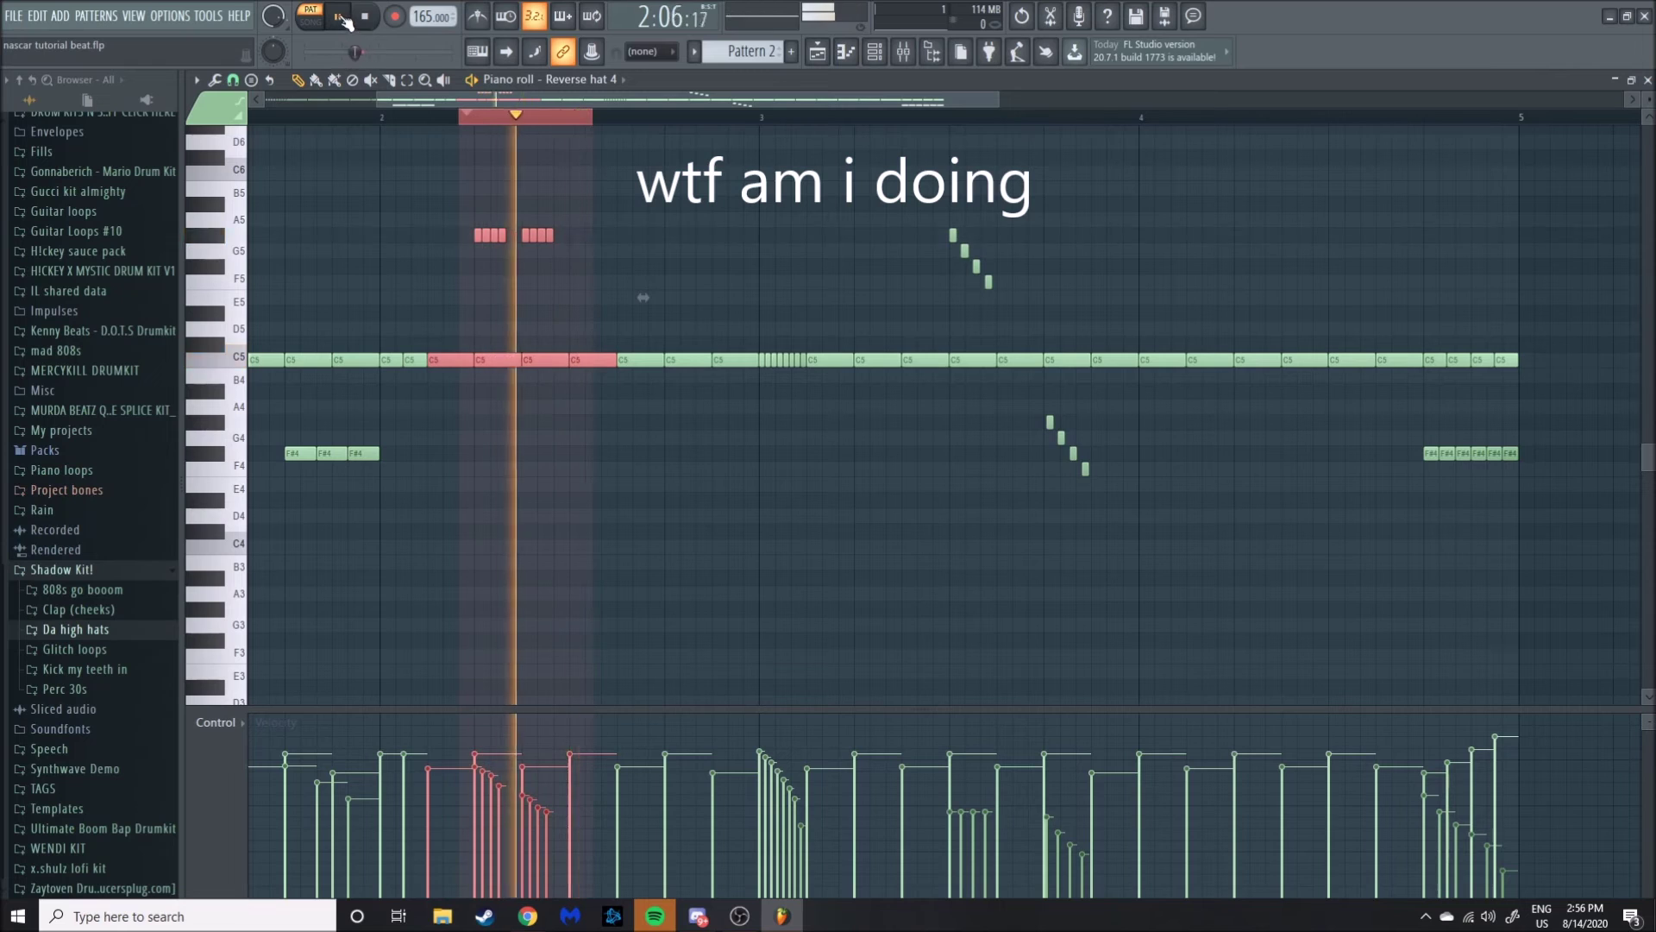
pyautogui.click(338, 17)
pyautogui.scroll(1, 582, 128)
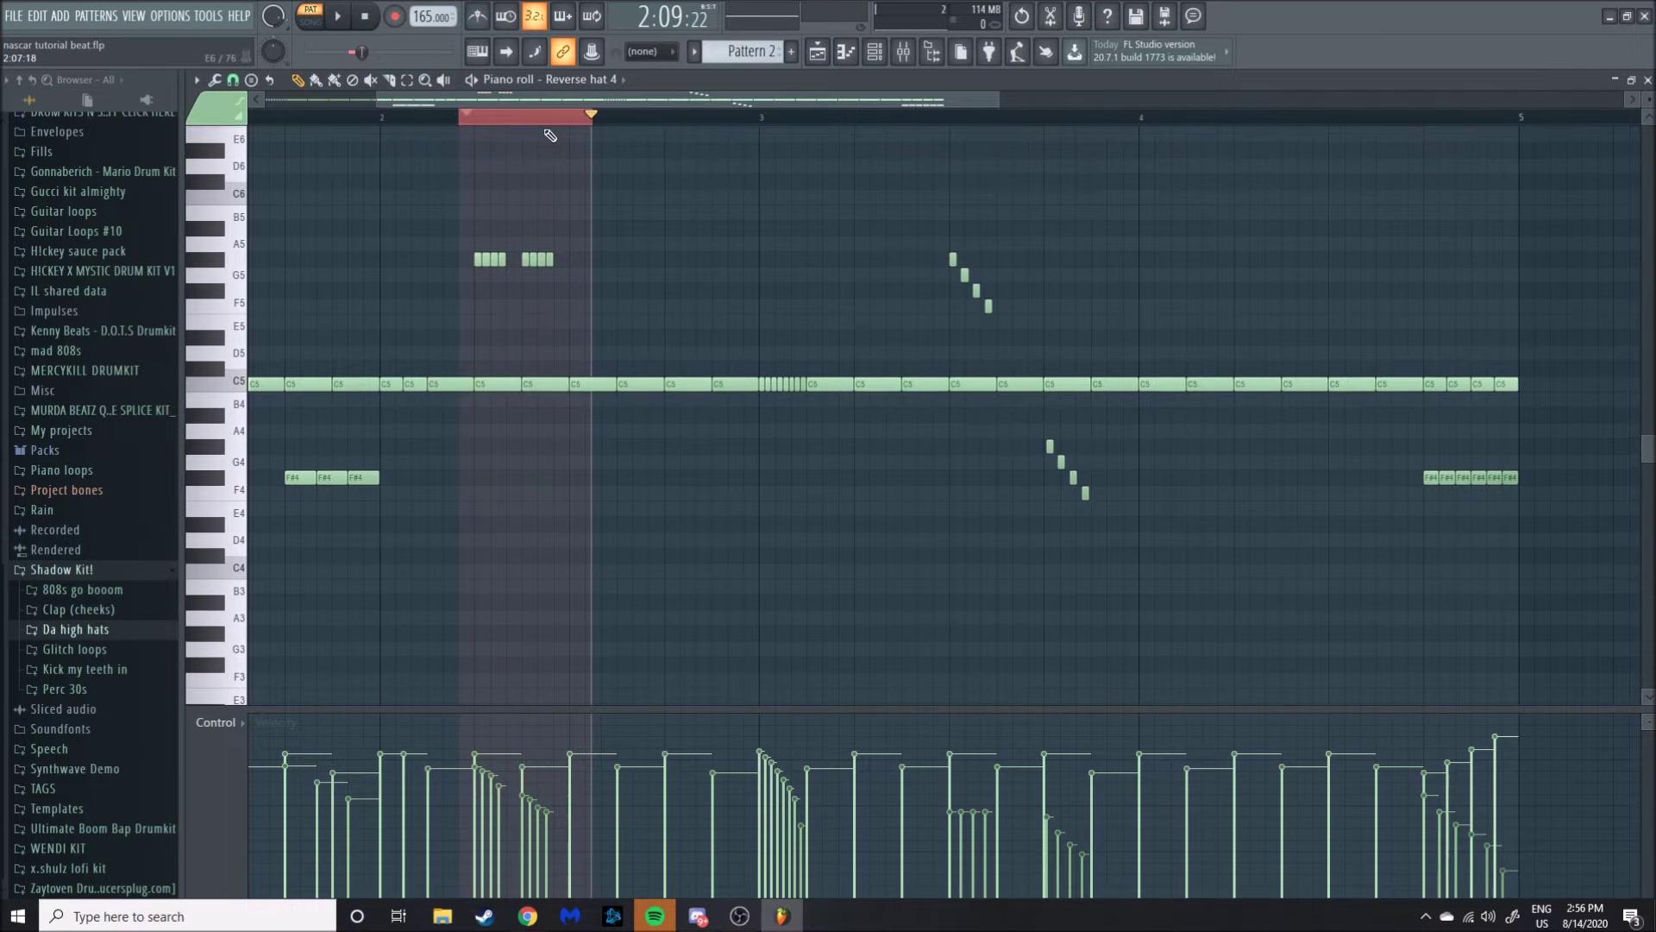
pyautogui.moveTo(589, 124); pyautogui.dragTo(460, 123)
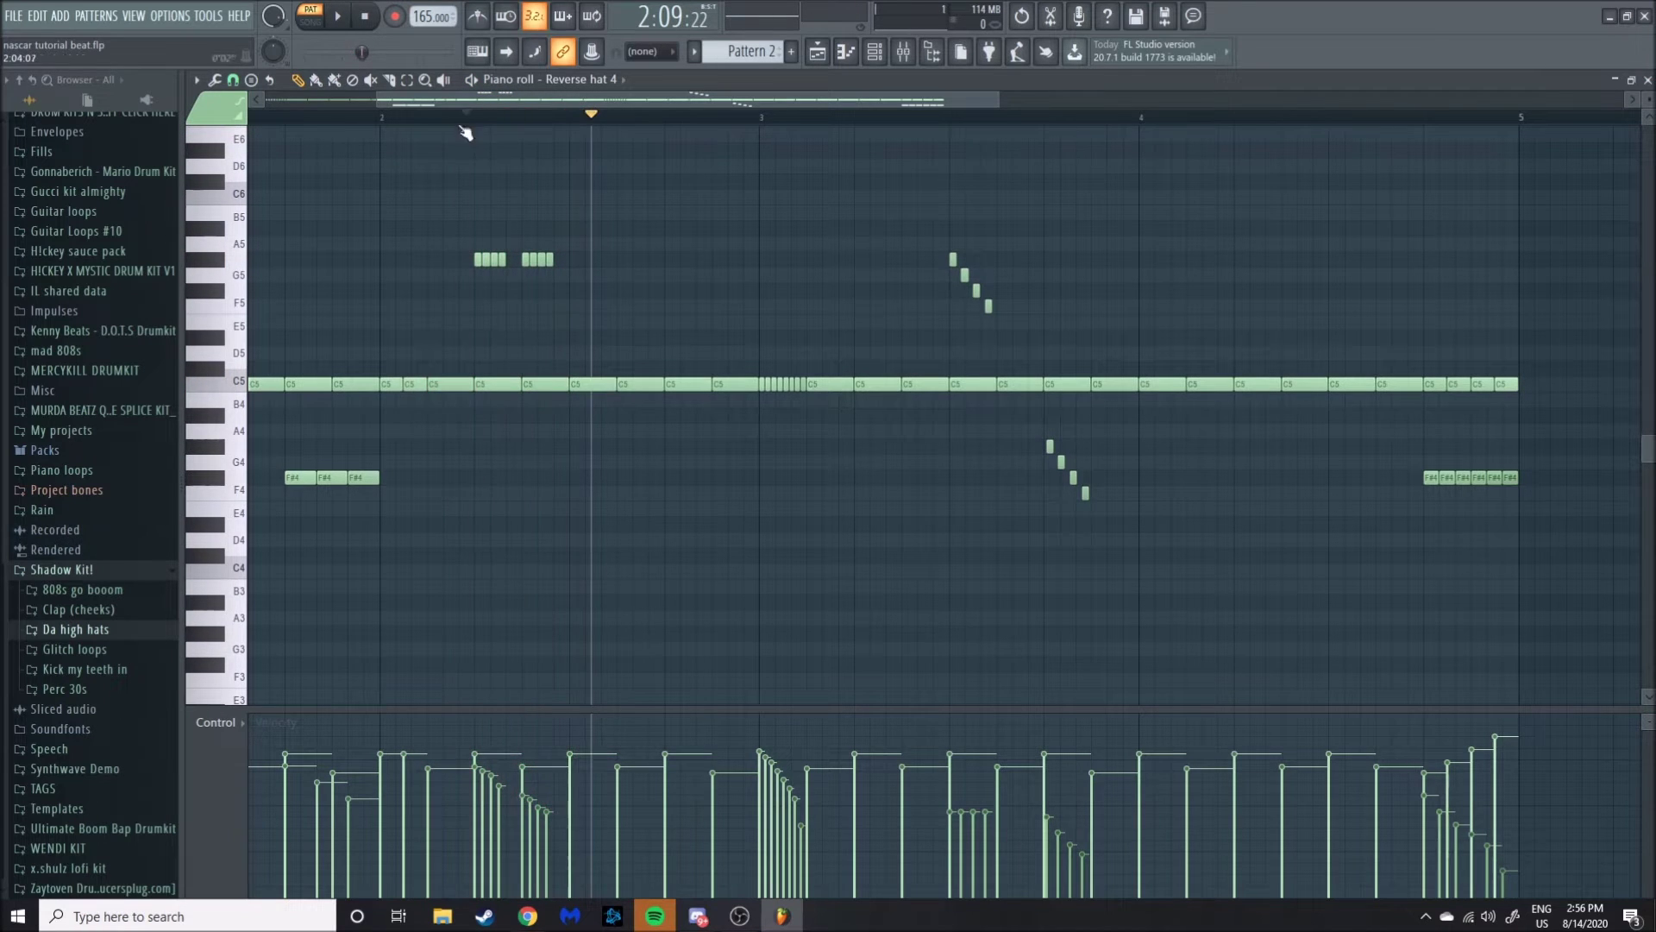
# Add two short test C6 notes above the hat rolls, then delete them.
pyautogui.click(477, 197)
pyautogui.moveTo(515, 197); pyautogui.dragTo(480, 196)
pyautogui.scroll(3, 492, 211)
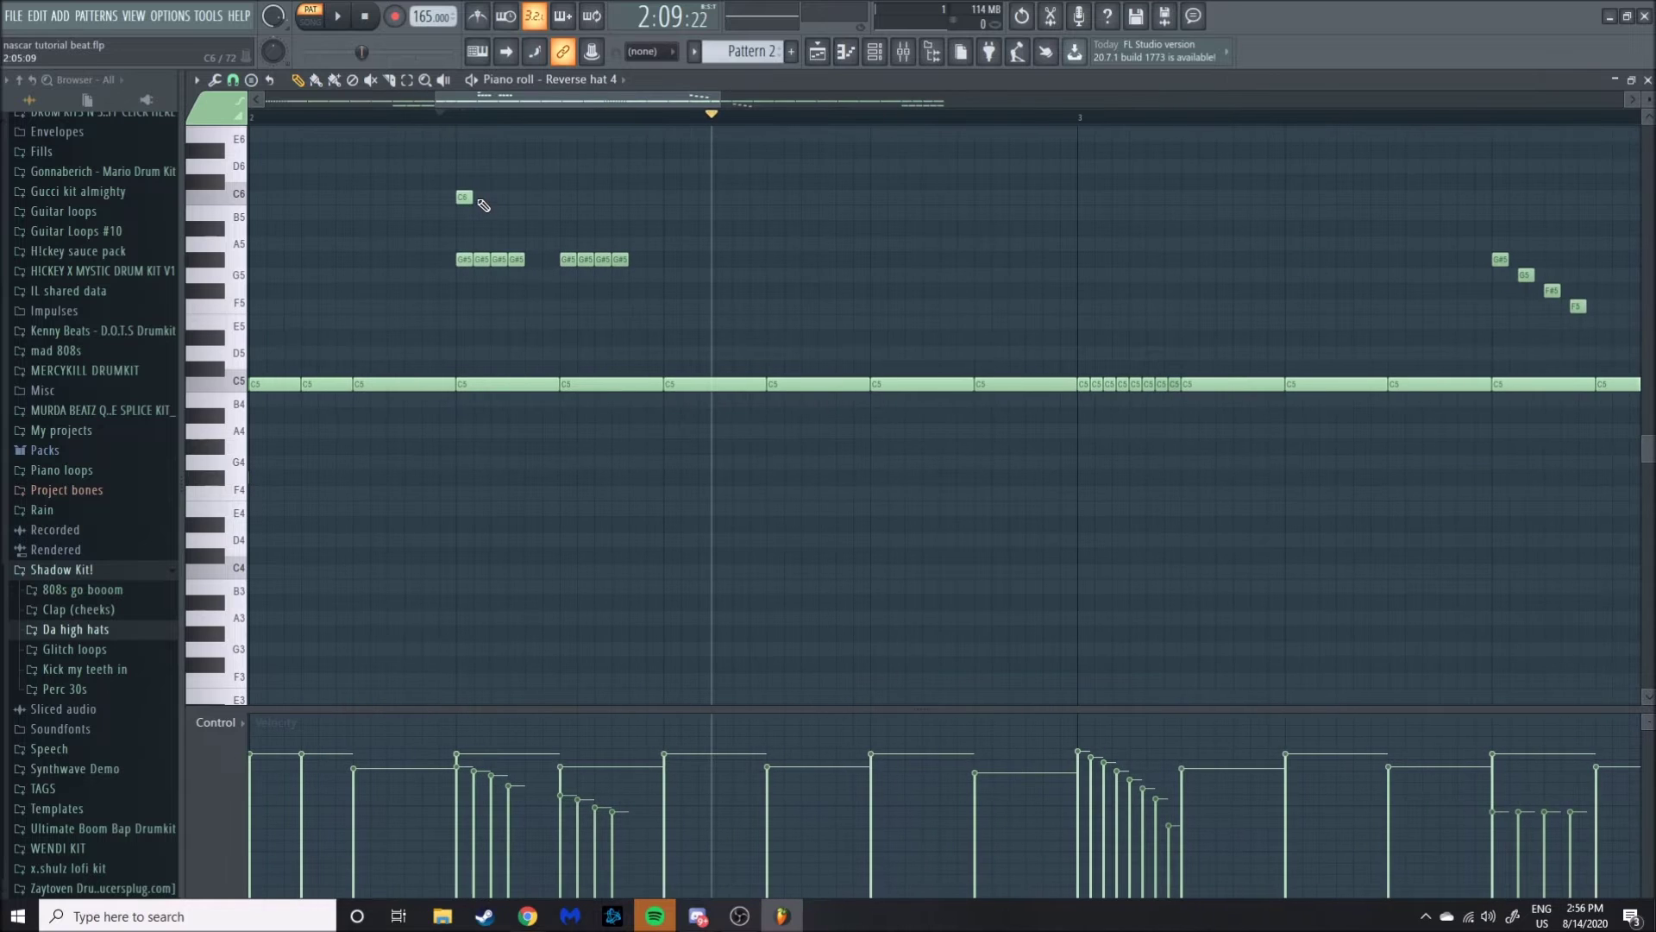
pyautogui.click(477, 199)
pyautogui.rightClick(481, 197)
pyautogui.rightClick(465, 198)
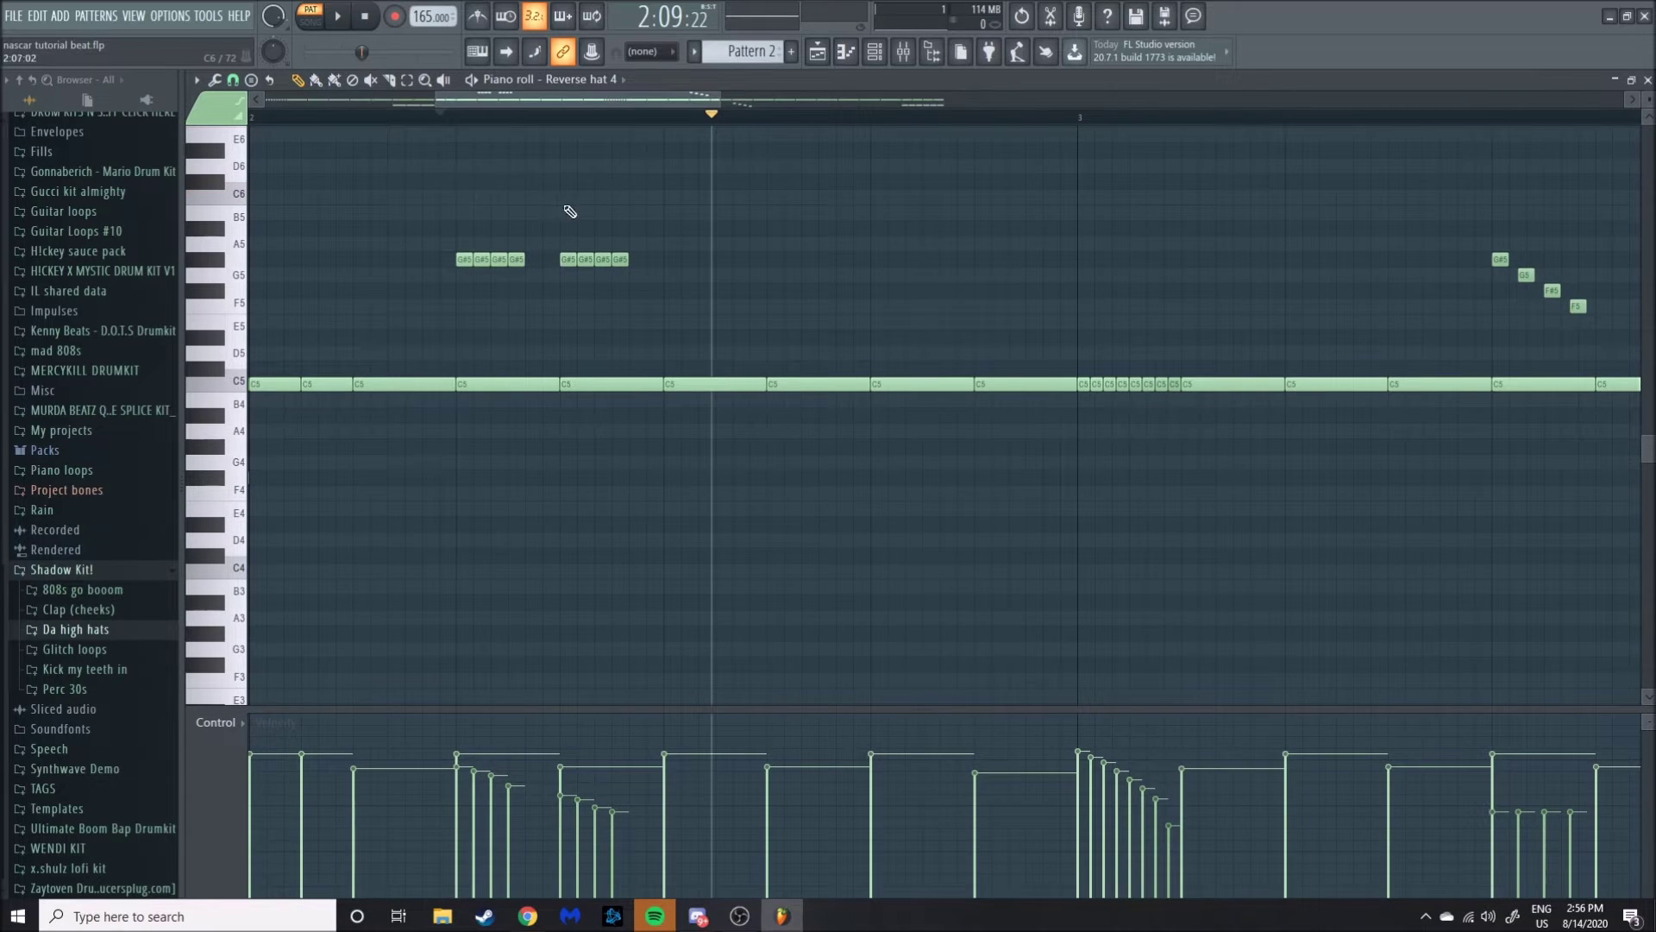
# Zoom the piano roll out to show the whole Reverse hat 4 pattern.
pyautogui.scroll(-3, 509, 208)
pyautogui.scroll(-2, 508, 208)
pyautogui.scroll(3, 914, 239)
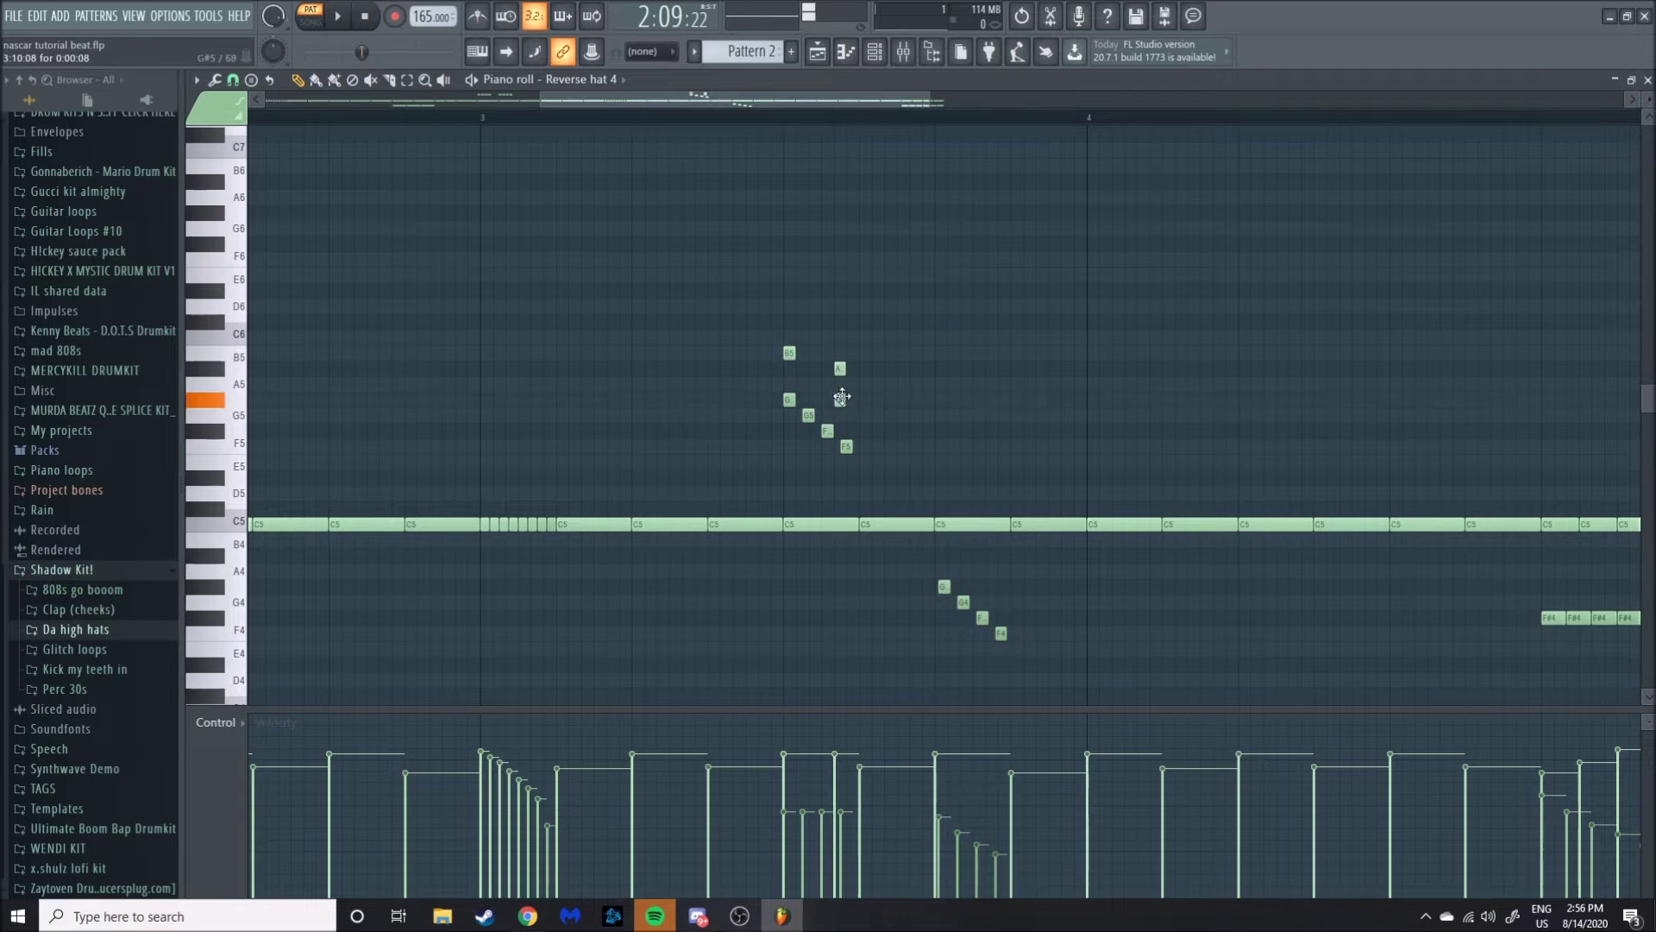
pyautogui.scroll(-4, 789, 358)
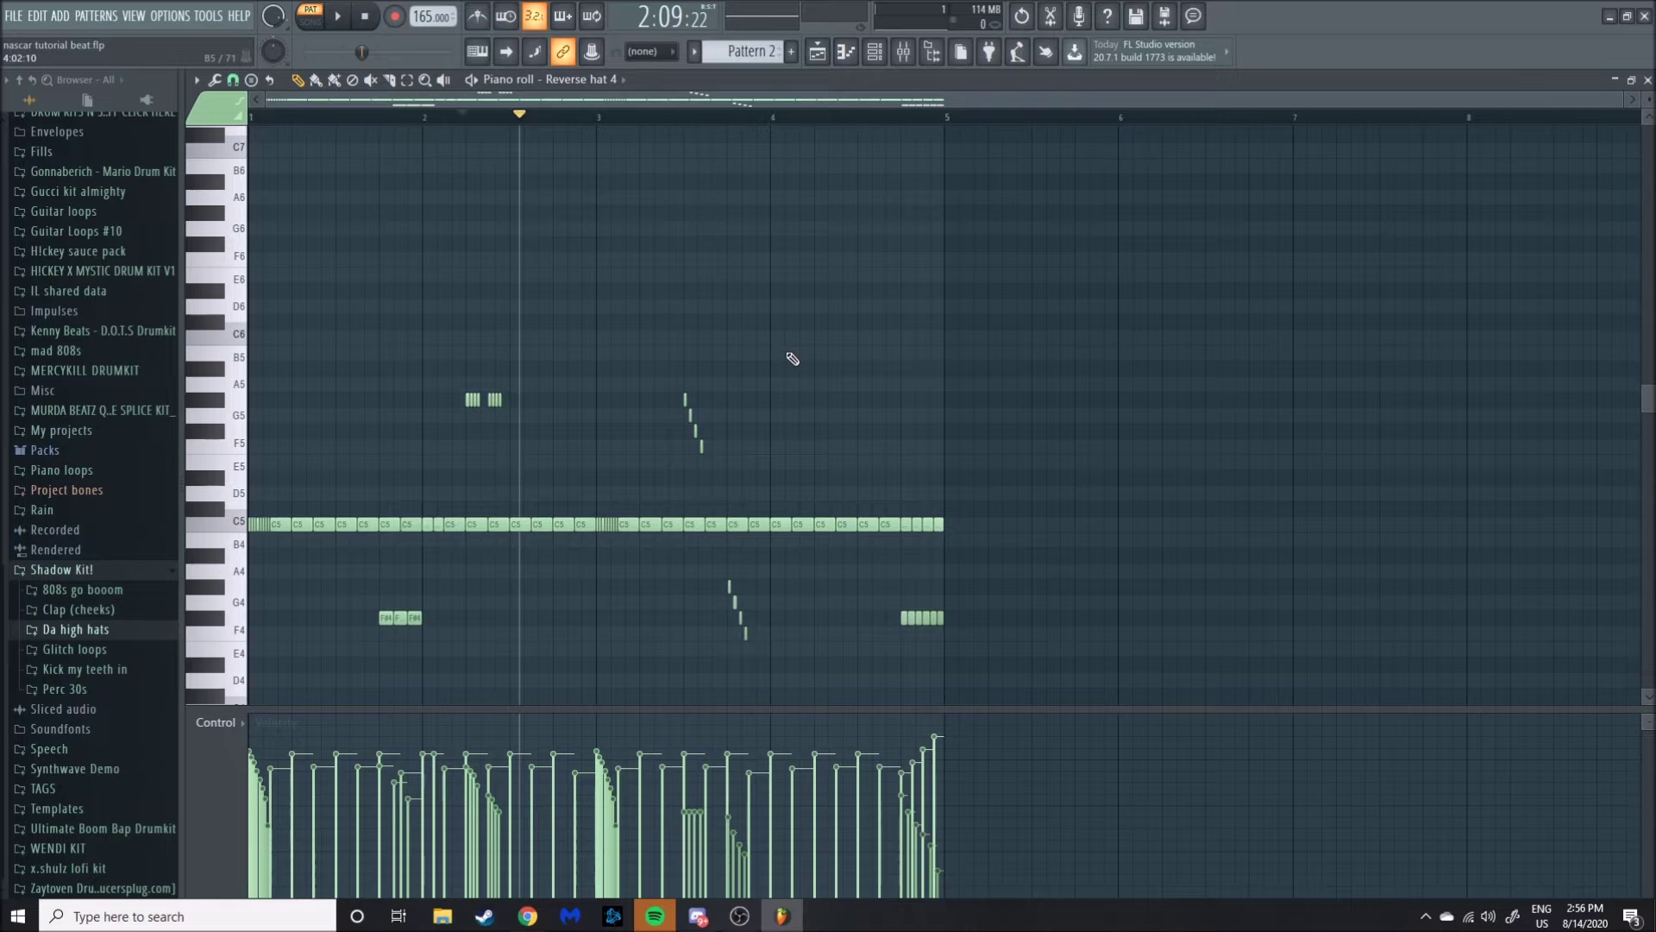
pyautogui.scroll(-3, 681, 216)
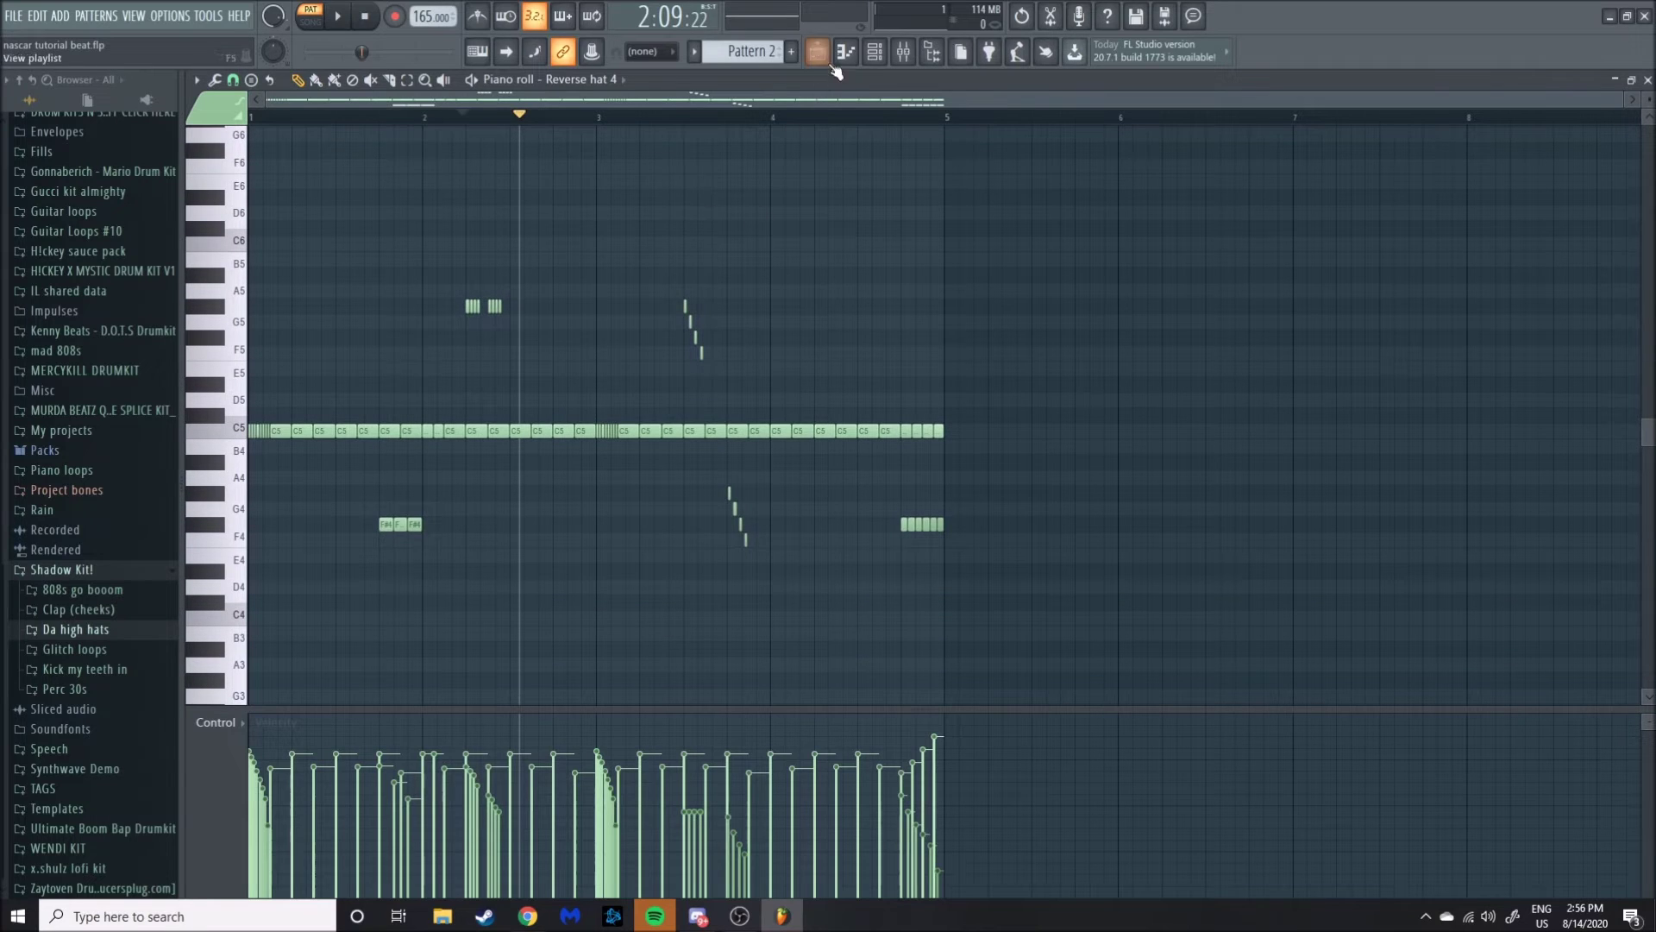
# Return to the song start and open the HOLOCAUST 808 EDIT notes in the piano roll.
pyautogui.scroll(-1, 742, 52)
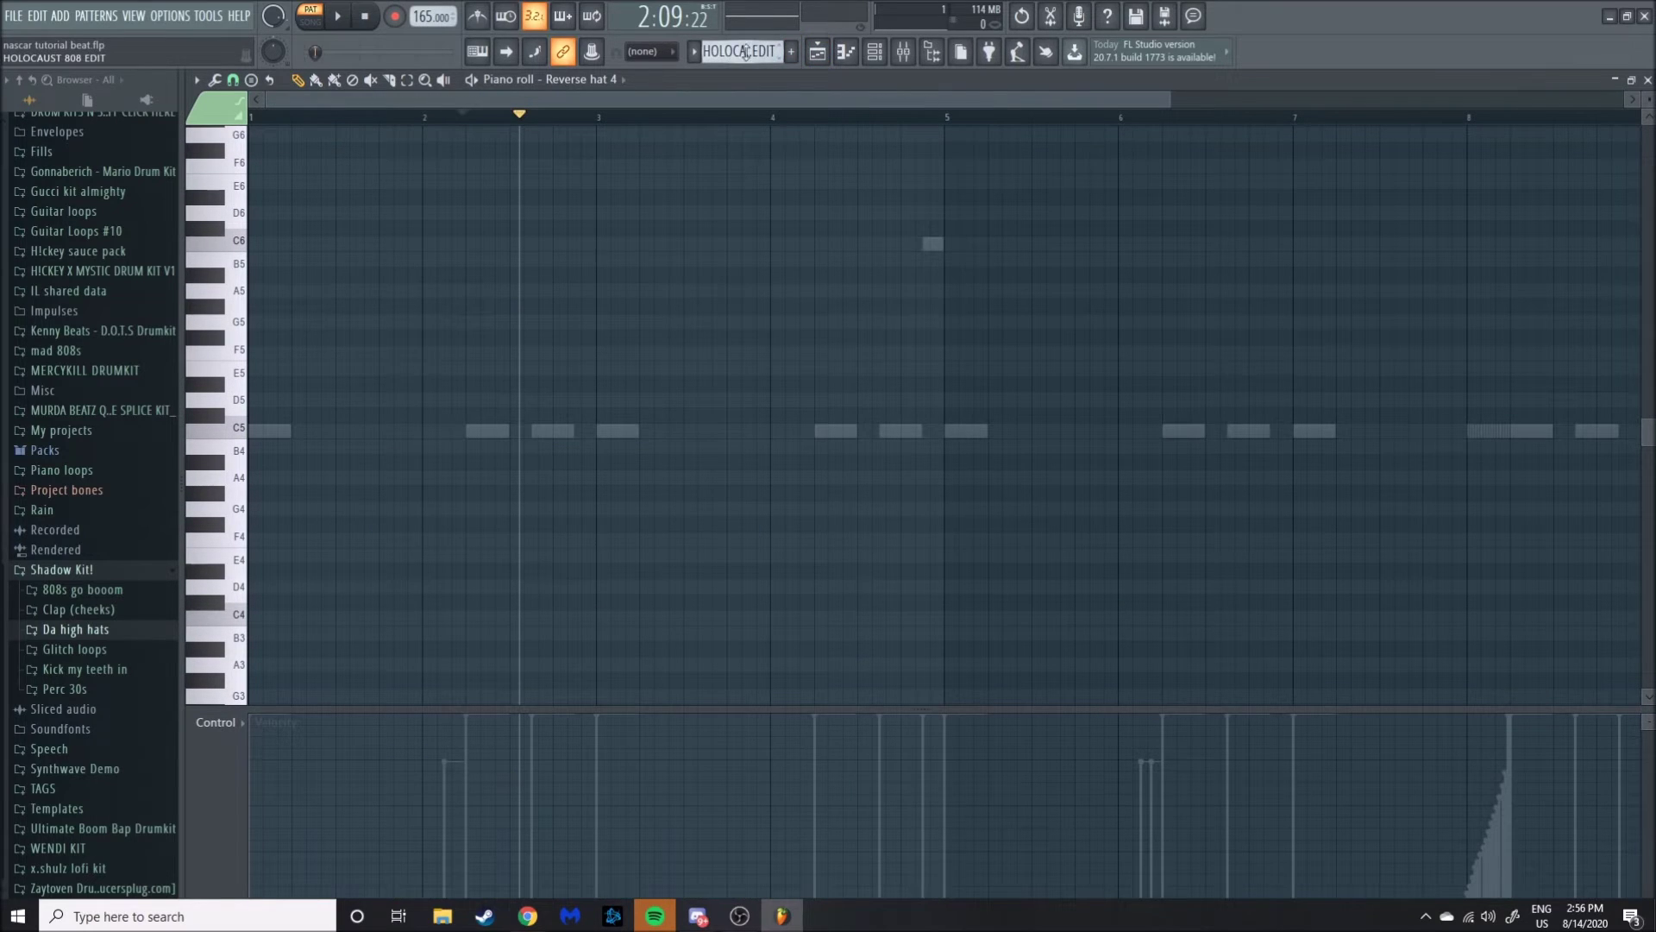
pyautogui.press('space')
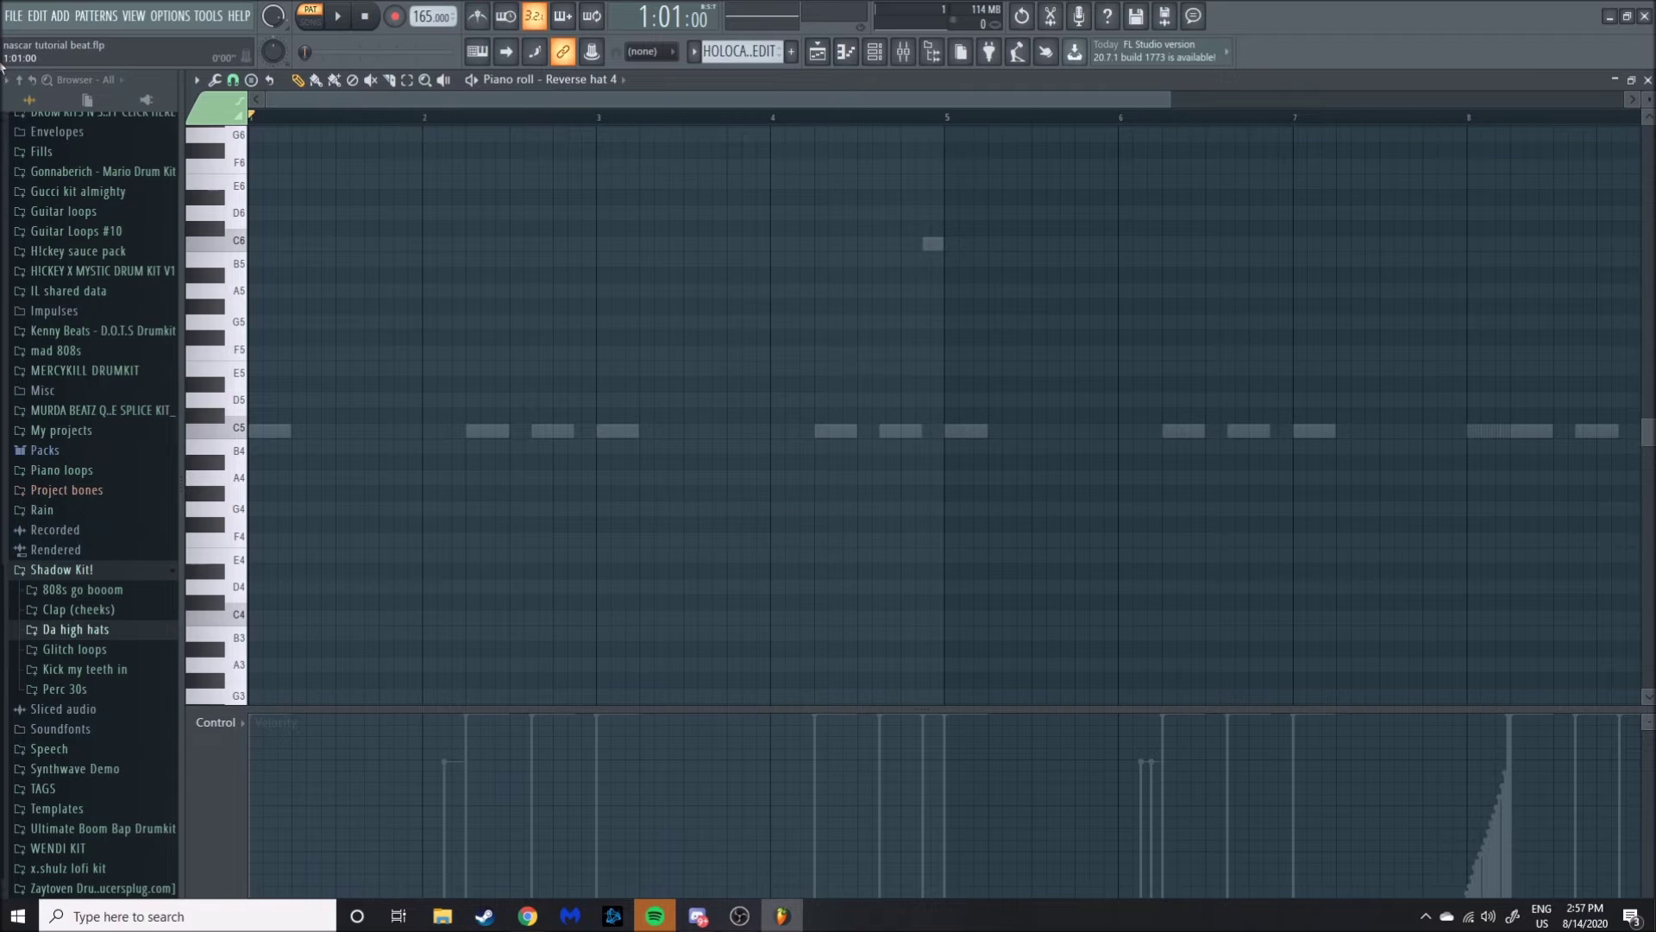
pyautogui.doubleClick(495, 434)
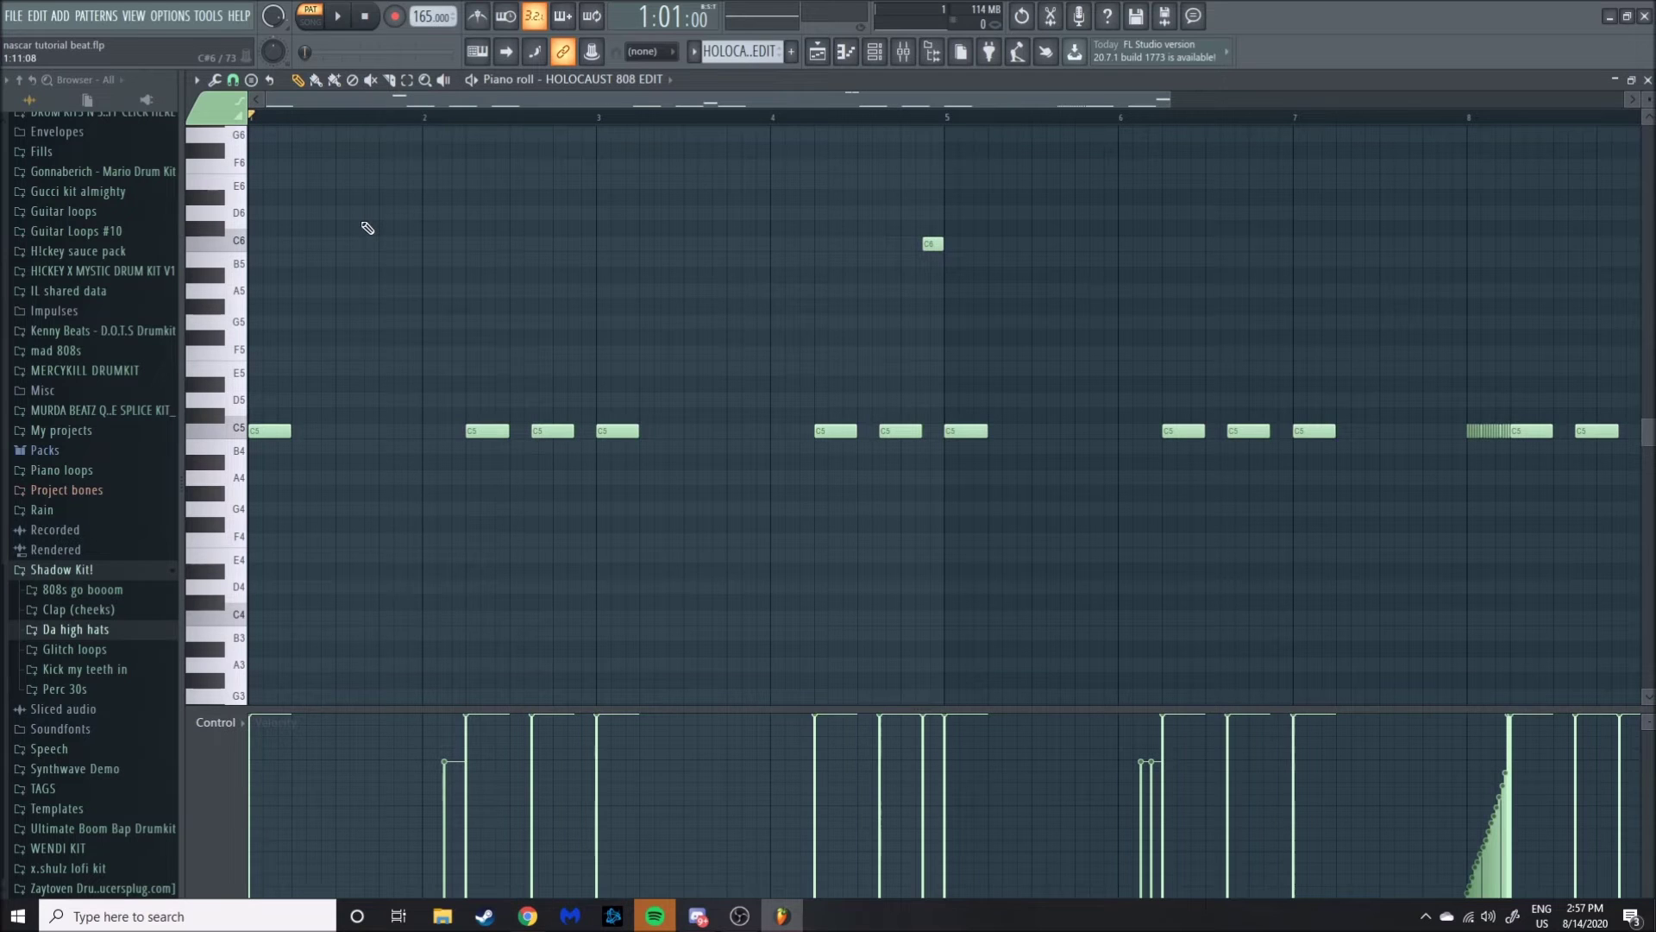
# Play the 808 pattern to audition it, then stop playback.
pyautogui.scroll(-3, 368, 227)
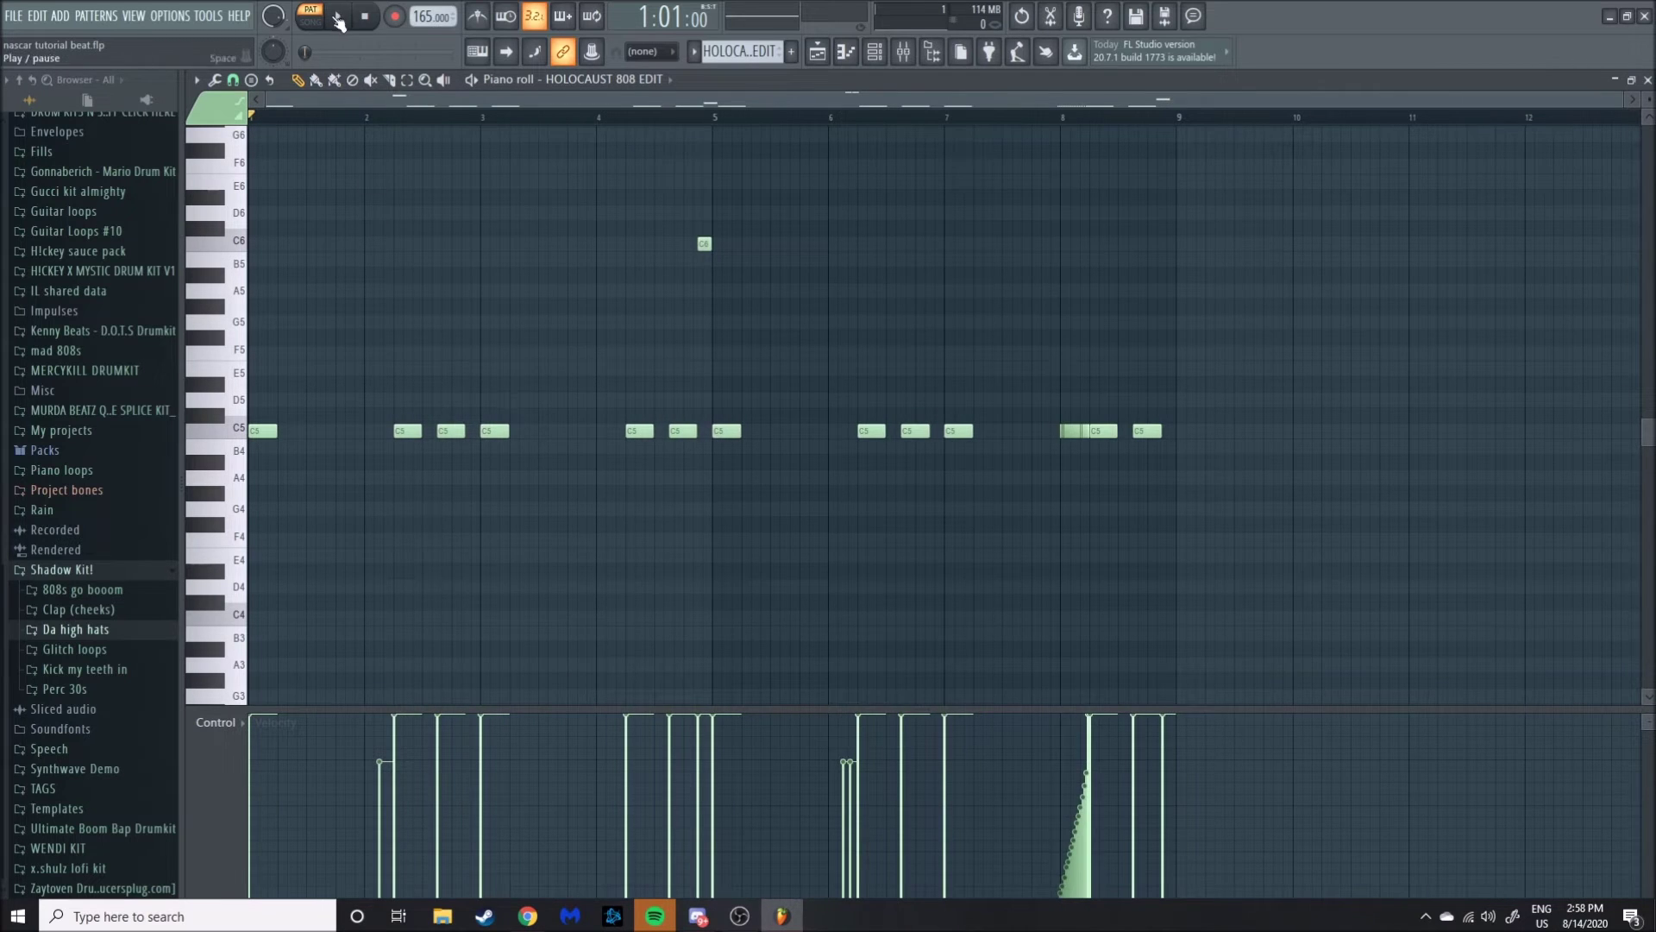
pyautogui.click(338, 19)
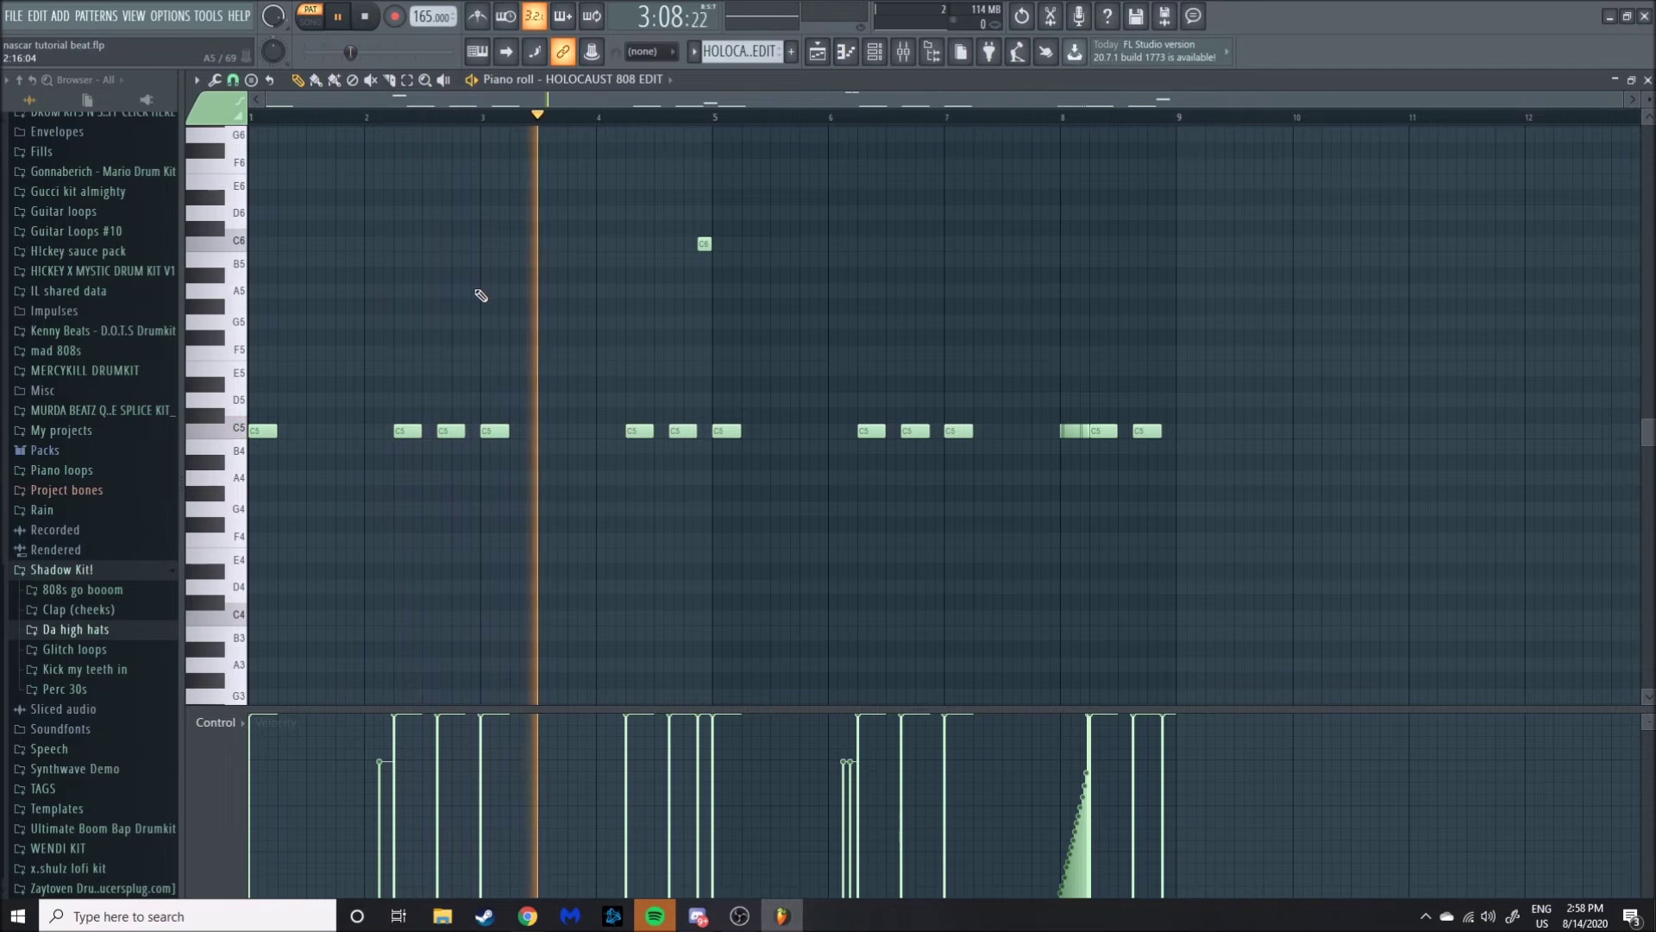
pyautogui.scroll(5, 481, 295)
pyautogui.scroll(-2, 480, 295)
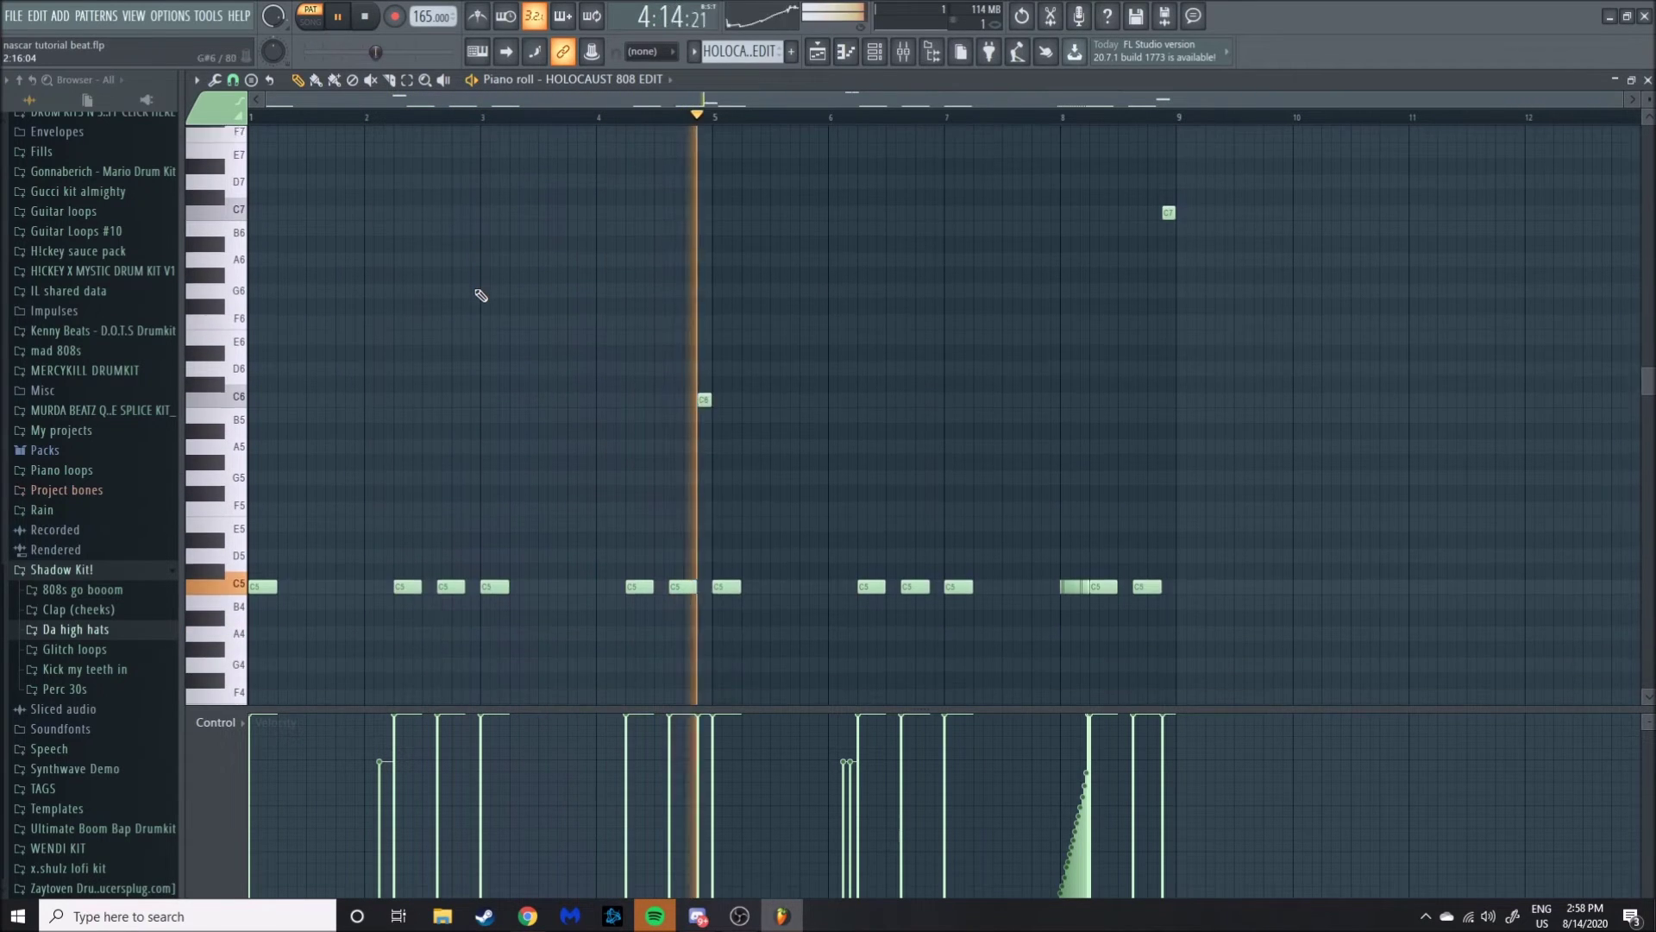
pyautogui.scroll(-1, 480, 295)
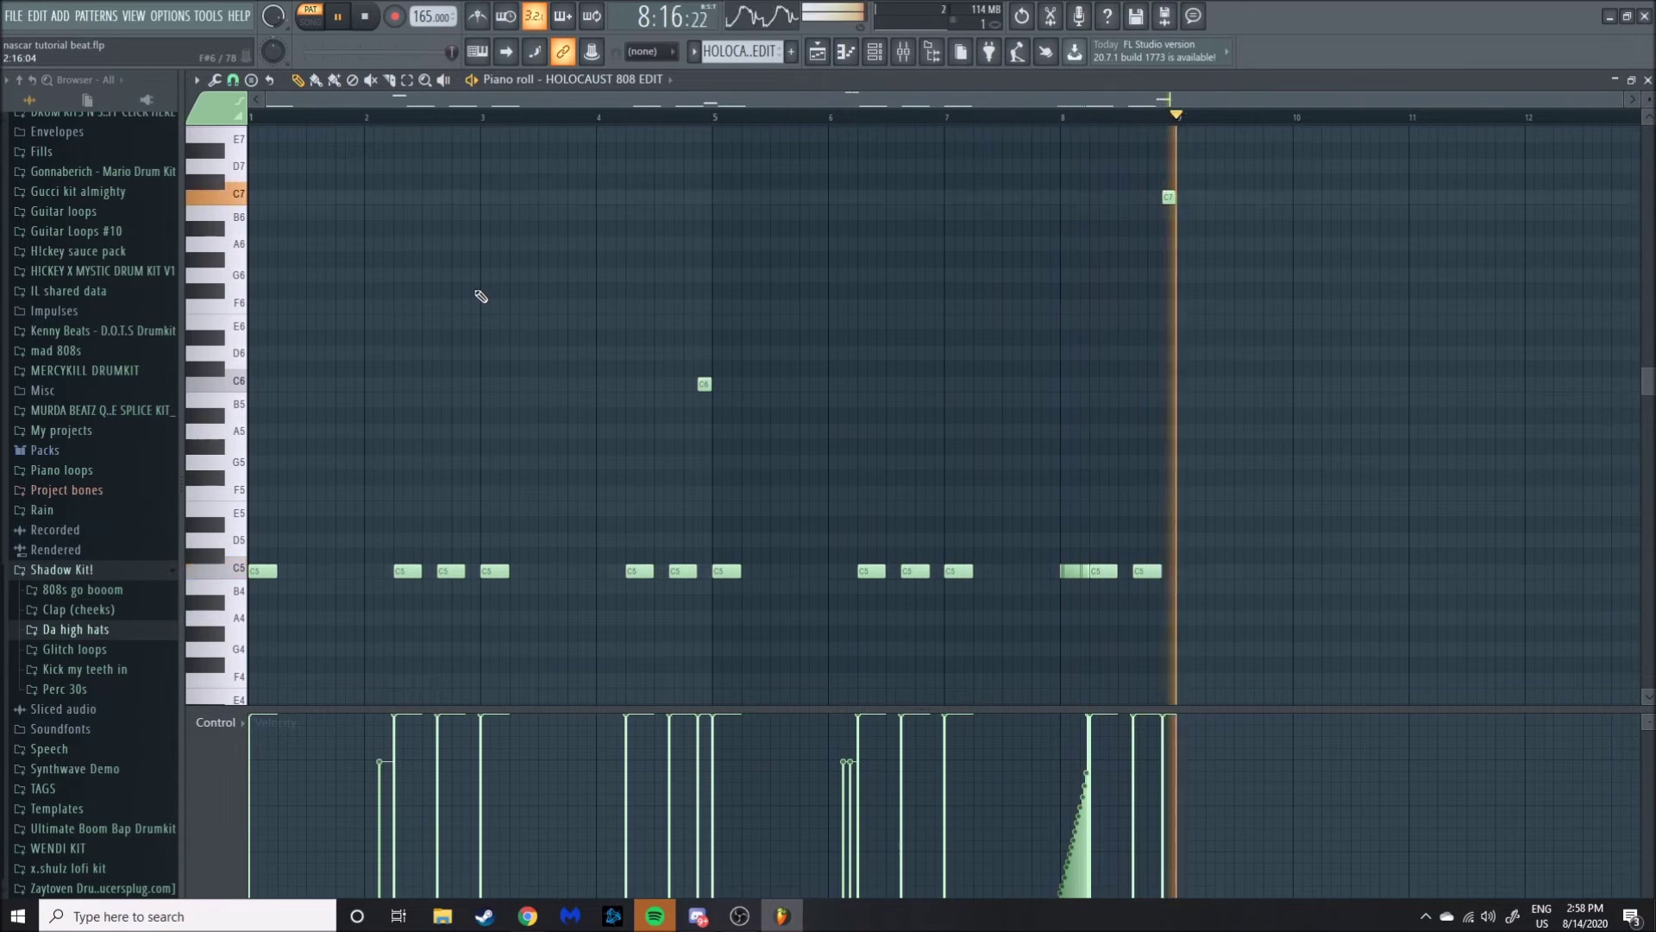
pyautogui.press('space')
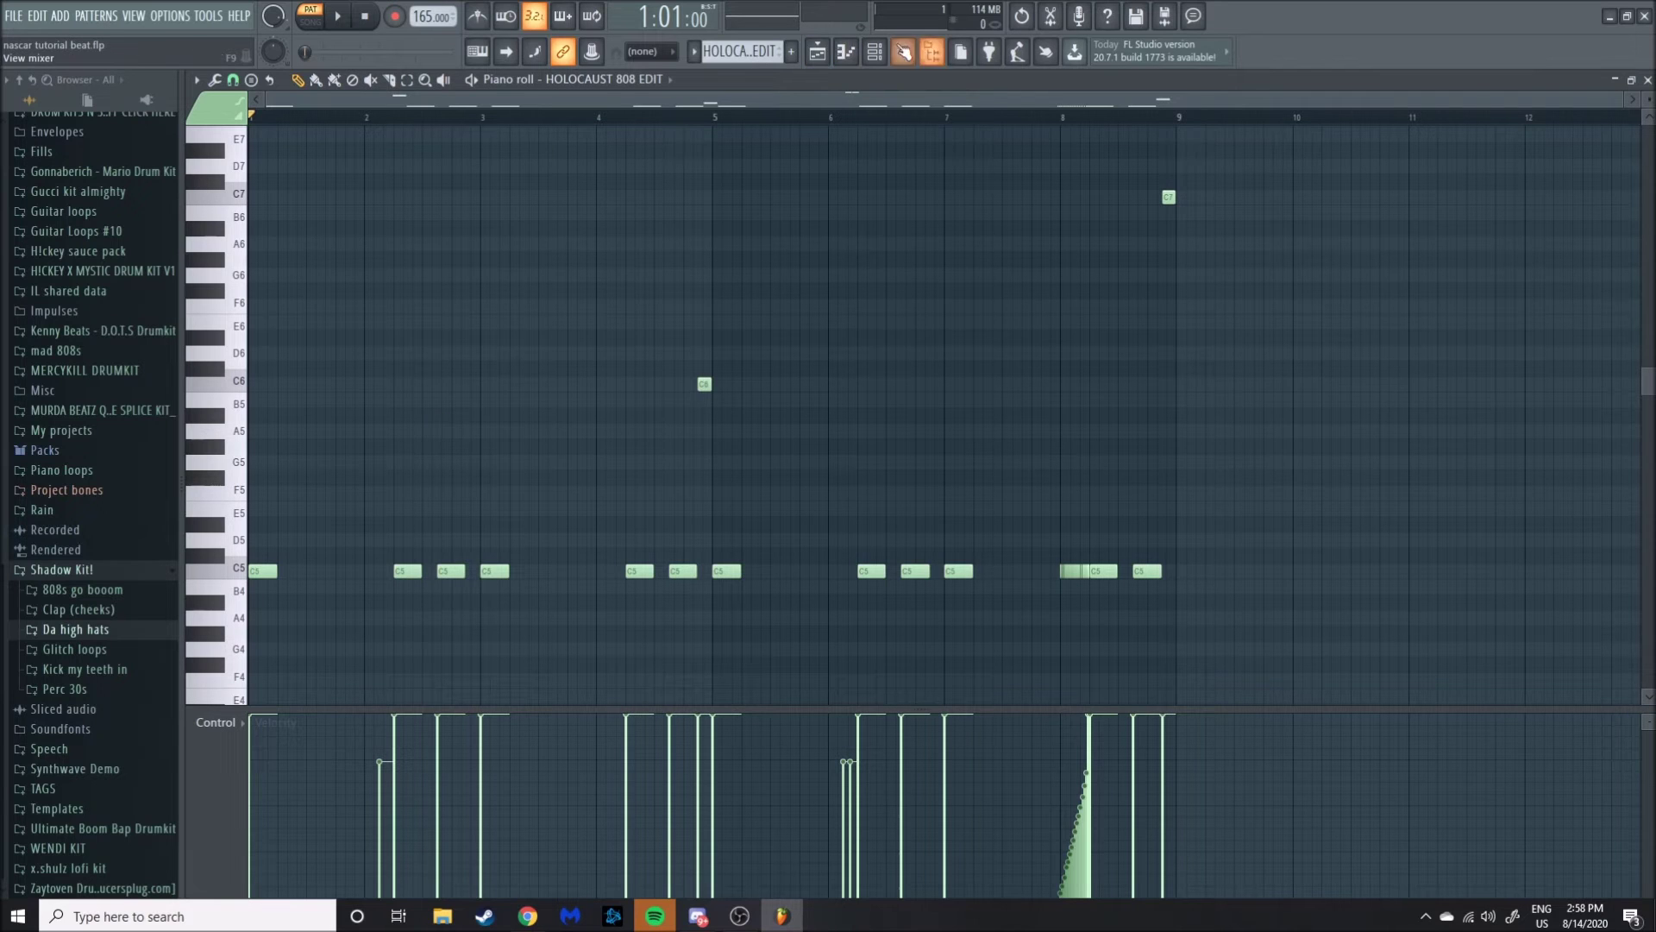
pyautogui.click(903, 51)
# Turn down the HOLOCAUST 808 EDIT volume envelope's hold, then close its settings and the channel rack.
pyautogui.click(903, 51)
pyautogui.click(875, 52)
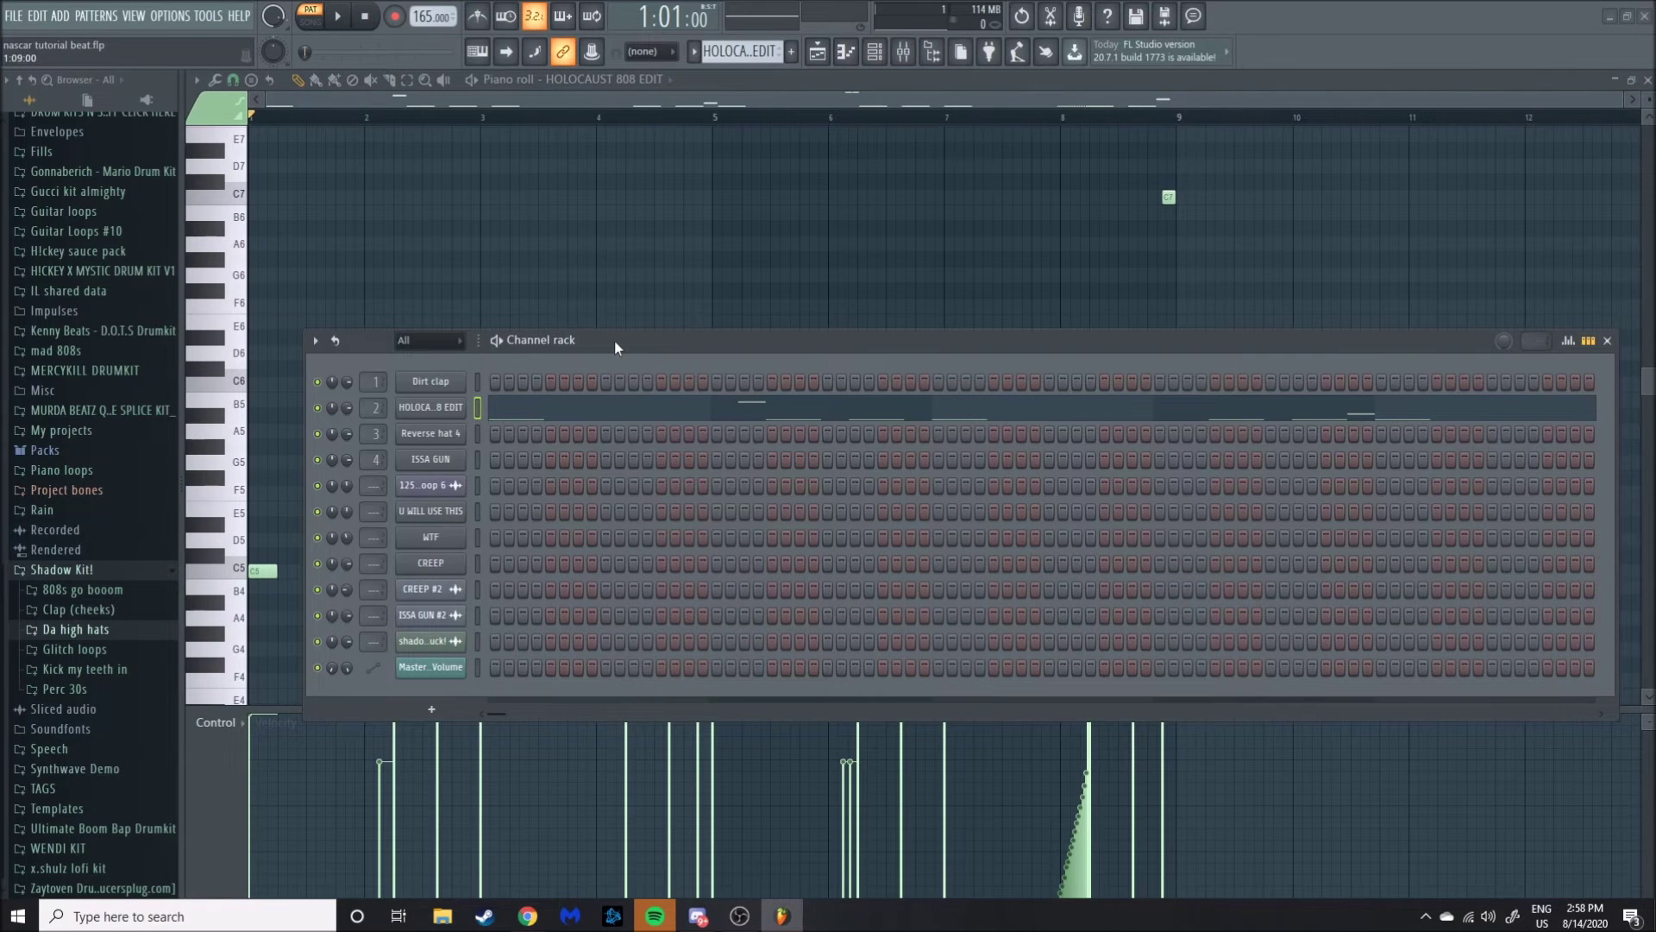
pyautogui.moveTo(614, 340); pyautogui.dragTo(773, 565)
pyautogui.click(470, 386)
pyautogui.click(283, 258)
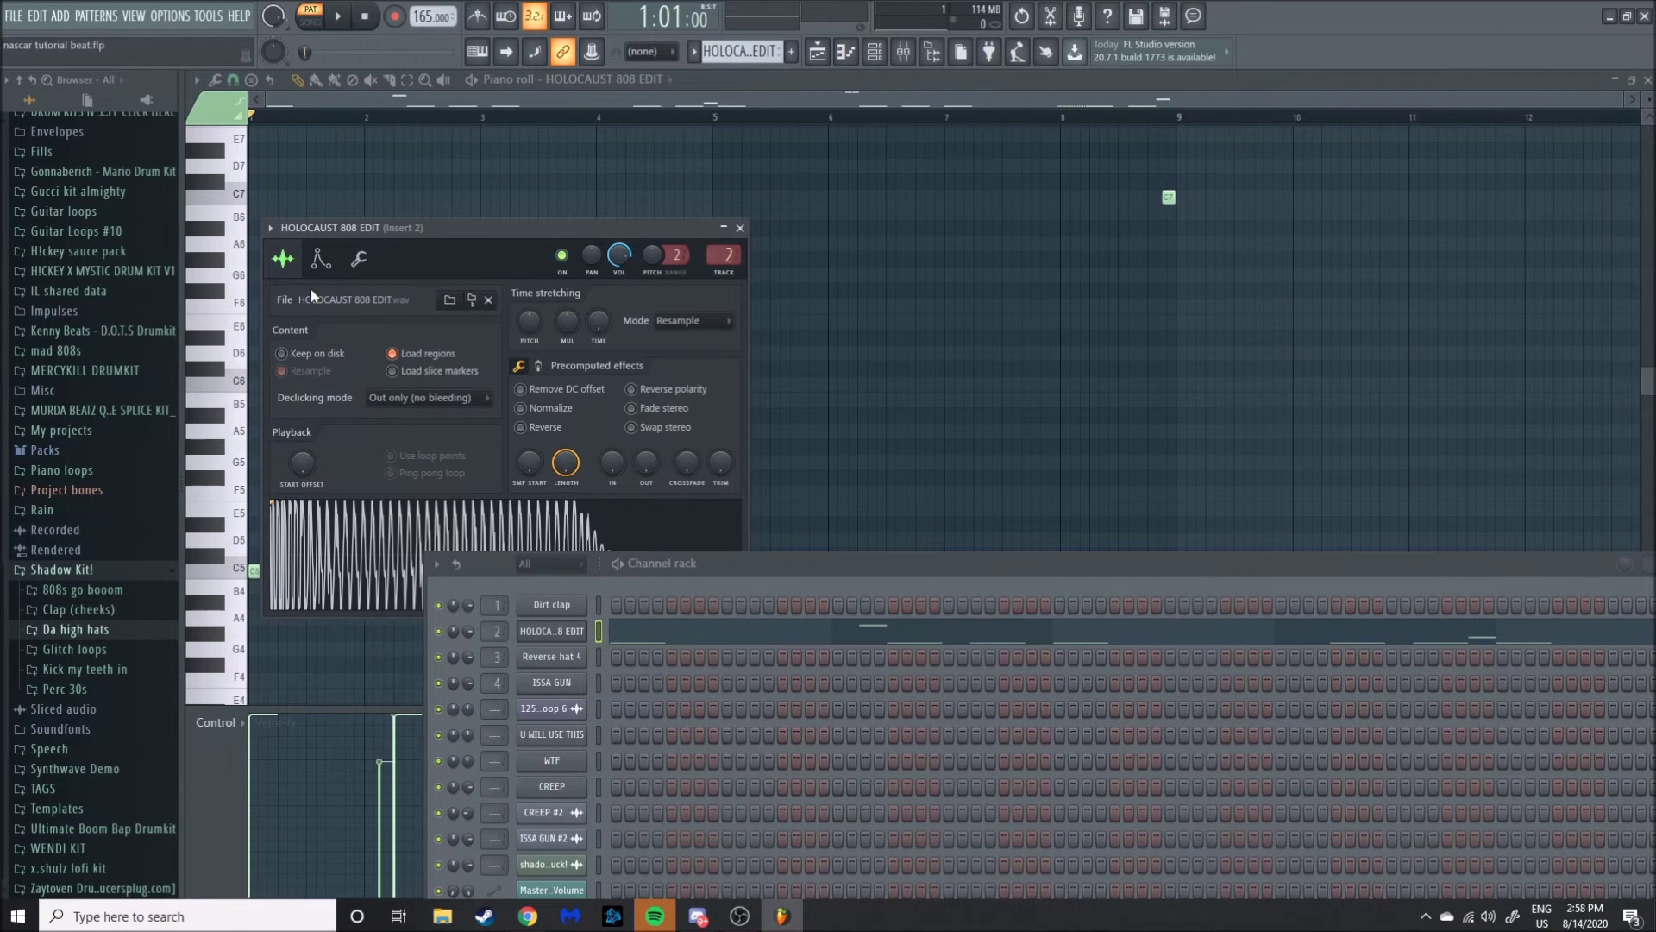
pyautogui.click(321, 258)
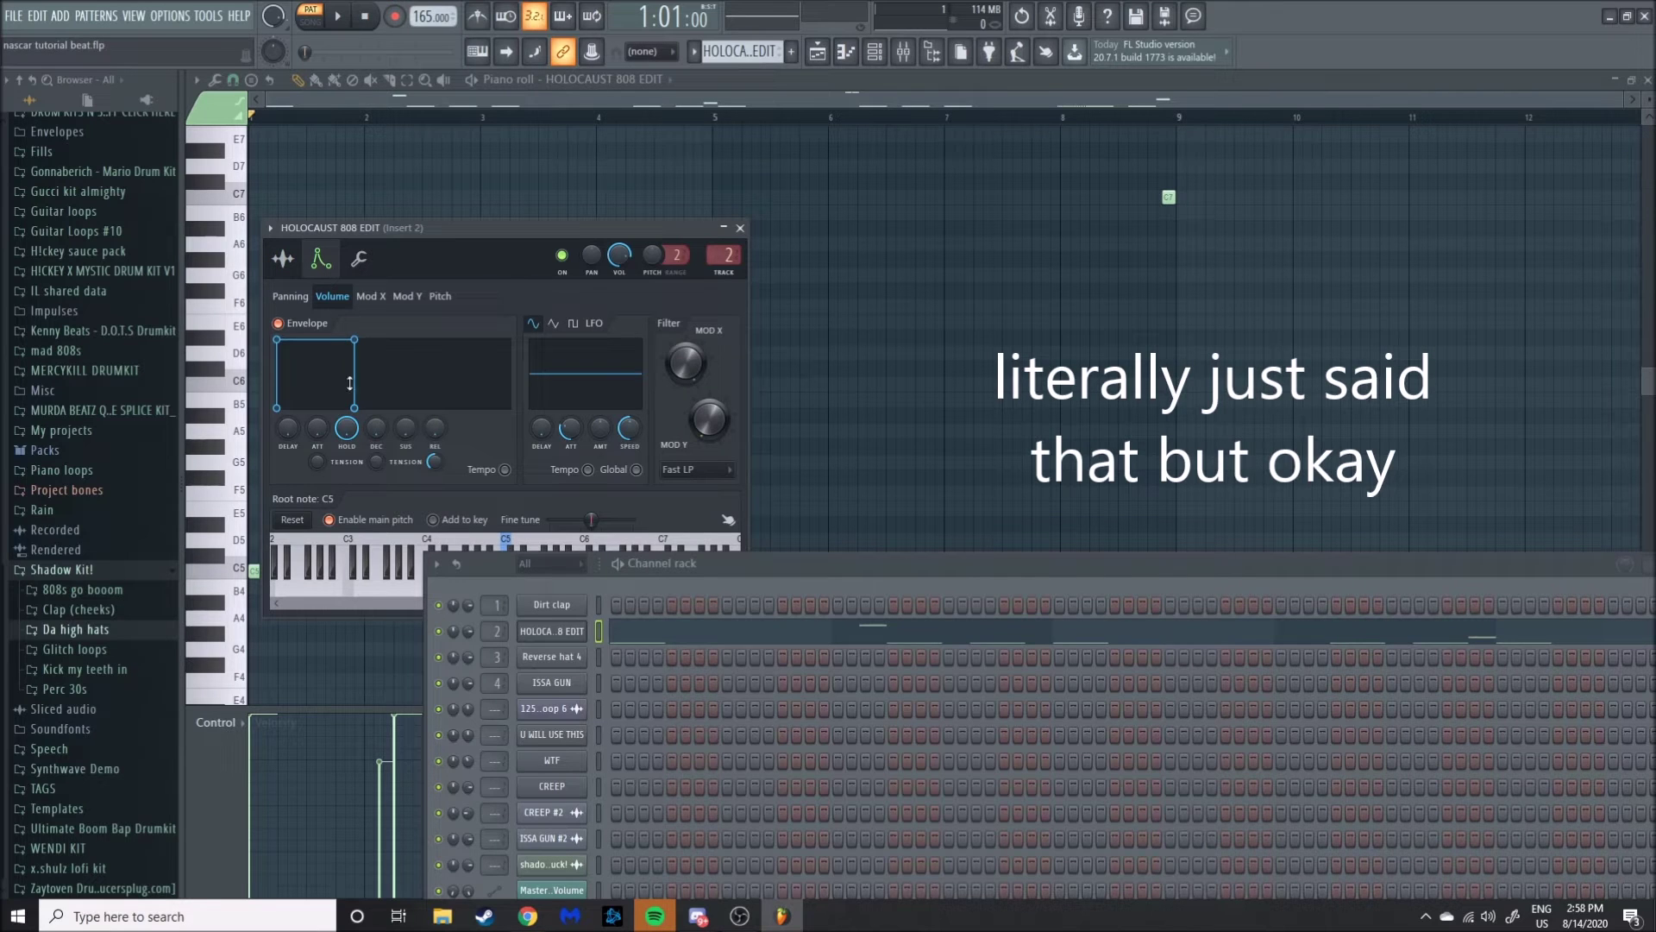
pyautogui.moveTo(349, 430)
pyautogui.mouseDown()
pyautogui.moveTo(348, 479)
pyautogui.moveTo(376, 397)
pyautogui.moveTo(376, 428)
pyautogui.moveTo(346, 428)
pyautogui.mouseUp()
pyautogui.press('F7')
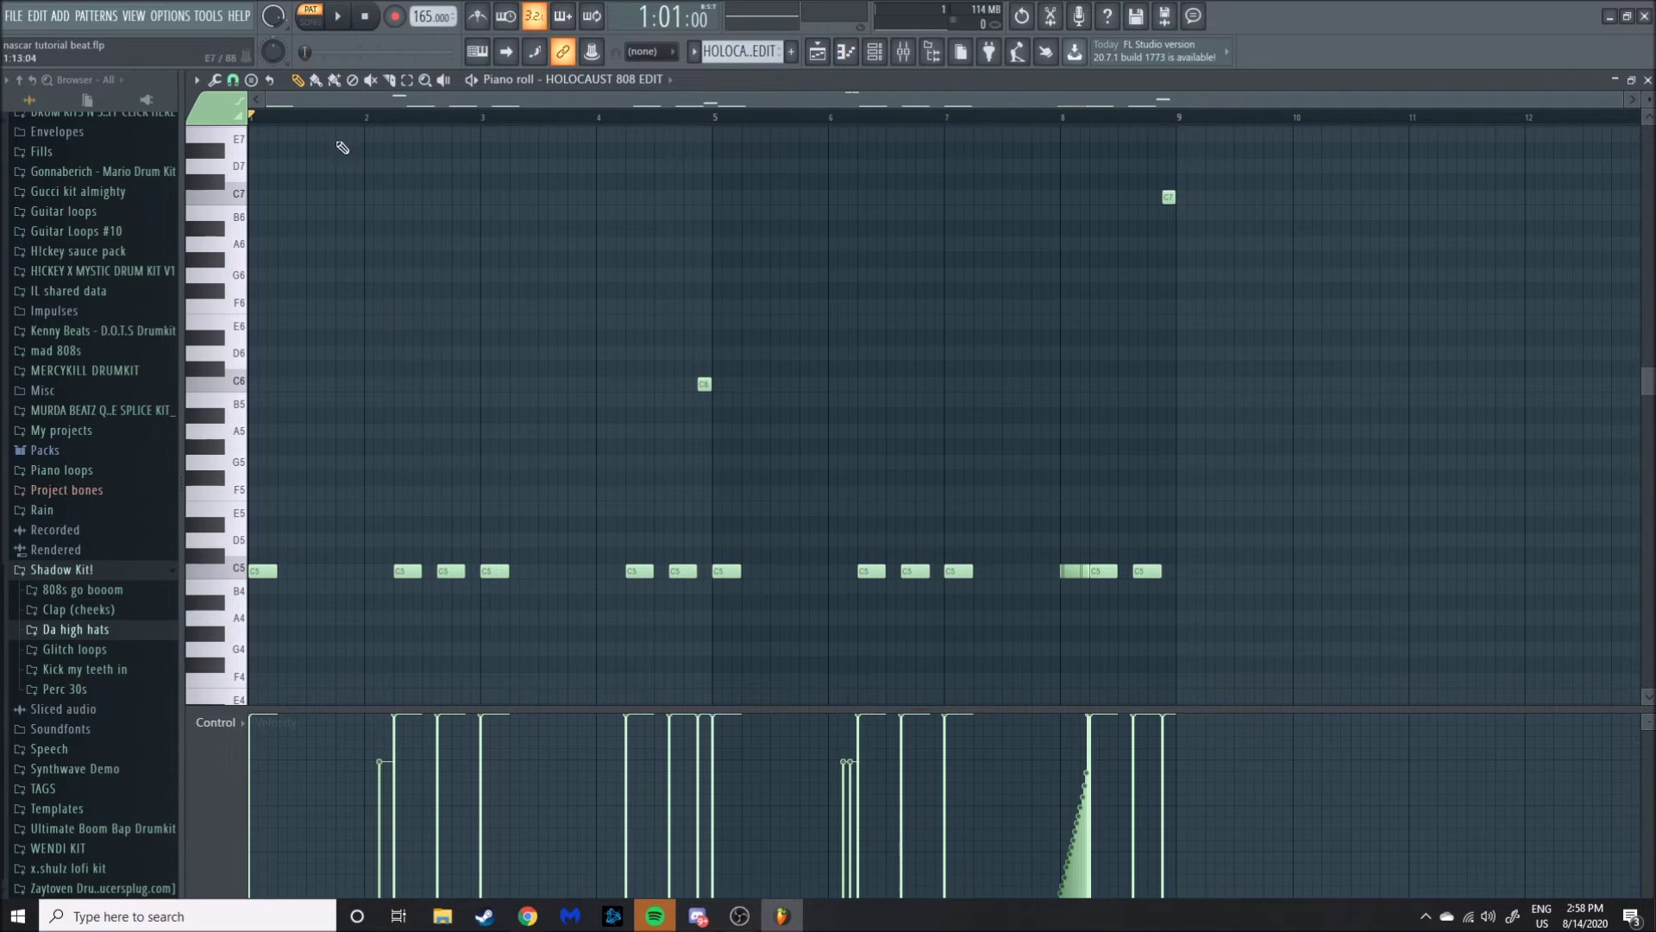
# Play back the 808 pattern to review it.
pyautogui.scroll(-1, 360, 332)
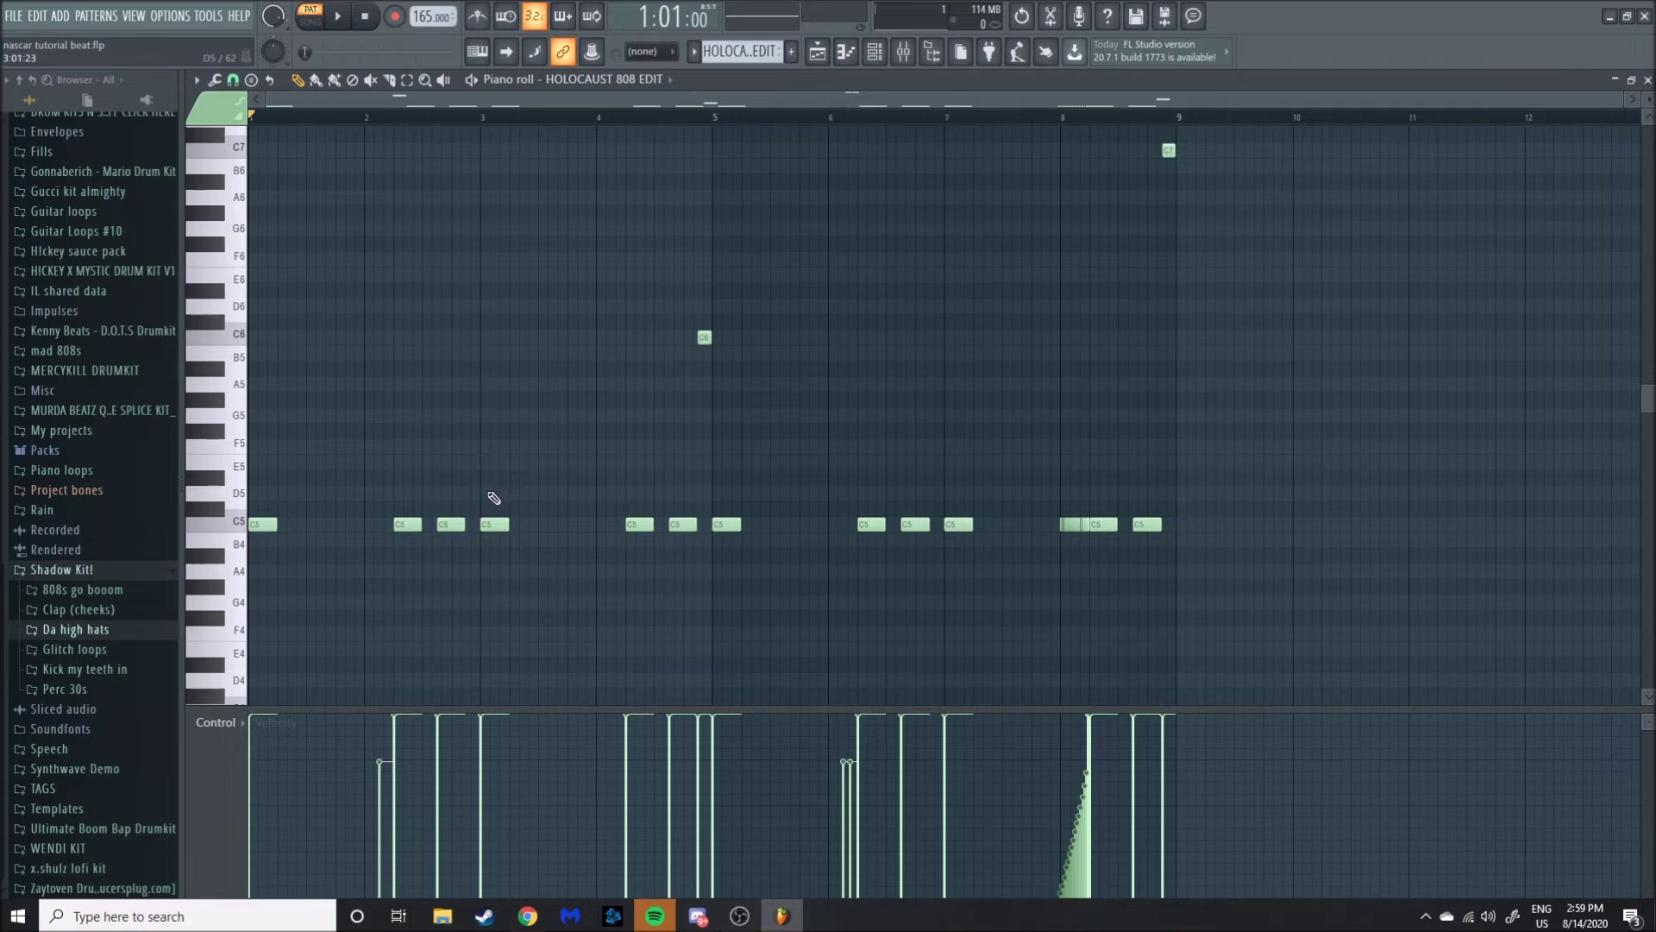
pyautogui.scroll(2, 494, 501)
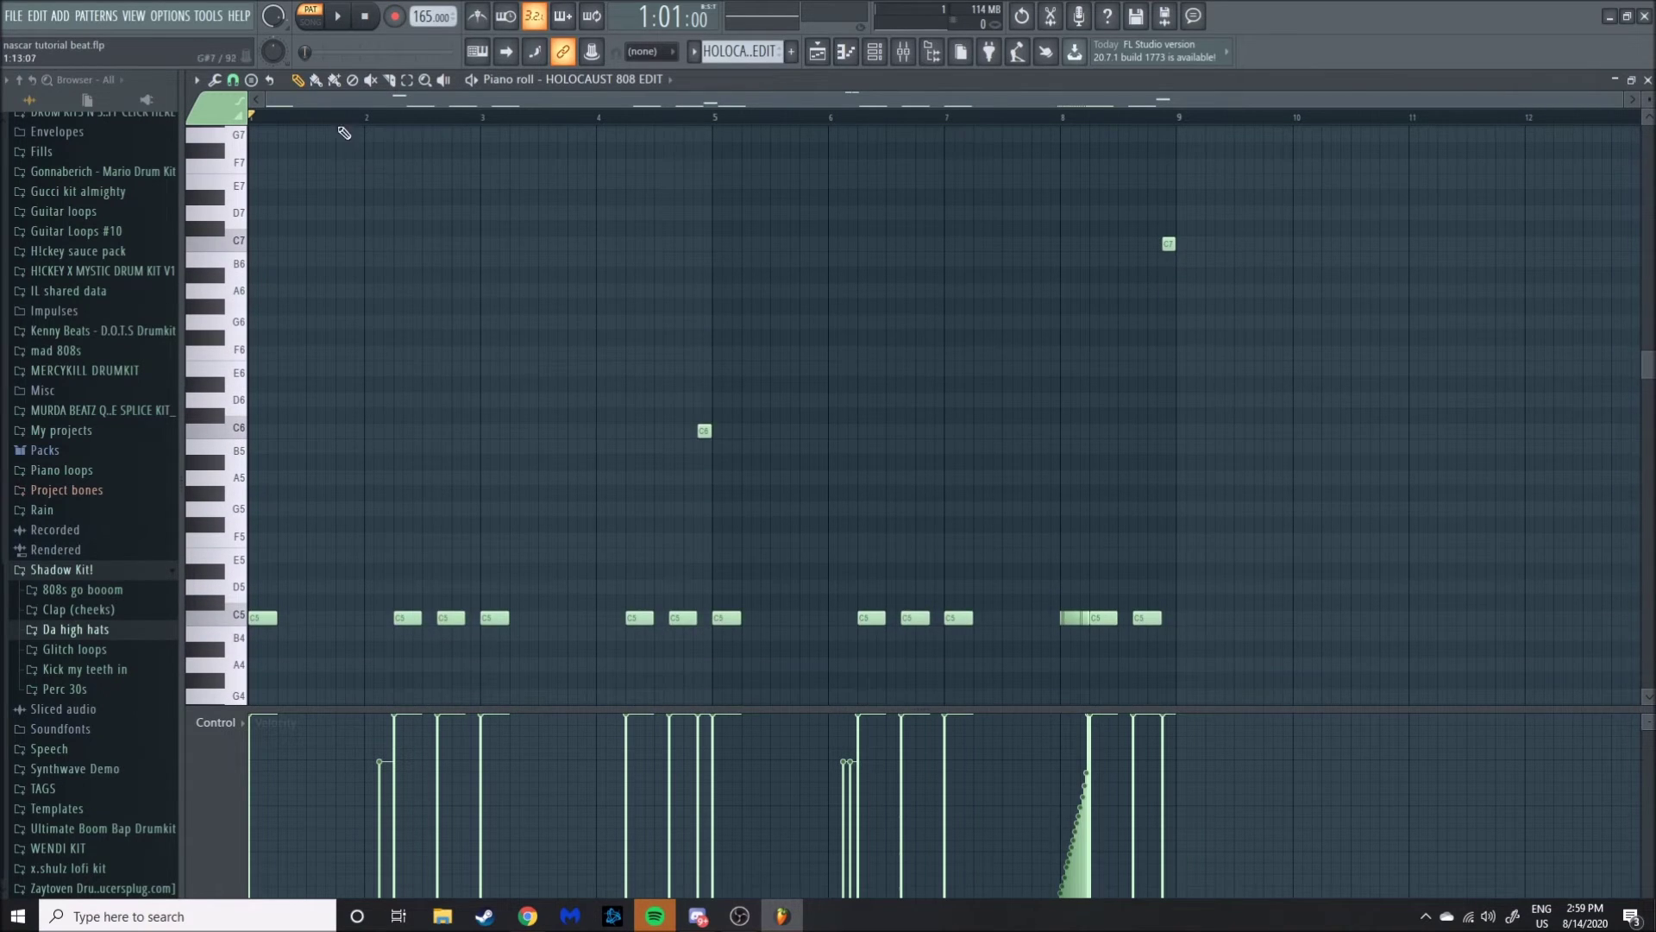
pyautogui.press('space')
pyautogui.scroll(1, 480, 310)
pyautogui.scroll(4, 480, 310)
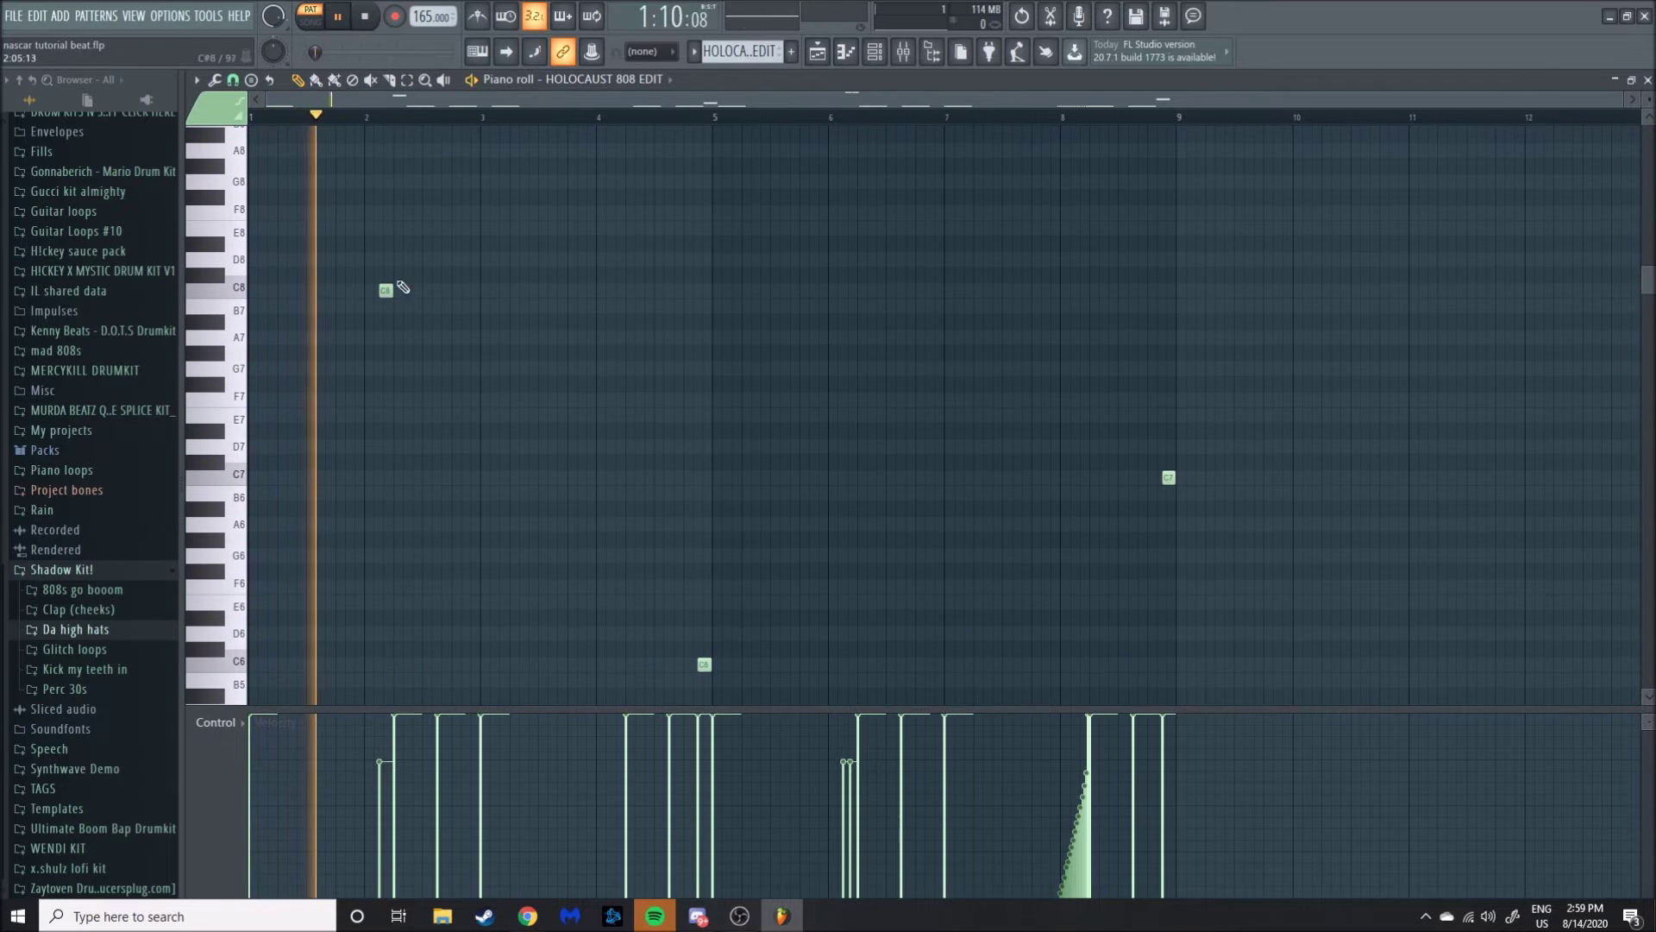
pyautogui.click(340, 20)
pyautogui.scroll(-7, 366, 490)
# Add a C5 note at bar 2, transpose it up and back down, then delete it.
pyautogui.click(370, 525)
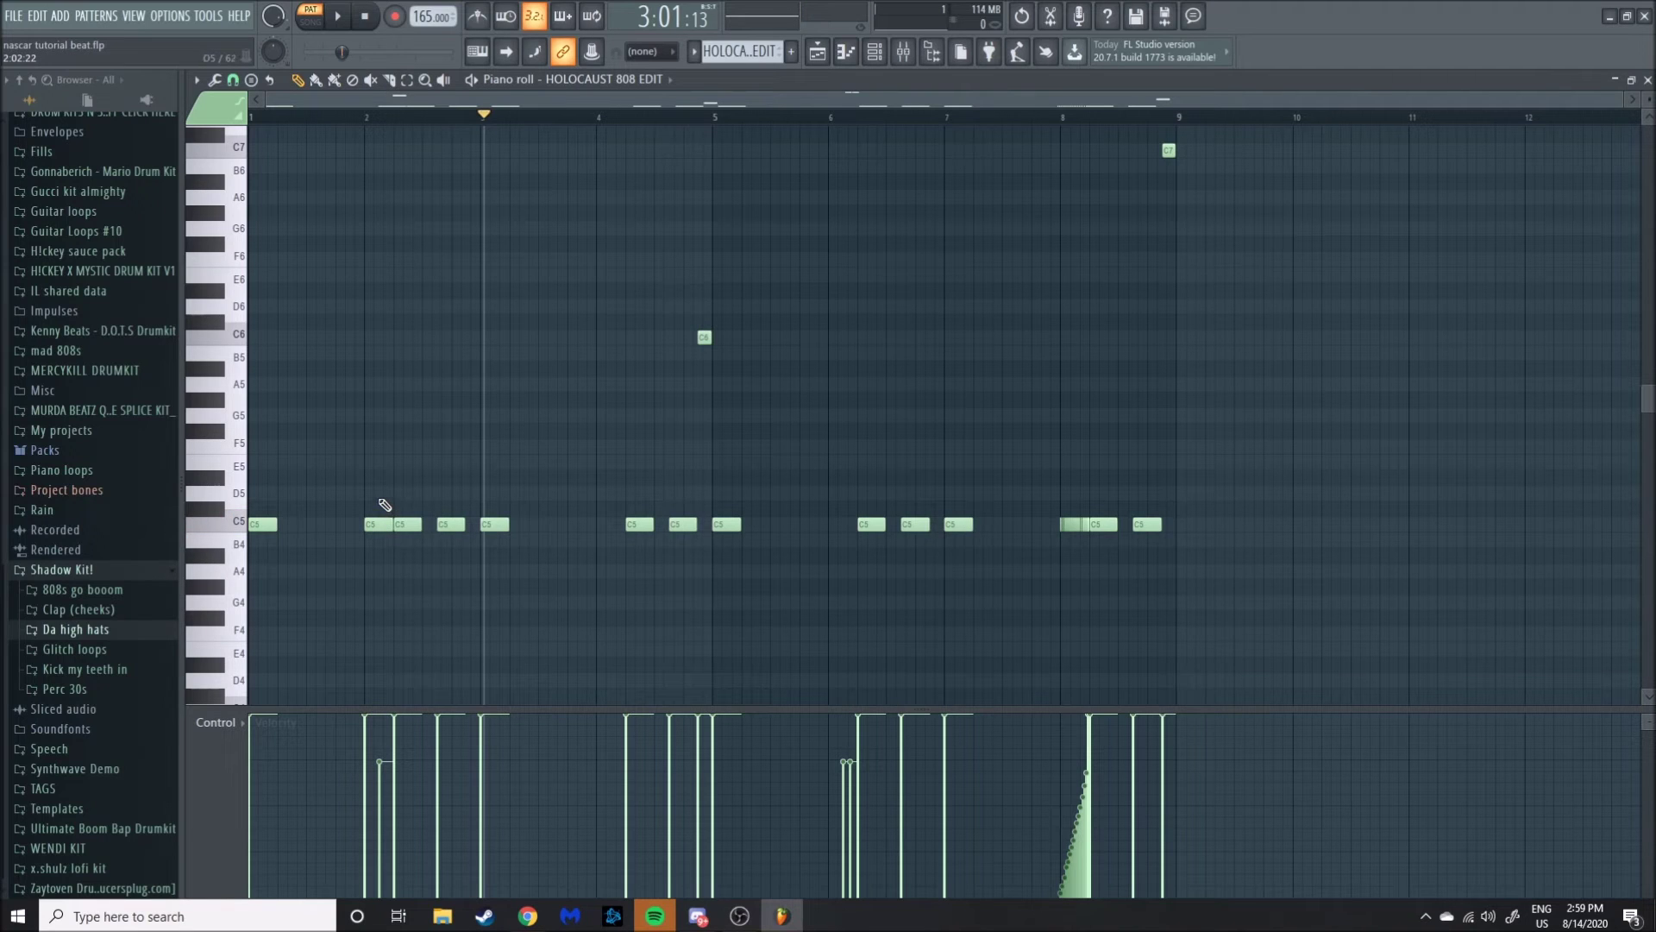
pyautogui.keyDown('ctrl'); pyautogui.click(379, 523); pyautogui.keyUp('ctrl')
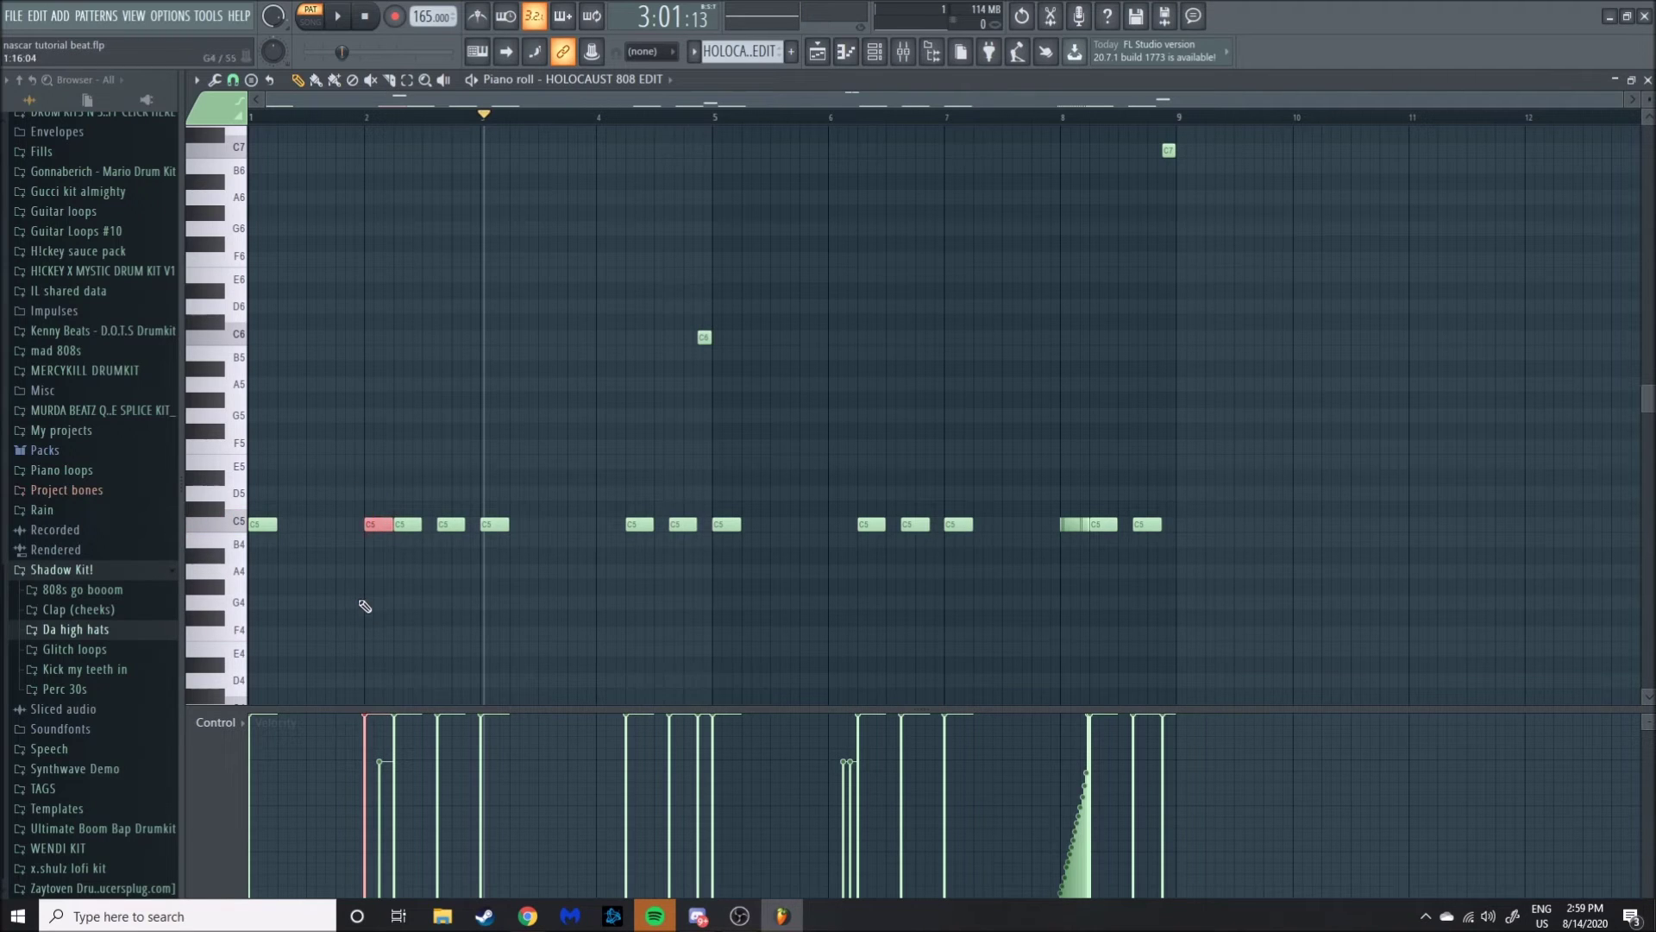
pyautogui.hotkey('ctrl', 'Up')
pyautogui.hotkey('ctrl', 'Up')
pyautogui.hotkey('ctrl', 'Up')
pyautogui.scroll(3, 317, 422)
pyautogui.scroll(5, 317, 422)
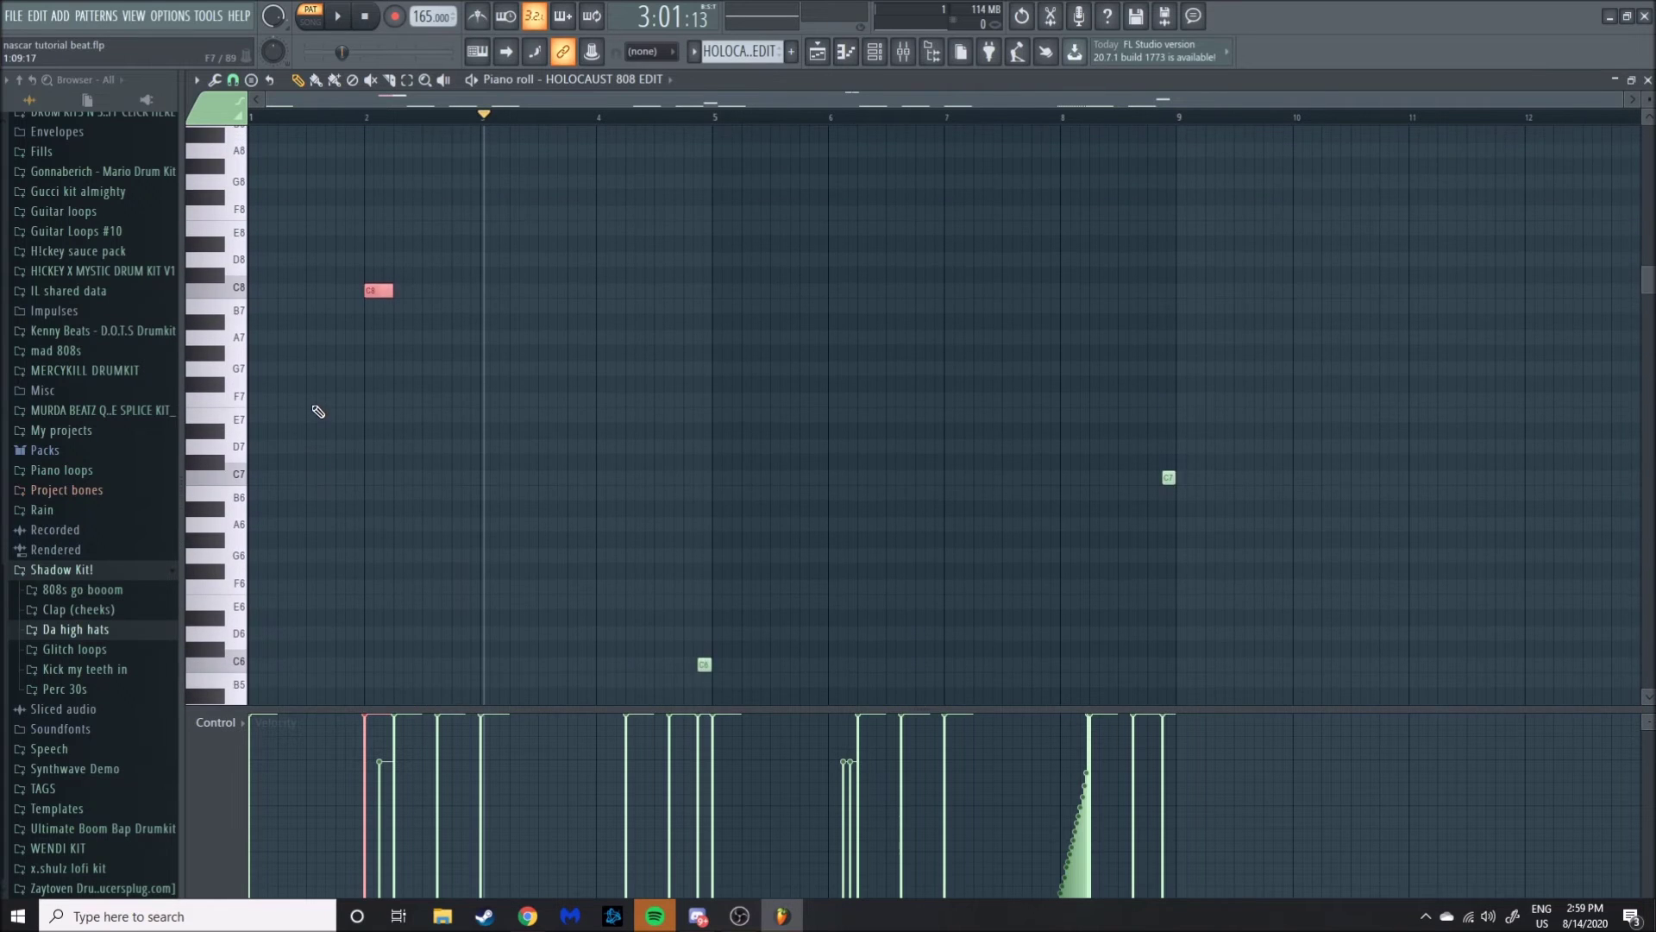
pyautogui.scroll(-2, 318, 414)
pyautogui.hotkey('ctrl', 'Down')
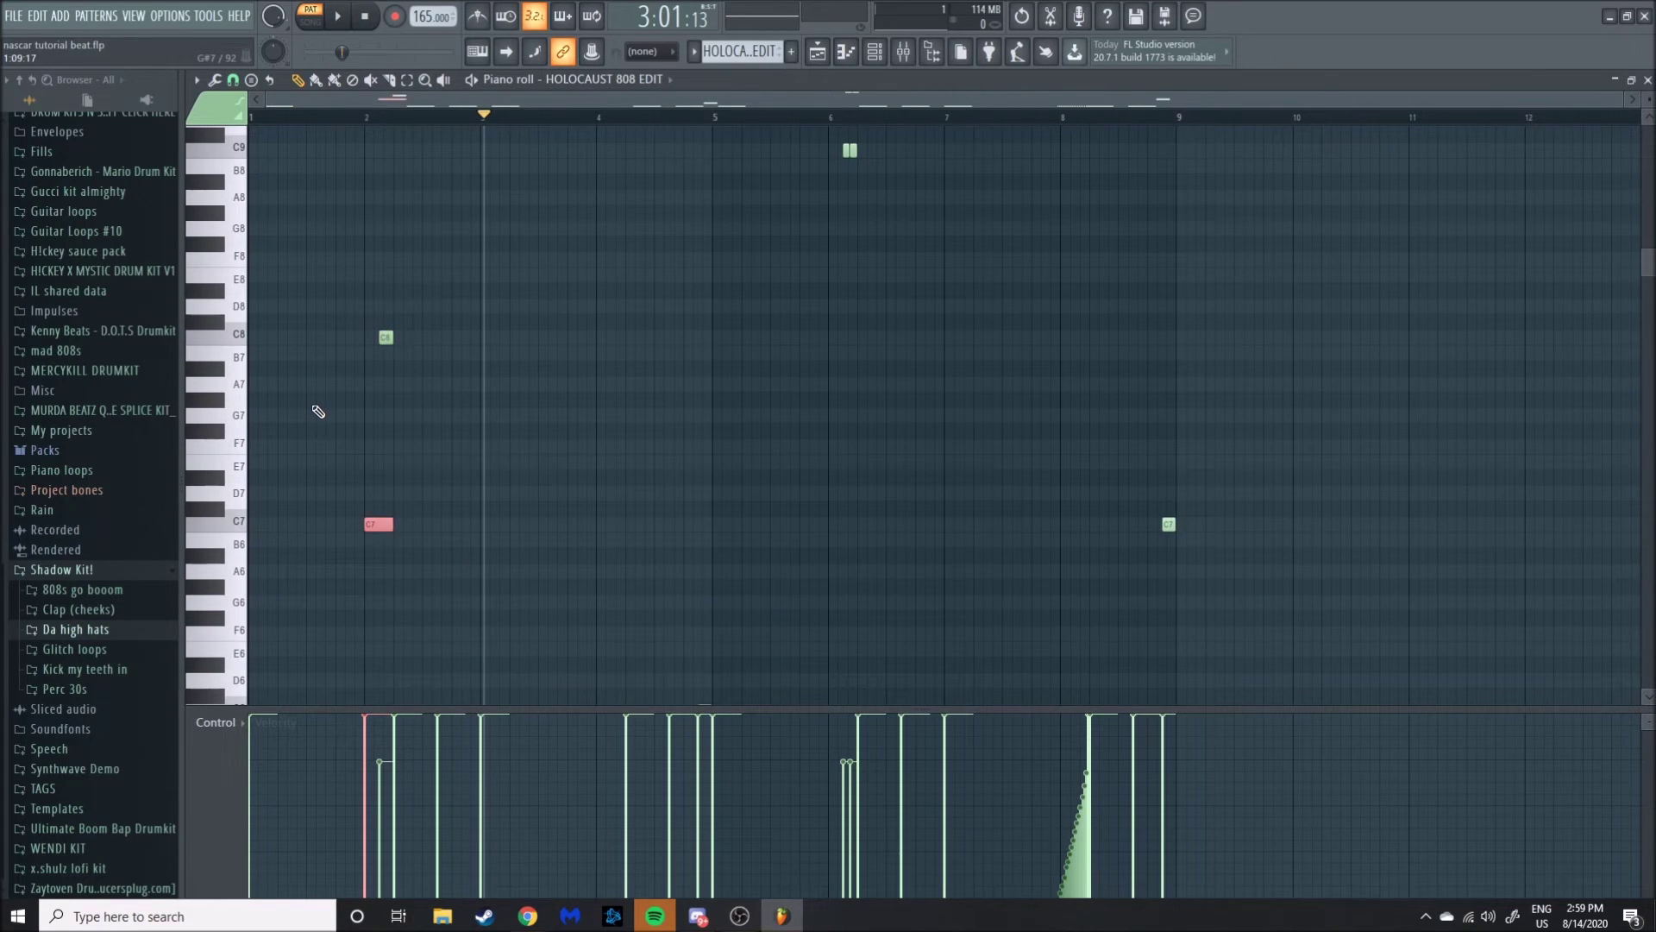
pyautogui.hotkey('ctrl', 'Down')
pyautogui.hotkey('ctrl', 'Down')
pyautogui.scroll(-5, 417, 523)
pyautogui.rightClick(380, 664)
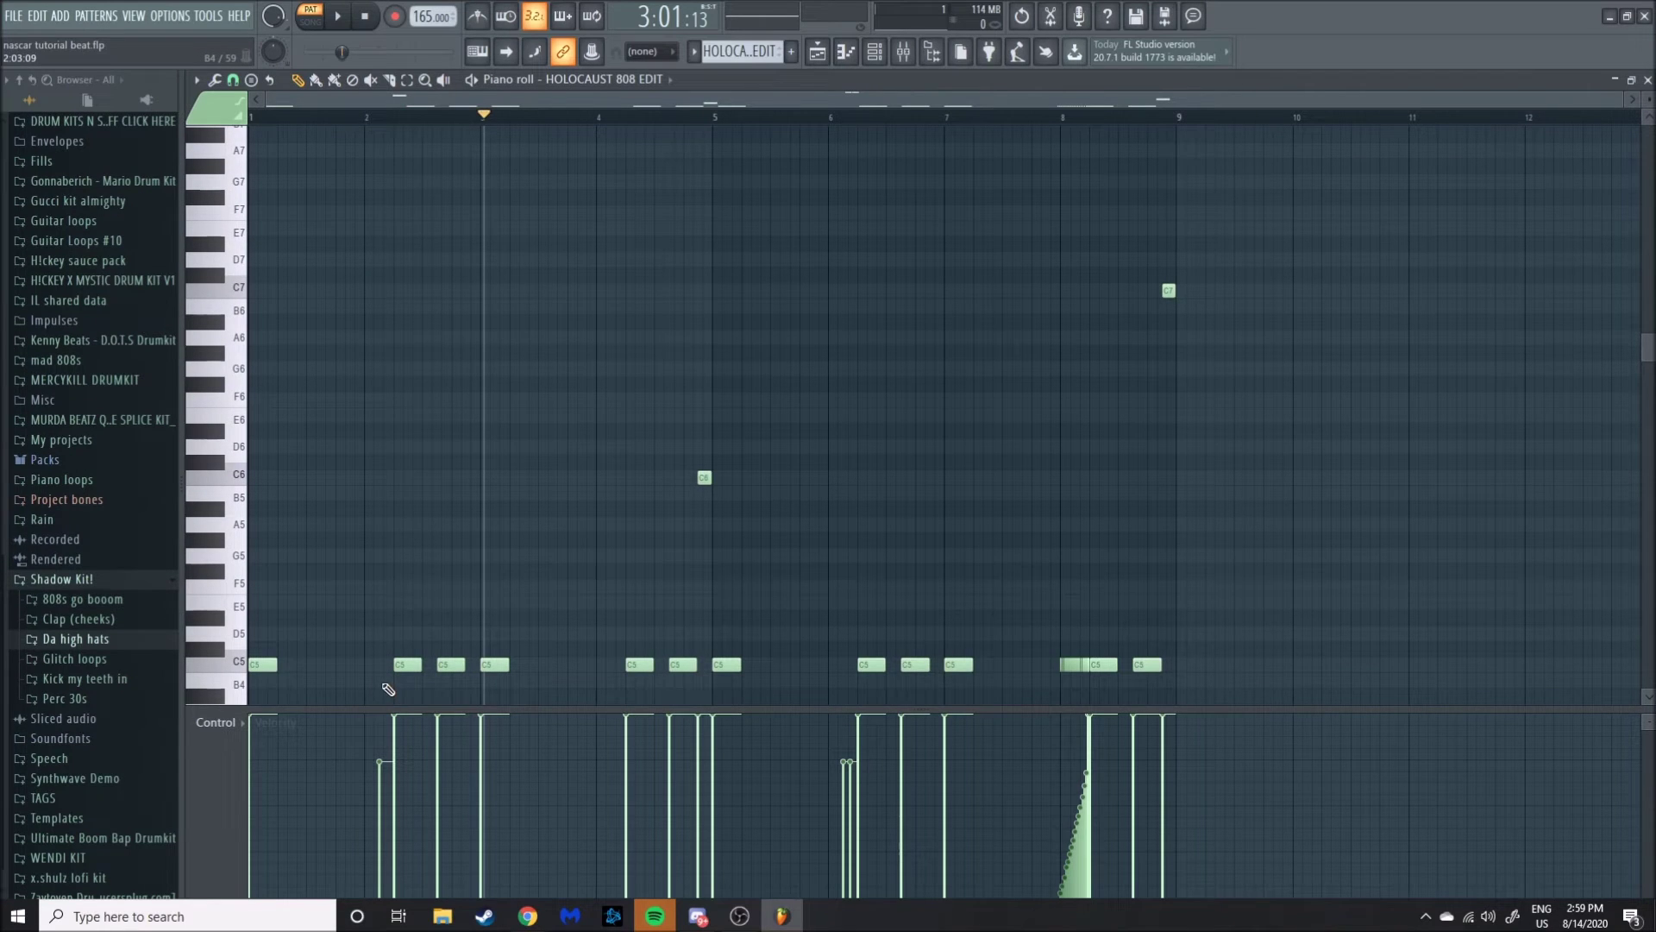
# Play the 808 from just before bar 8.
pyautogui.scroll(-3, 943, 544)
pyautogui.hscroll(1, 982, 445)
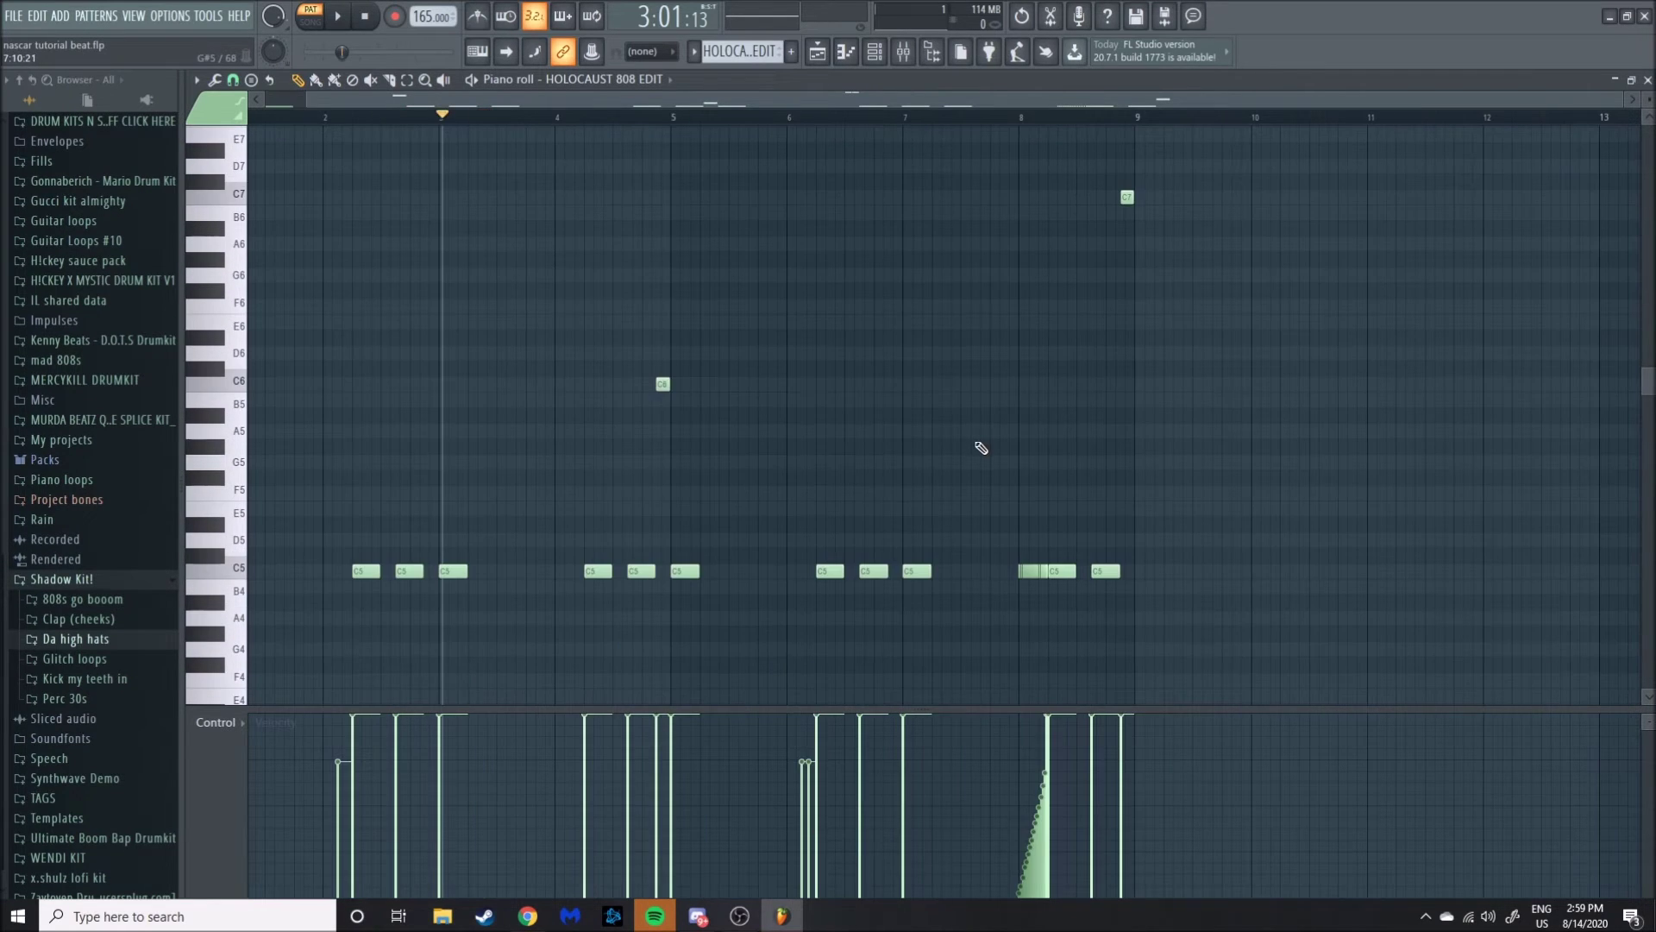
pyautogui.scroll(5, 1054, 628)
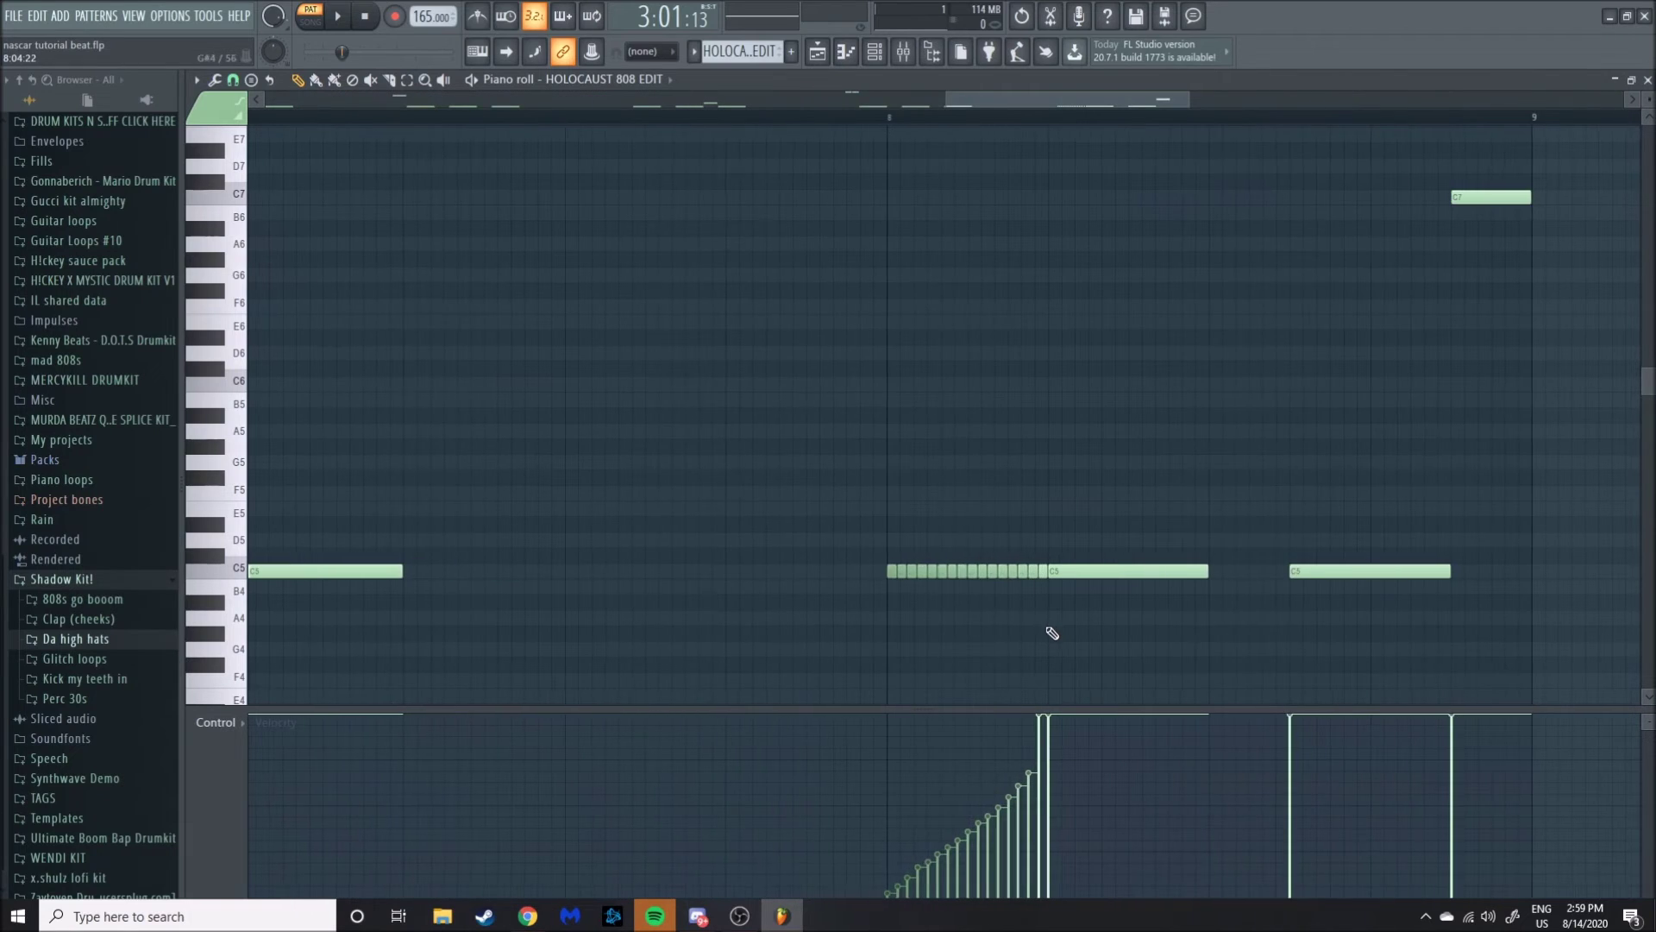
pyautogui.click(865, 118)
pyautogui.click(346, 18)
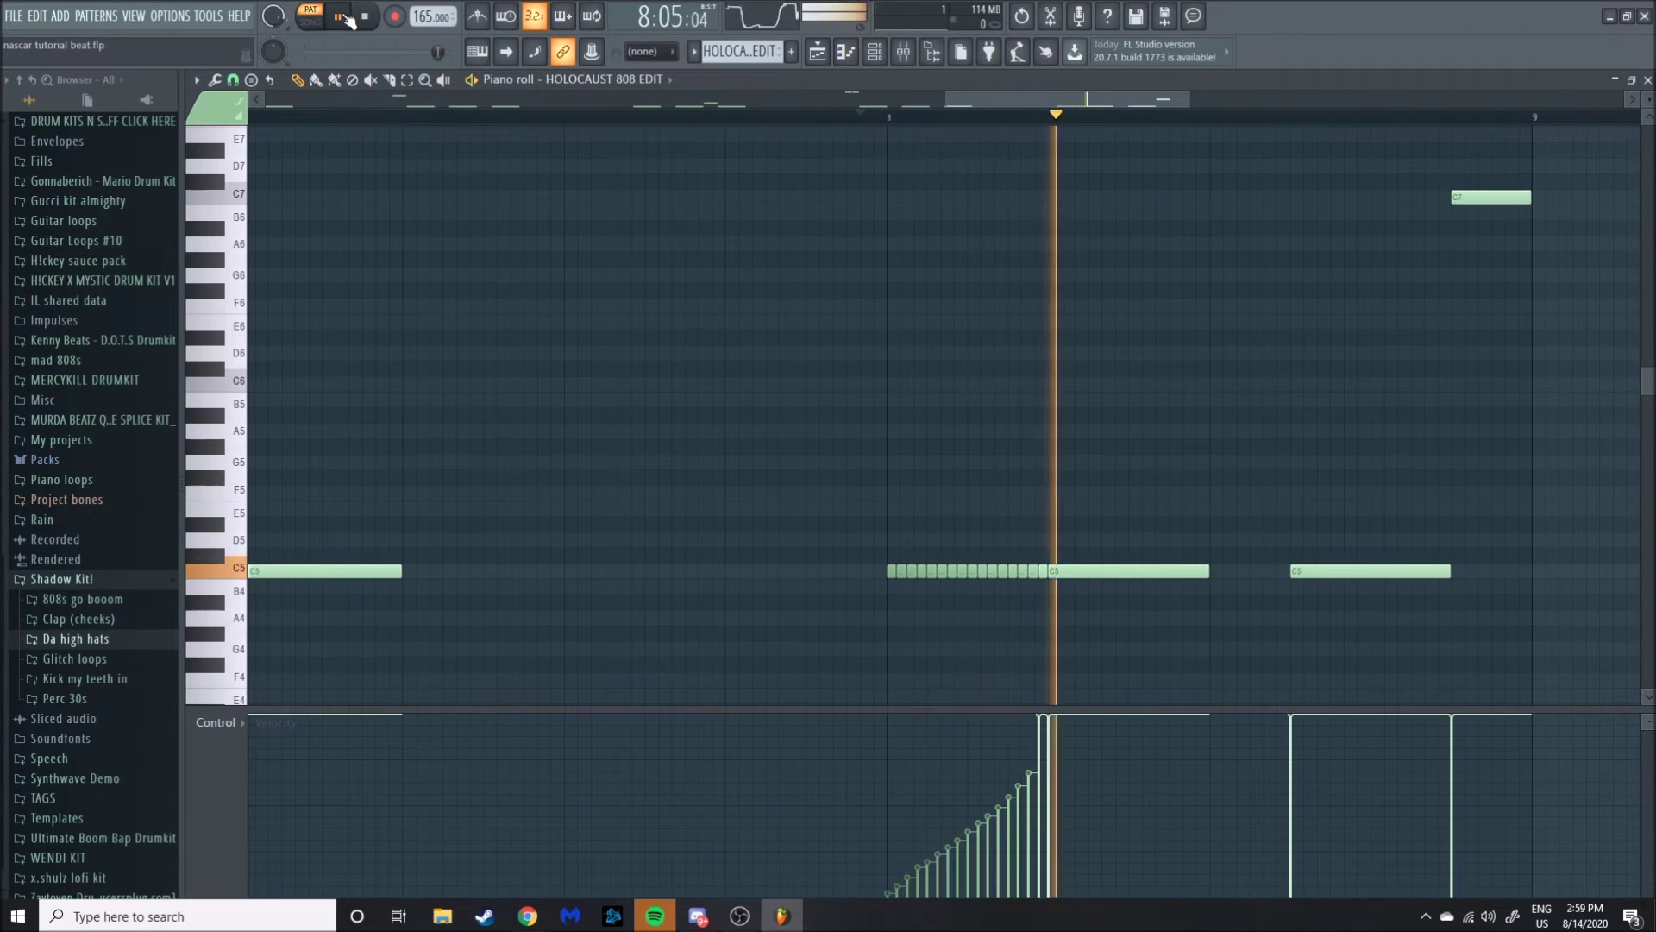
pyautogui.click(346, 17)
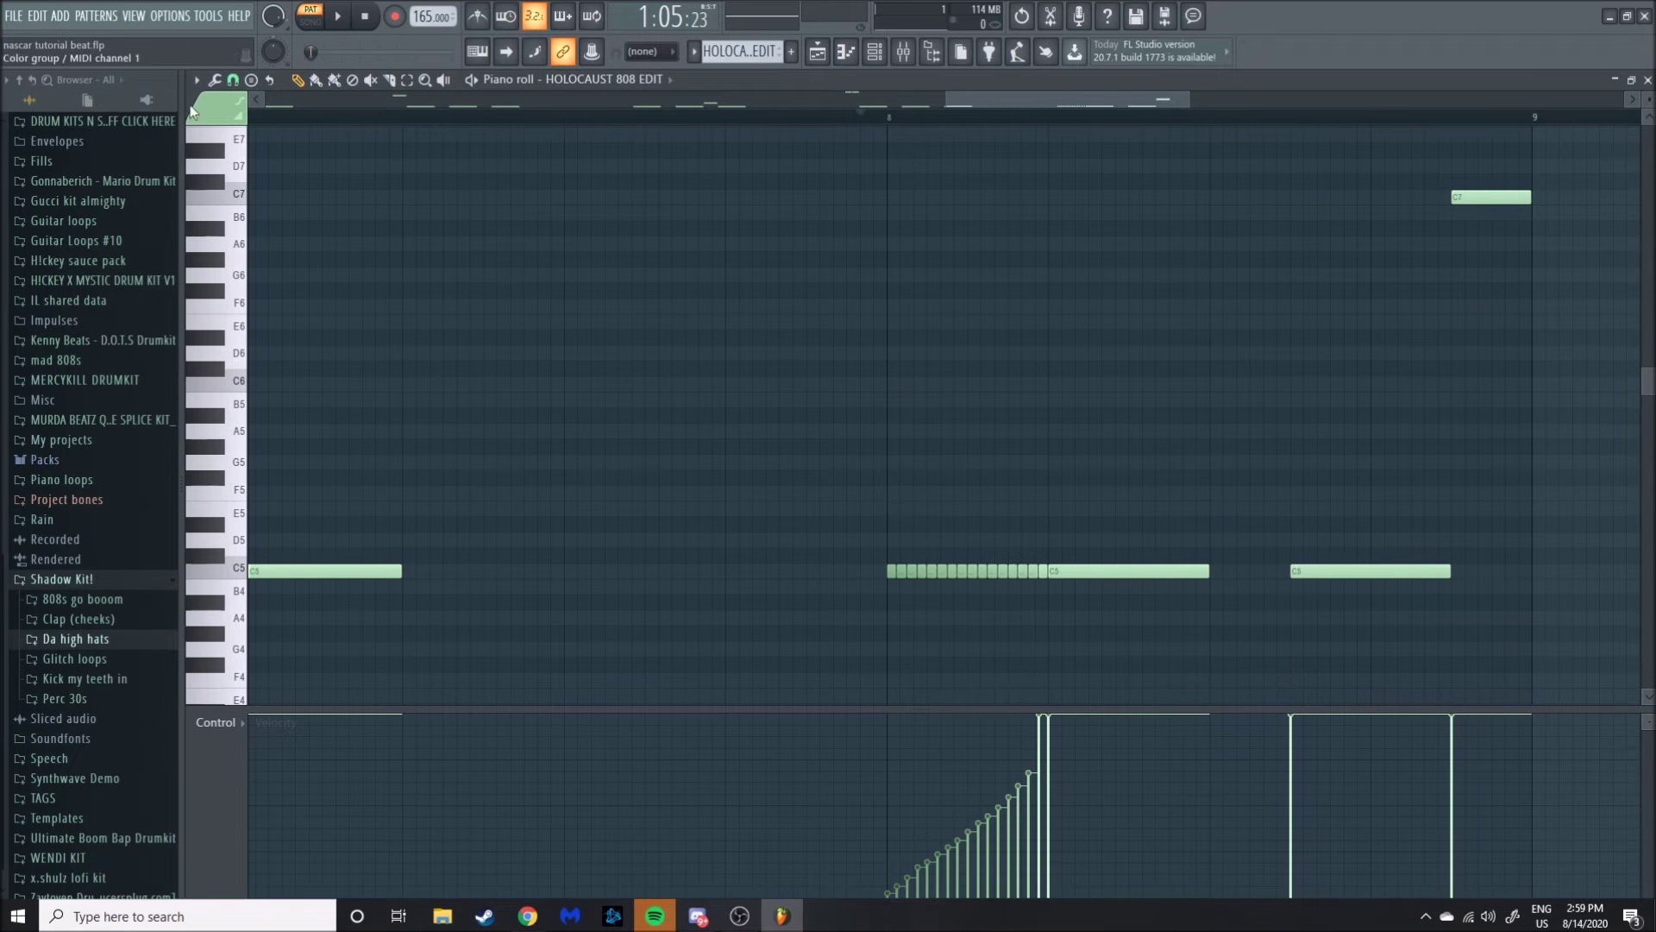
# Keep 1/3 step snapping and try G5 and G#5 notes at bar 8, deleting each.
pyautogui.click(233, 79)
pyautogui.click(255, 211)
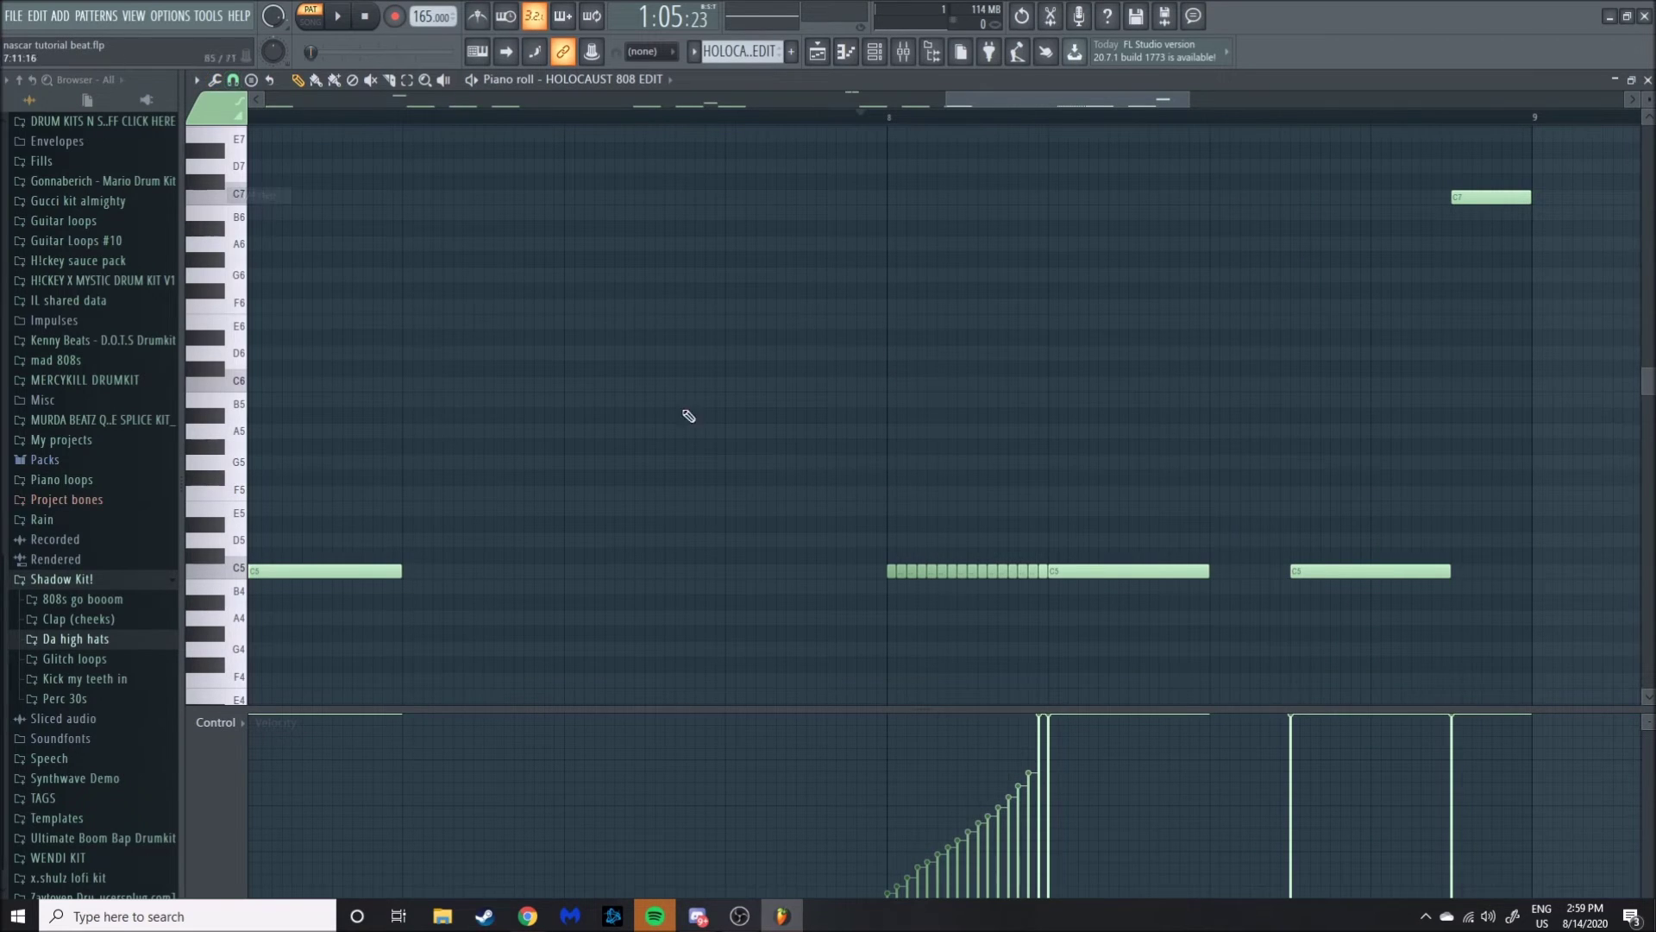
pyautogui.click(892, 462)
pyautogui.rightClick(910, 468)
pyautogui.doubleClick(892, 447)
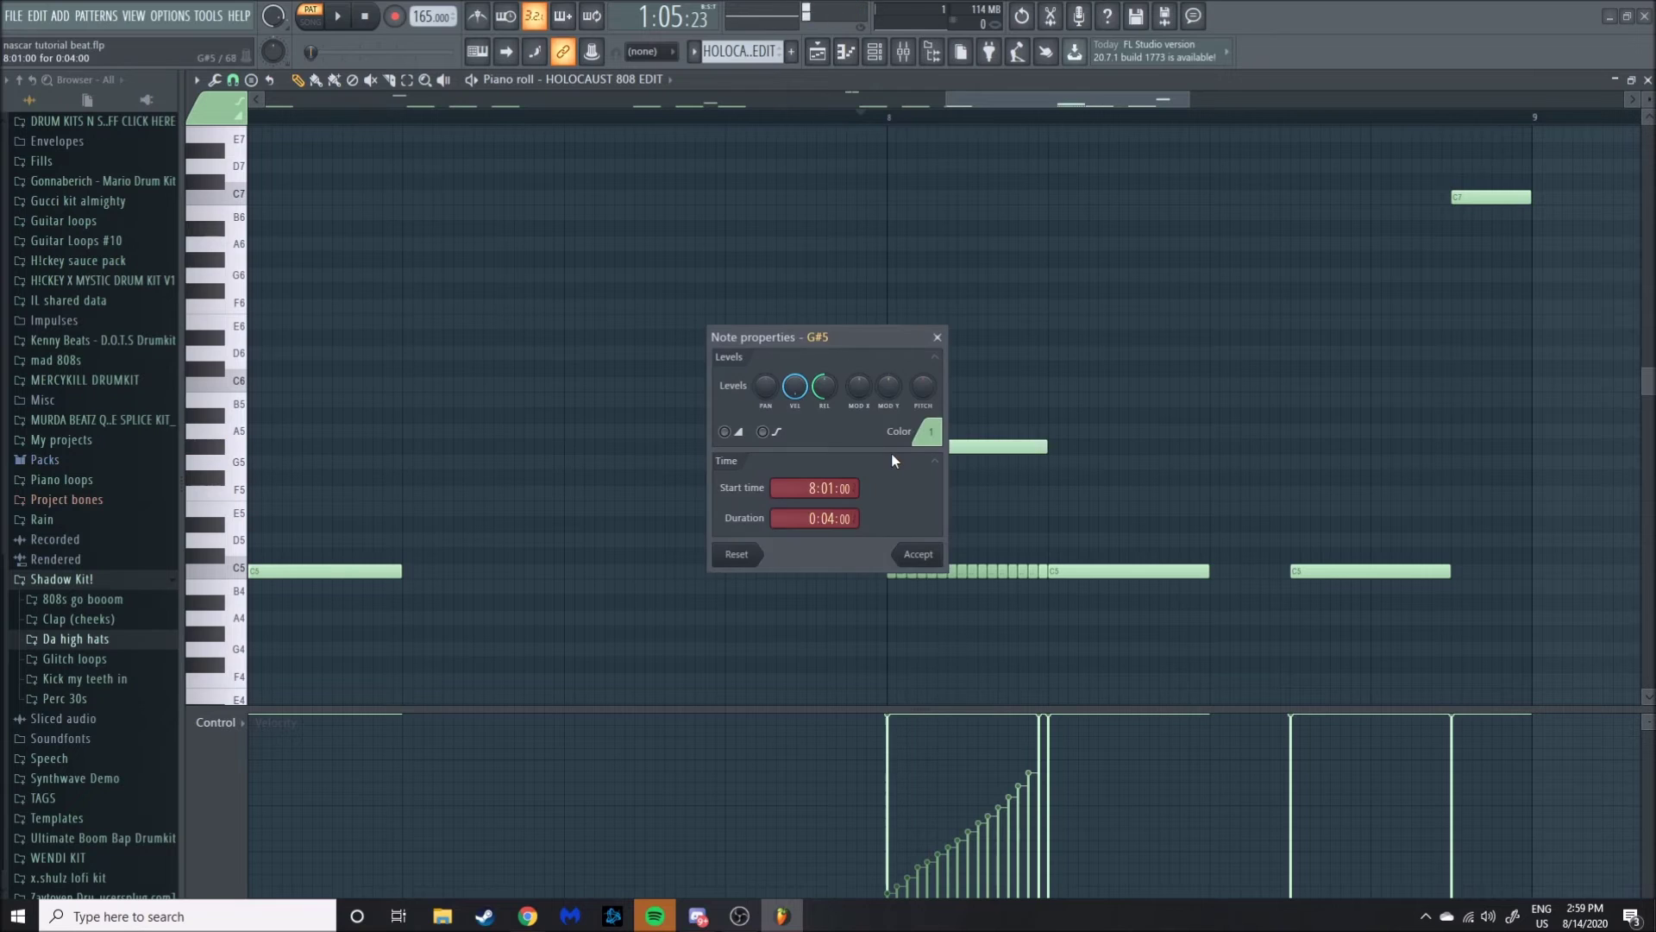
pyautogui.press('Escape')
pyautogui.doubleClick(908, 448)
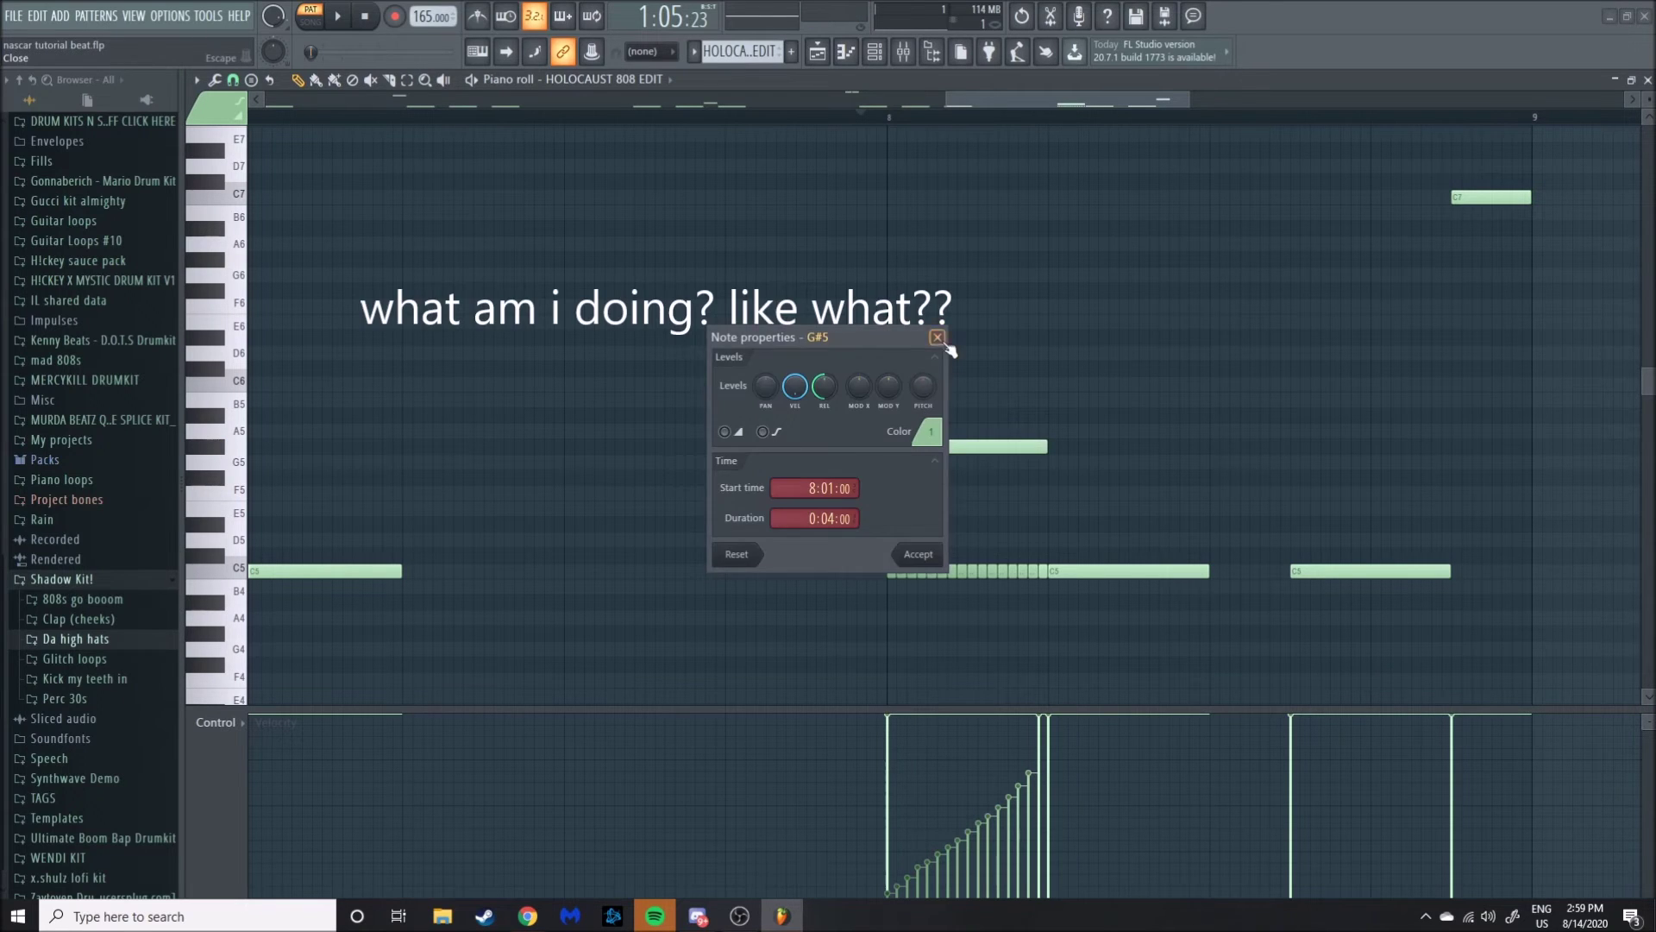
pyautogui.click(937, 336)
pyautogui.rightClick(937, 449)
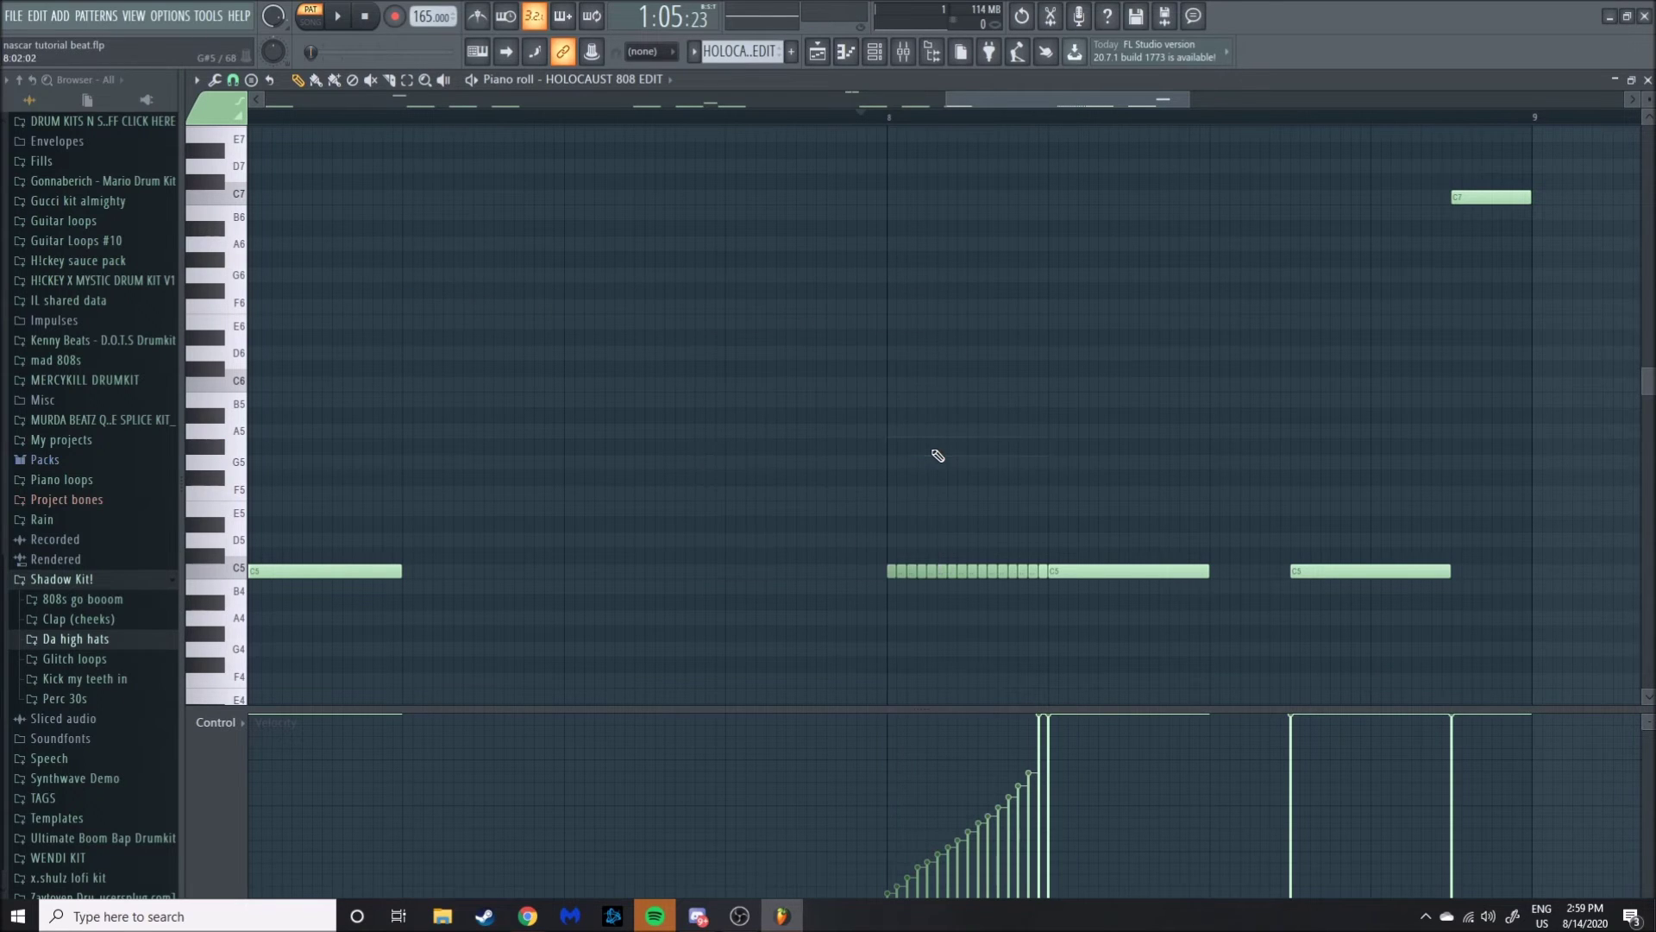
# Try several short A5 notes and a D6 note at bar 8, then delete them.
pyautogui.click(891, 431)
pyautogui.moveTo(1045, 430); pyautogui.dragTo(828, 447)
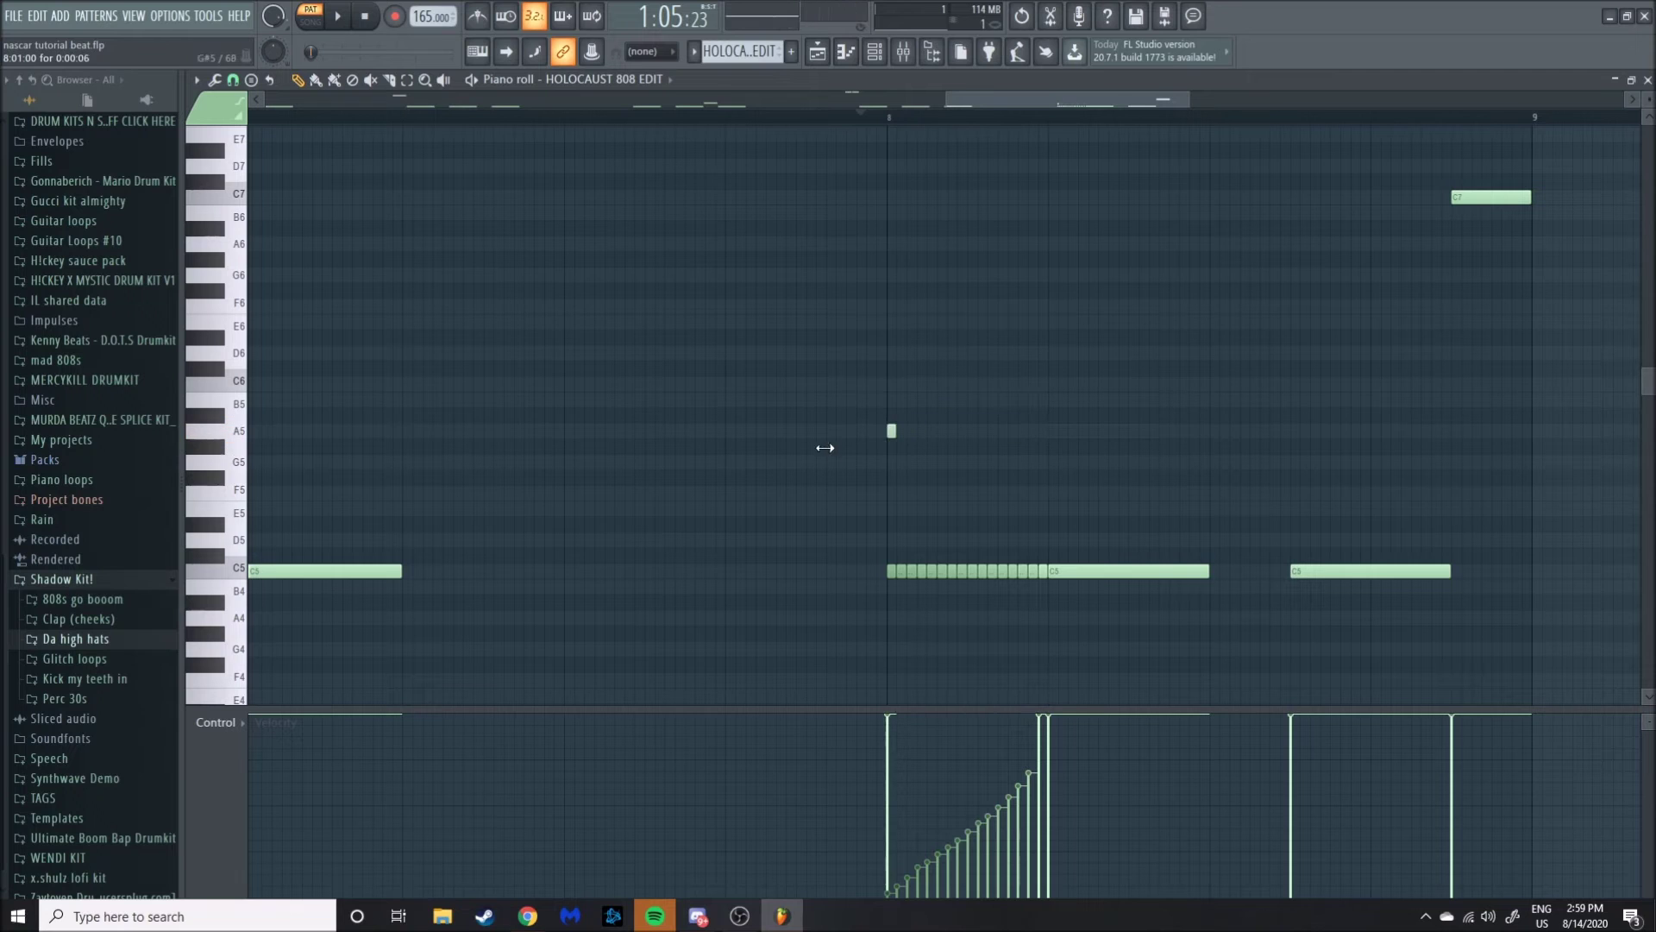
pyautogui.click(902, 432)
pyautogui.click(911, 432)
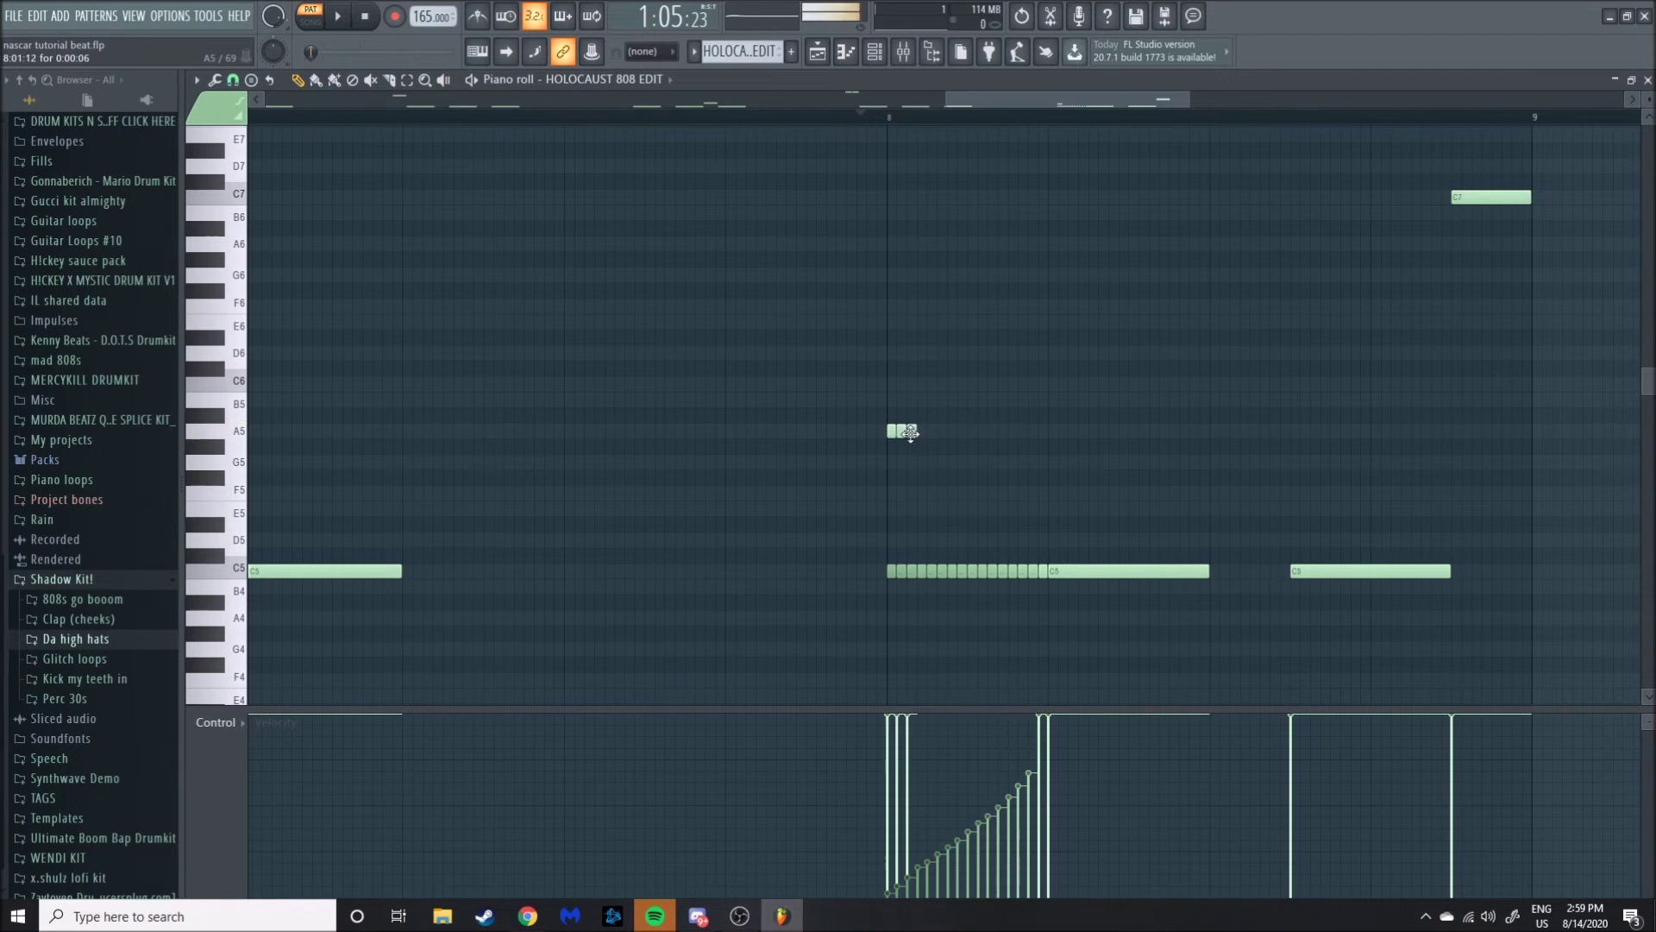
pyautogui.click(942, 431)
pyautogui.click(466, 489)
pyautogui.hscroll(-1, 644, 473)
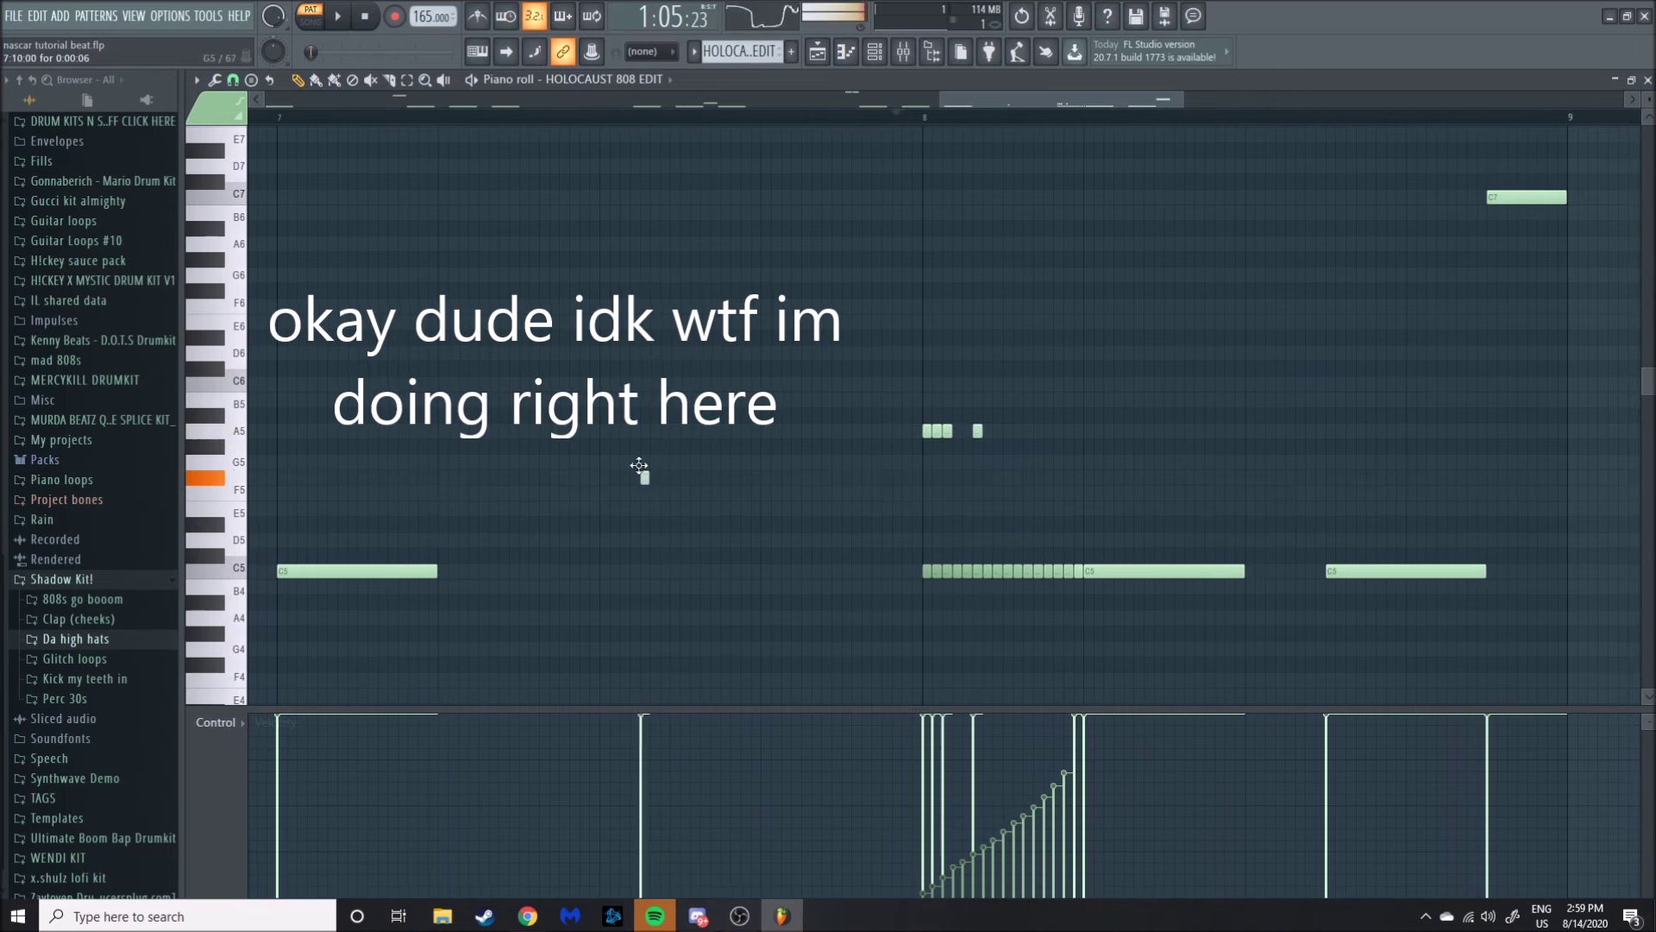
pyautogui.moveTo(644, 474); pyautogui.dragTo(664, 368)
pyautogui.rightClick(927, 430)
pyautogui.rightClick(937, 430)
pyautogui.rightClick(947, 431)
pyautogui.rightClick(978, 431)
pyautogui.rightClick(664, 368)
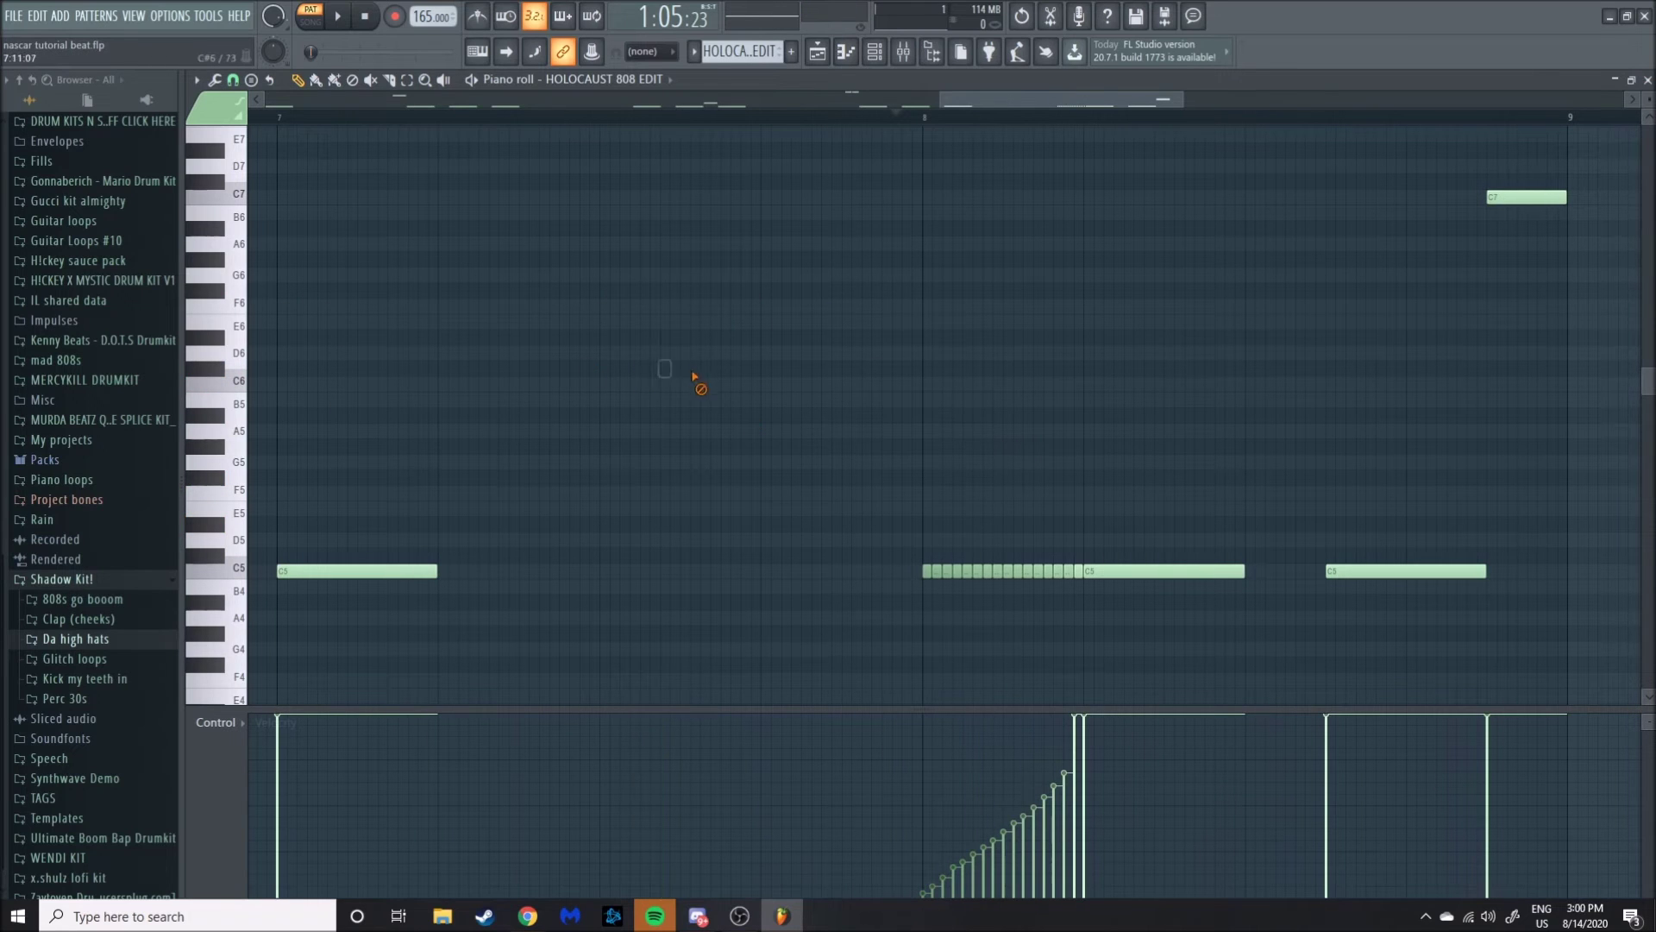
# Paint a row of short A5 notes at bar 8 with rising velocities, then delete it.
pyautogui.click(316, 80)
pyautogui.moveTo(923, 415); pyautogui.dragTo(1071, 424)
pyautogui.moveTo(1180, 415)
pyautogui.mouseDown()
pyautogui.moveTo(1125, 417)
pyautogui.moveTo(1176, 406)
pyautogui.mouseUp()
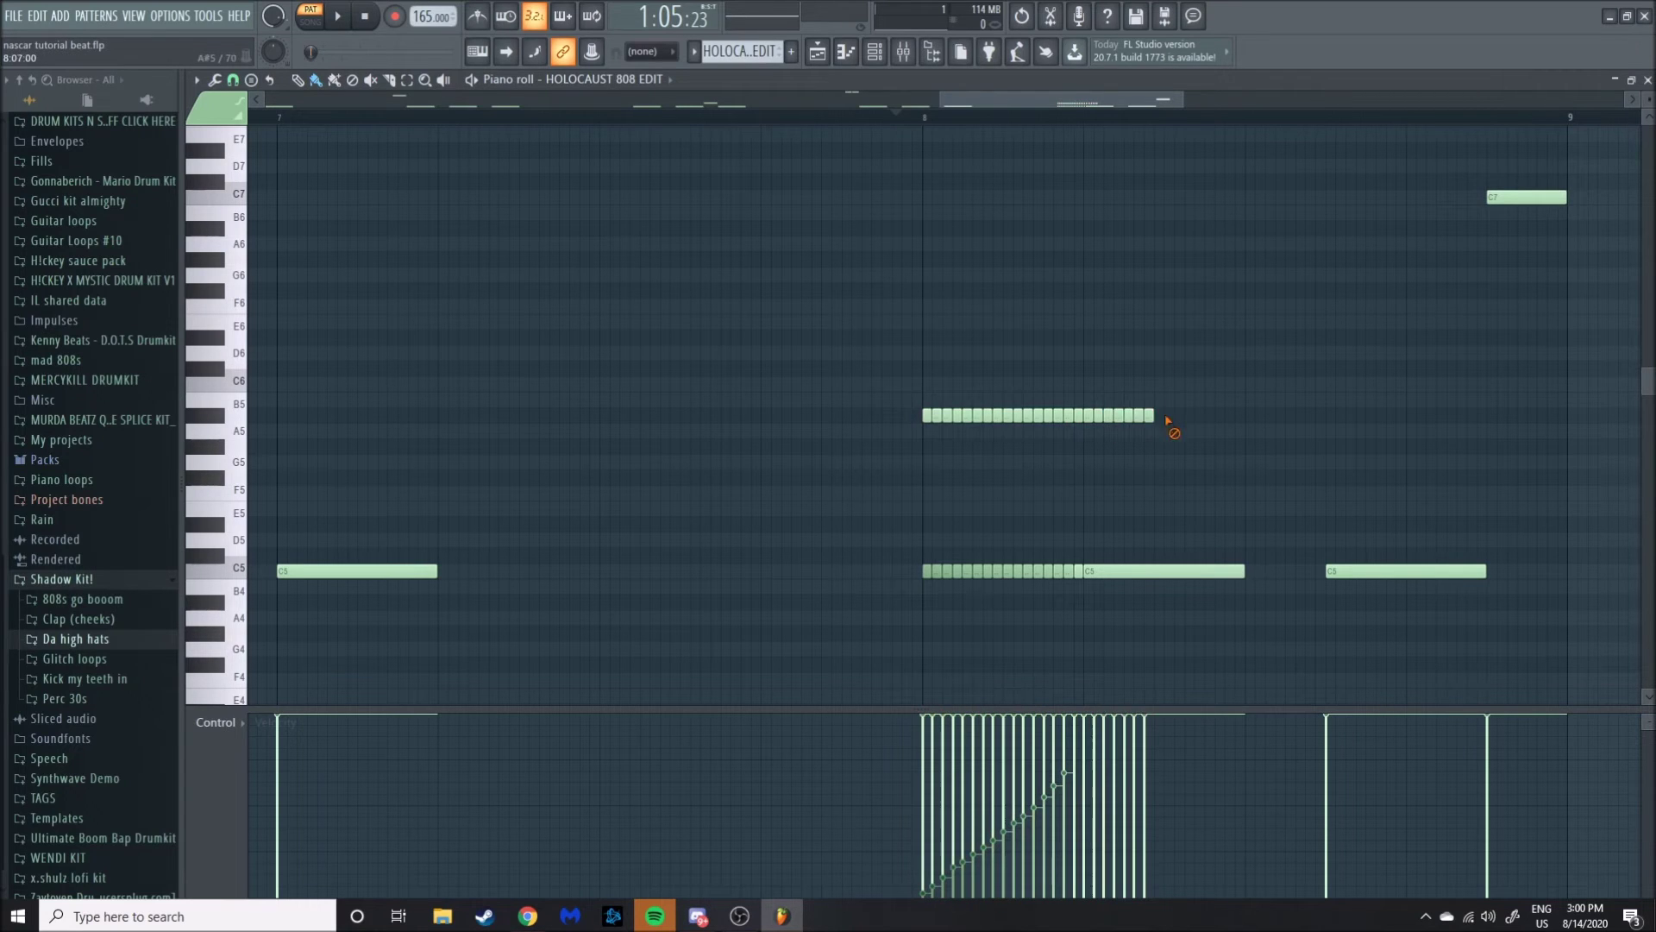
pyautogui.rightClick(1122, 415)
pyautogui.moveTo(893, 377); pyautogui.dragTo(1299, 504)
pyautogui.moveTo(924, 893)
pyautogui.mouseDown()
pyautogui.moveTo(1057, 795)
pyautogui.moveTo(1103, 679)
pyautogui.moveTo(1066, 777)
pyautogui.moveTo(903, 911)
pyautogui.mouseUp()
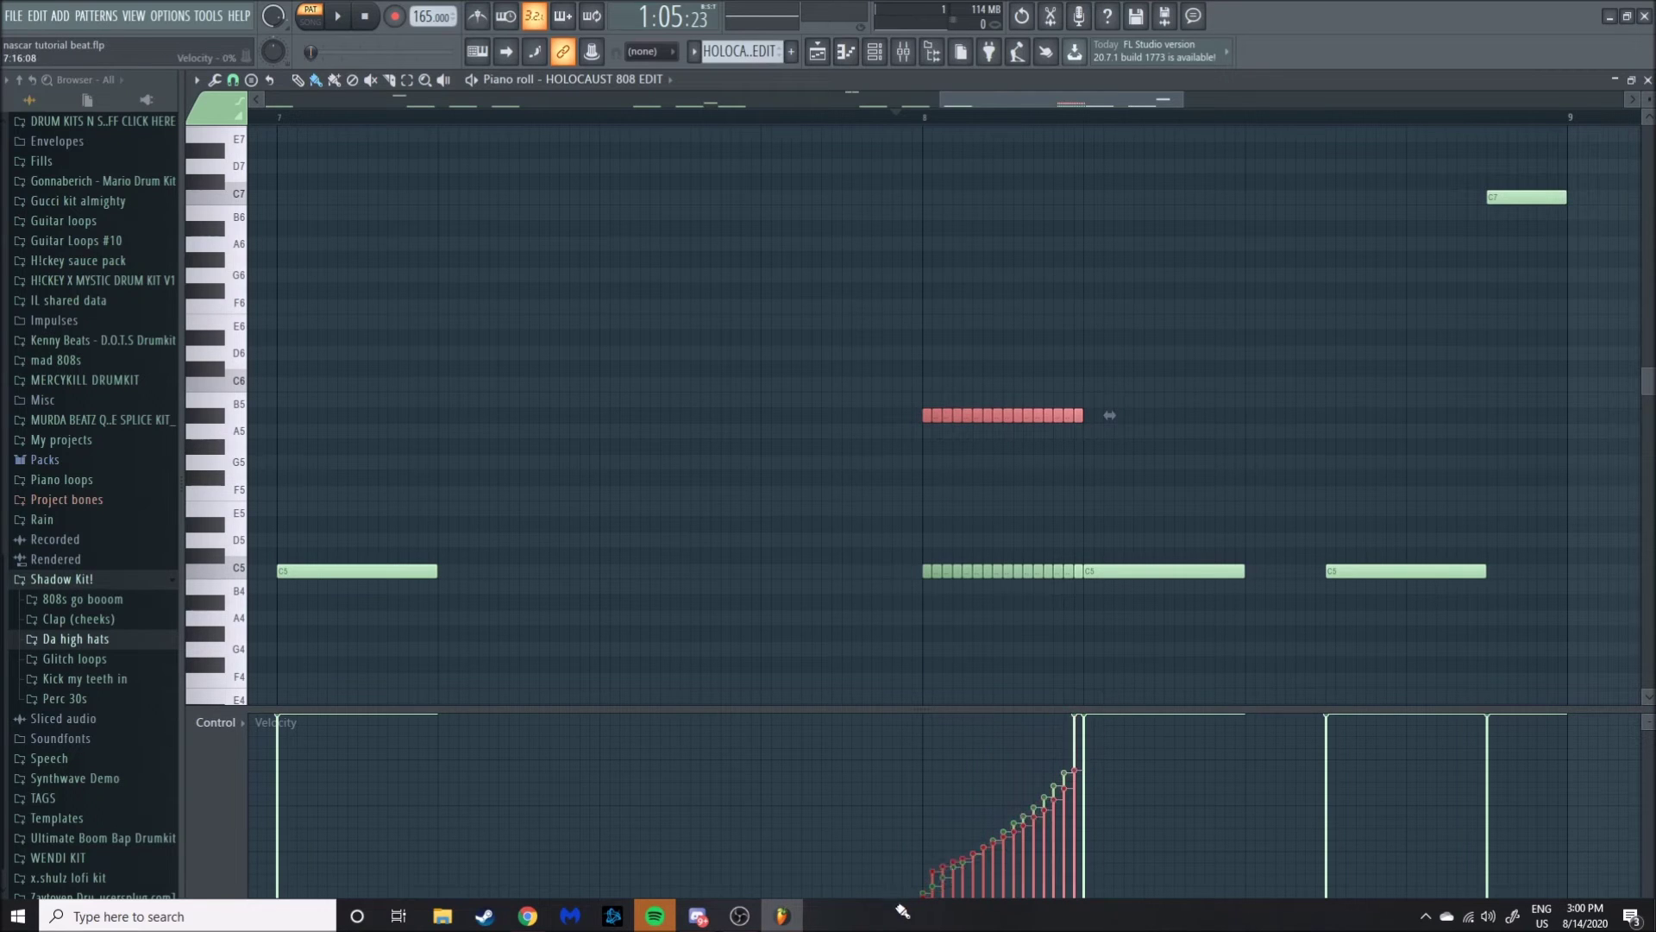
pyautogui.click(1168, 464)
pyautogui.rightClick(1036, 415)
pyautogui.rightClick(949, 415)
# Replay the 808 from before bar 8, then scroll the pattern selector to U WILL USE THIS.
pyautogui.click(862, 112)
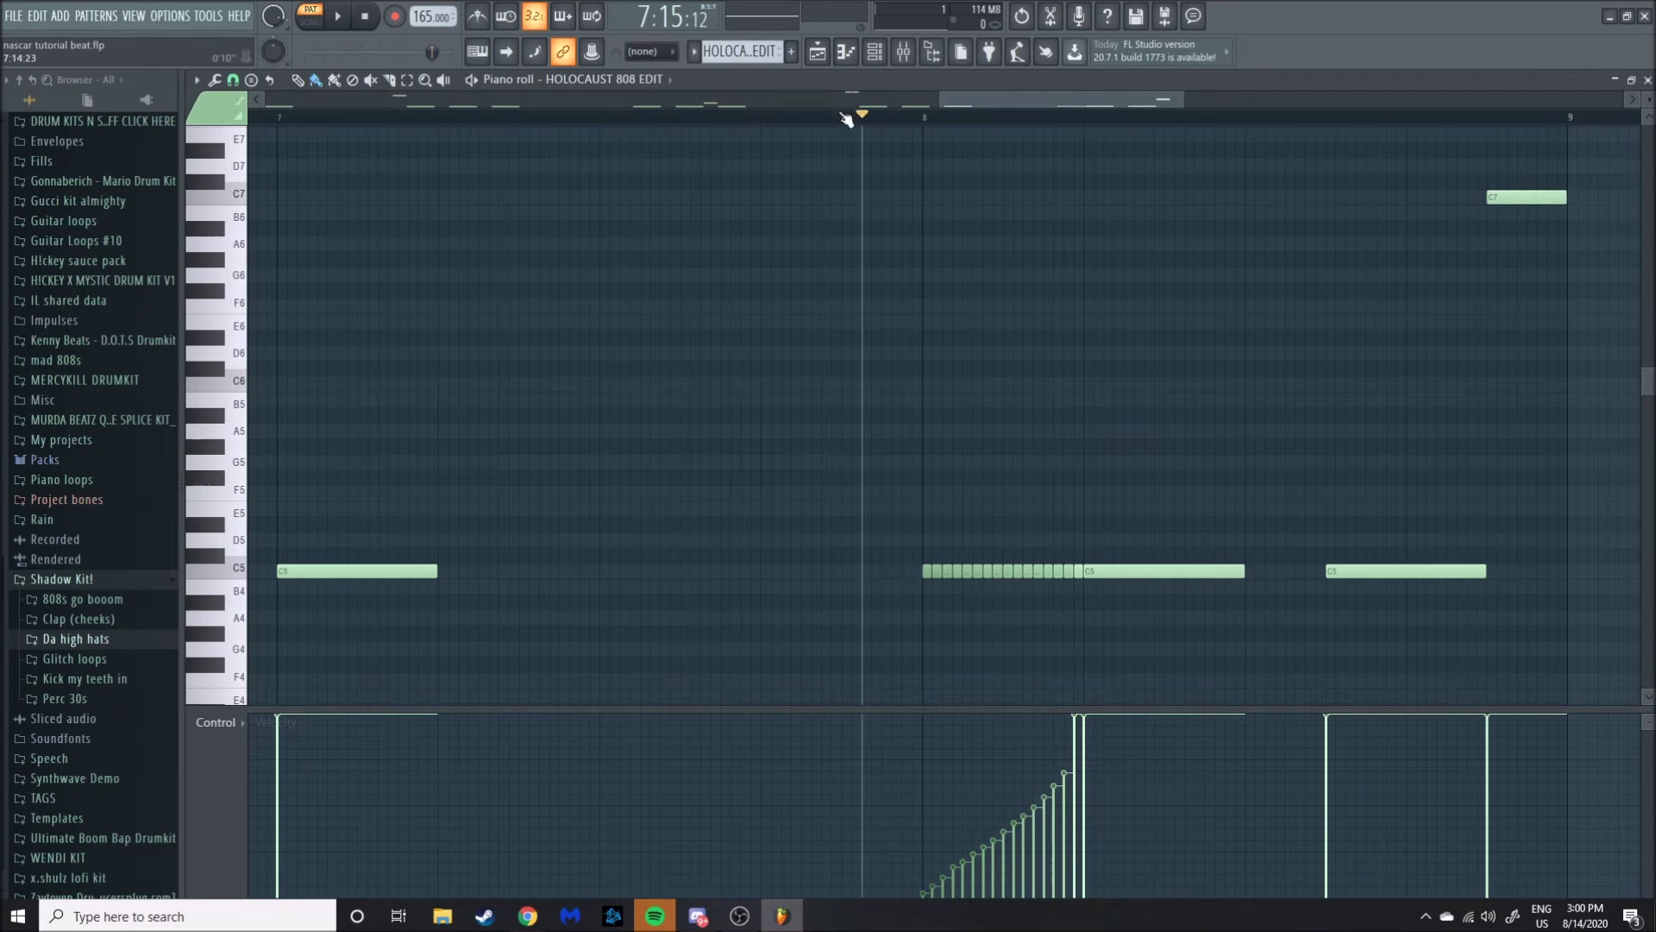
pyautogui.click(345, 19)
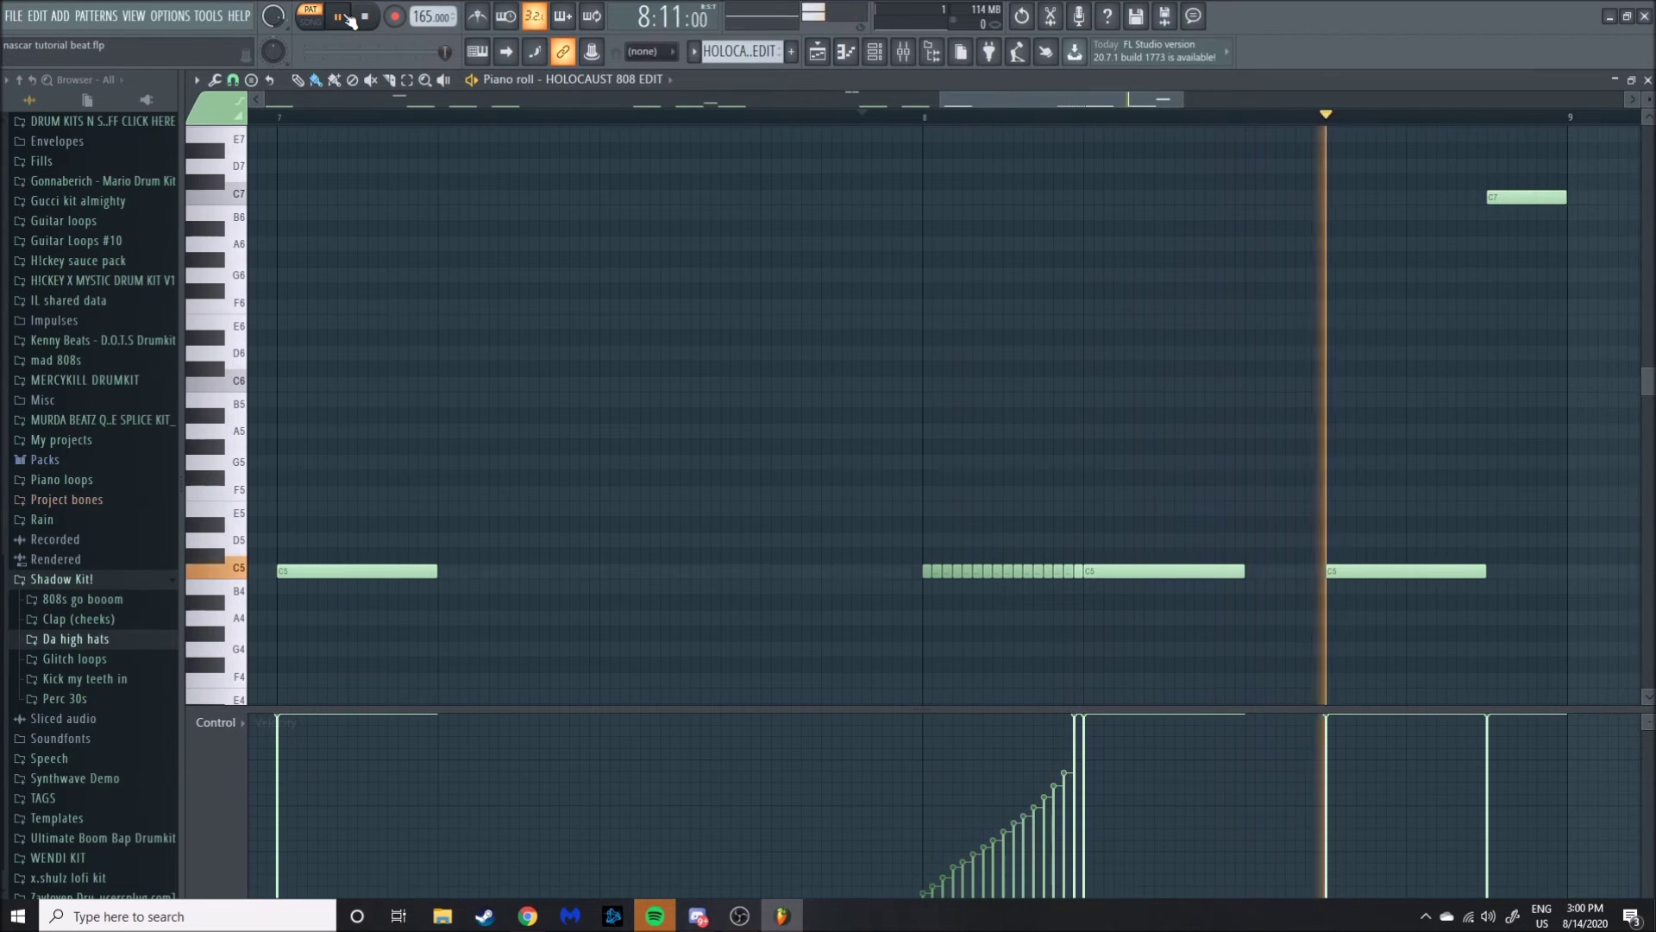
pyautogui.press('space')
pyautogui.scroll(-5, 691, 472)
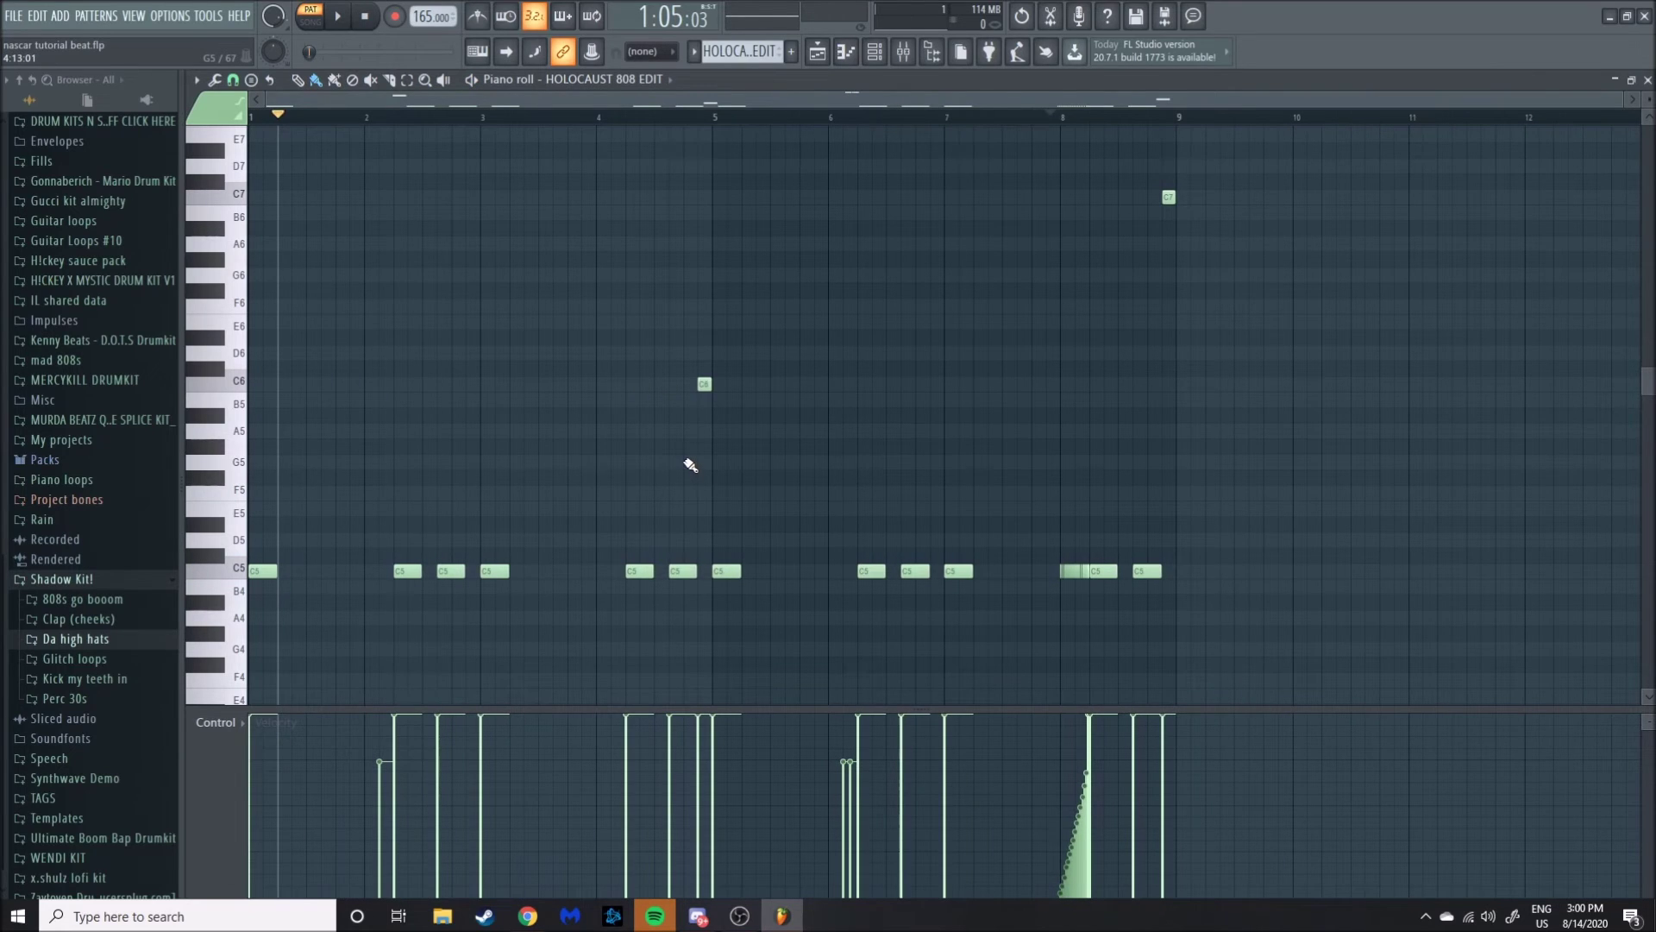
pyautogui.scroll(6, 700, 464)
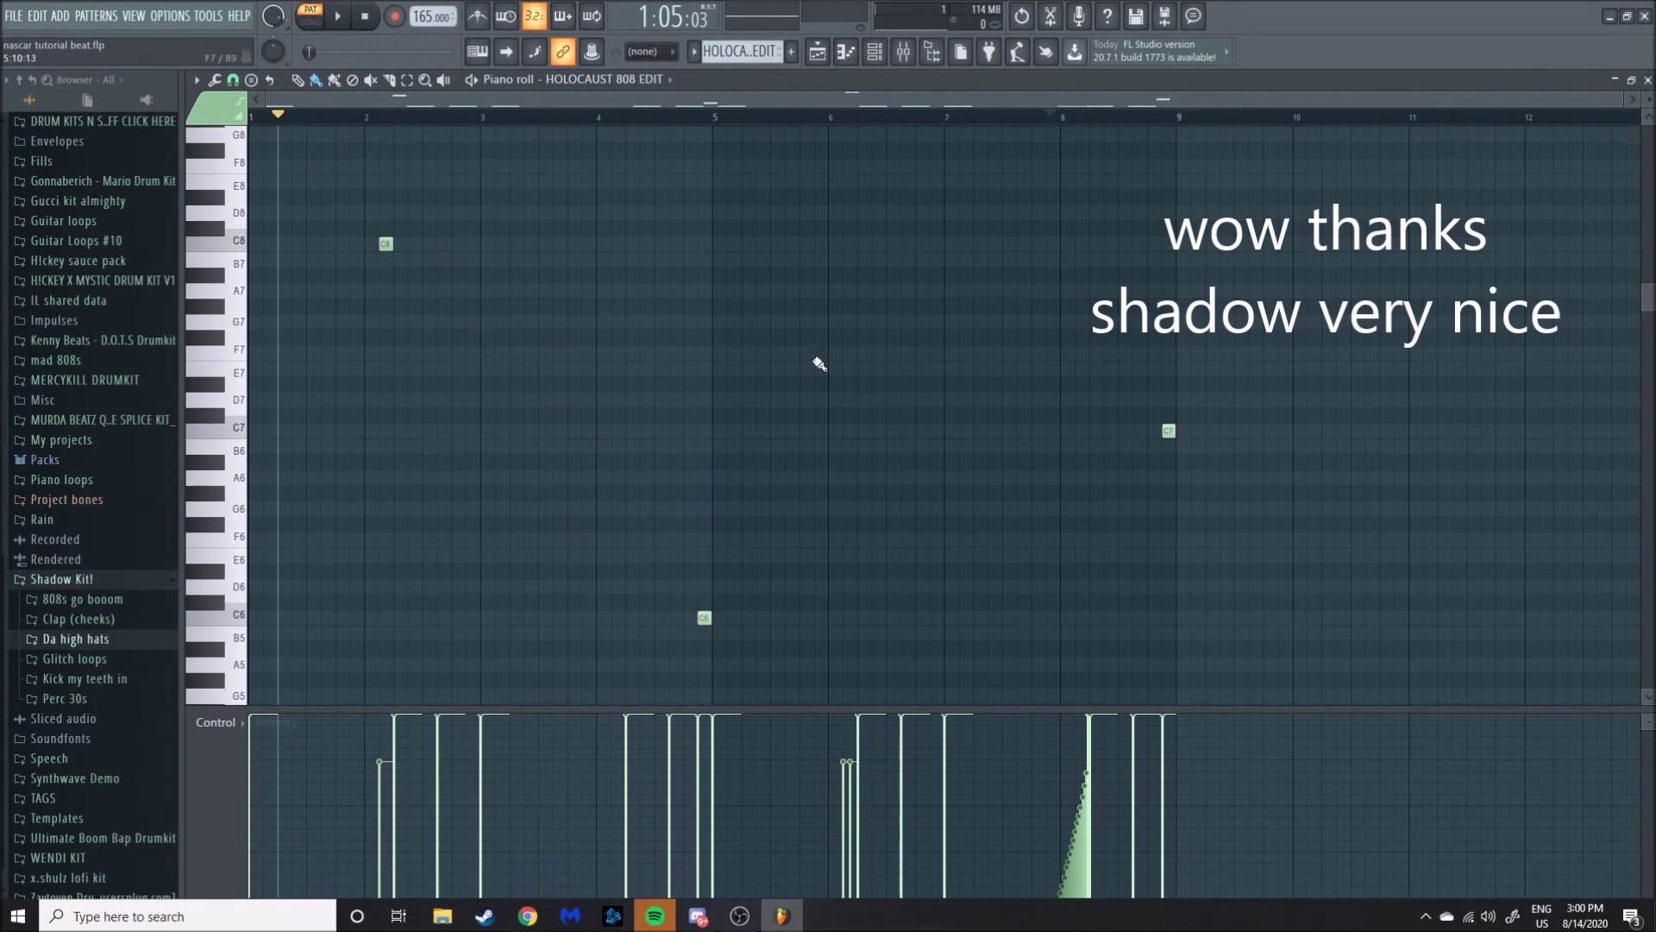
pyautogui.scroll(-6, 750, 497)
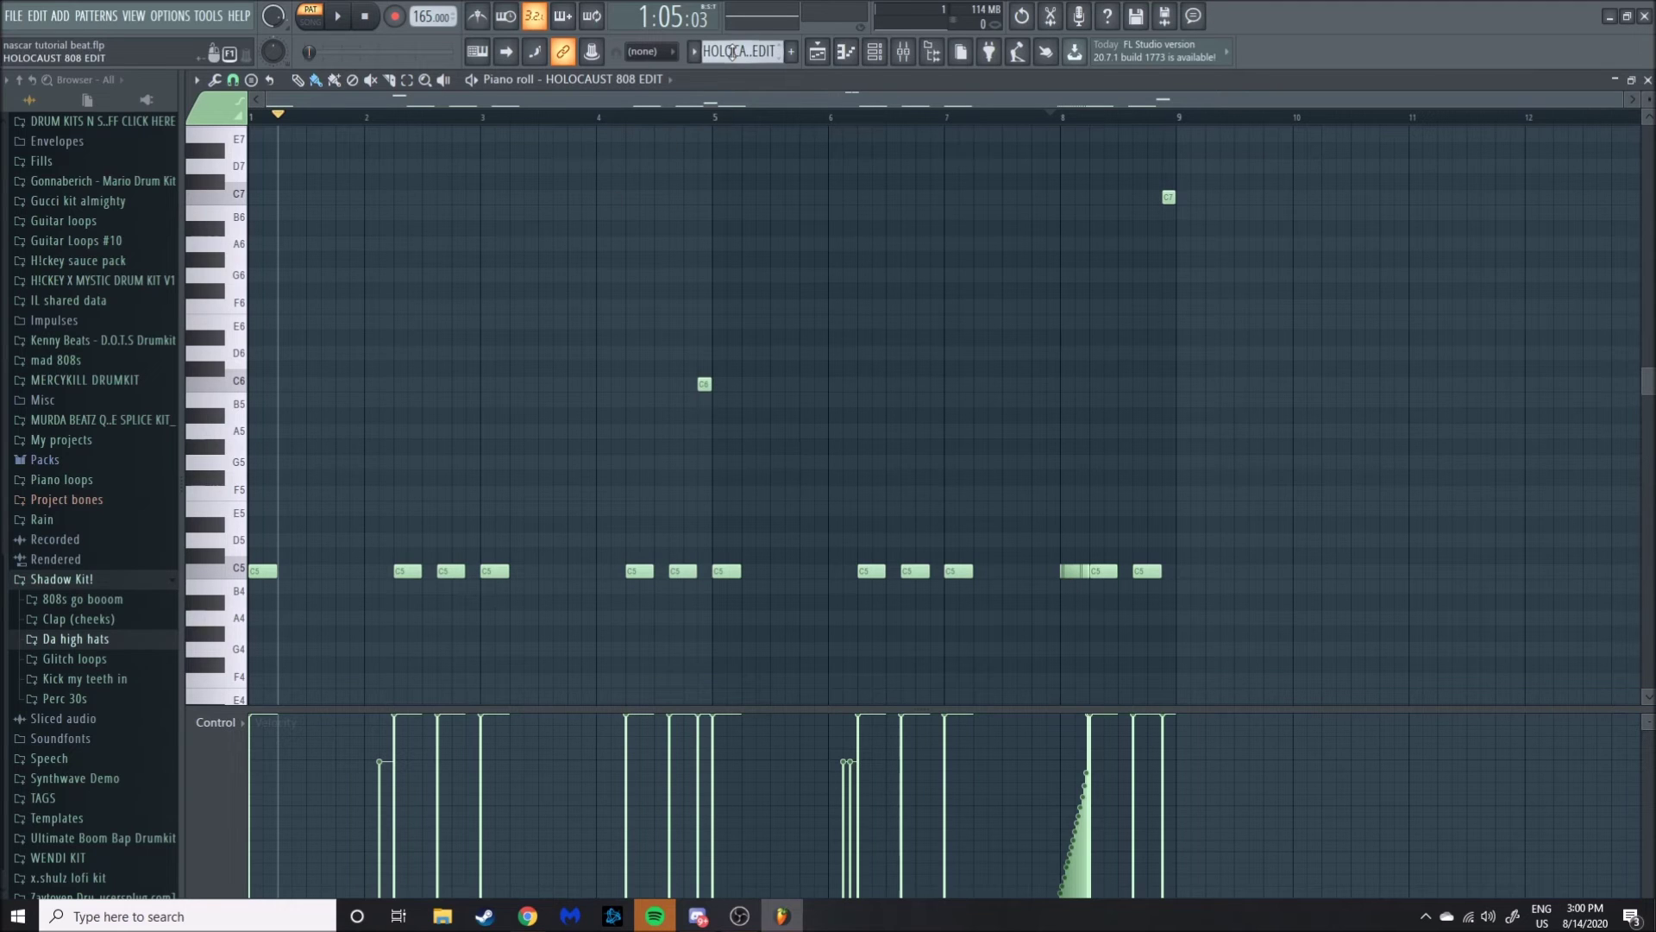
pyautogui.scroll(-1, 742, 51)
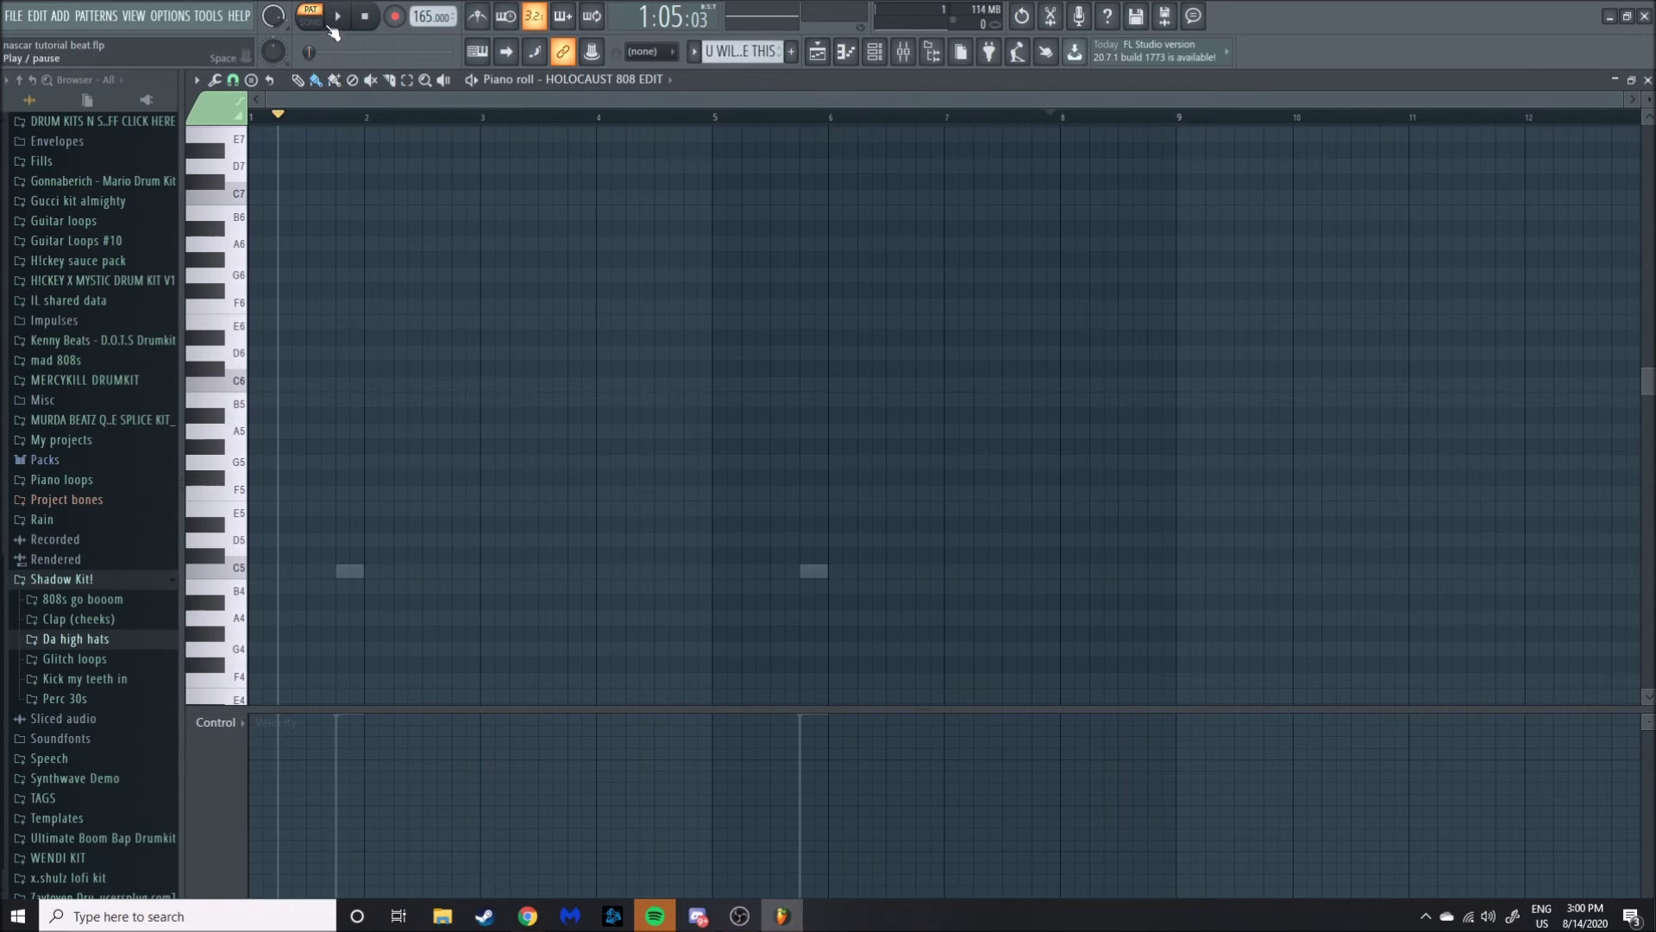
# Preview the U WILL USE THIS pattern and switch to the arrangement playlist.
pyautogui.click(338, 21)
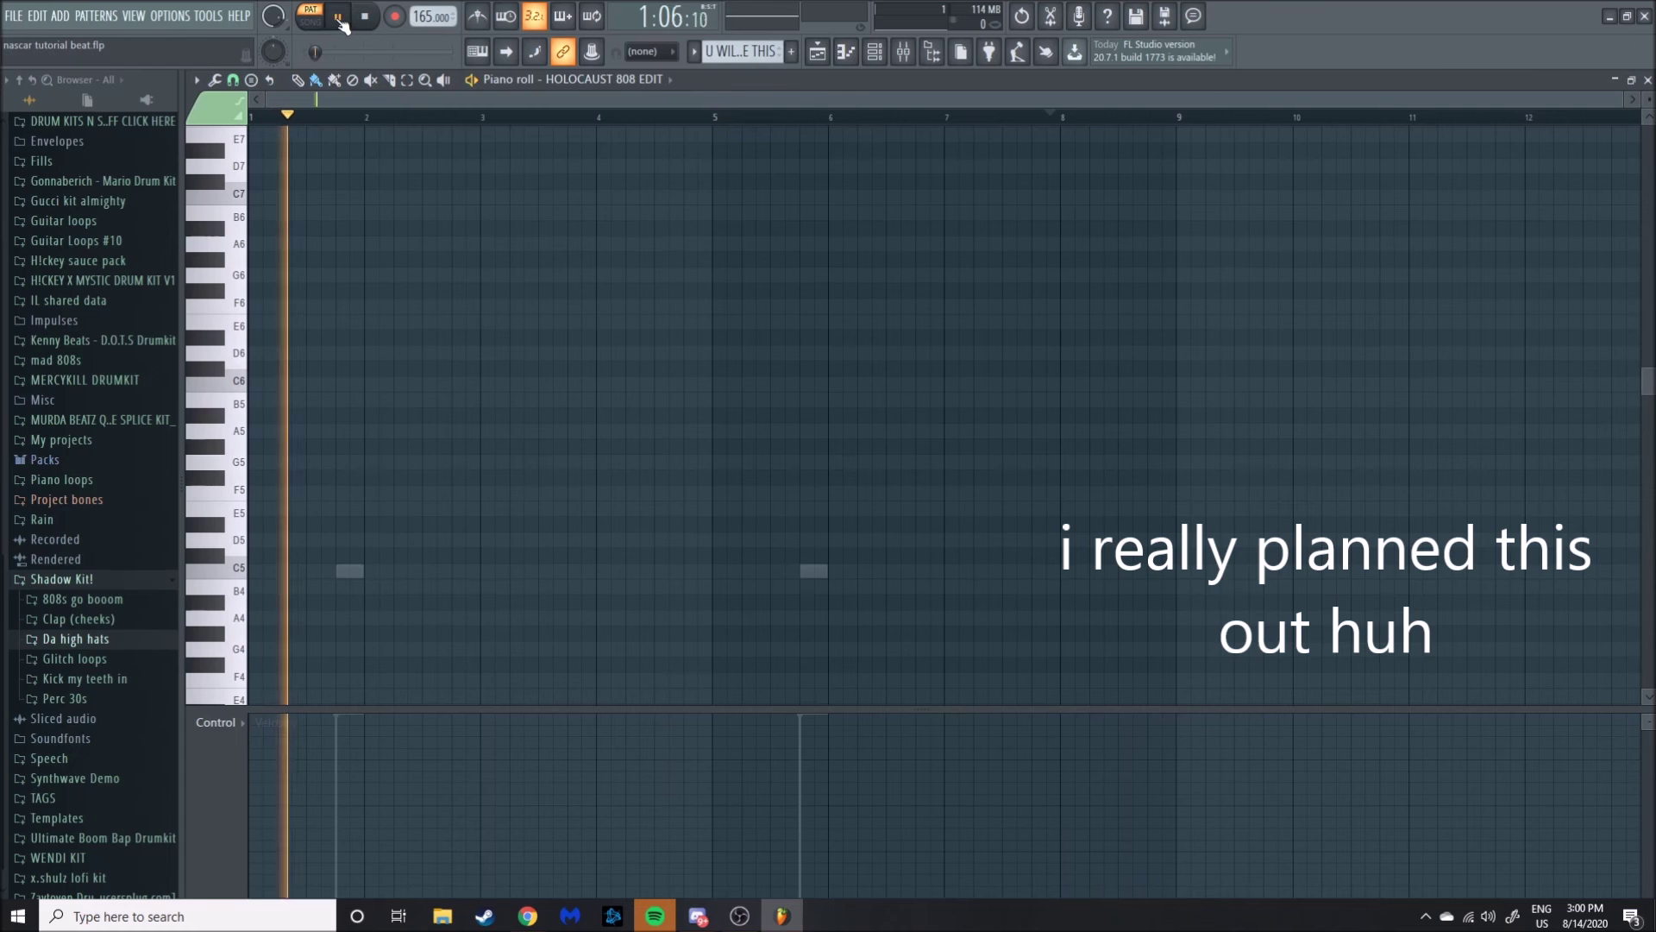
pyautogui.click(339, 19)
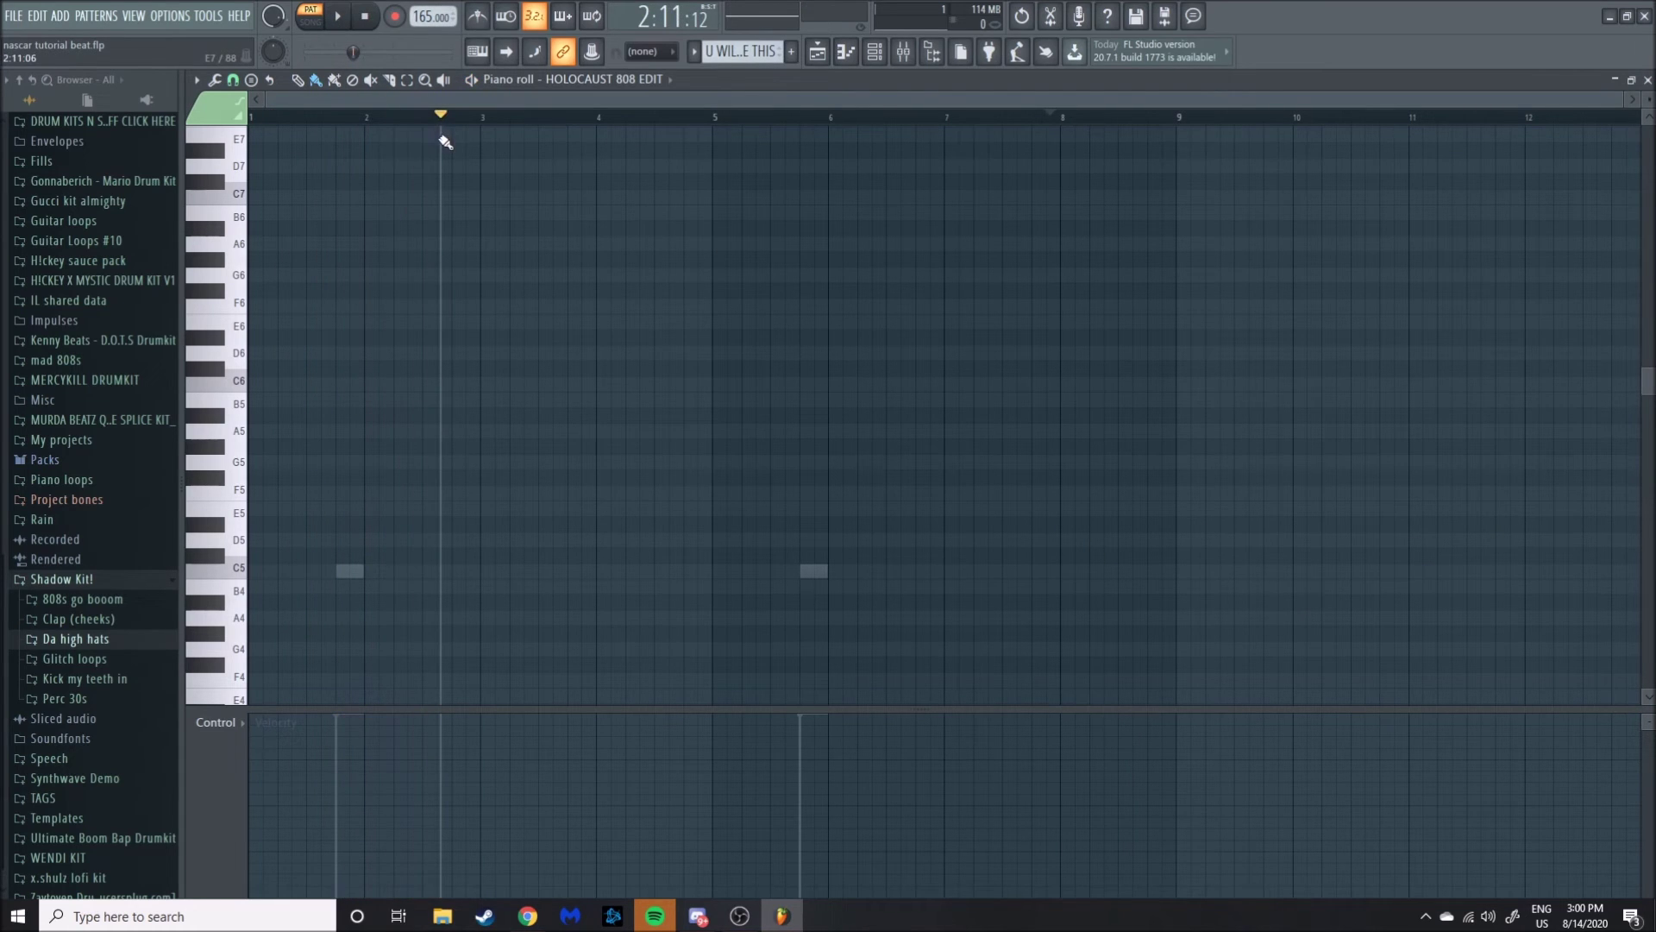
pyautogui.click(817, 51)
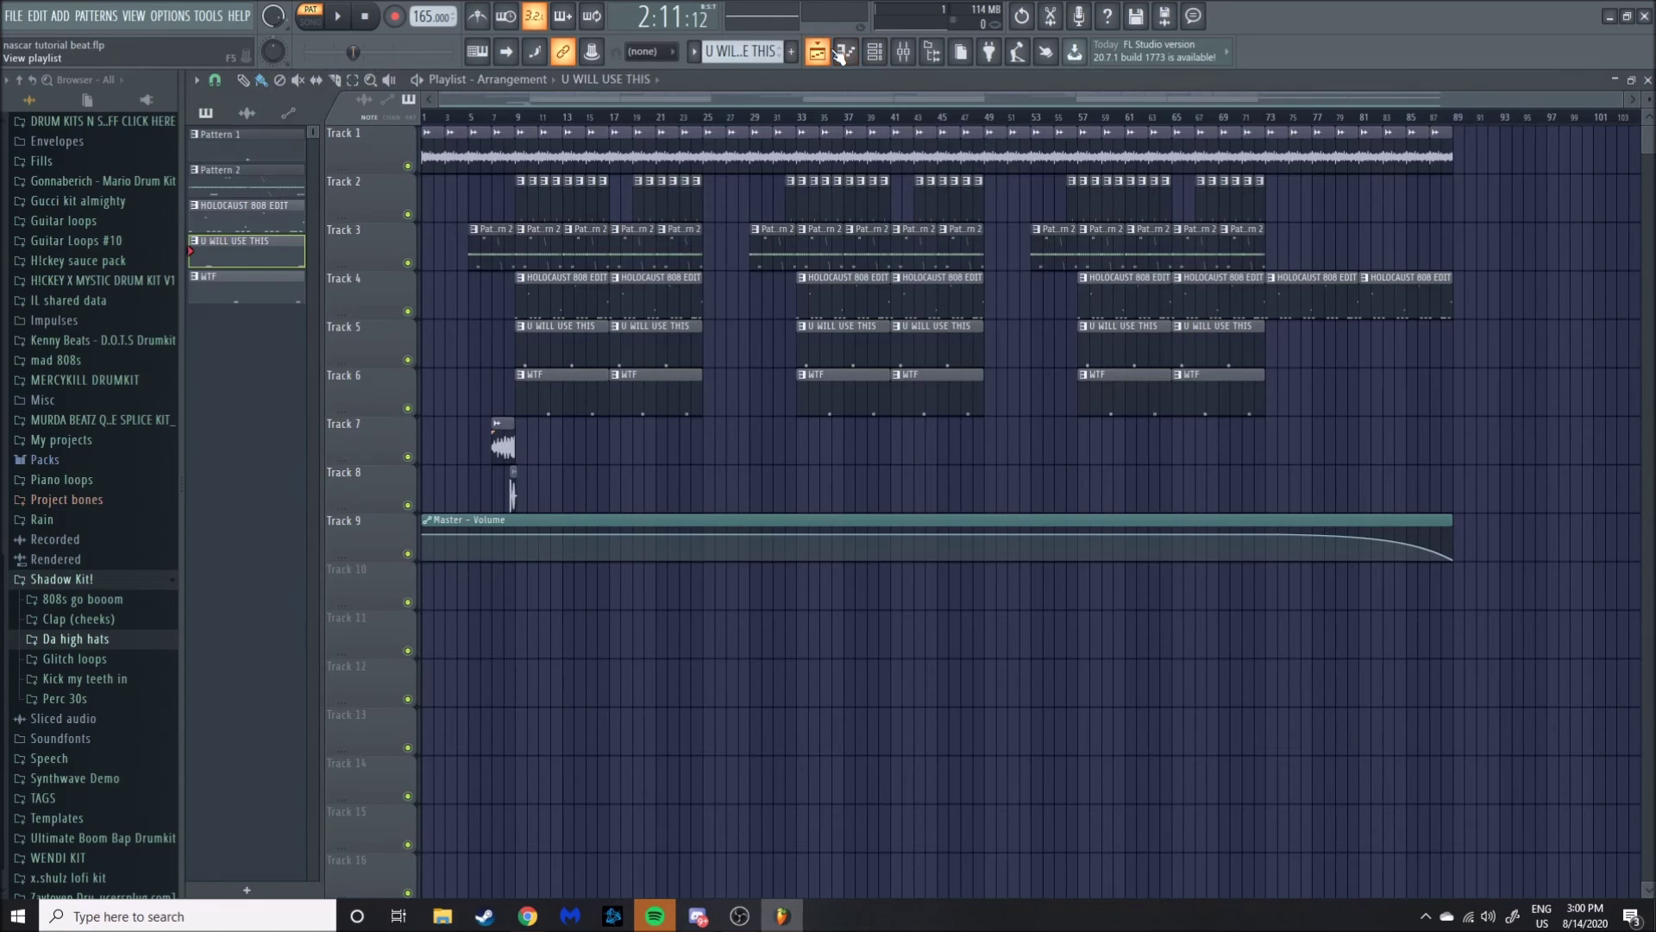
pyautogui.scroll(4, 536, 395)
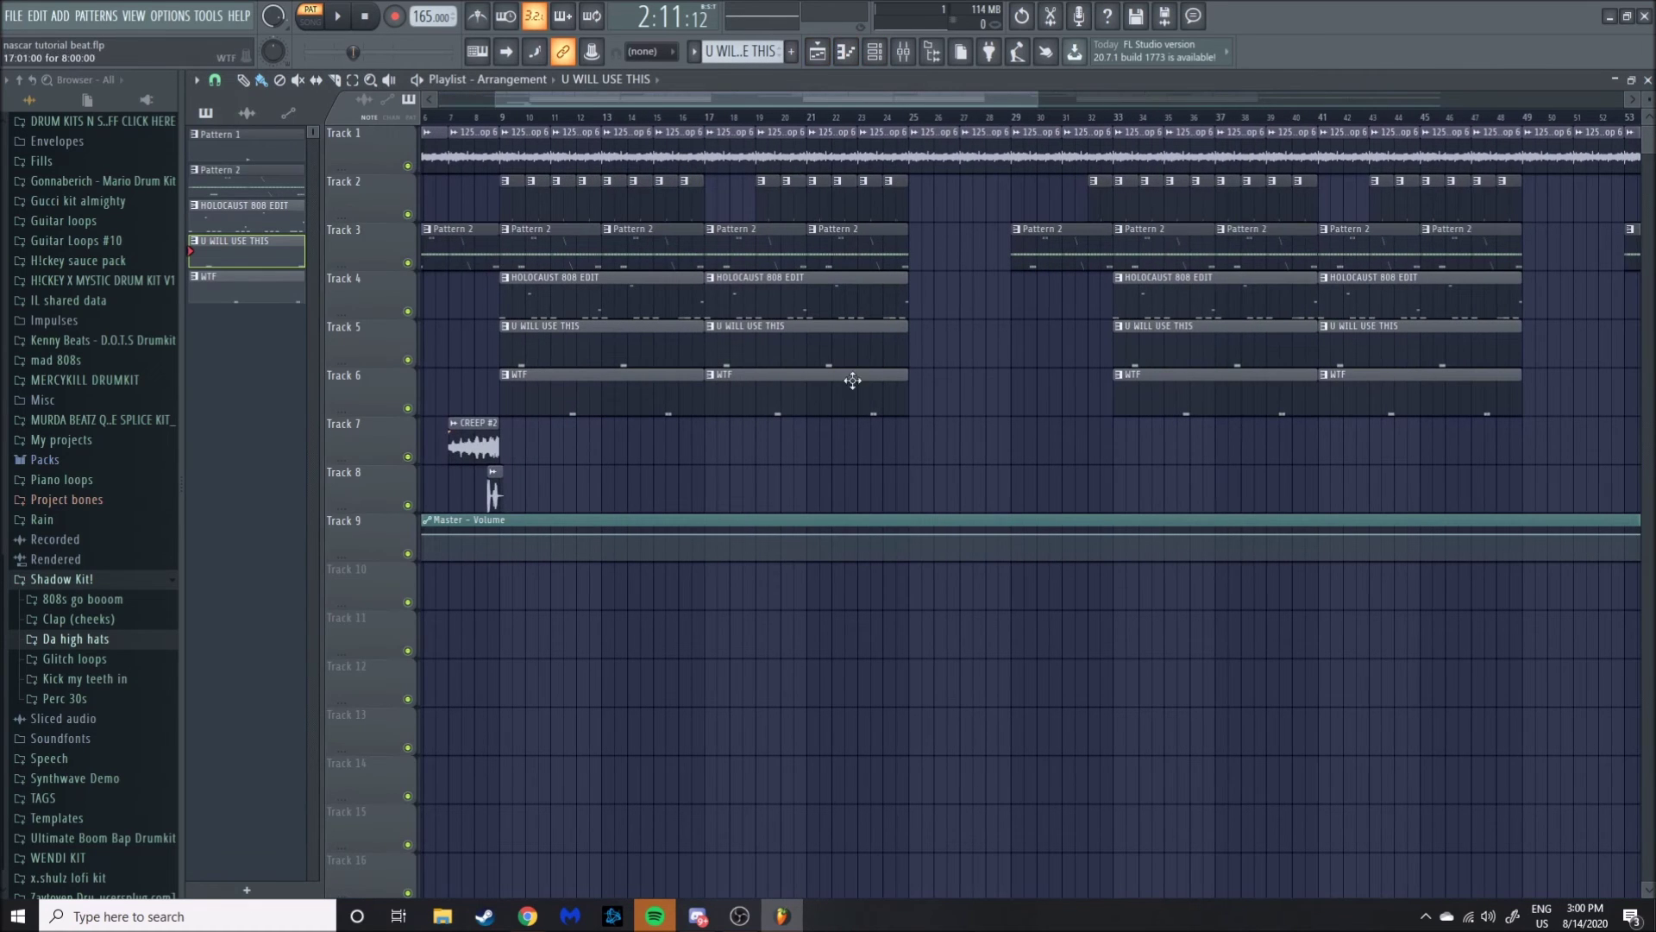
# Select the U WILL USE THIS and WTF clips on Tracks 5 and 6, then deselect them.
pyautogui.moveTo(854, 463); pyautogui.dragTo(587, 345)
pyautogui.scroll(2, 526, 379)
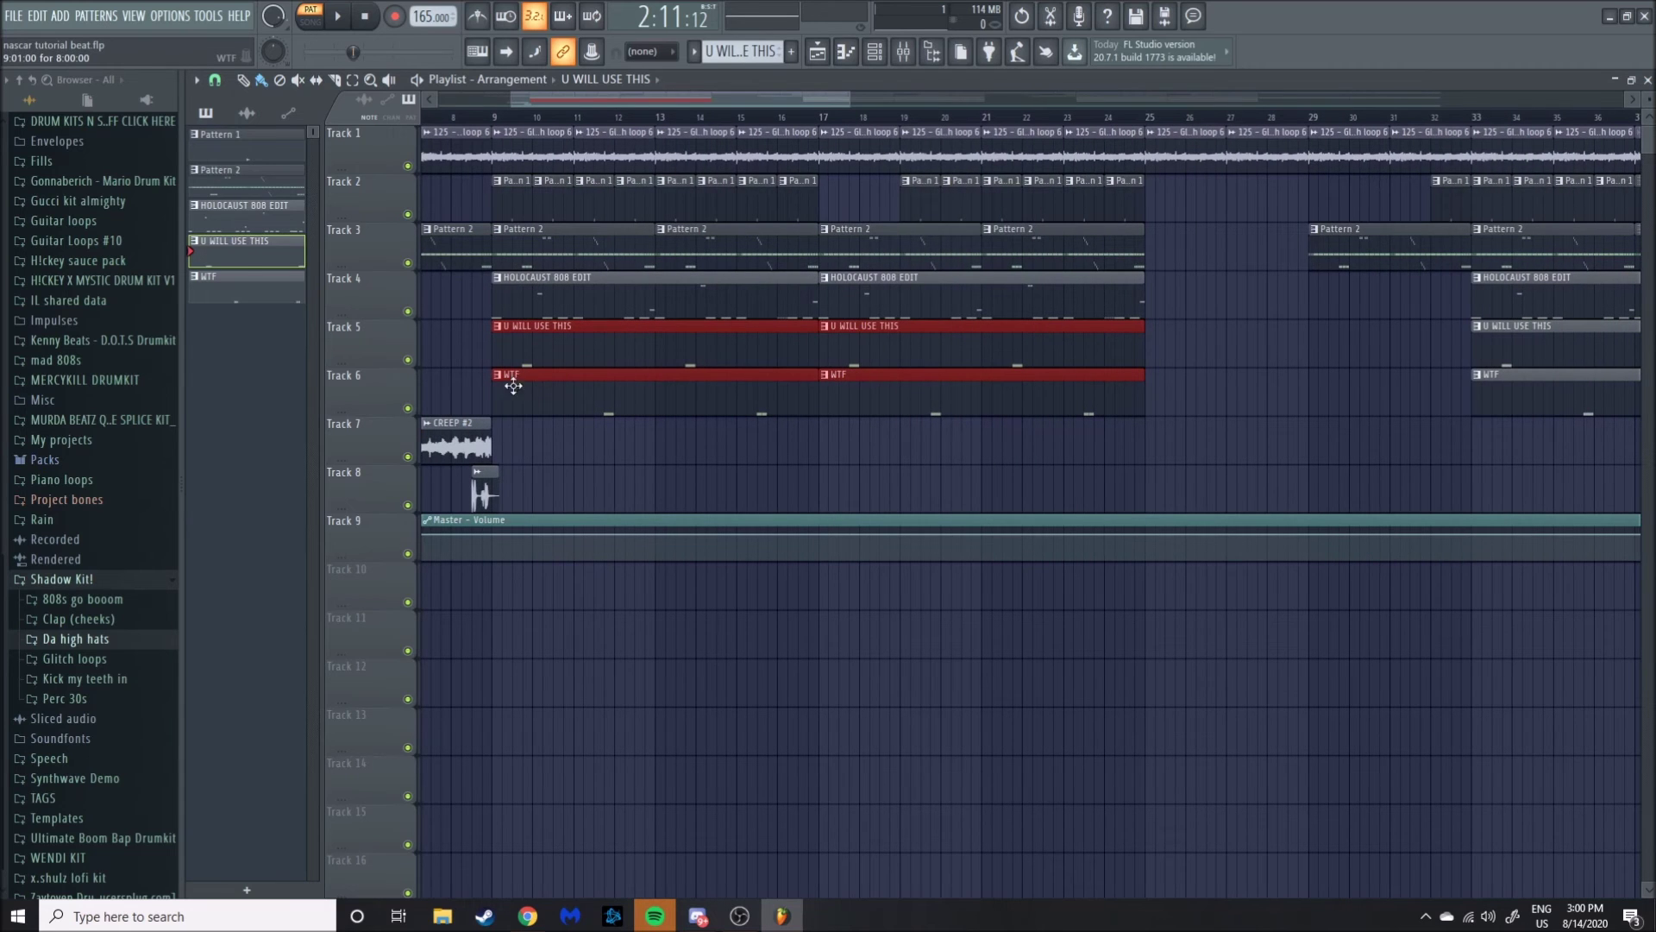
pyautogui.scroll(4, 513, 385)
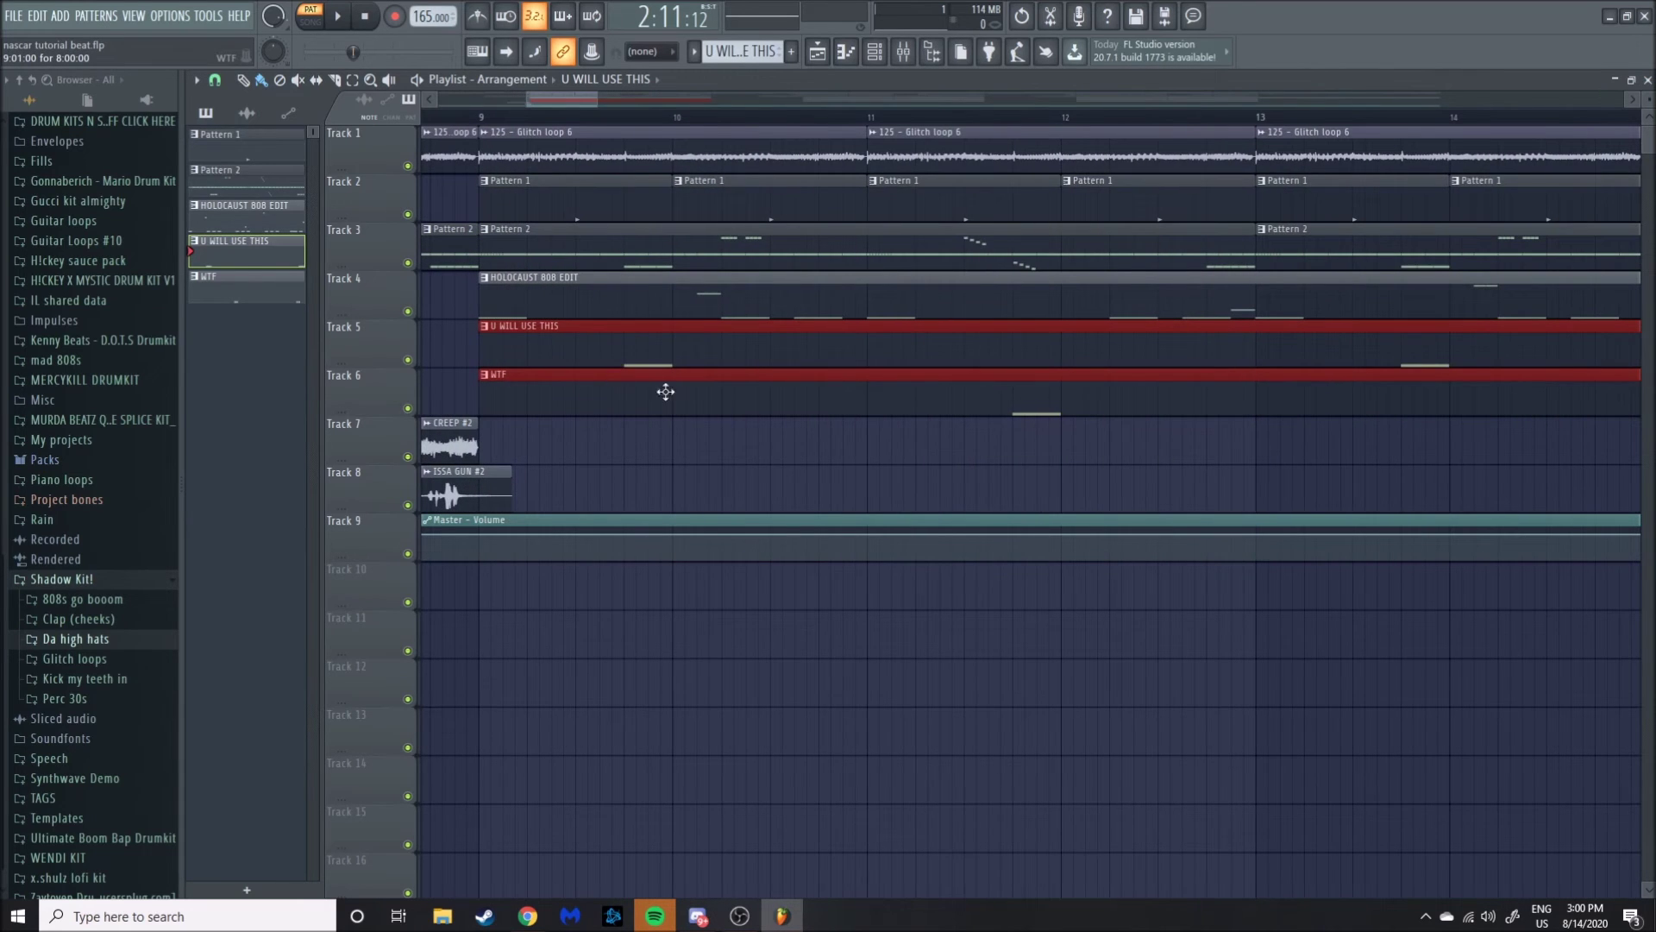
pyautogui.scroll(-2, 645, 371)
pyautogui.scroll(-3, 871, 423)
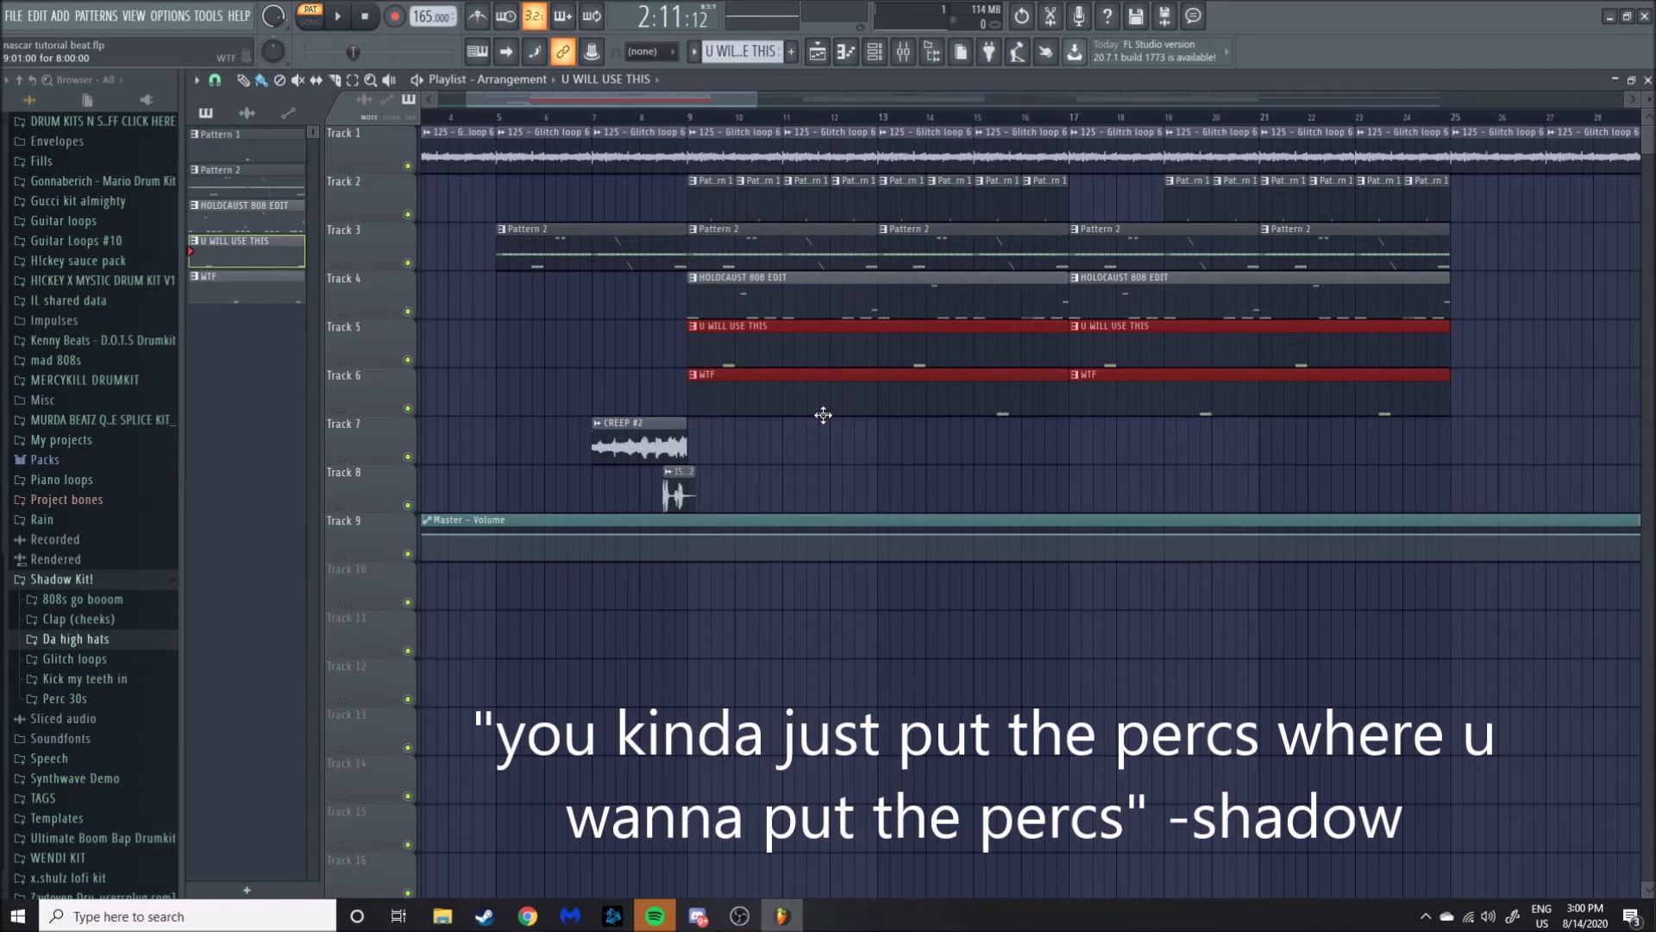
pyautogui.click(887, 469)
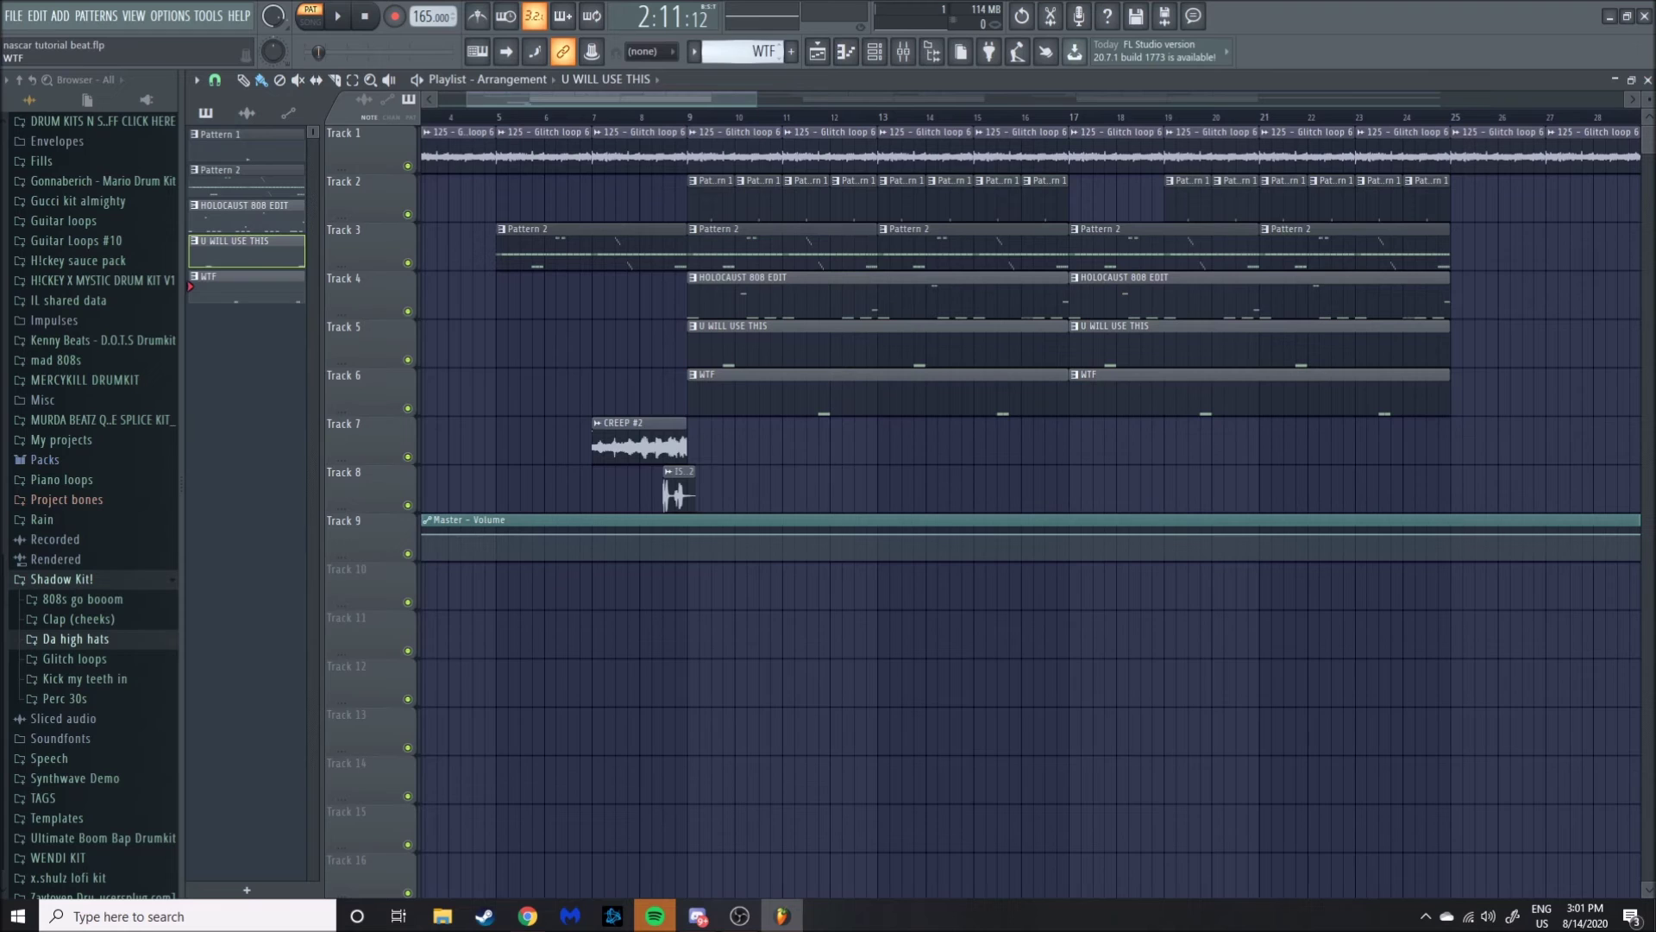
pyautogui.scroll(-2, 747, 50)
pyautogui.scroll(5, 747, 51)
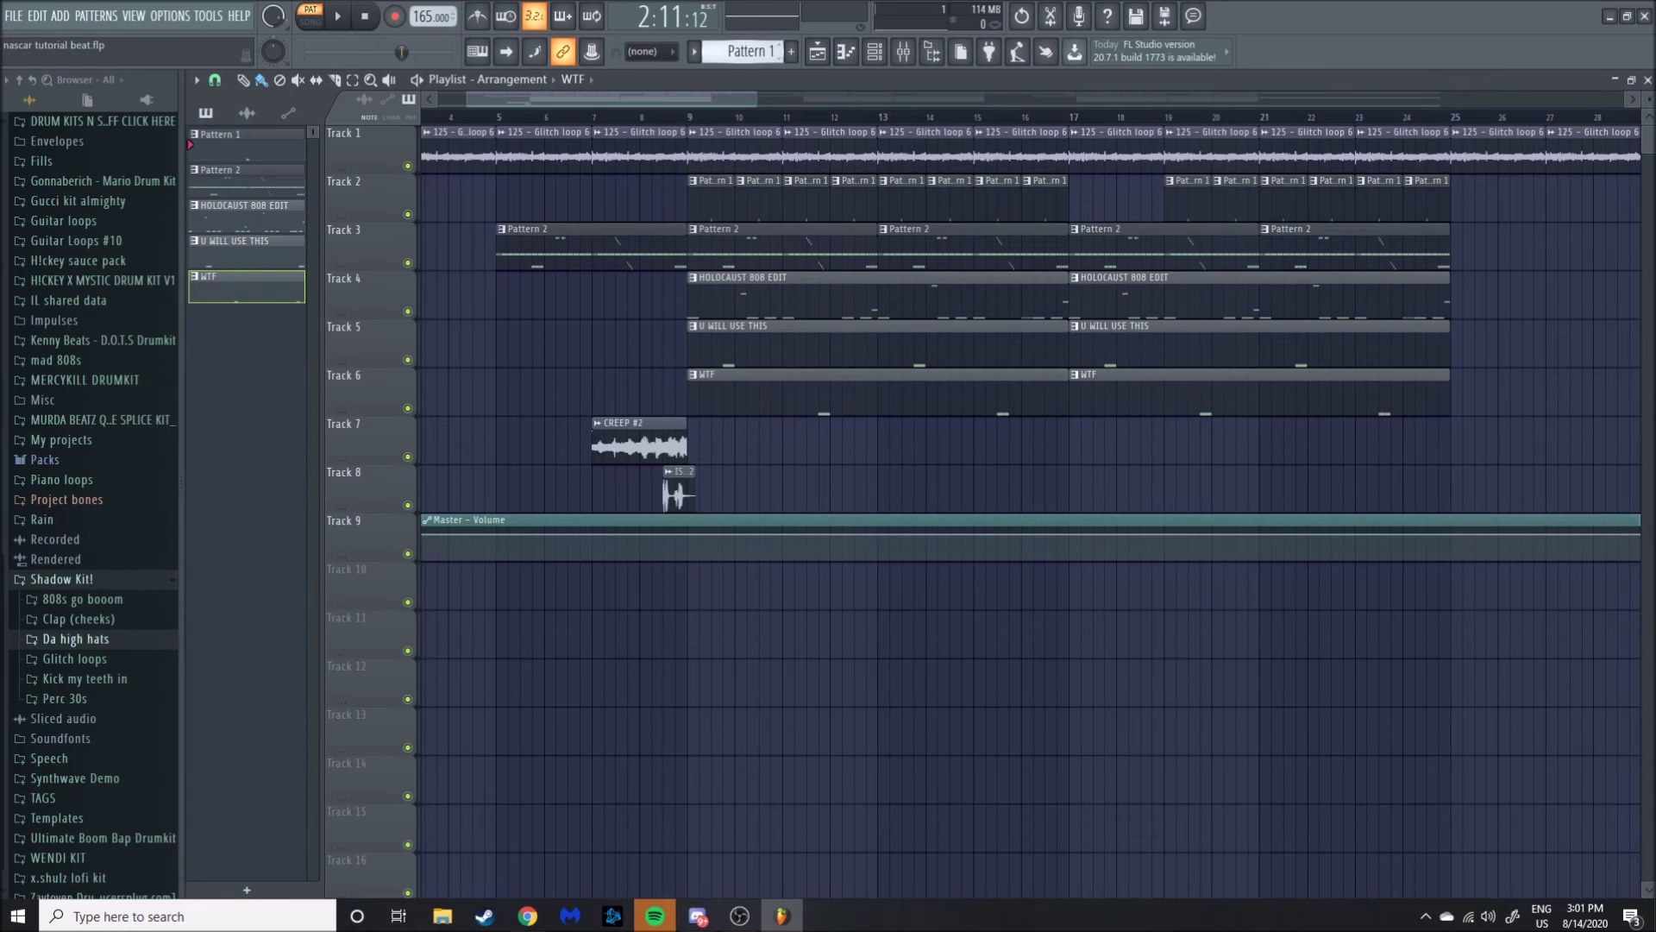
pyautogui.click(846, 50)
pyautogui.press('space')
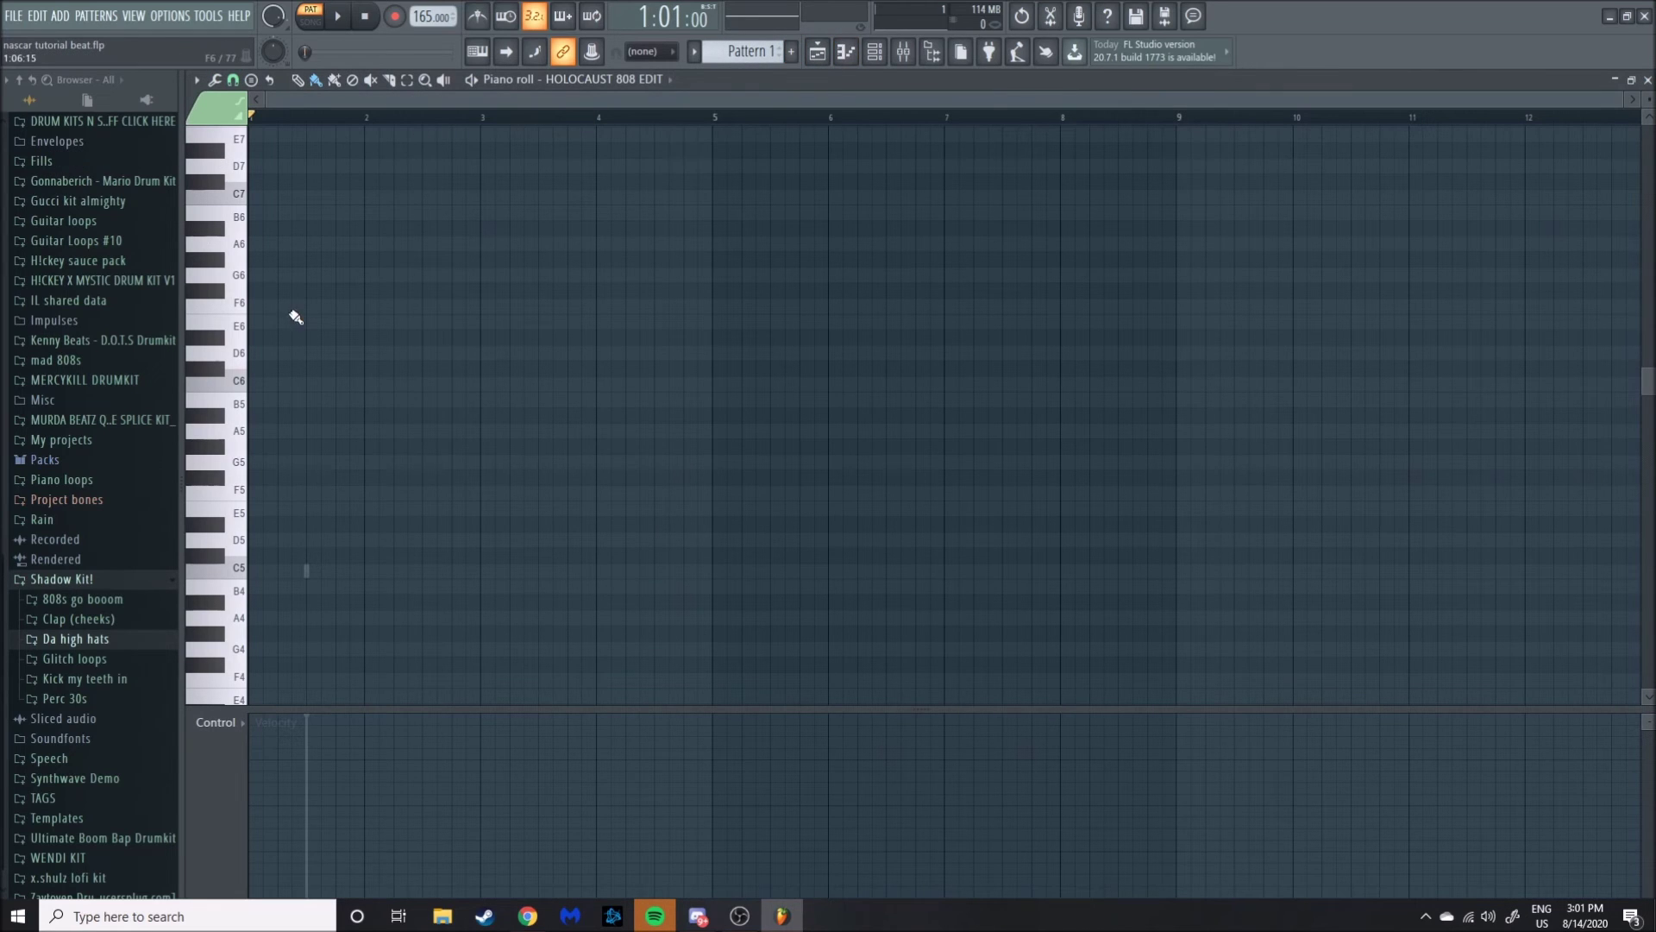
pyautogui.click(337, 17)
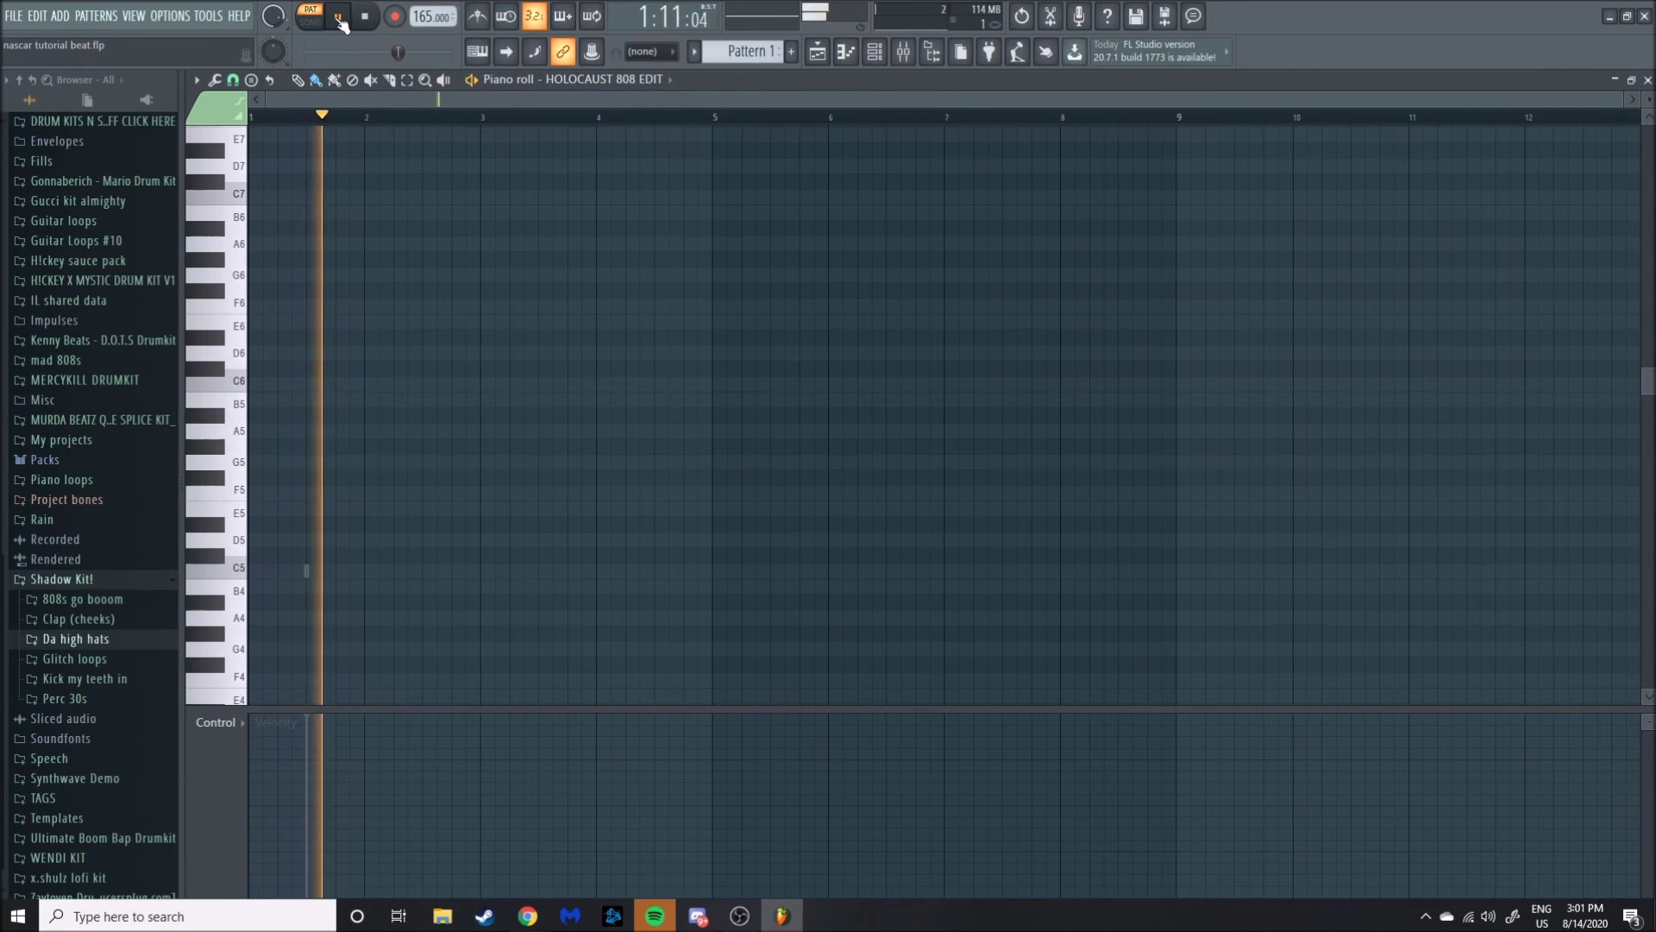
pyautogui.click(338, 17)
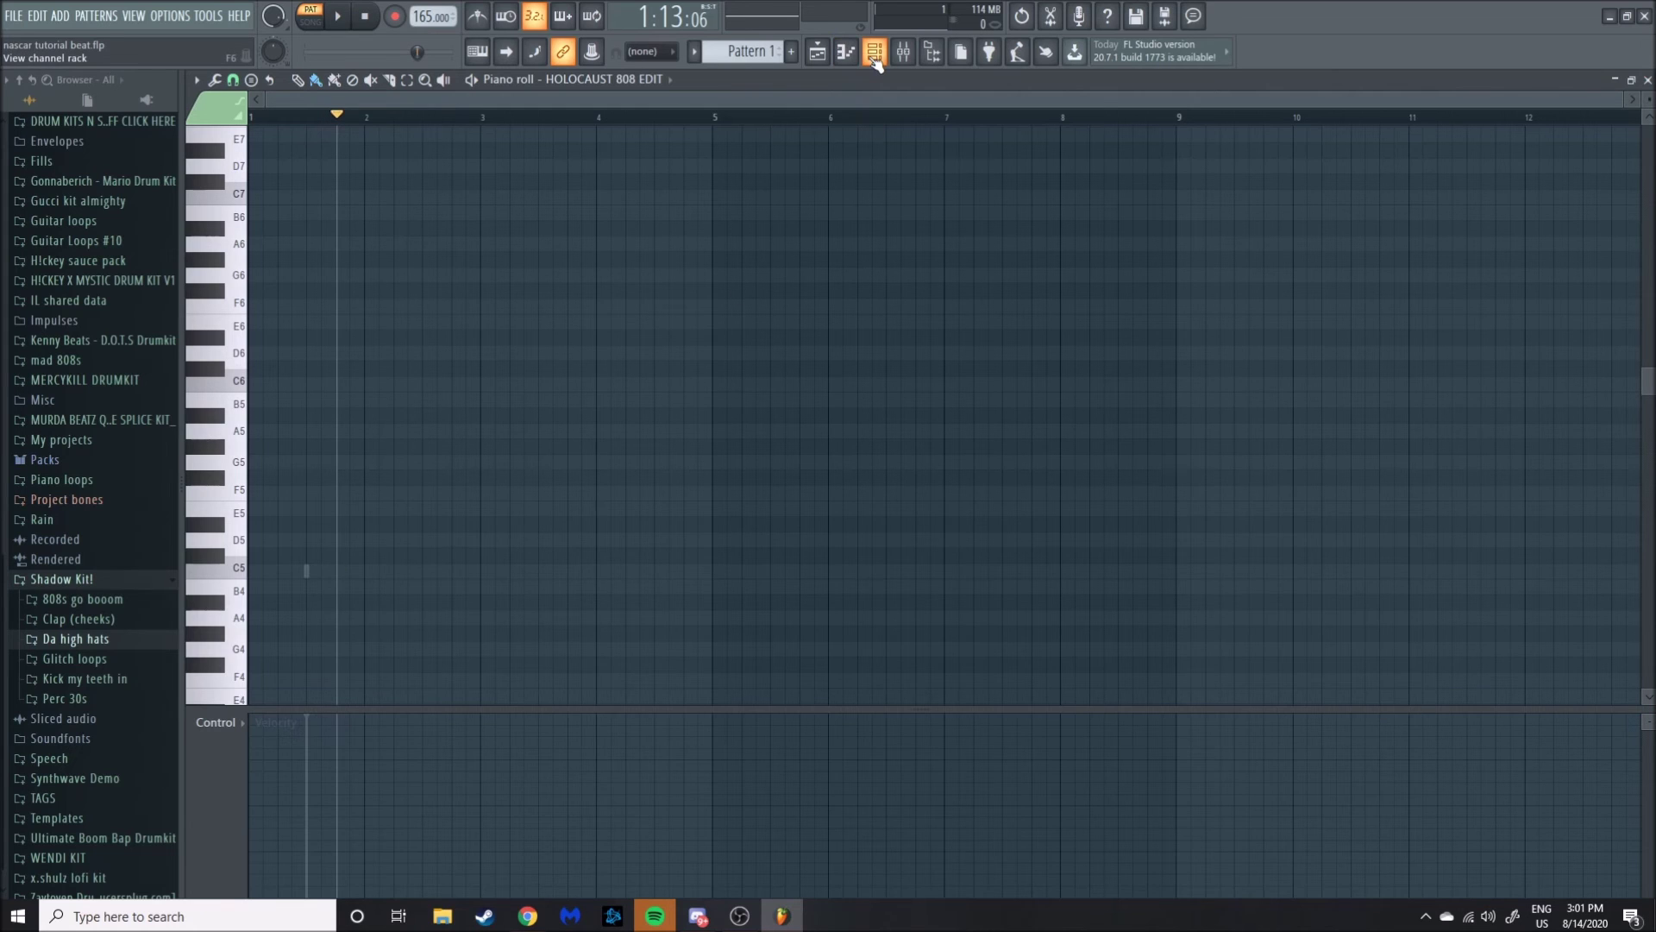
pyautogui.click(817, 52)
pyautogui.click(817, 52)
pyautogui.click(819, 52)
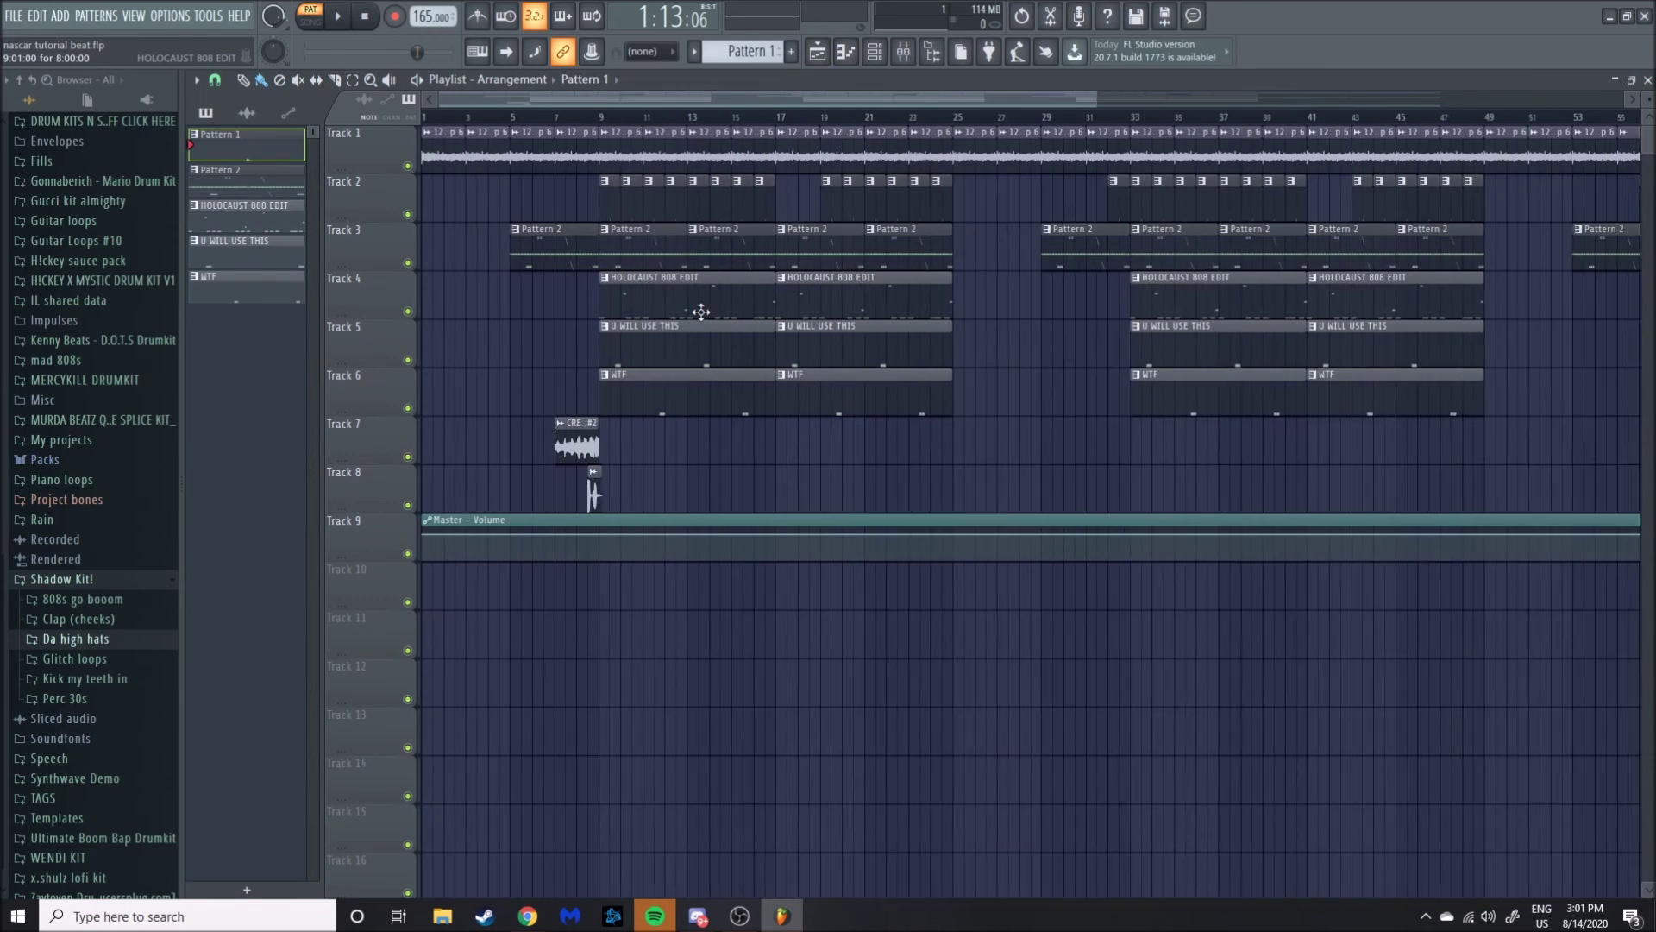
pyautogui.scroll(-1, 701, 311)
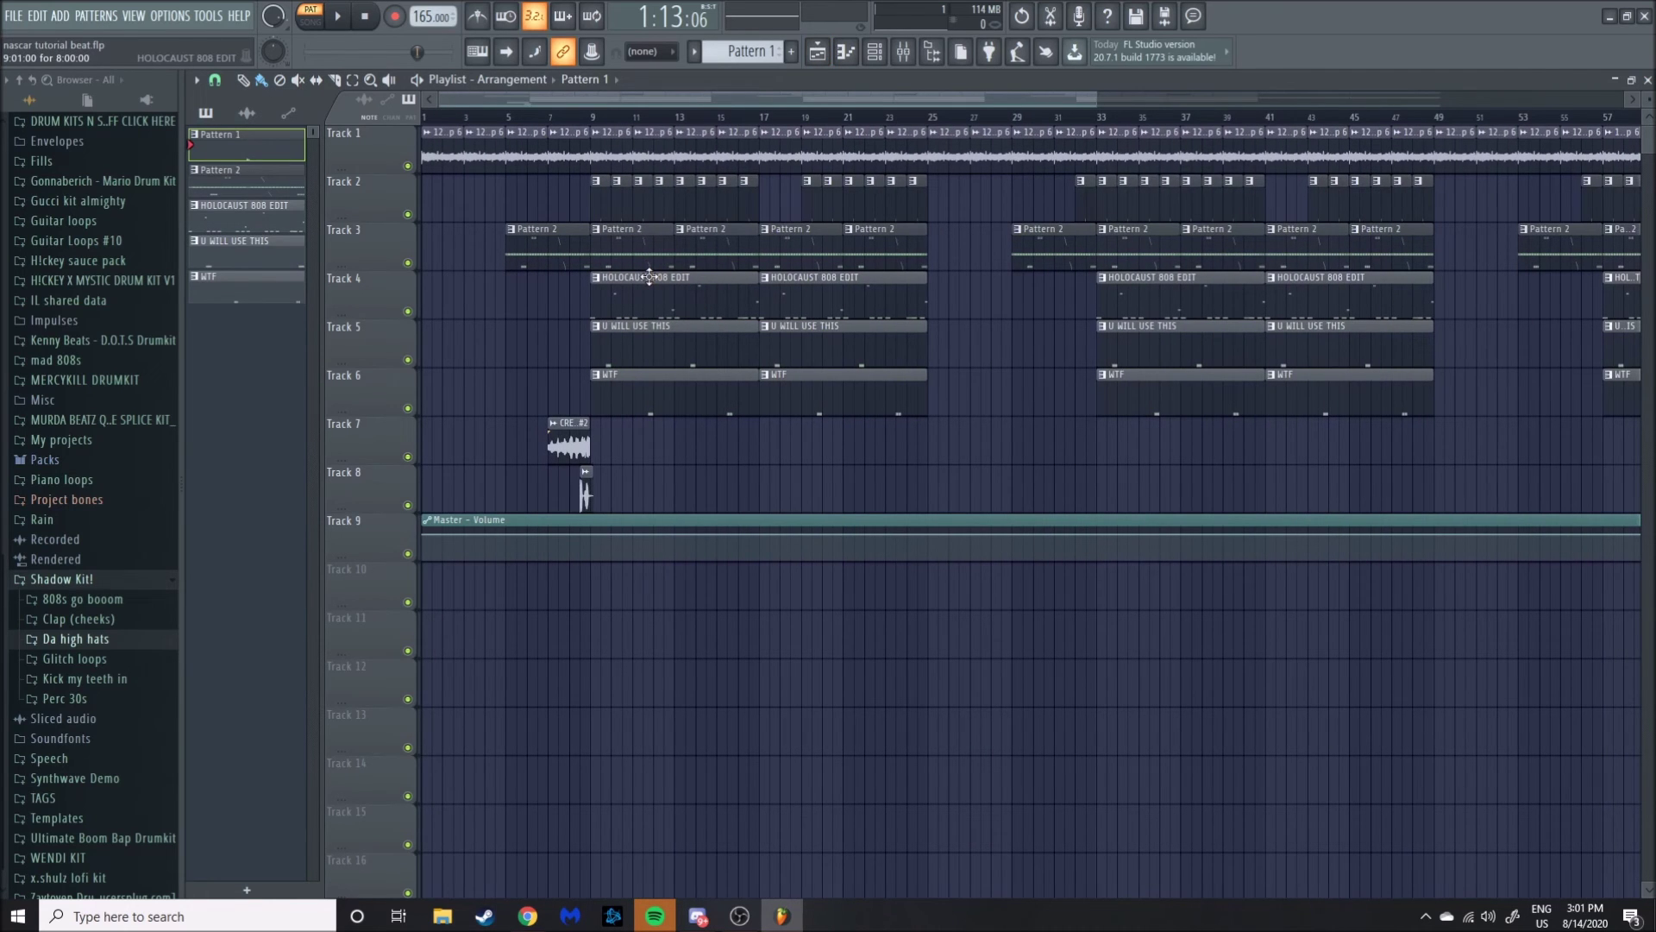
pyautogui.scroll(2, 619, 270)
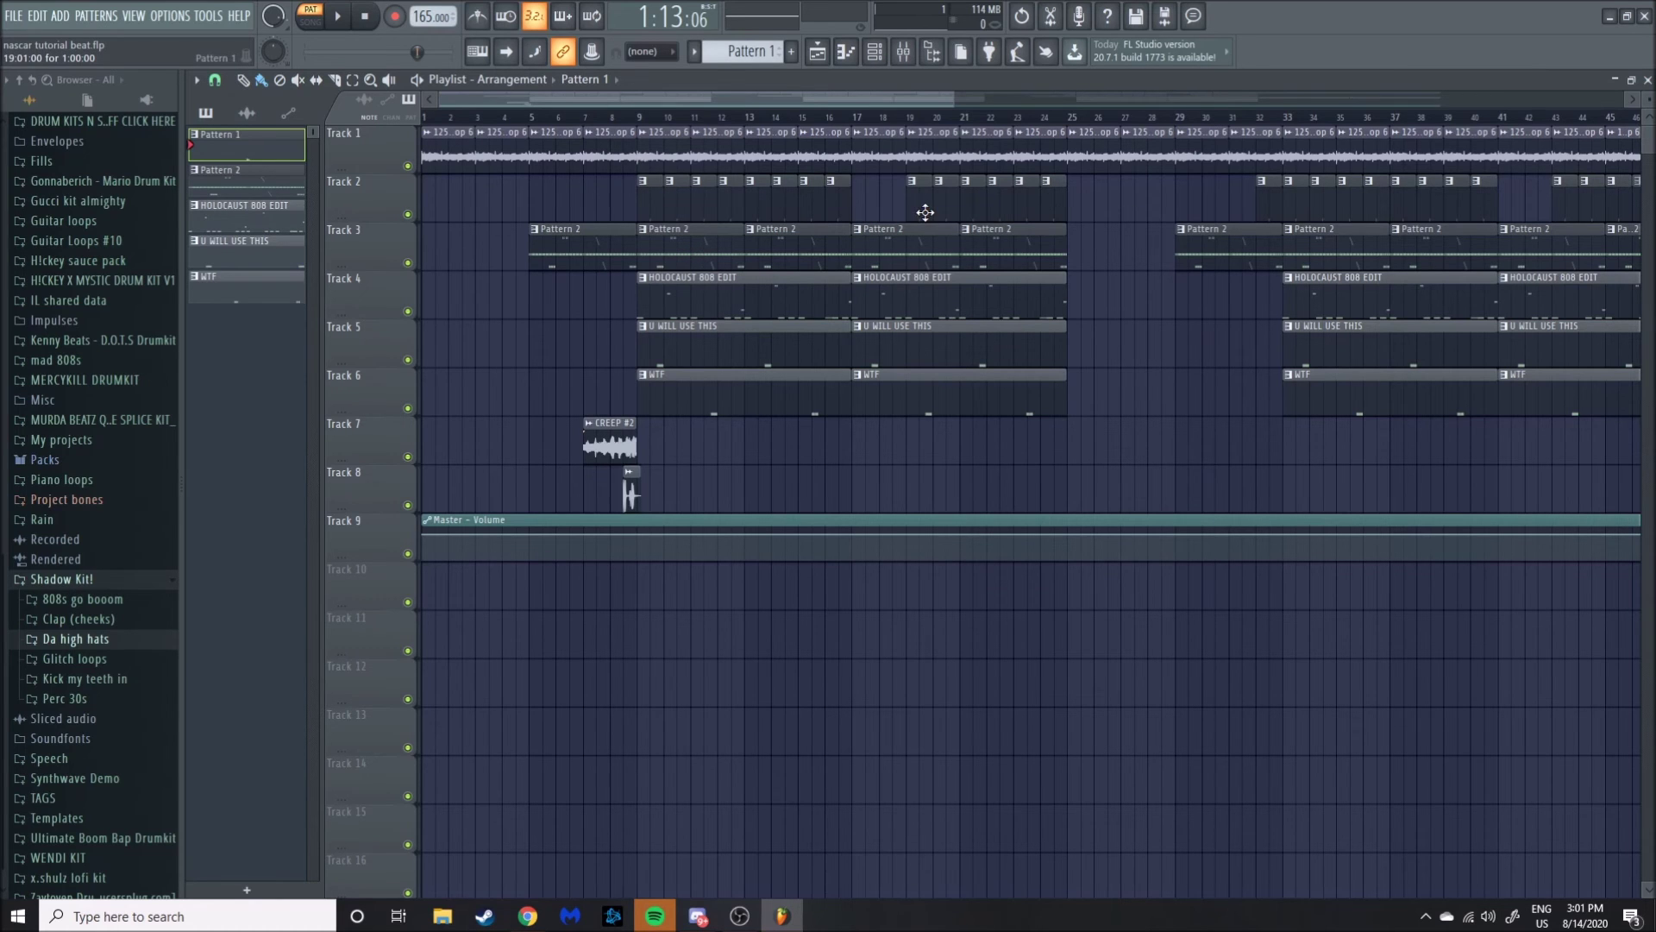
pyautogui.scroll(-4, 924, 211)
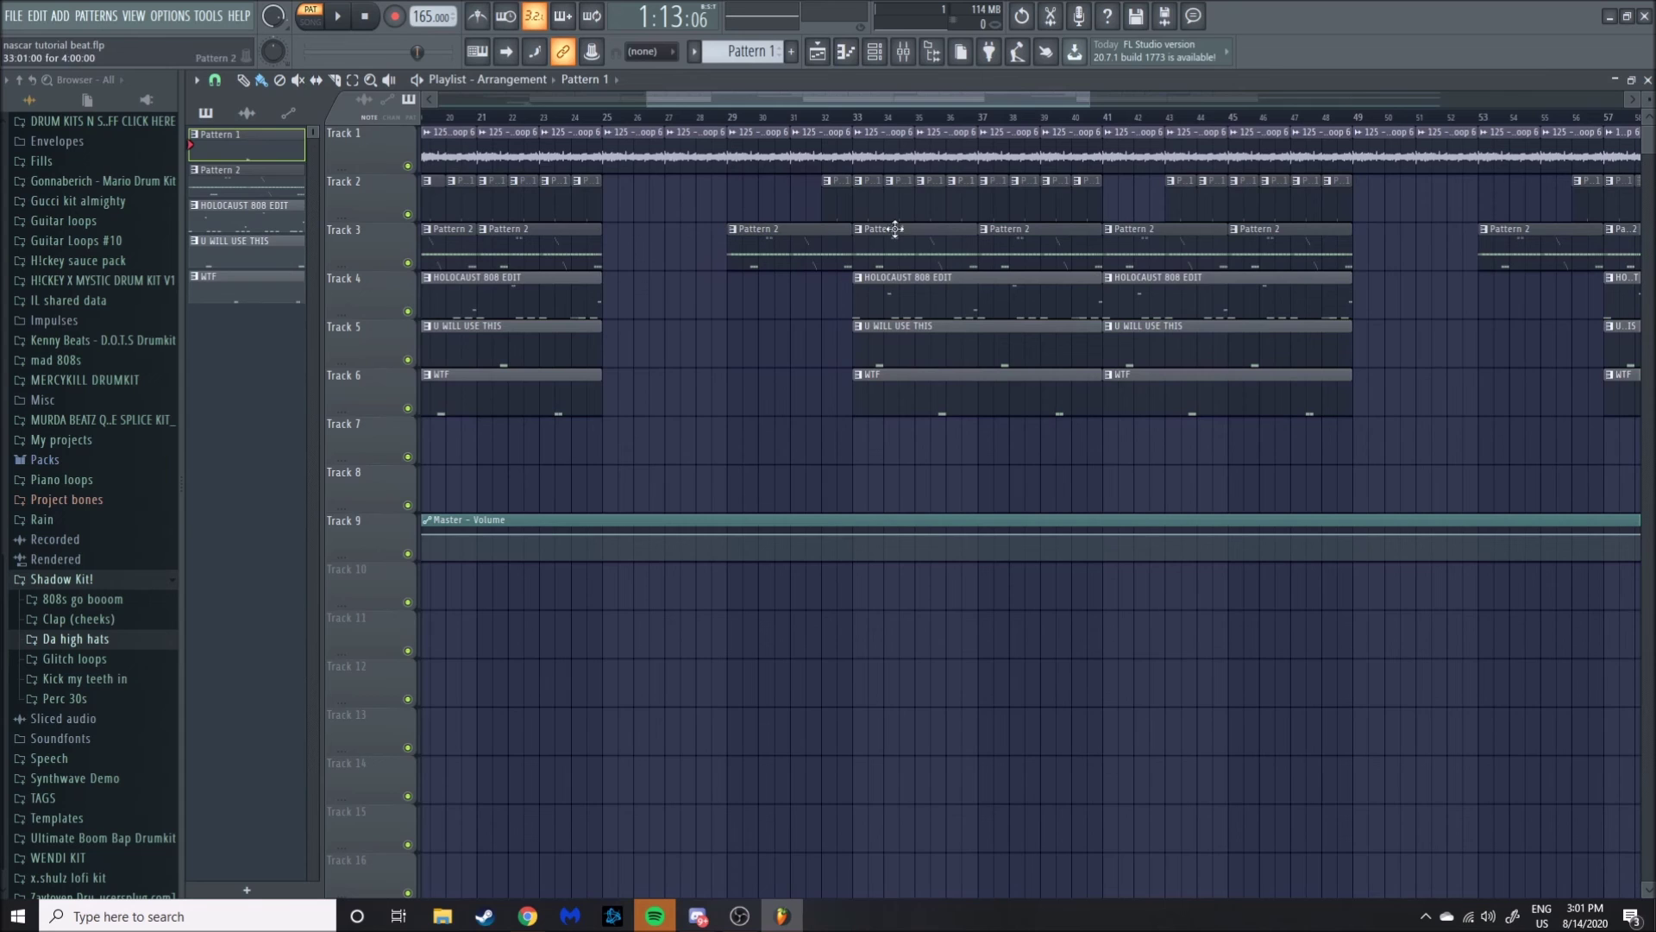
pyautogui.scroll(-1, 891, 254)
pyautogui.scroll(3, 787, 211)
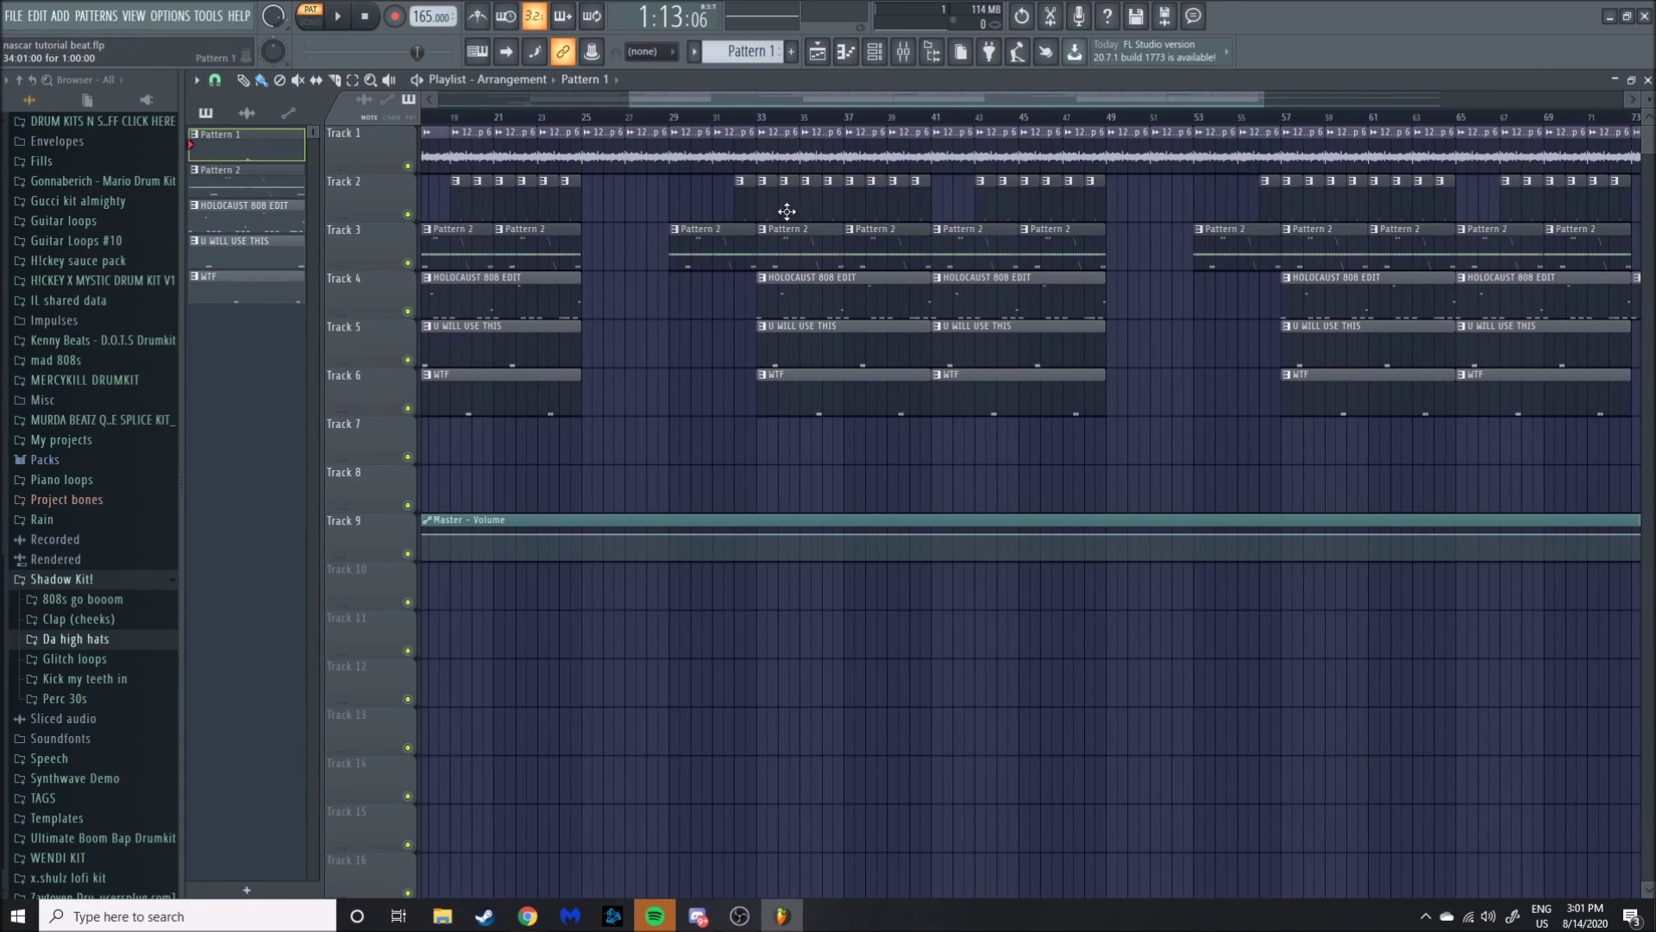
pyautogui.scroll(-4, 787, 220)
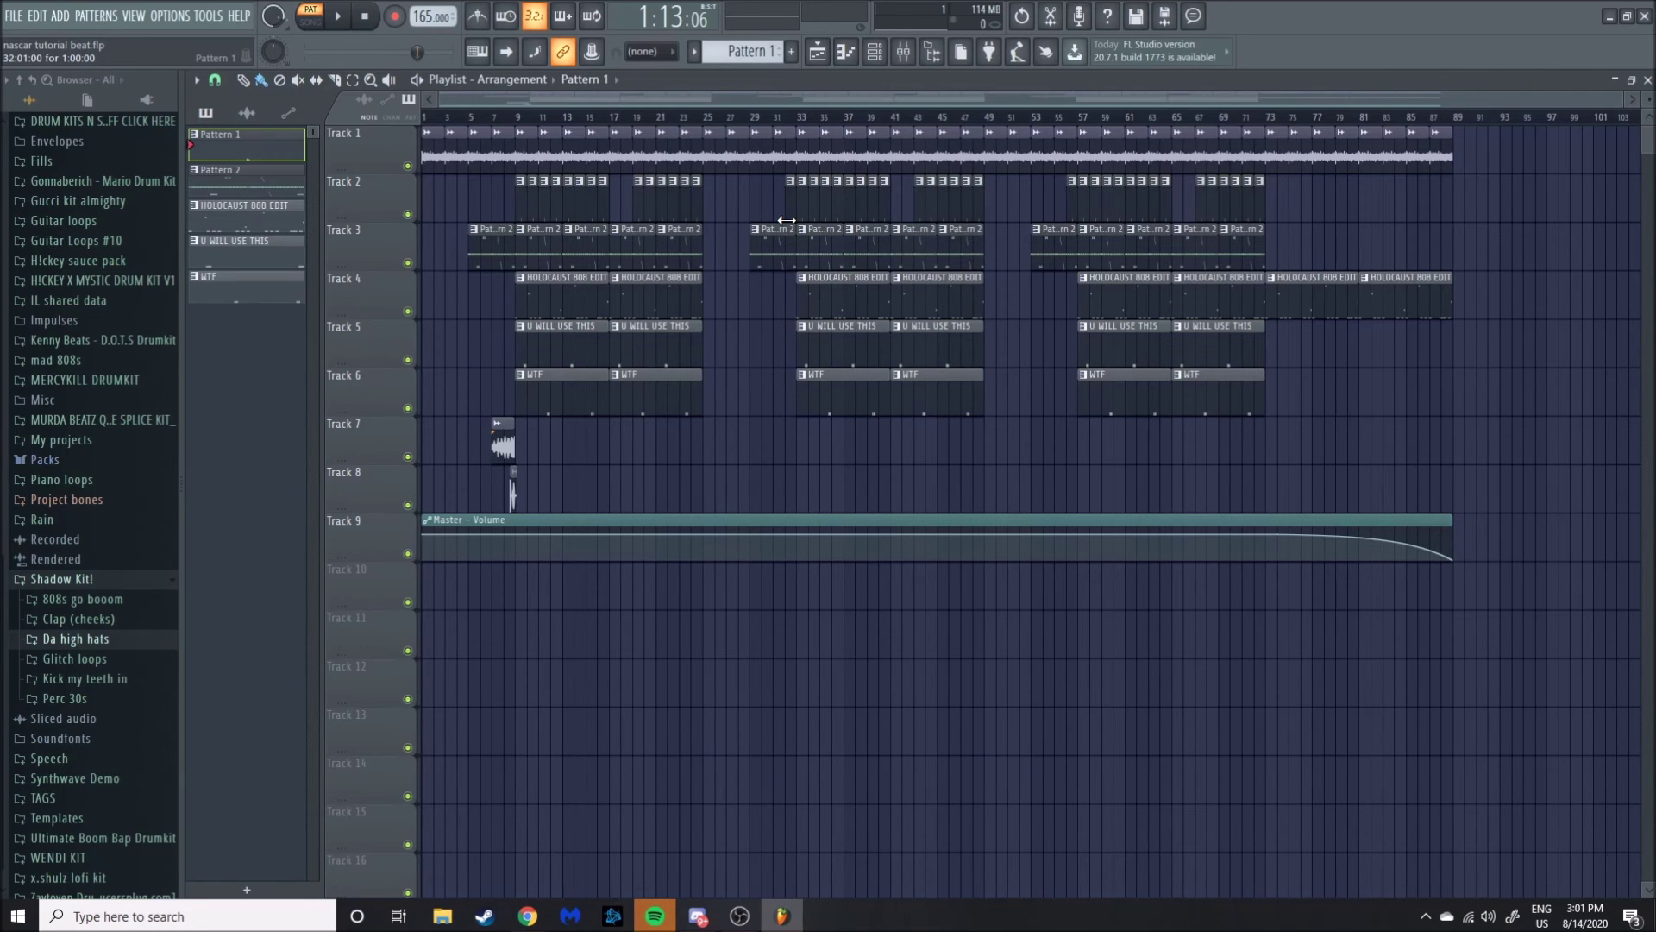
pyautogui.scroll(6, 458, 425)
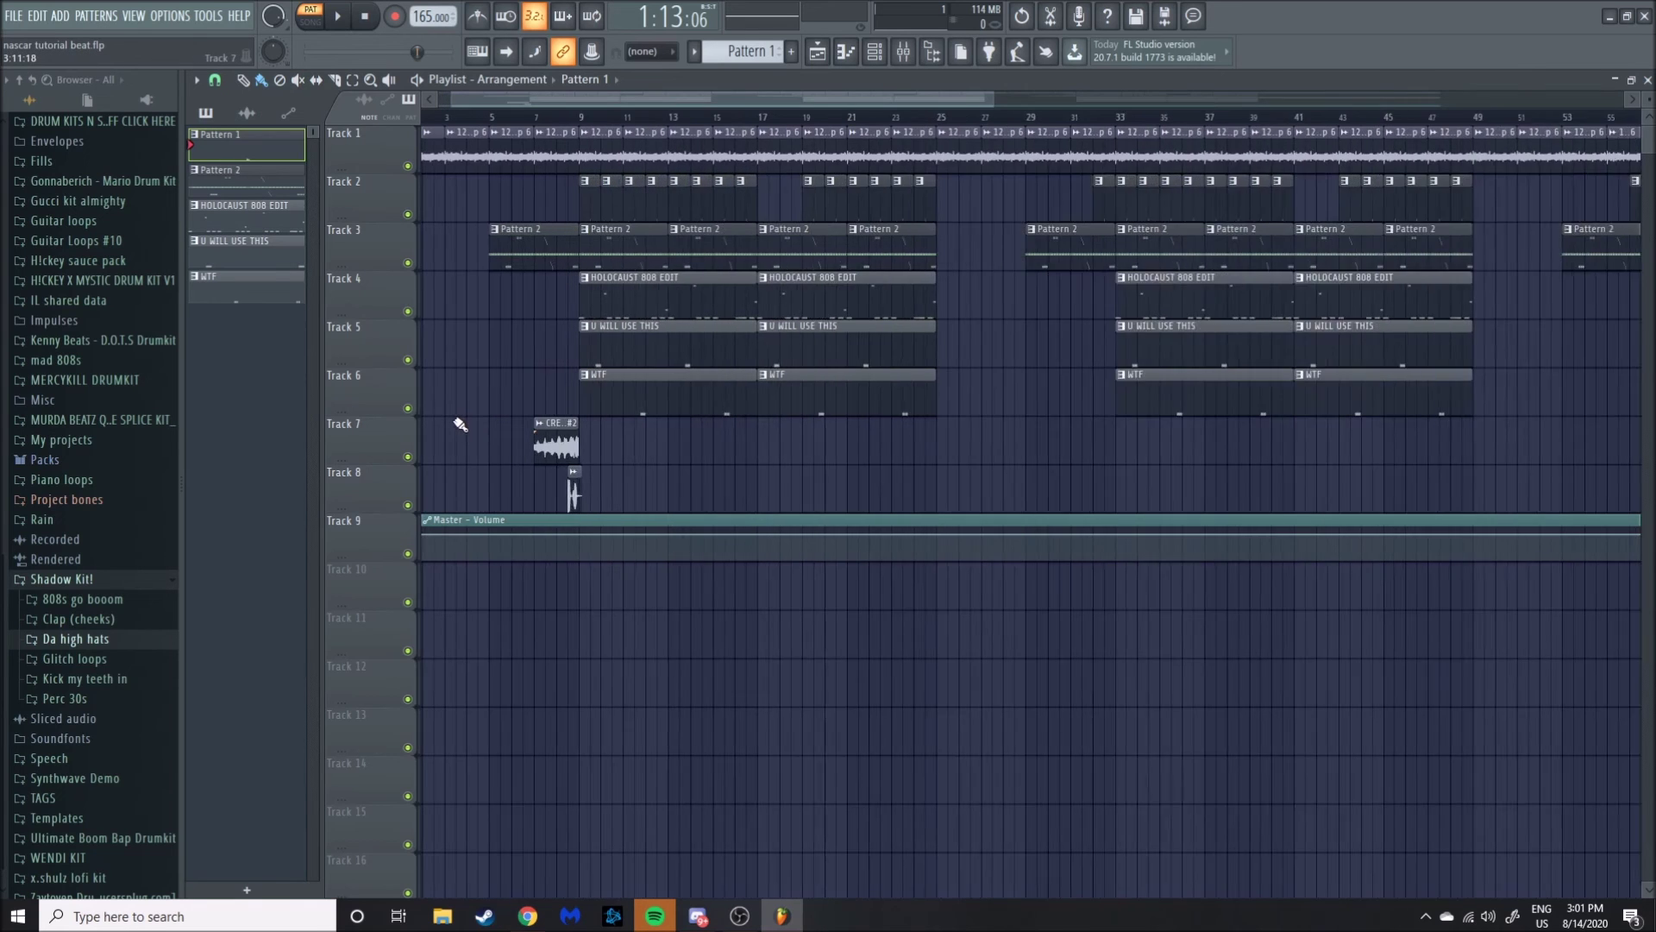
pyautogui.scroll(2, 598, 457)
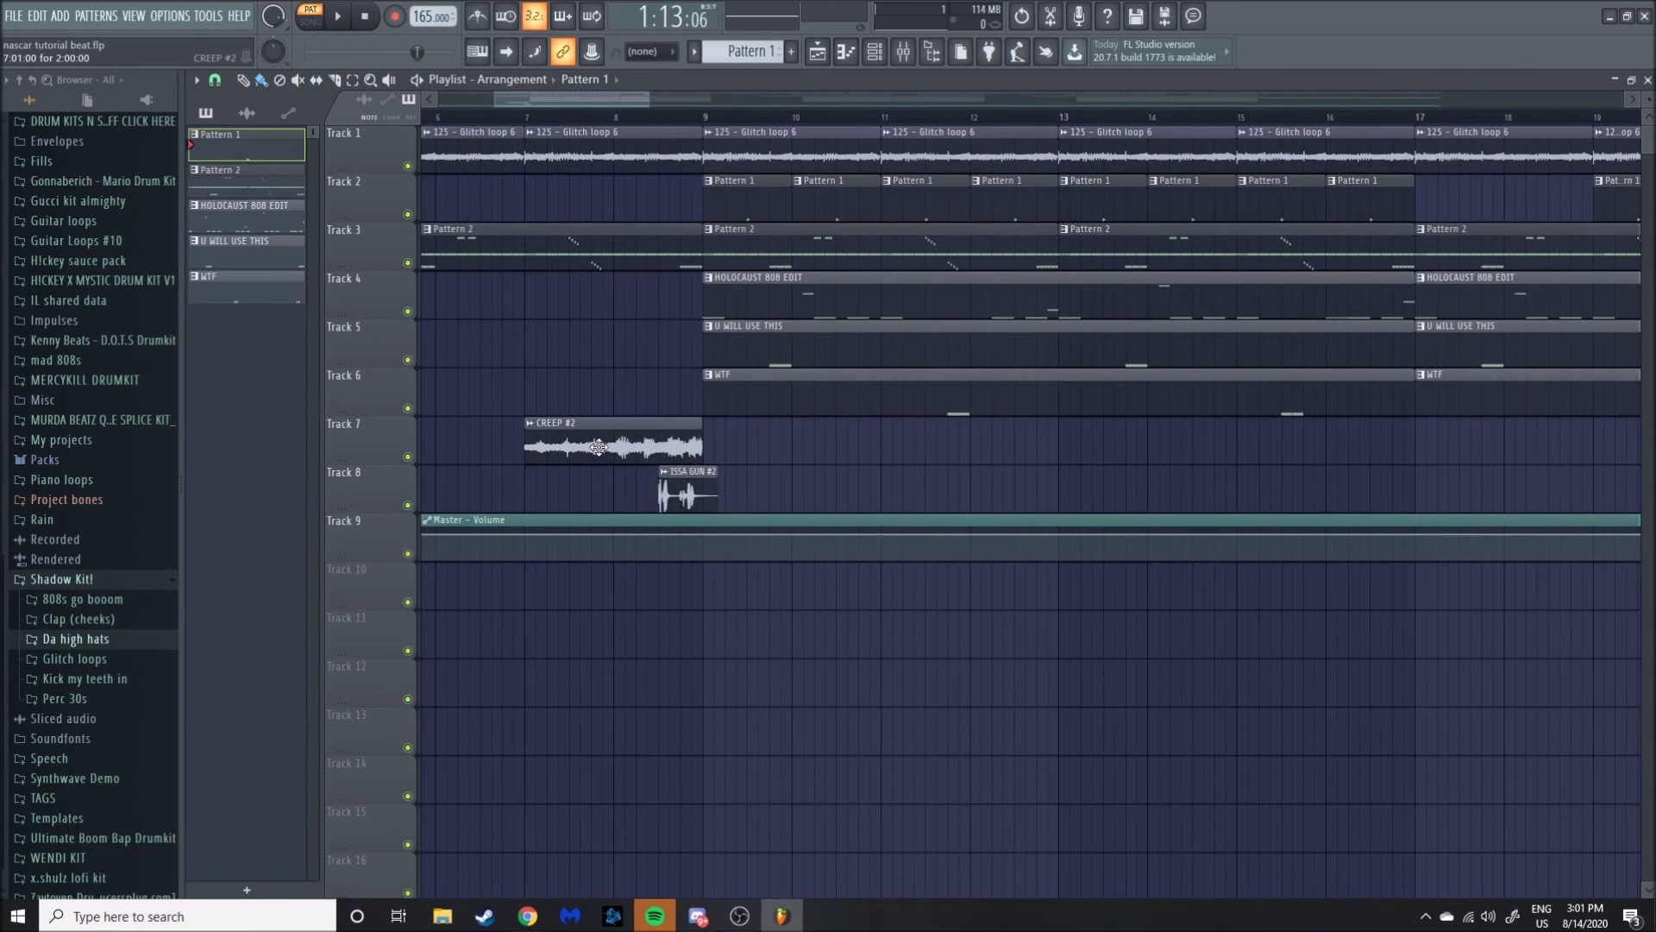
# Inspect the CREEP #2 and ISSA GUN #2 channel settings, then bring up the mixer.
pyautogui.click(599, 446)
pyautogui.doubleClick(598, 447)
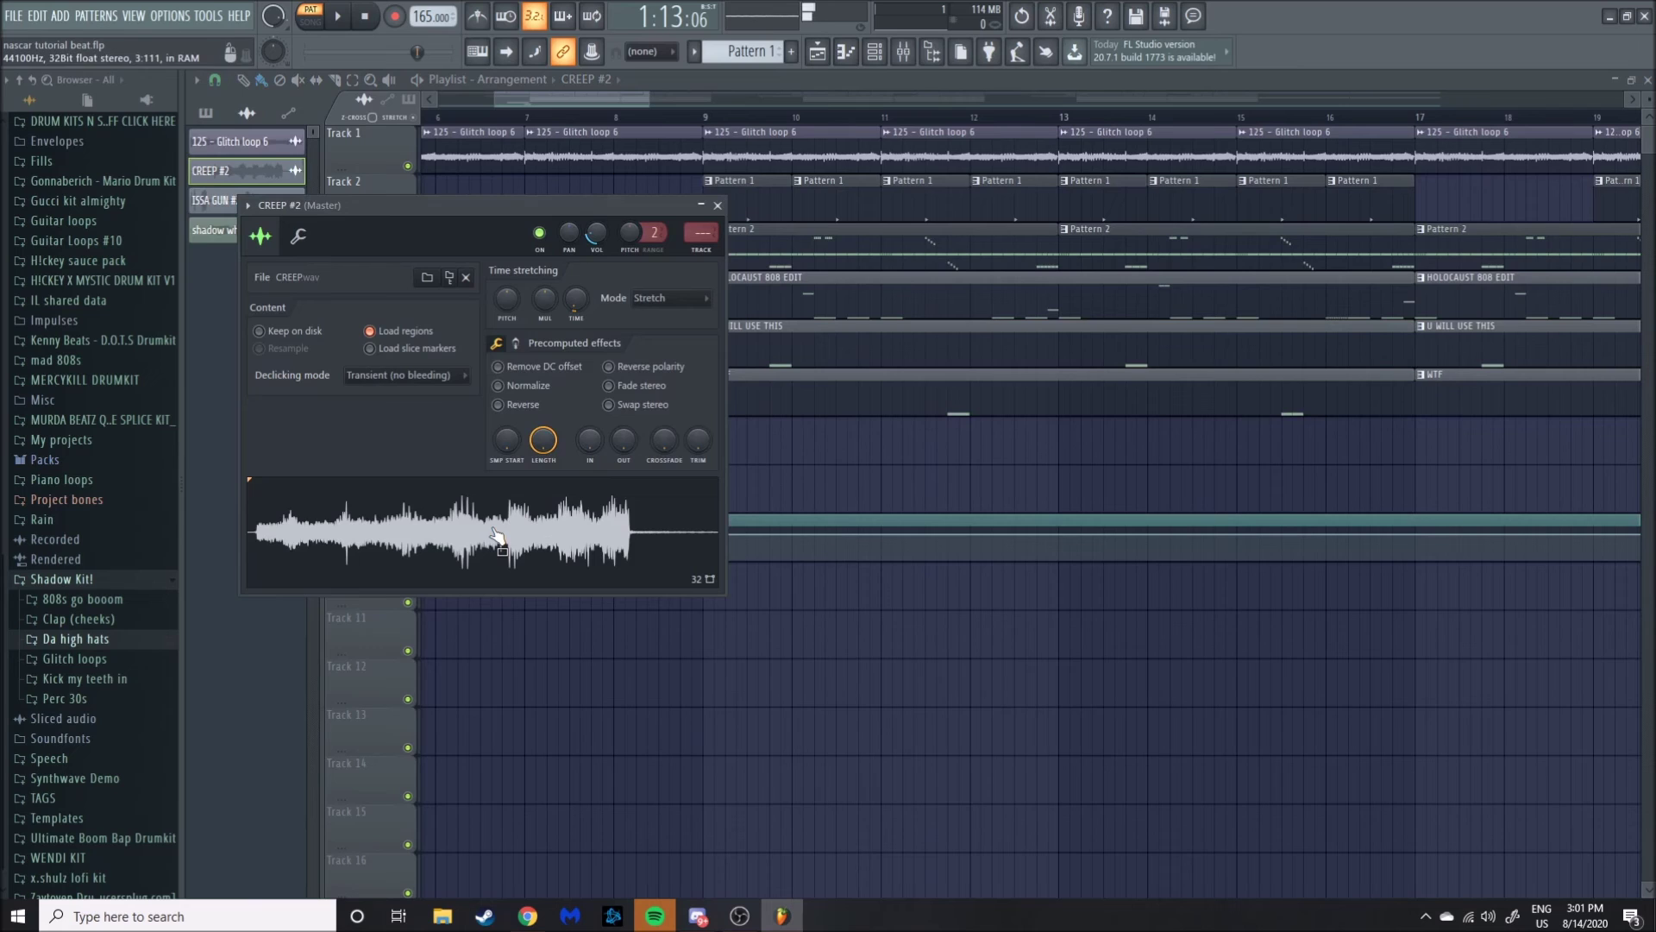
pyautogui.click(718, 207)
pyautogui.doubleClick(675, 495)
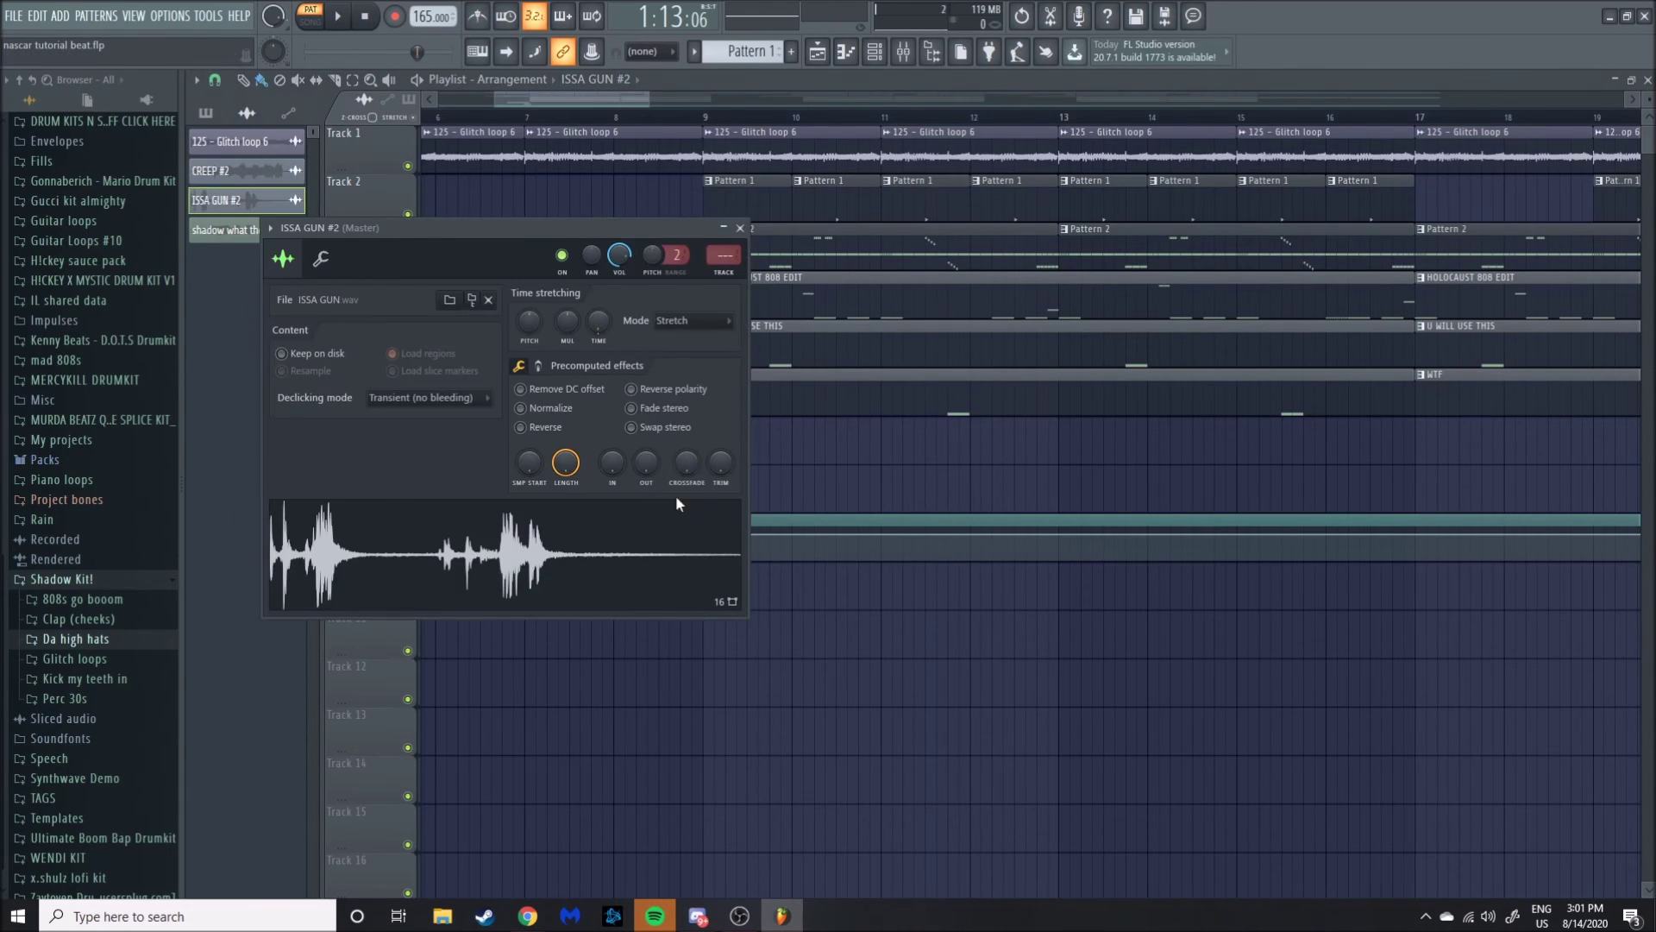
pyautogui.click(740, 228)
pyautogui.scroll(-5, 740, 228)
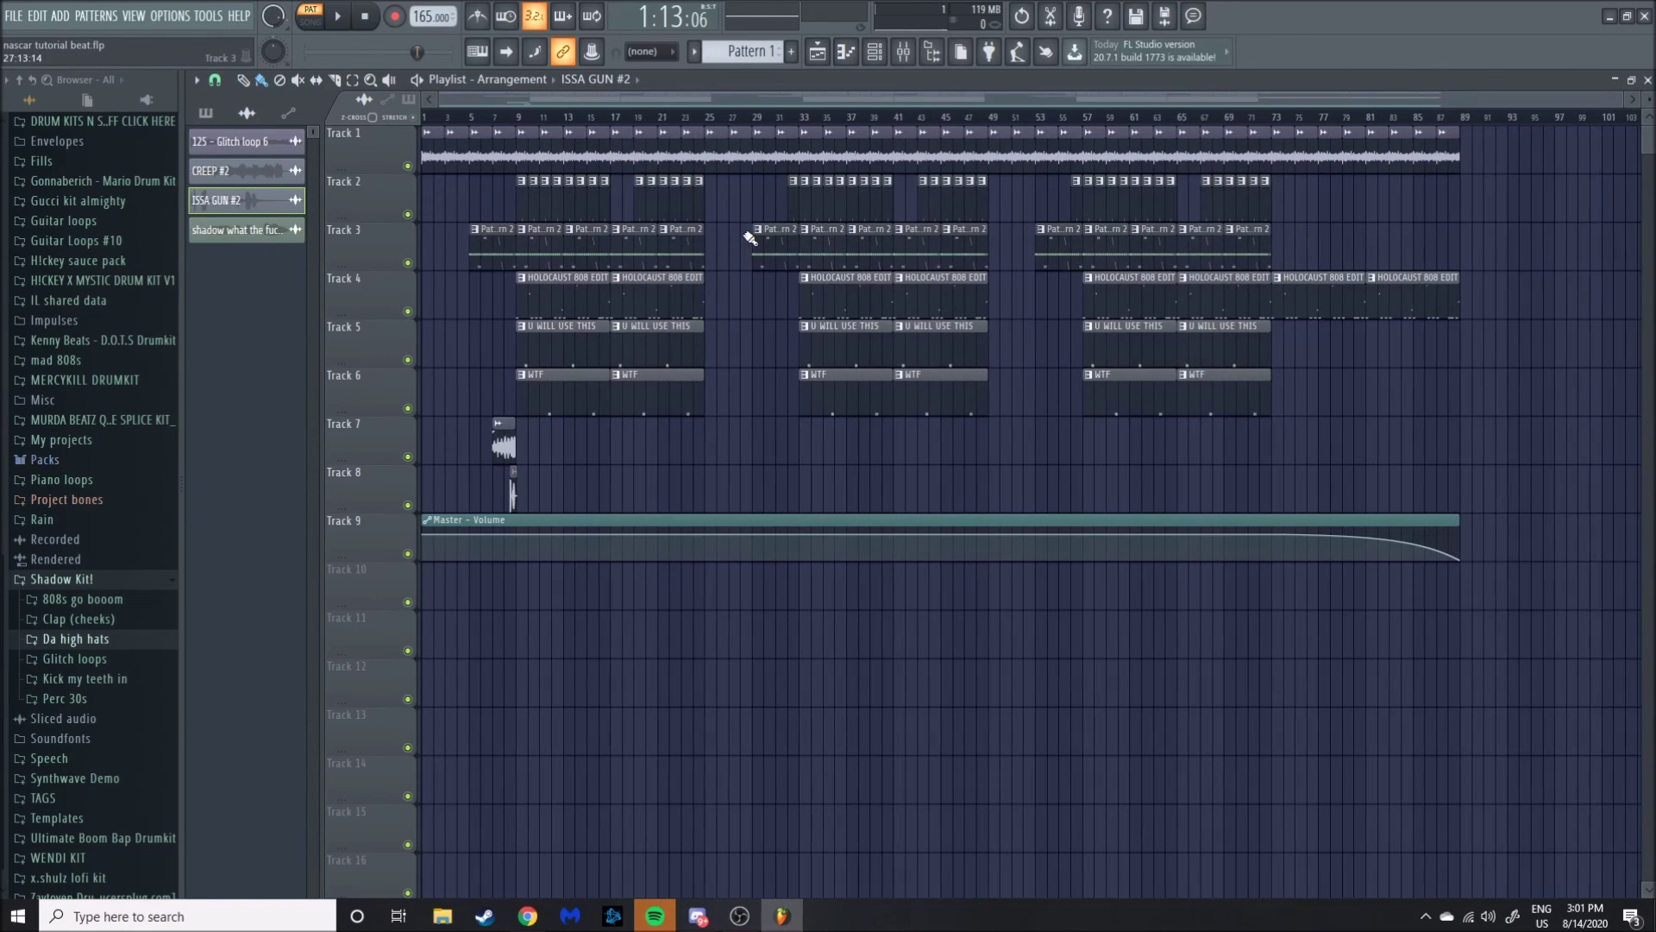
pyautogui.click(914, 56)
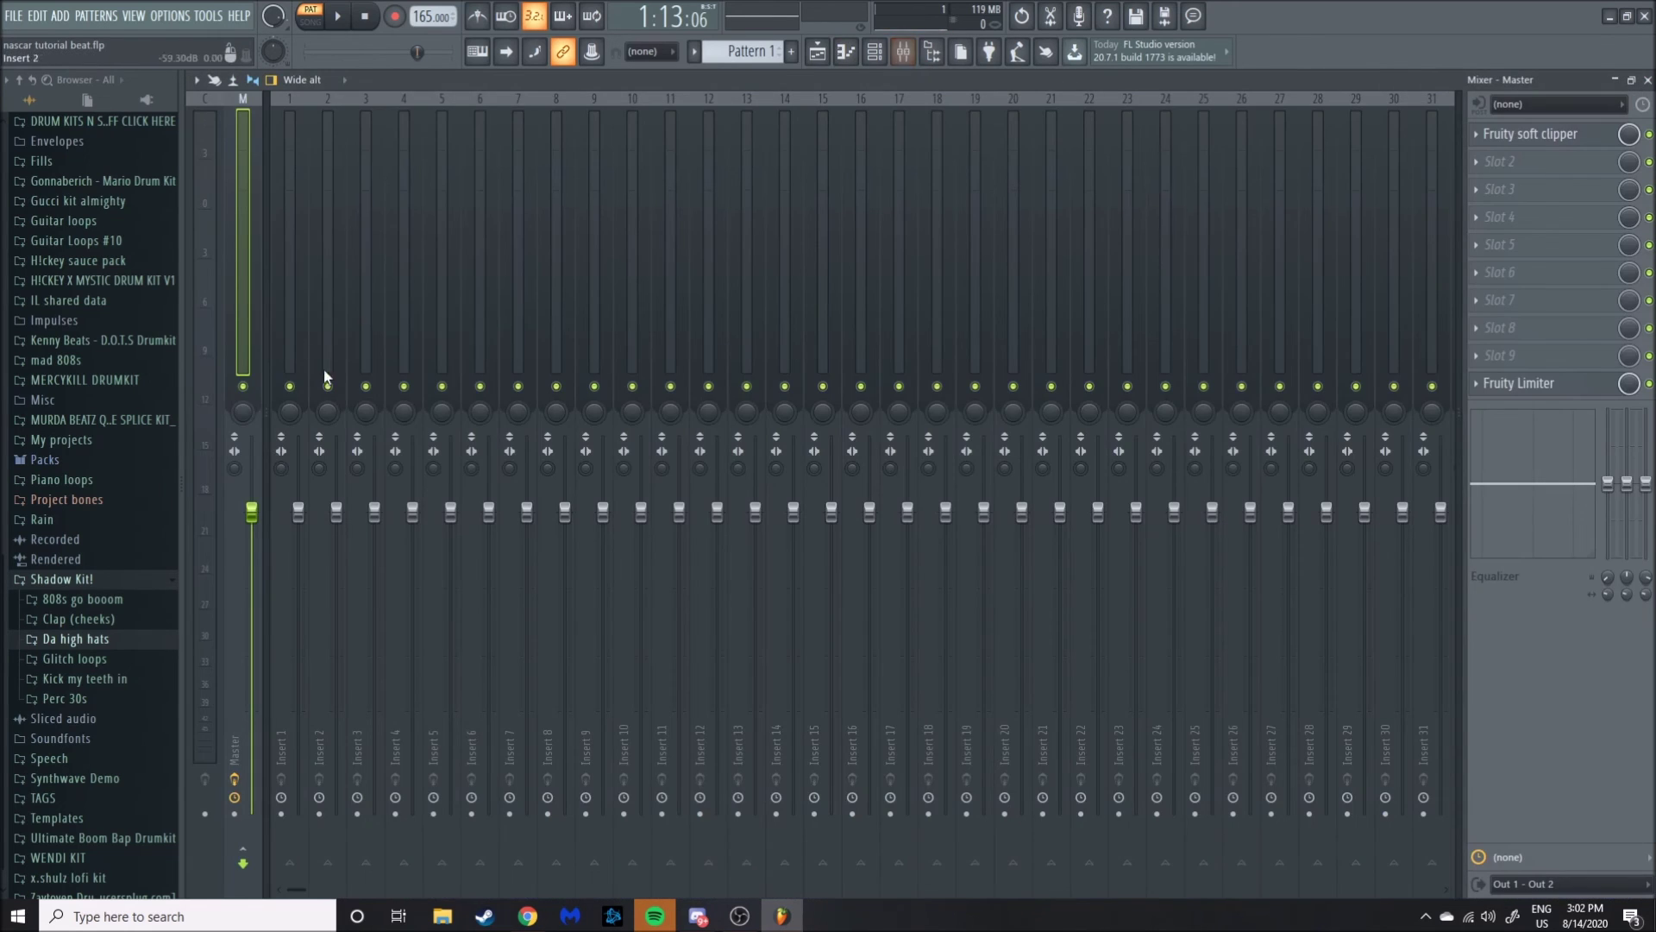
# Check the master's Fruity soft clipper and volume options, then return to the playlist.
pyautogui.click(1553, 135)
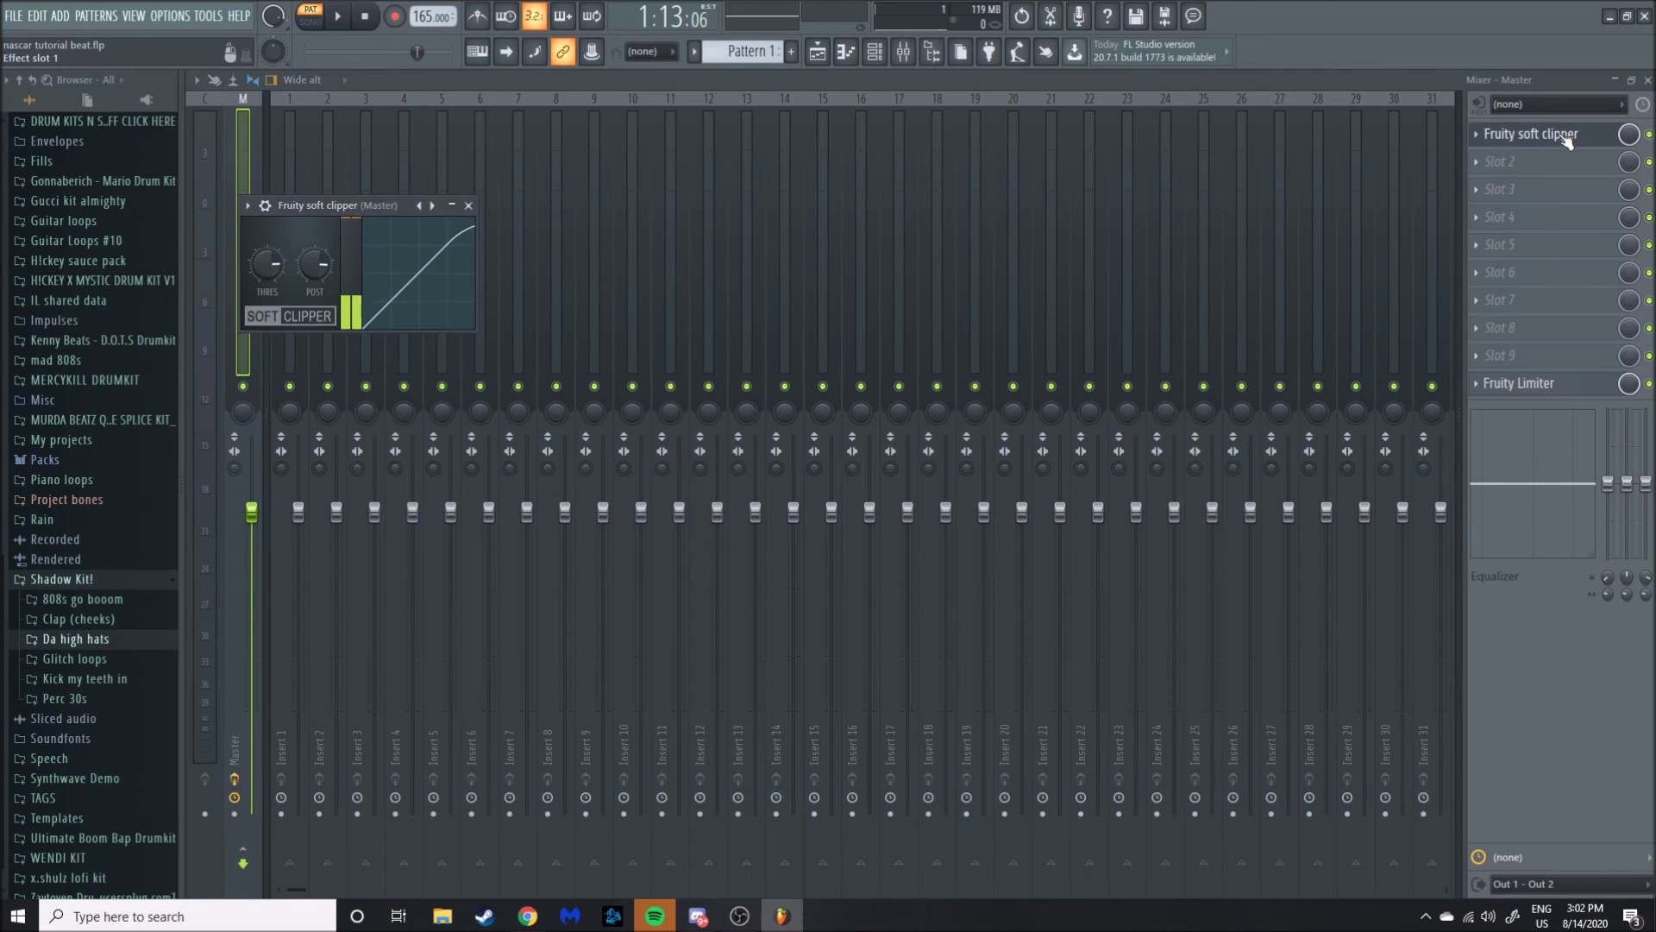
pyautogui.click(470, 206)
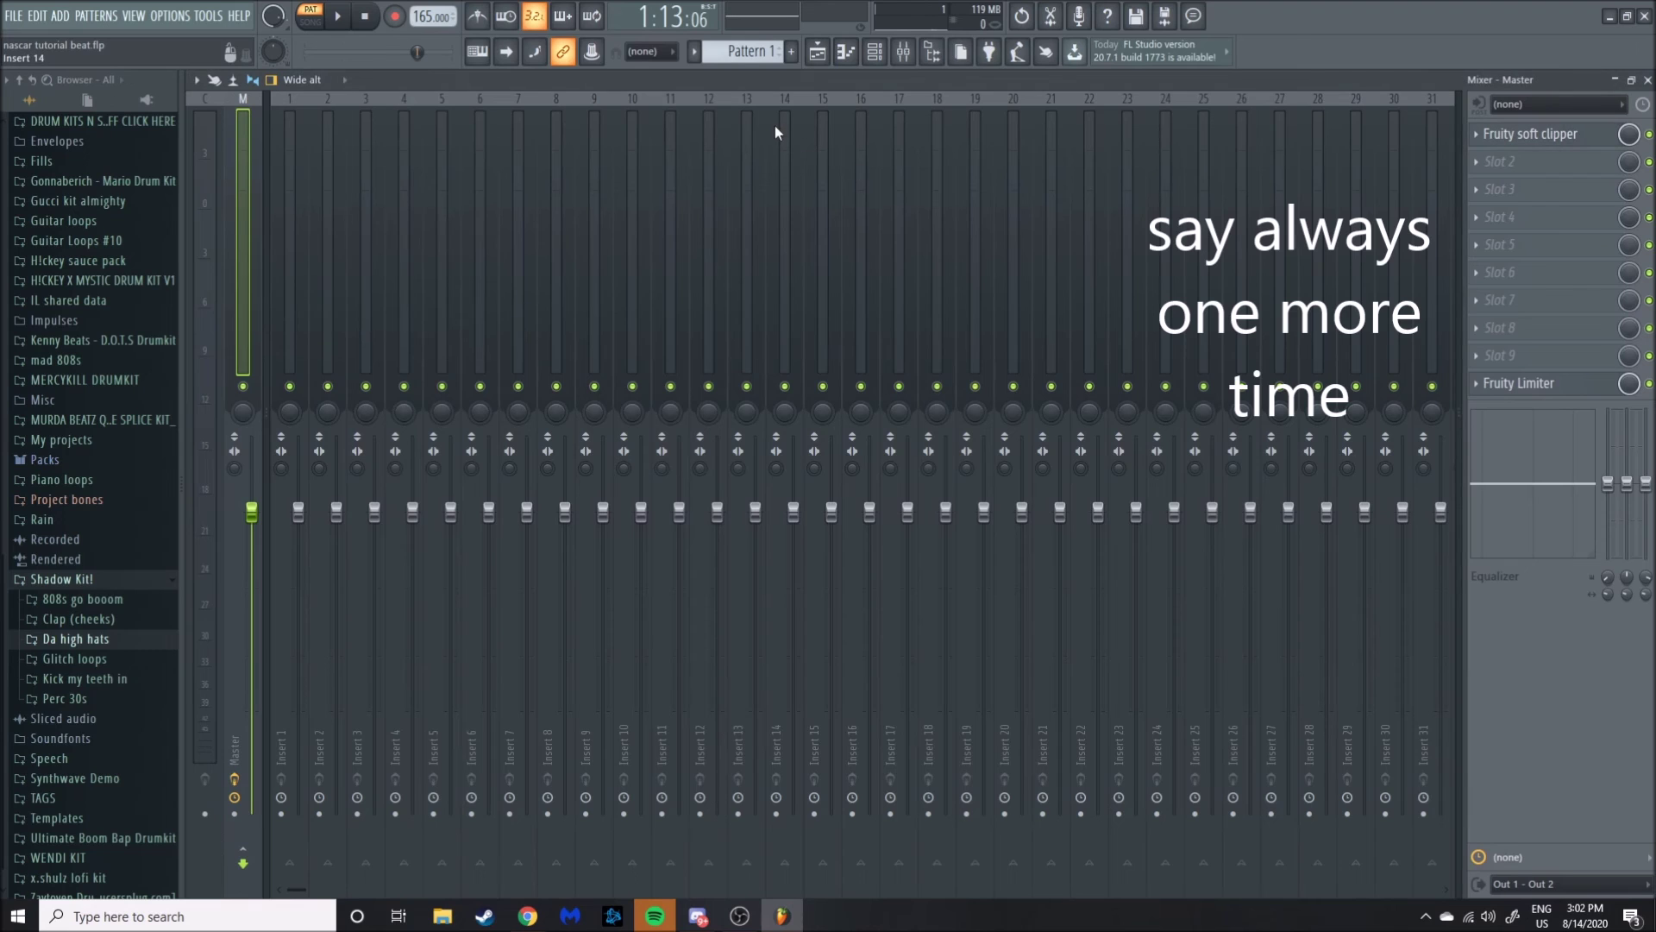
pyautogui.rightClick(259, 518)
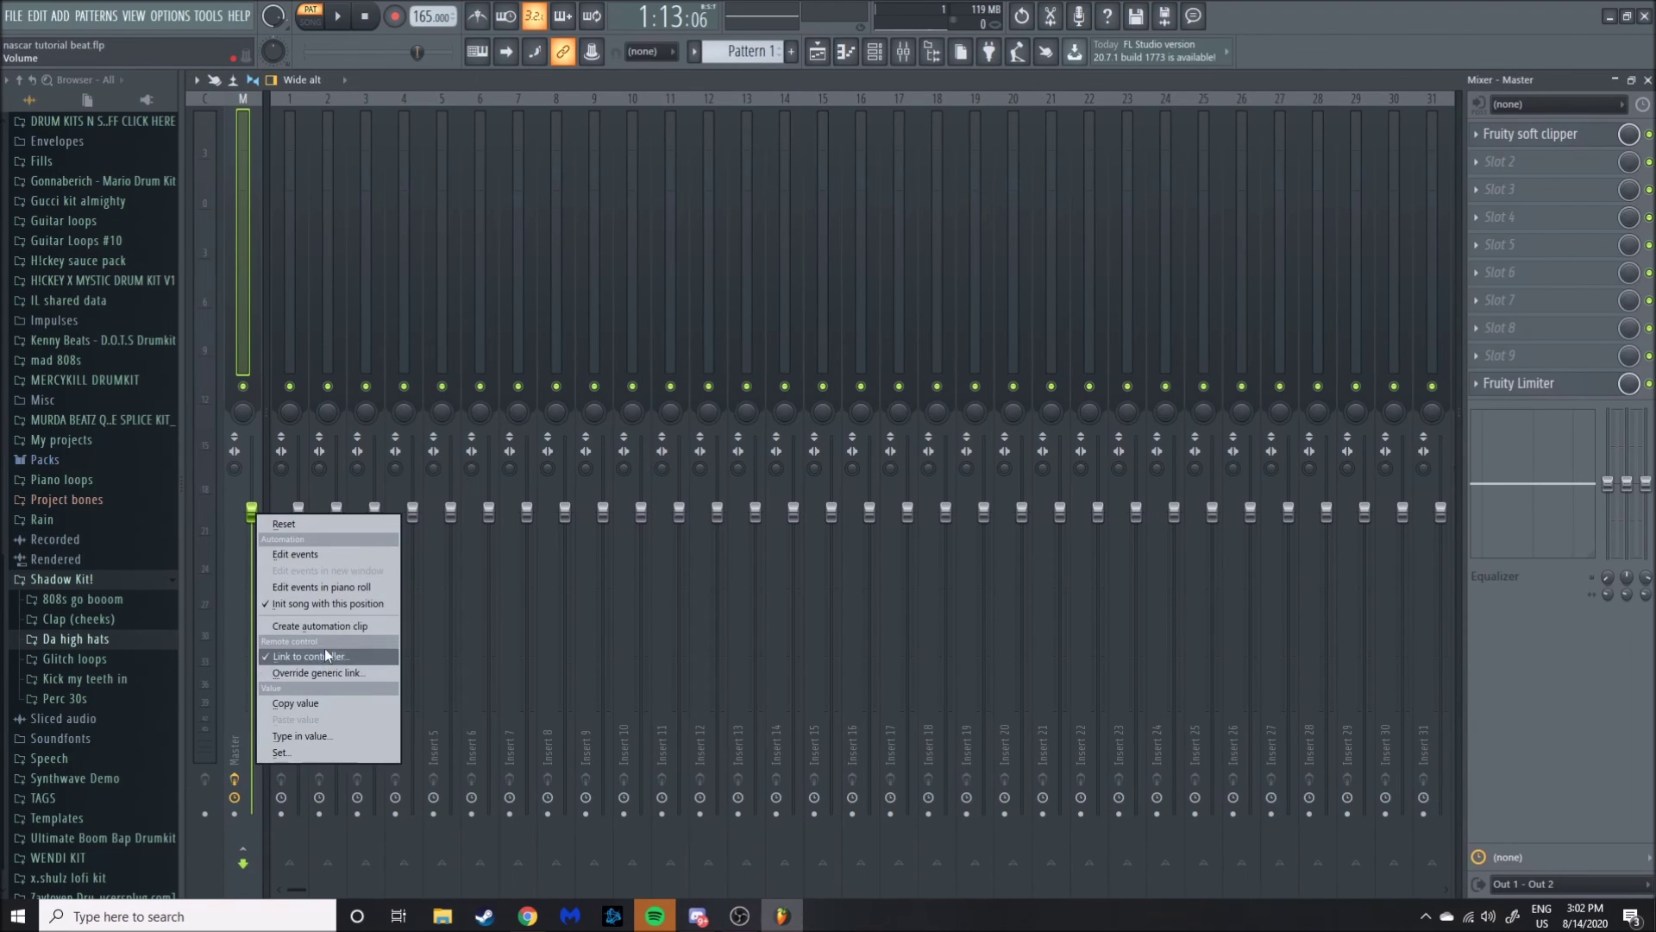
pyautogui.click(824, 62)
pyautogui.click(821, 57)
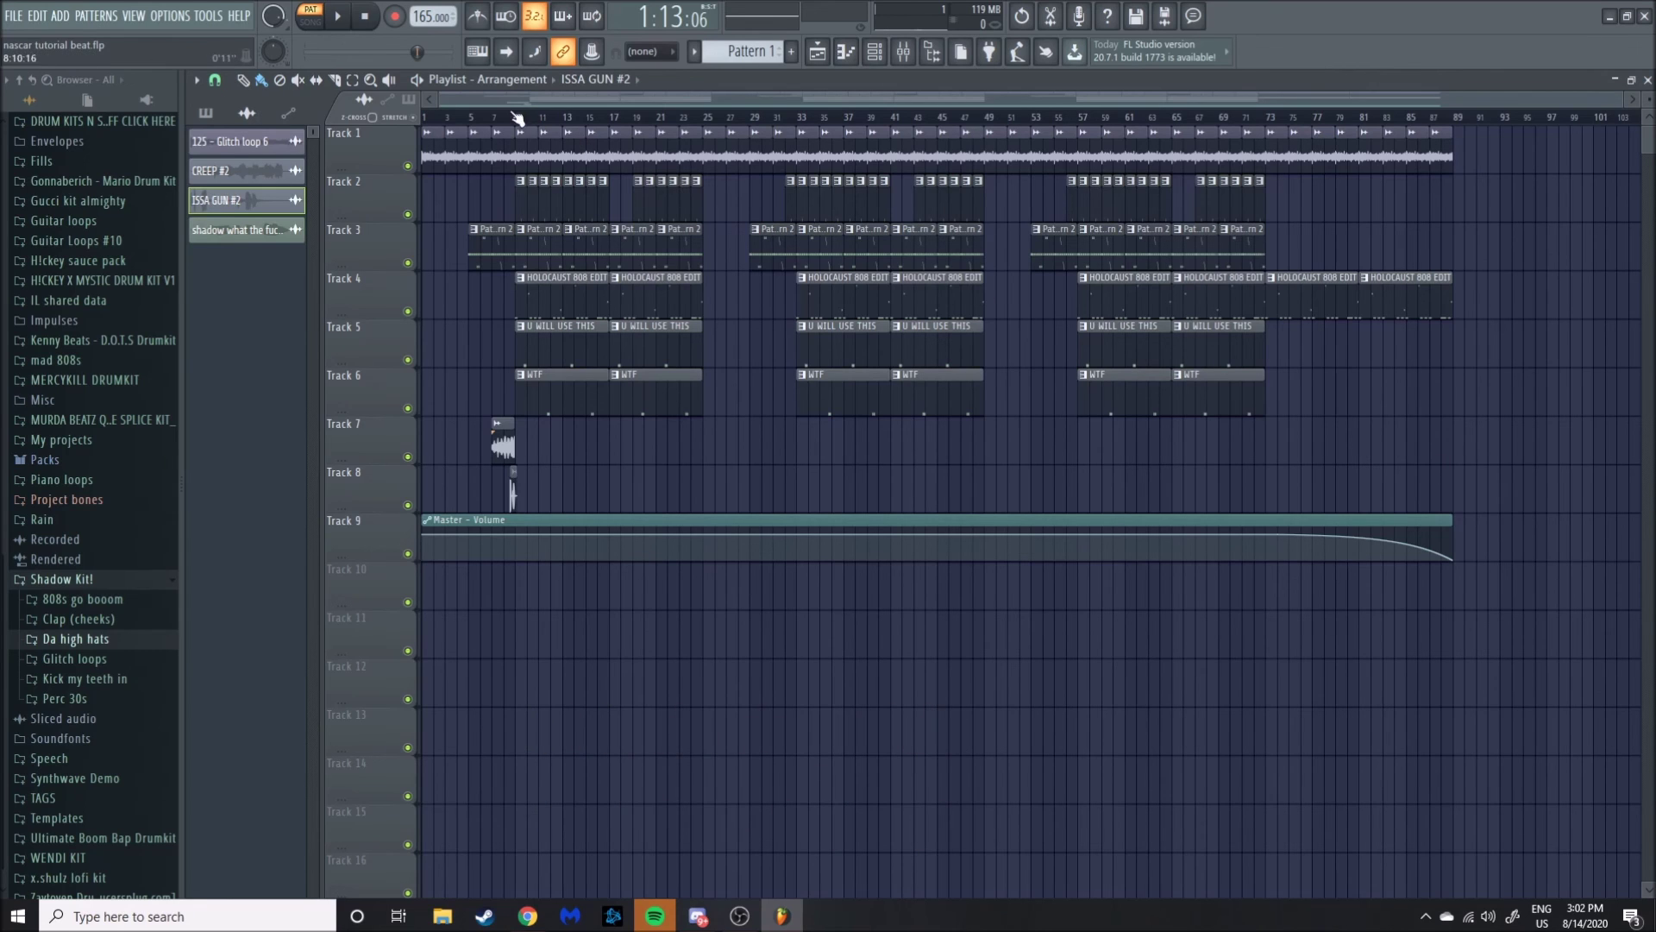
# Switch to SONG mode and play the arrangement from the start, stopping at 27:01:23.
pyautogui.click(311, 21)
pyautogui.click(345, 19)
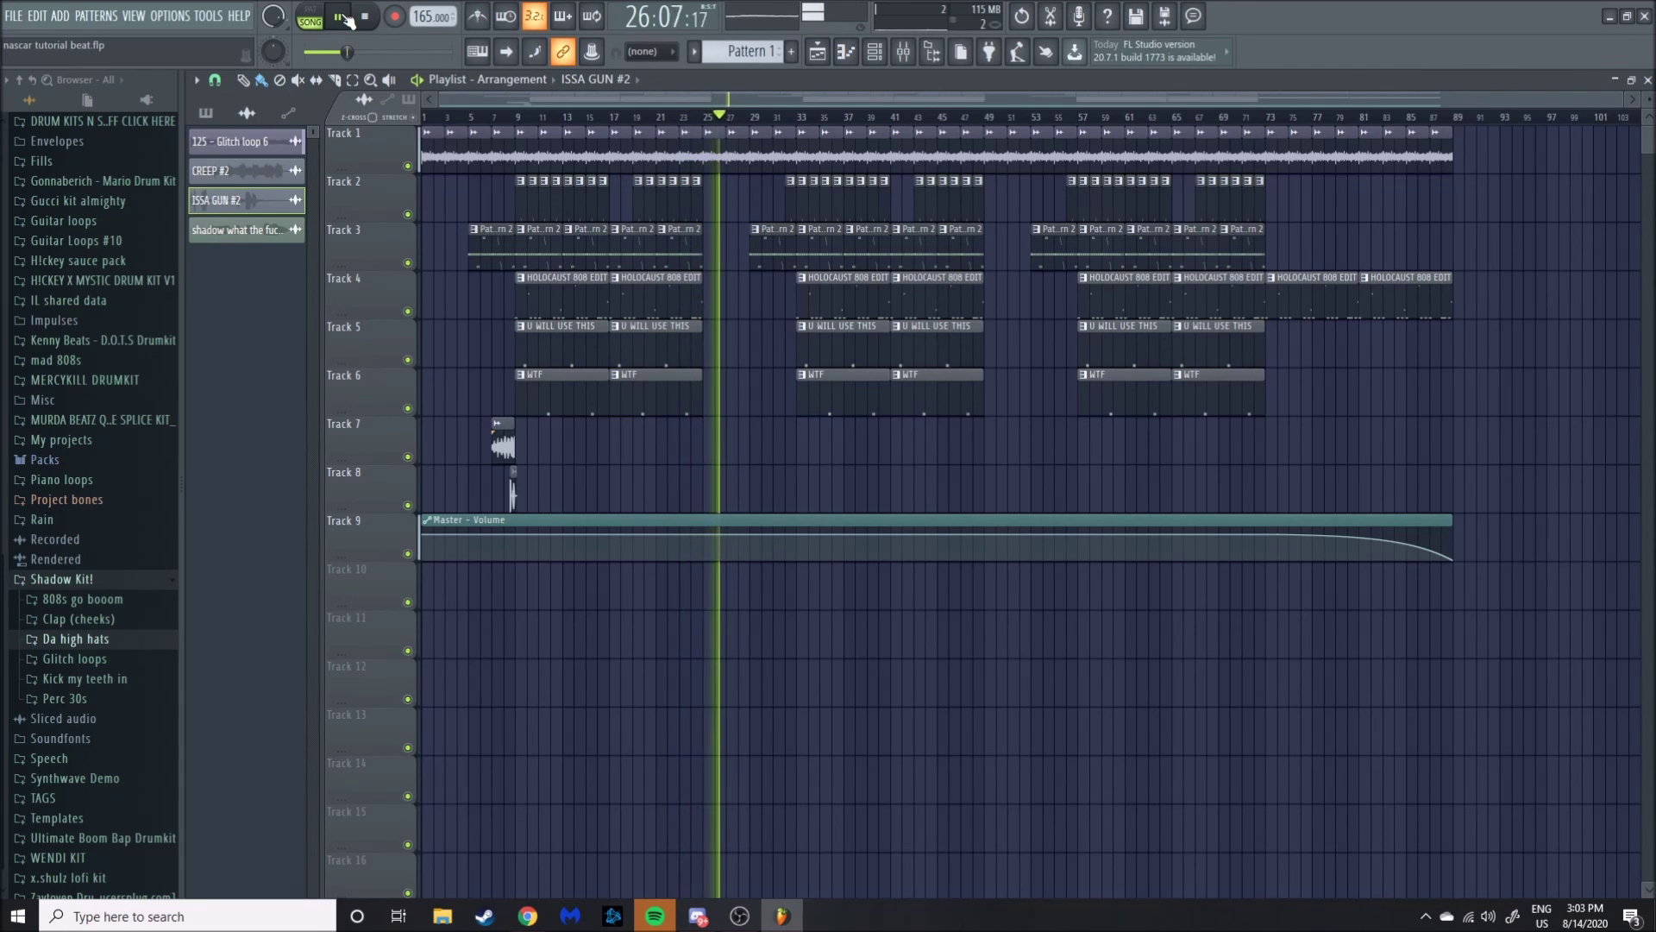
pyautogui.click(343, 16)
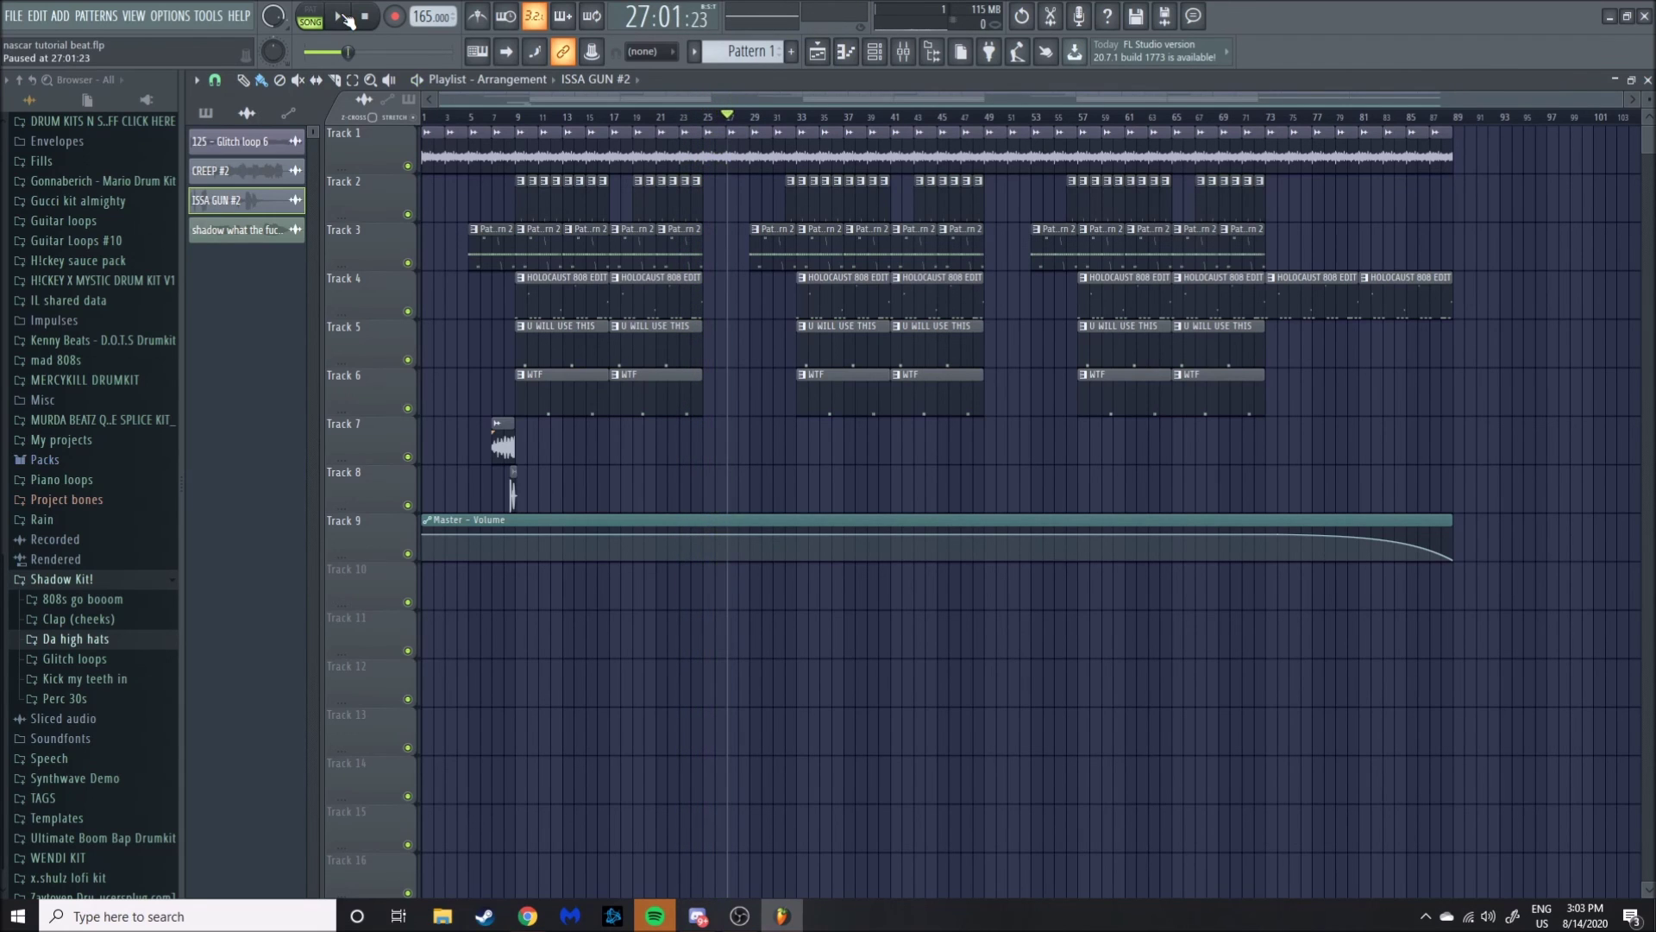